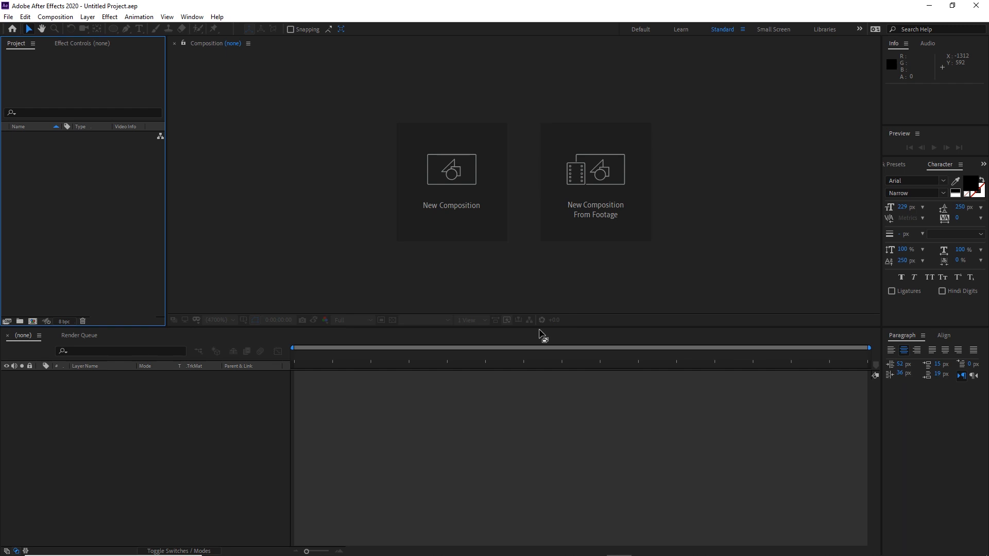
- Create a 1920 x 1080 composition at 25 frames per second with a duration of 0:01:15:00
left_click(457, 173)
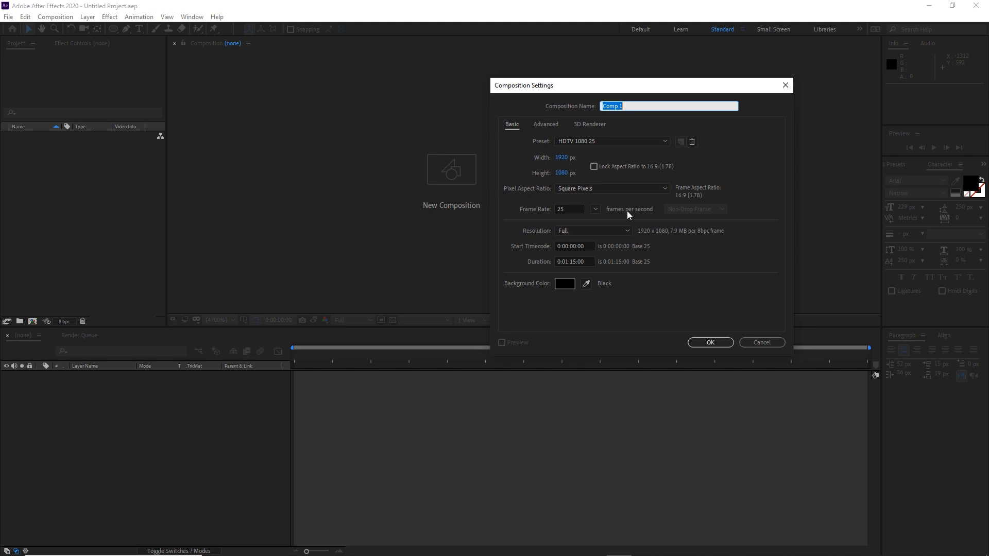
left_click(711, 343)
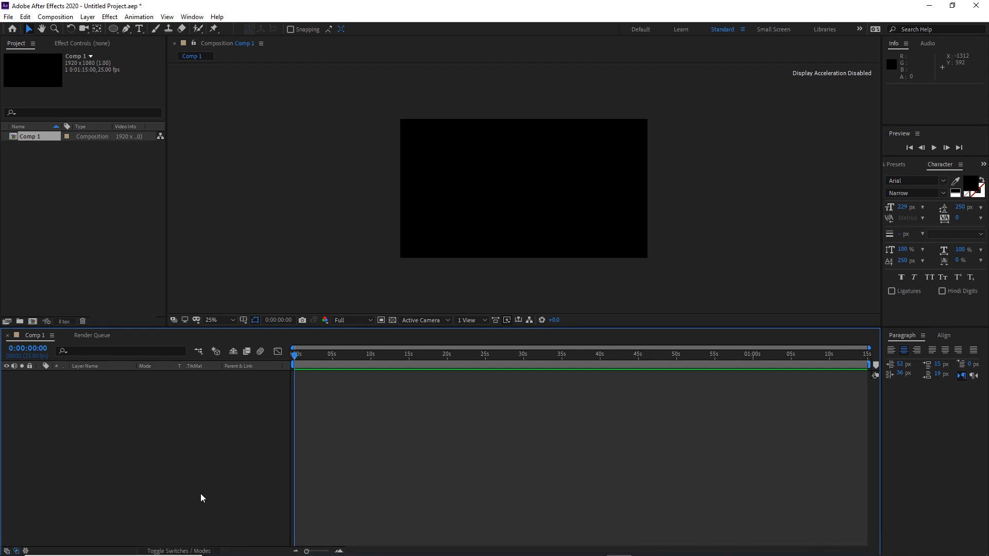
- Open the project's images folder in File Explorer and select mercedes-benz.jpg
mouse_move(314, 554)
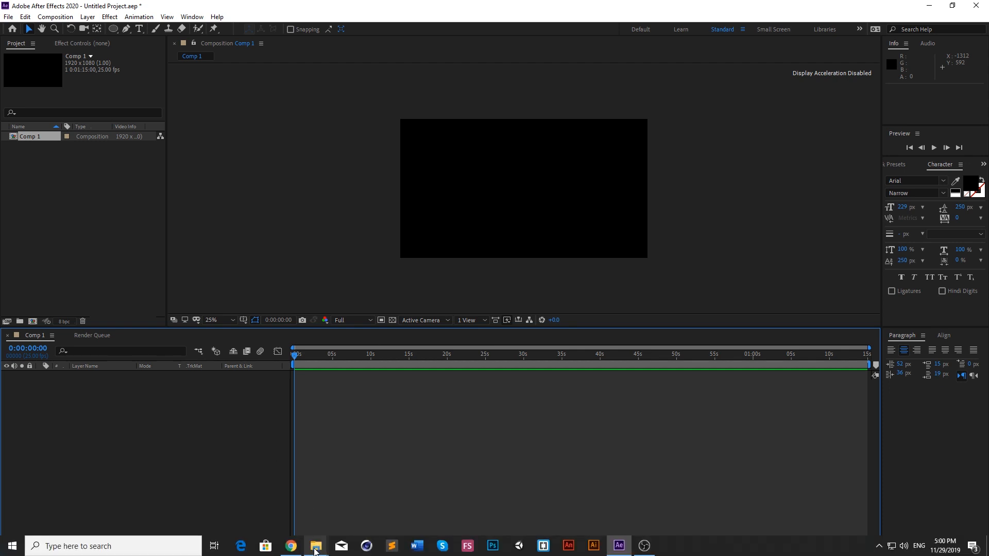
left_click(280, 500)
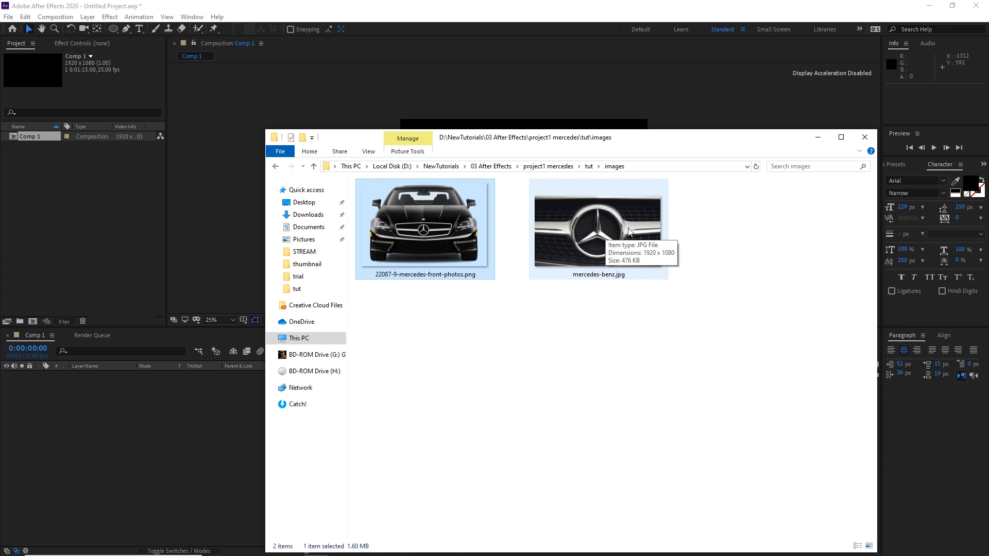
left_click(682, 353)
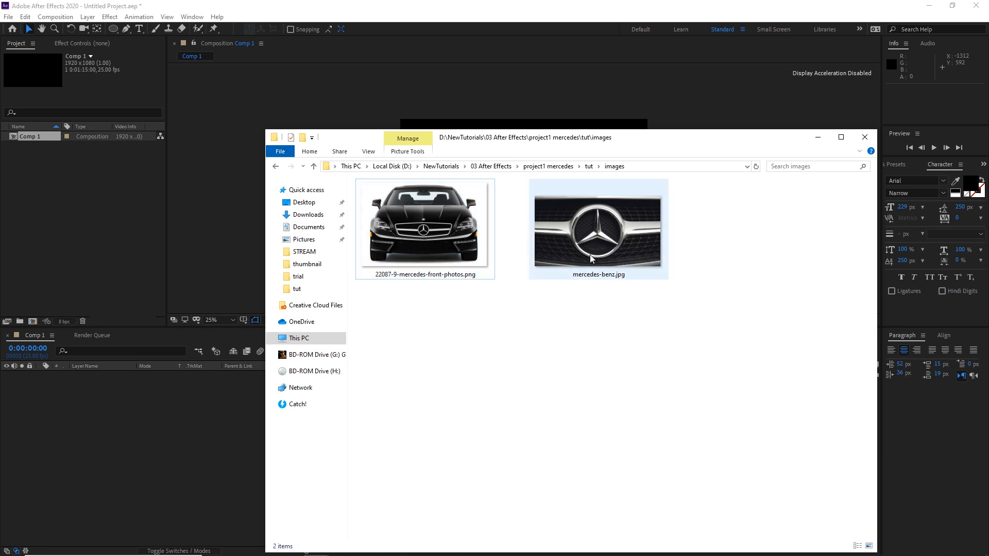
left_click(614, 239)
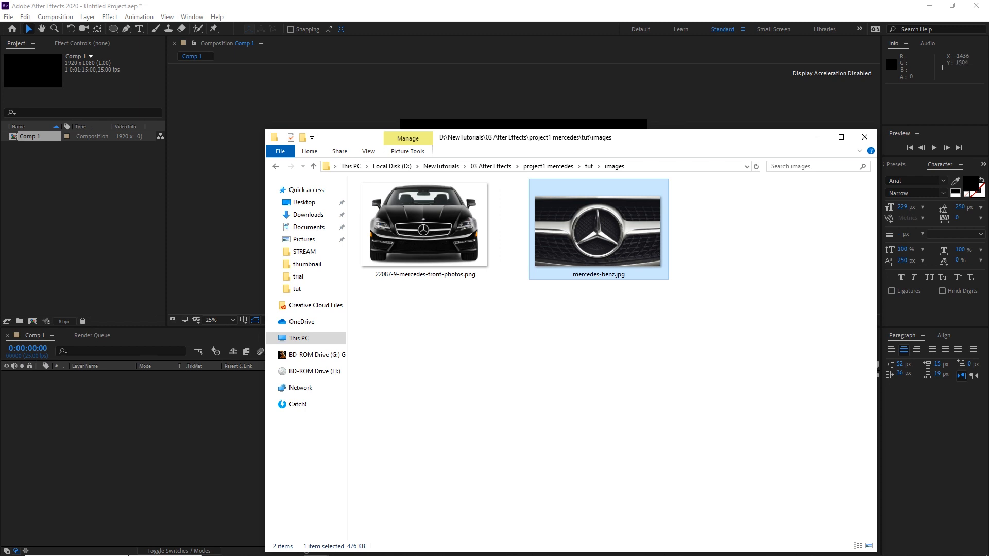
- Look through the Google image results for mercedes in Chrome to find the logo picture, and return to the images folder
left_click(291, 546)
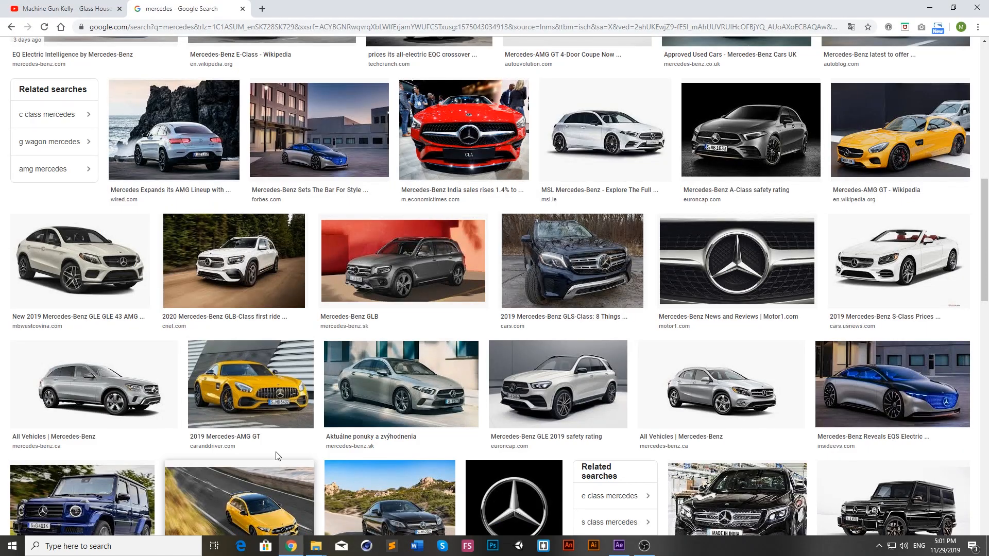
scroll(232, 258, "up", 10)
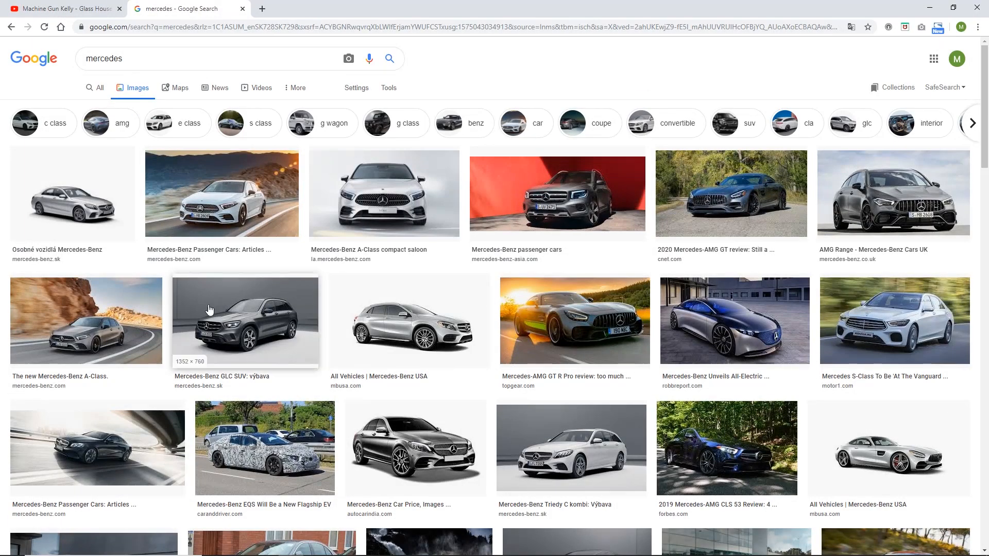
scroll(713, 409, "down", 7)
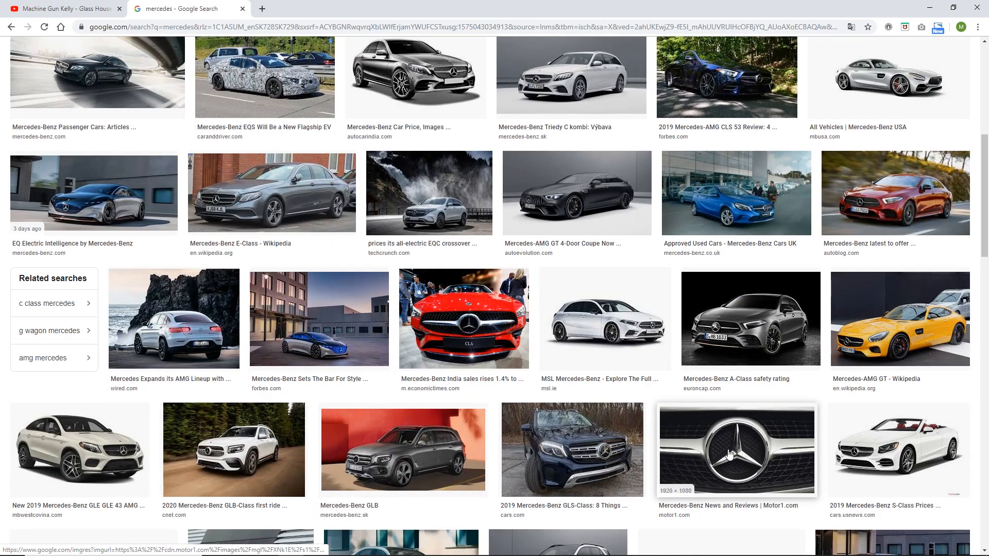
left_click(930, 7)
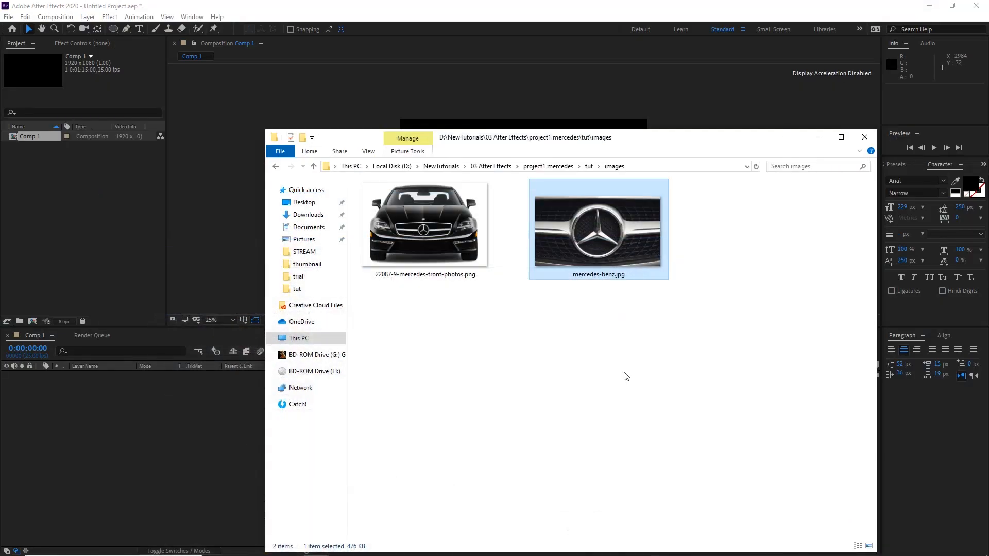
- Import mercedes-benz.jpg from the images folder into the composition as a layer, leaving the layer deselected
left_click_drag(654, 145, 586, 296)
left_click_drag(533, 392, 503, 196)
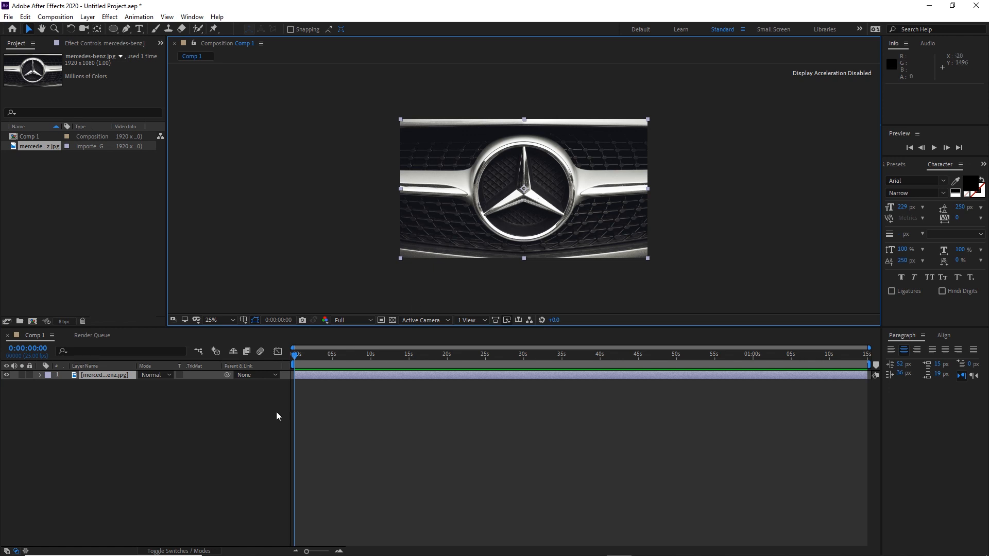
left_click(139, 417)
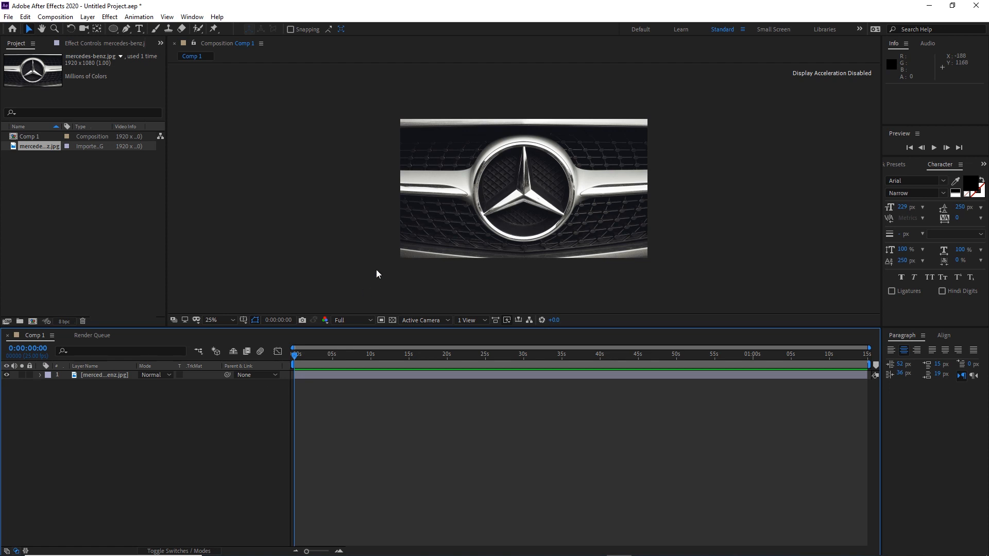
- Activate the Pen tool and give it a solid color stroke 10 px wide
scroll(502, 209, "up", 2)
scroll(546, 219, "up", 2)
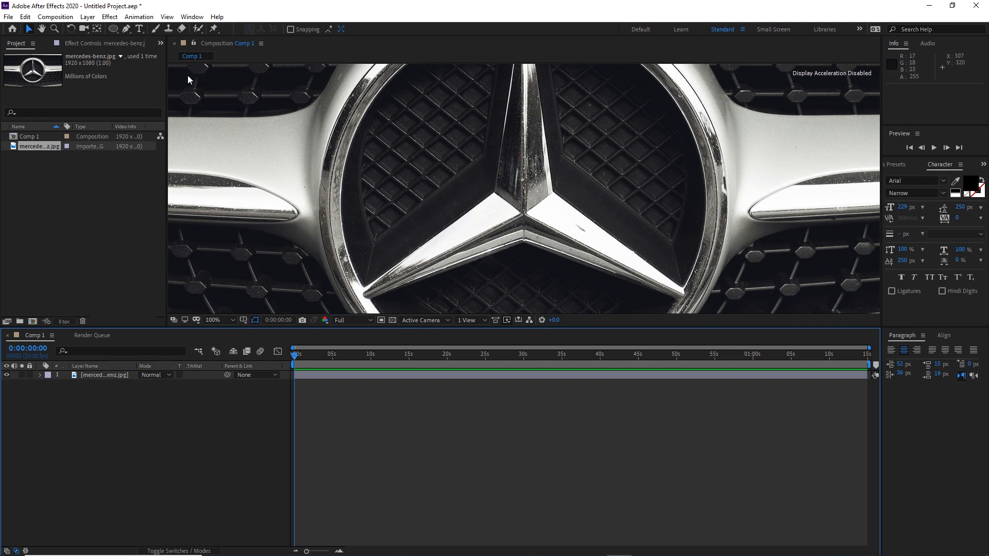
left_click(129, 31)
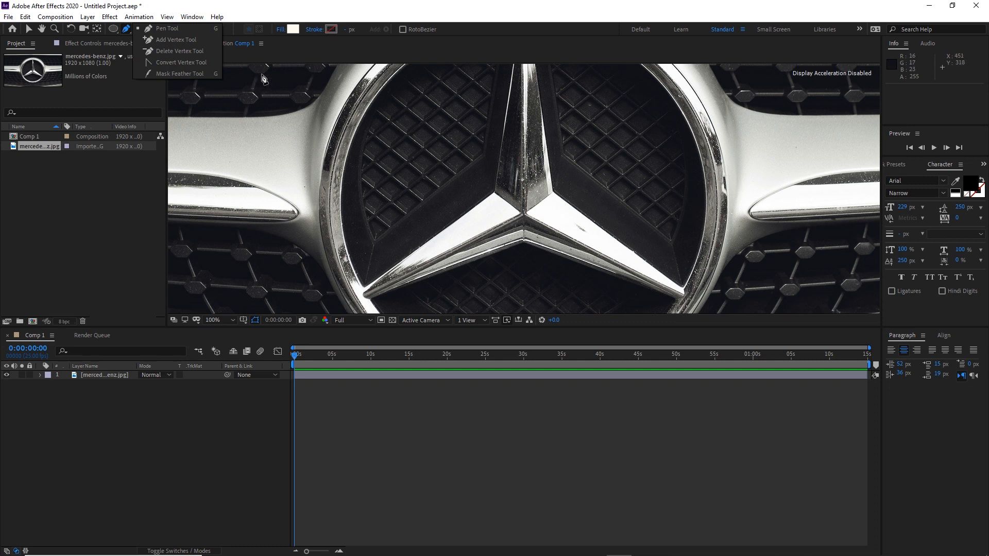
left_click(315, 30)
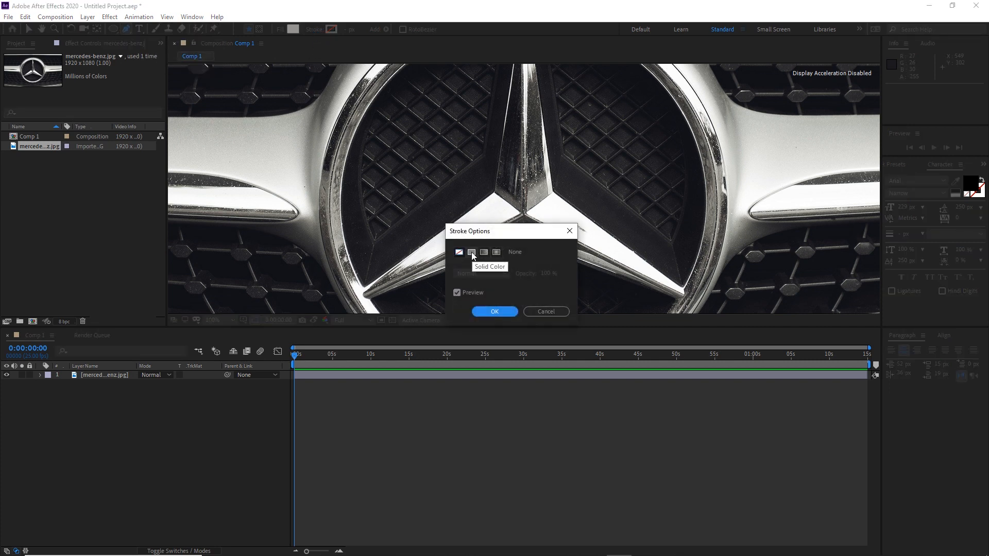
left_click(472, 252)
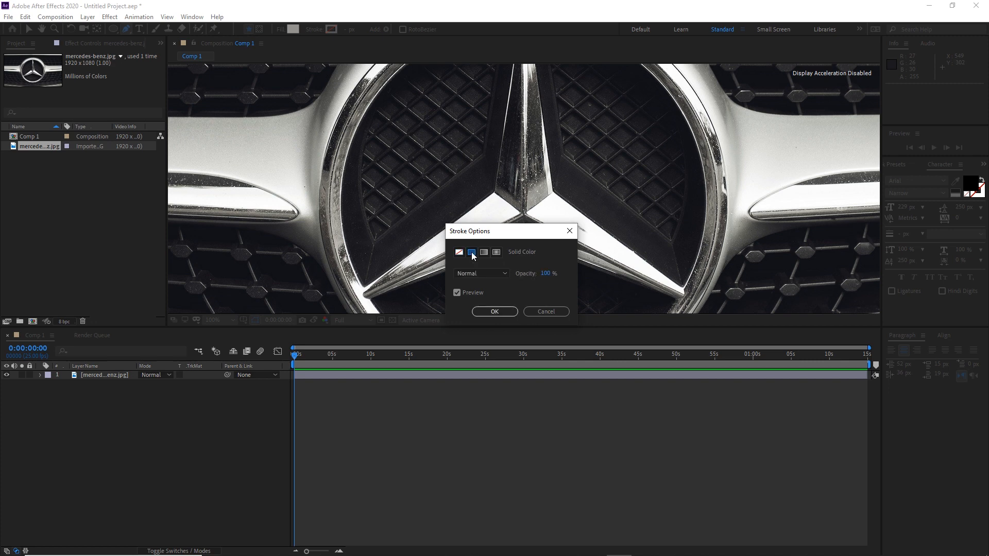
left_click(493, 311)
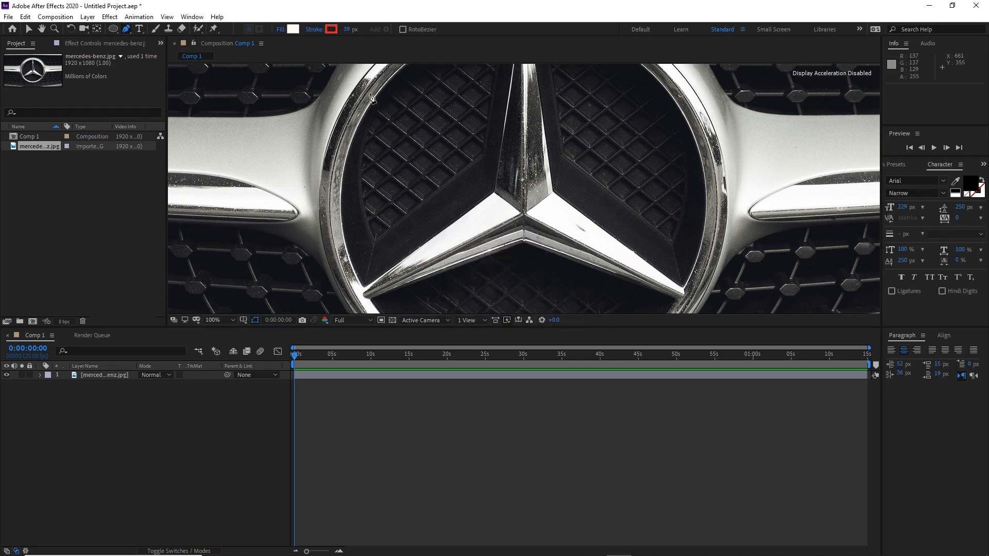
left_click(345, 30)
type("10")
left_click(426, 49)
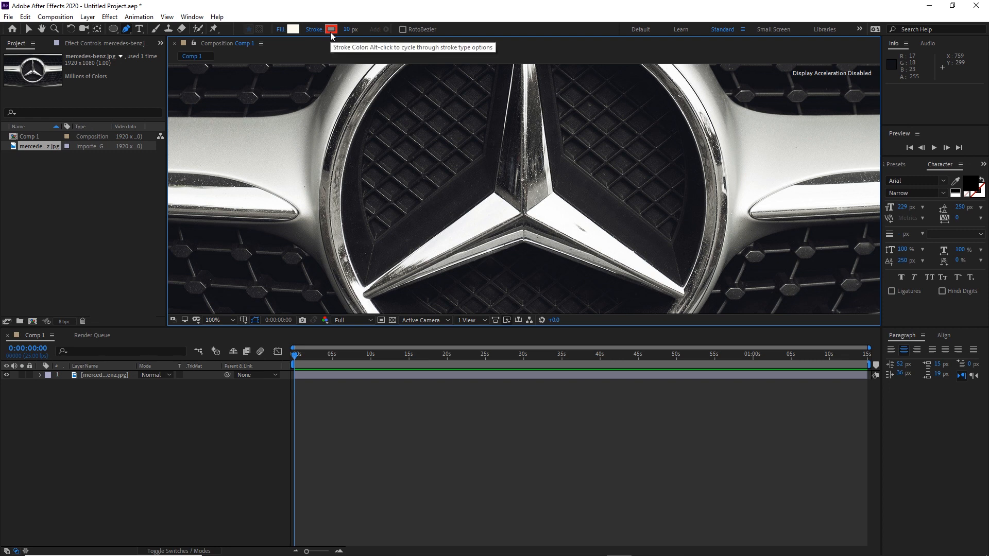
- Set the Pen tool's fill to None
left_click(281, 30)
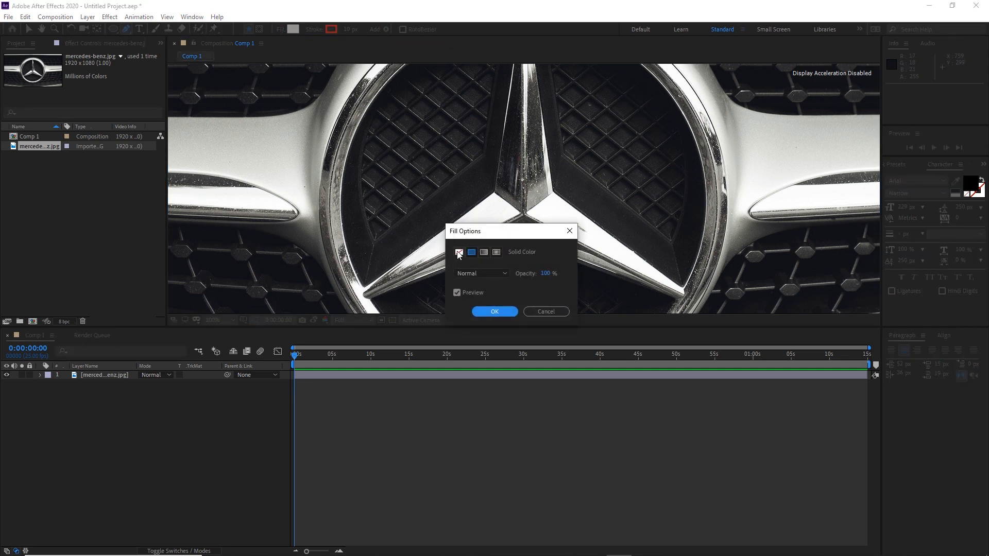
left_click(459, 253)
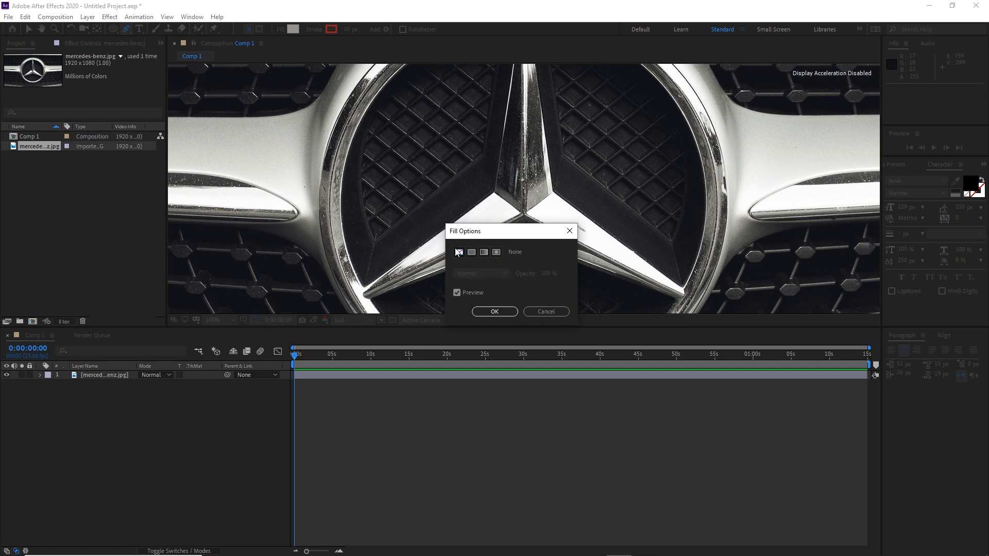
left_click(494, 312)
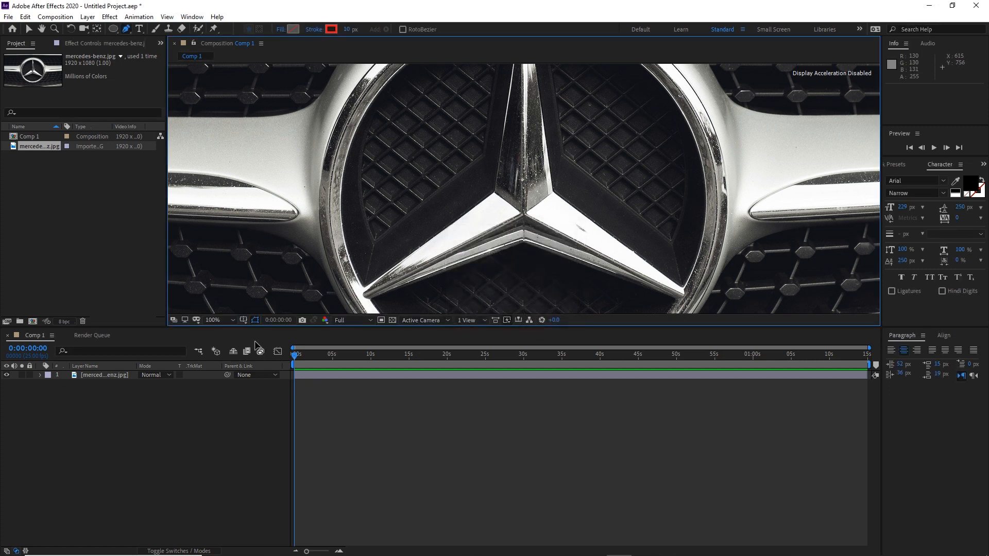
- With no layer selected, start a pen path at the star's upper tip and trace the upper arm's left edge to the inner corner
left_click(93, 379)
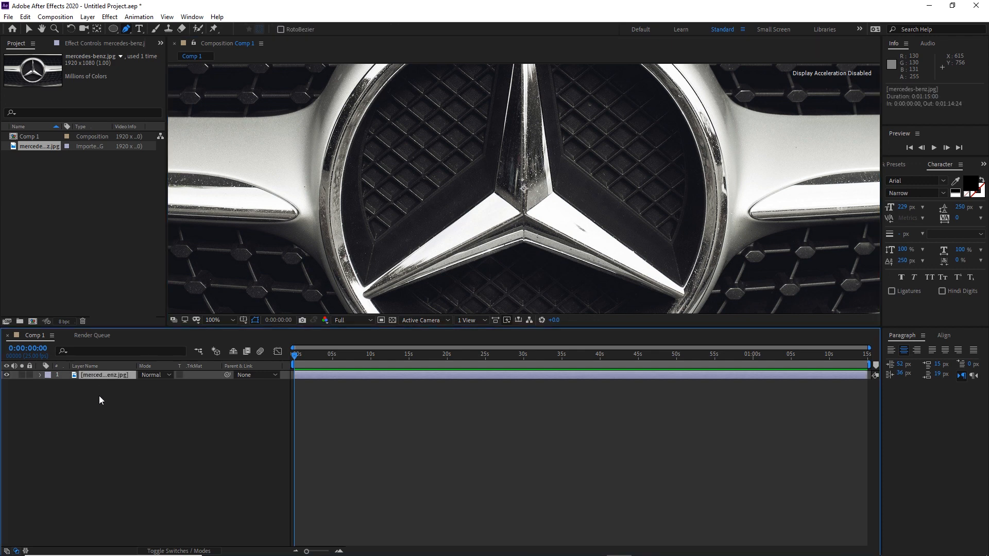
left_click(99, 397)
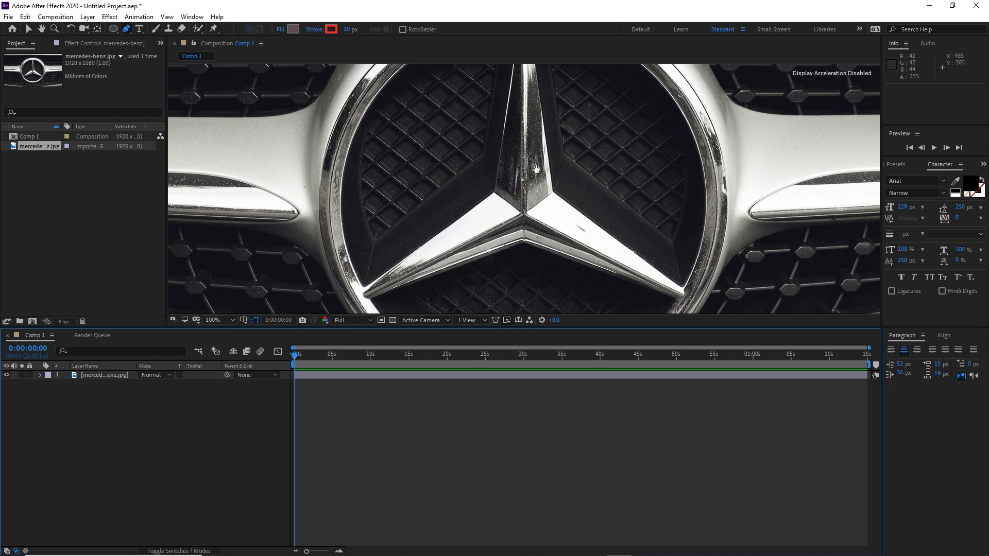
key("h")
left_click_drag(537, 170, 541, 235)
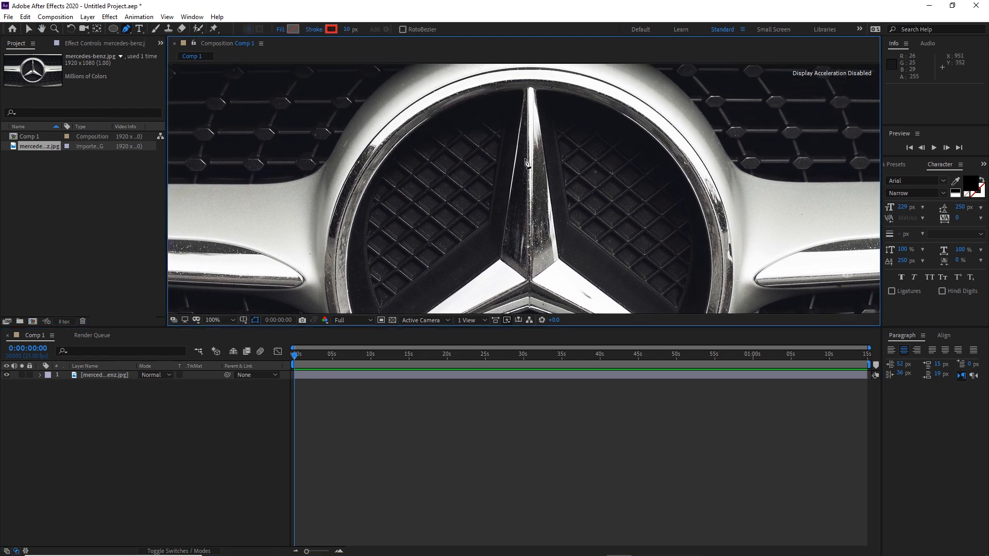
scroll(551, 105, "up", 1)
left_click_drag(539, 128, 531, 205)
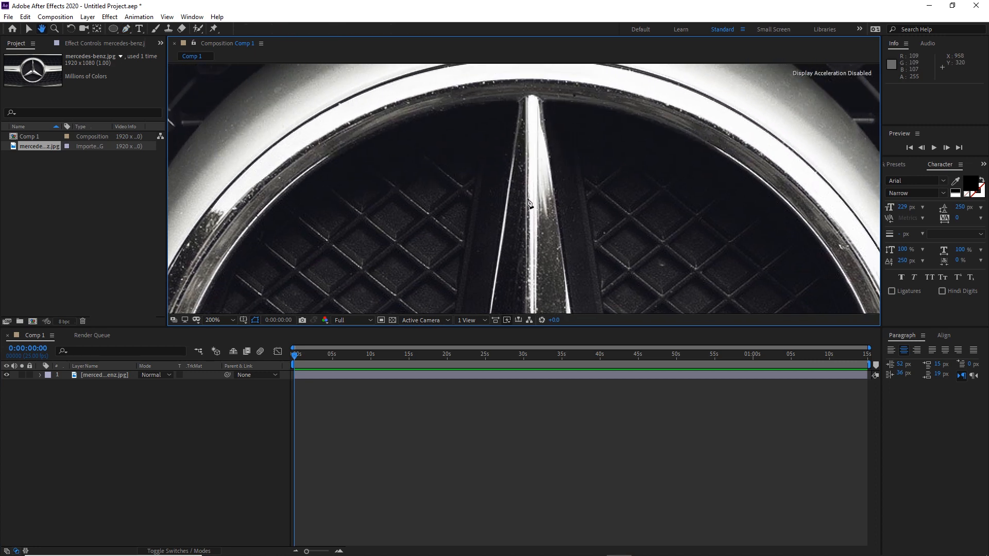
left_click(518, 100)
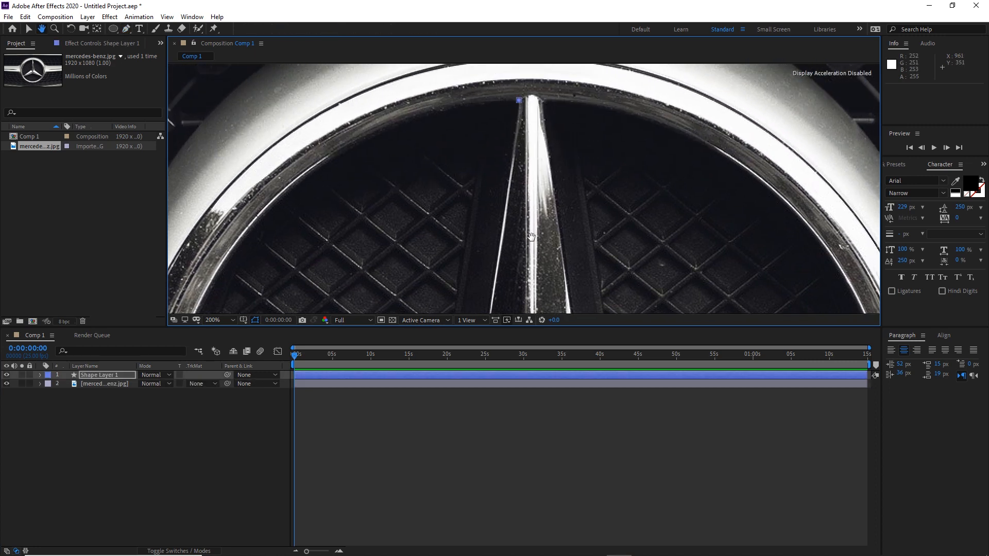
left_click_drag(532, 281, 538, 177)
left_click_drag(529, 237, 536, 108)
left_click_drag(536, 180, 552, 128)
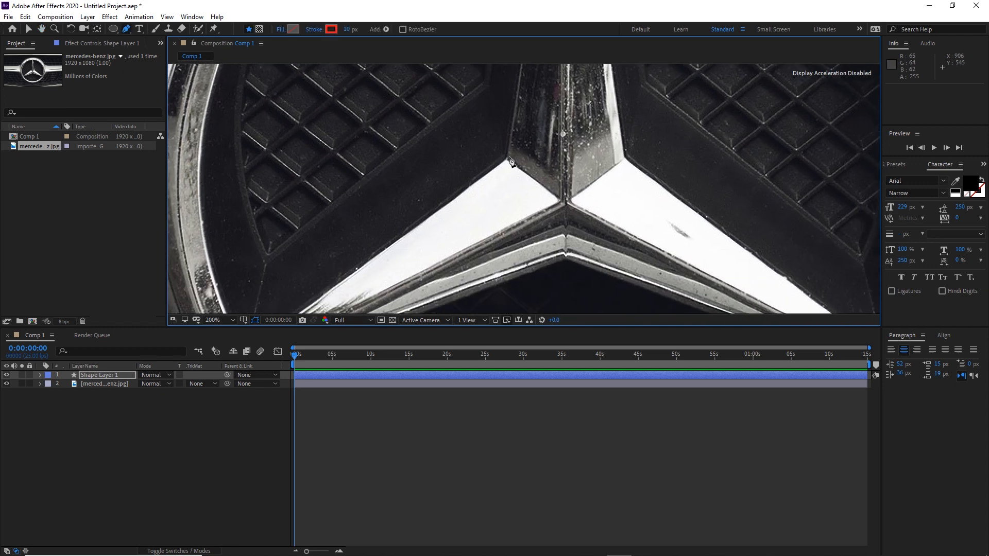
left_click(505, 159)
- Continue the pen path around the star's lower-left arm to the bottom centre corner
left_click_drag(418, 285, 489, 133)
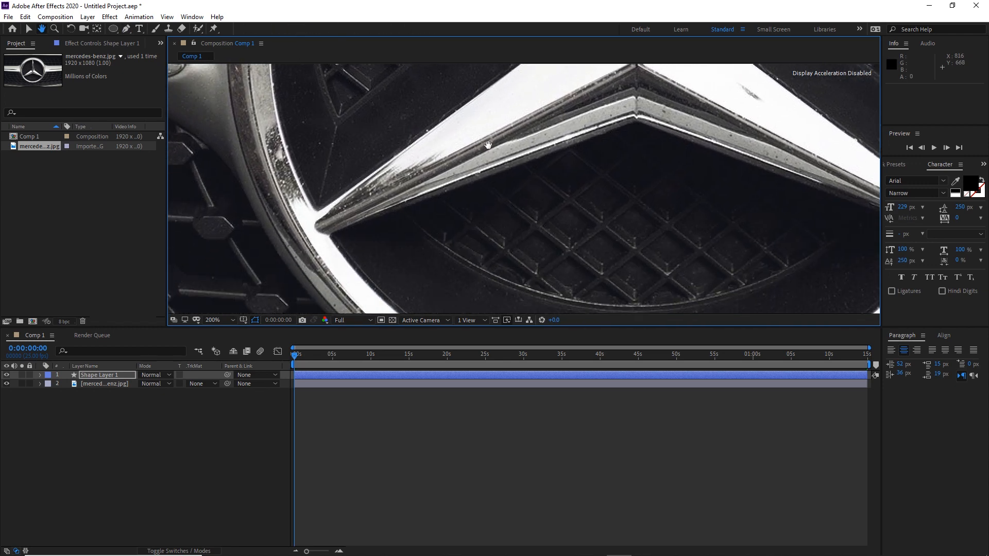
left_click(319, 210)
left_click(330, 230)
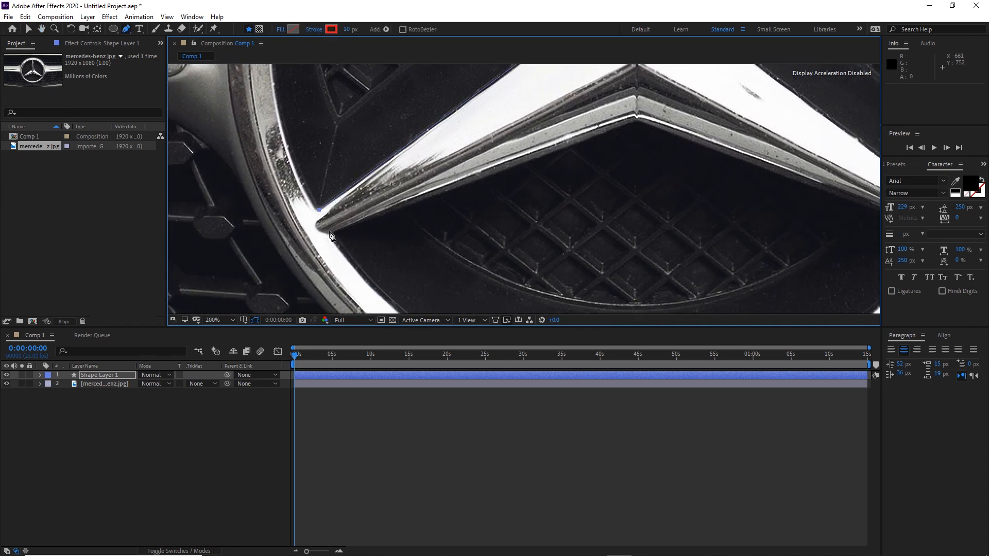
left_click_drag(543, 214, 453, 234)
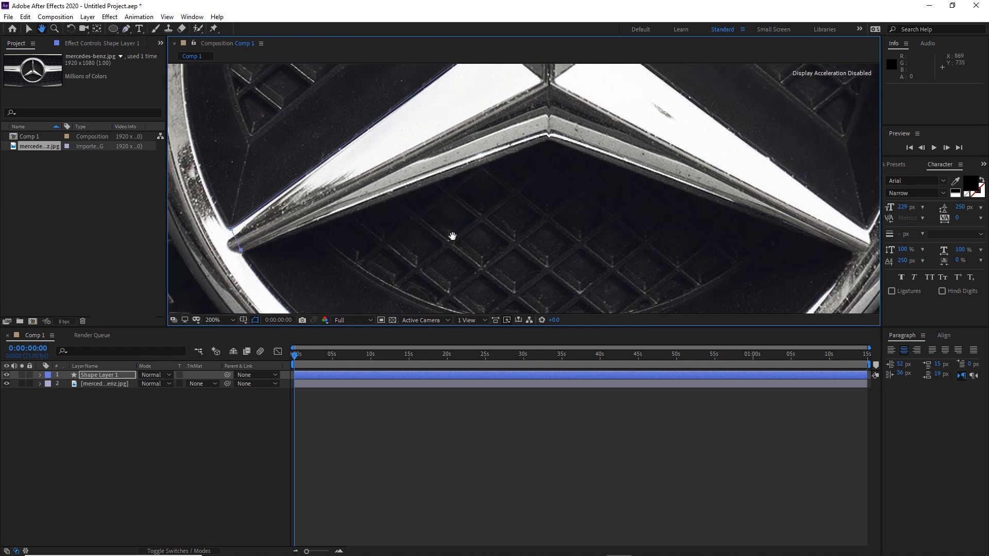
left_click(547, 141)
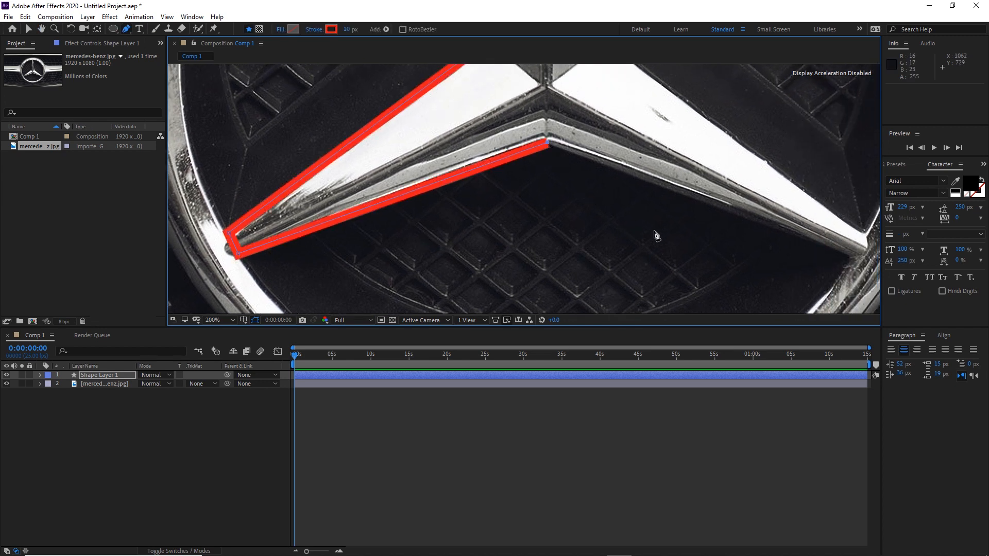
- Trace the star's lower-right arm and the upper arm's right edge, closing the outline at the upper tip
mouse_move(654, 228)
left_mouse_down()
mouse_move(427, 166)
mouse_move(407, 192)
mouse_move(416, 189)
left_mouse_up()
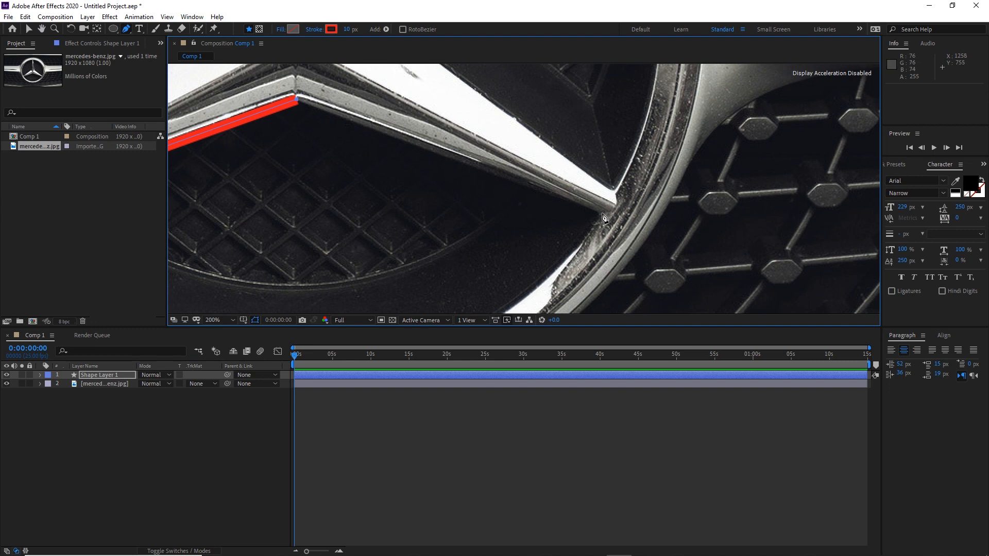
left_click(602, 212)
left_click(614, 191)
left_click_drag(509, 137, 631, 307)
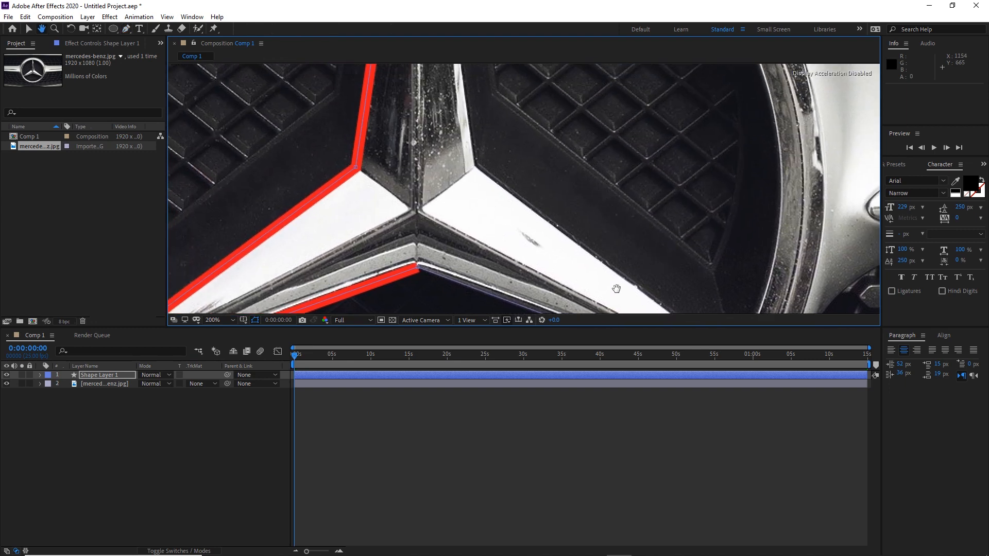
left_click(475, 166)
left_click_drag(486, 135, 503, 245)
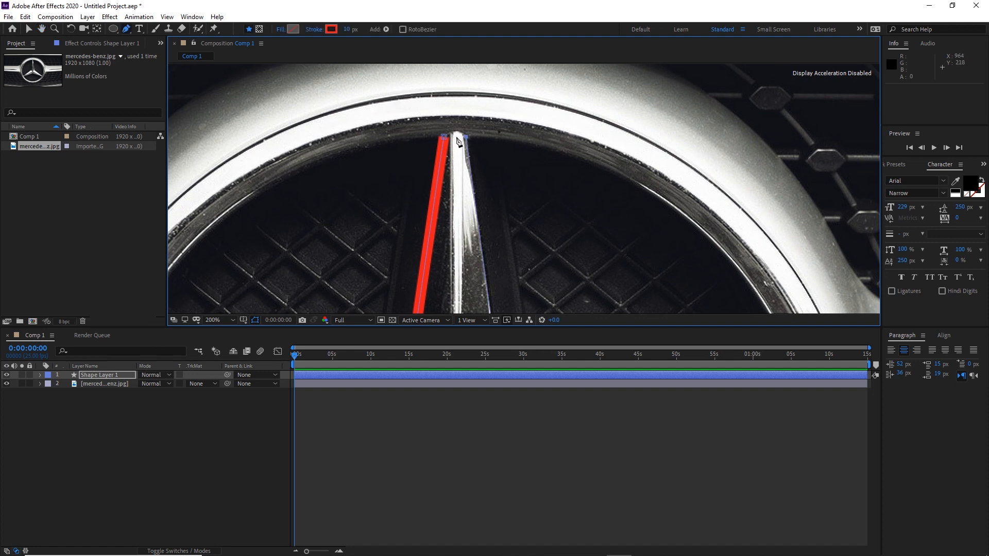
left_click(467, 137)
scroll(489, 174, "down", 1)
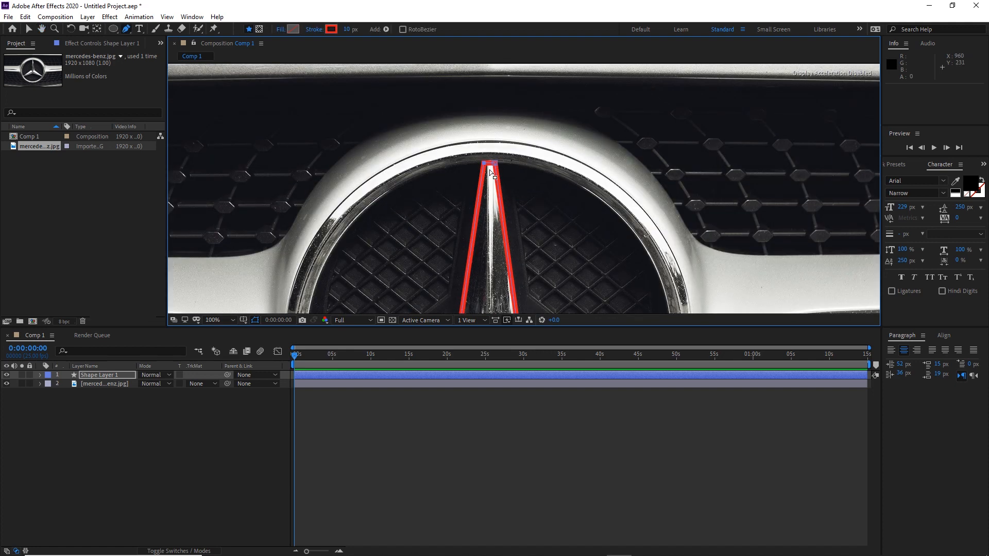
- Give the closed star outline a solid colour fill
key("space")
left_click_drag(522, 192, 513, 148)
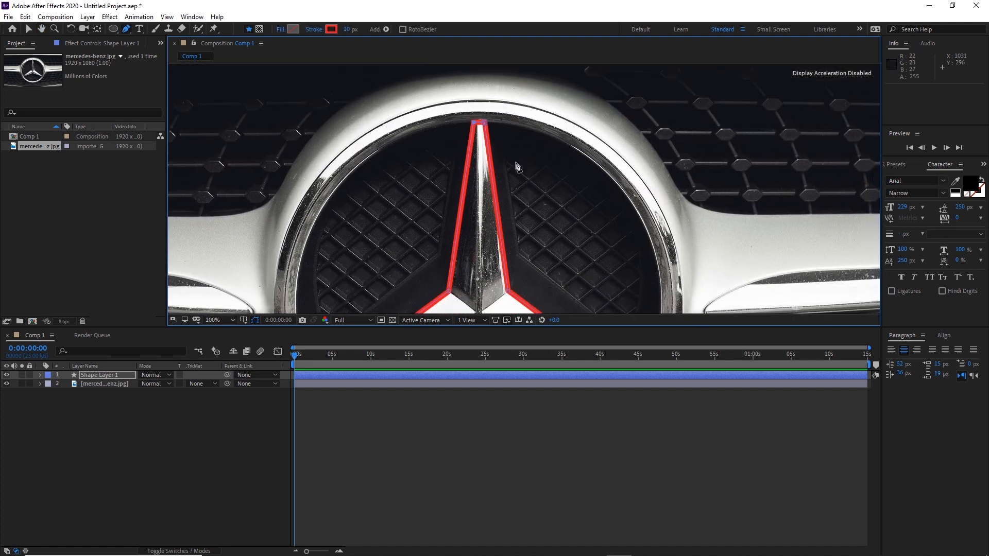
scroll(515, 163, "down", 4)
scroll(532, 217, "up", 4)
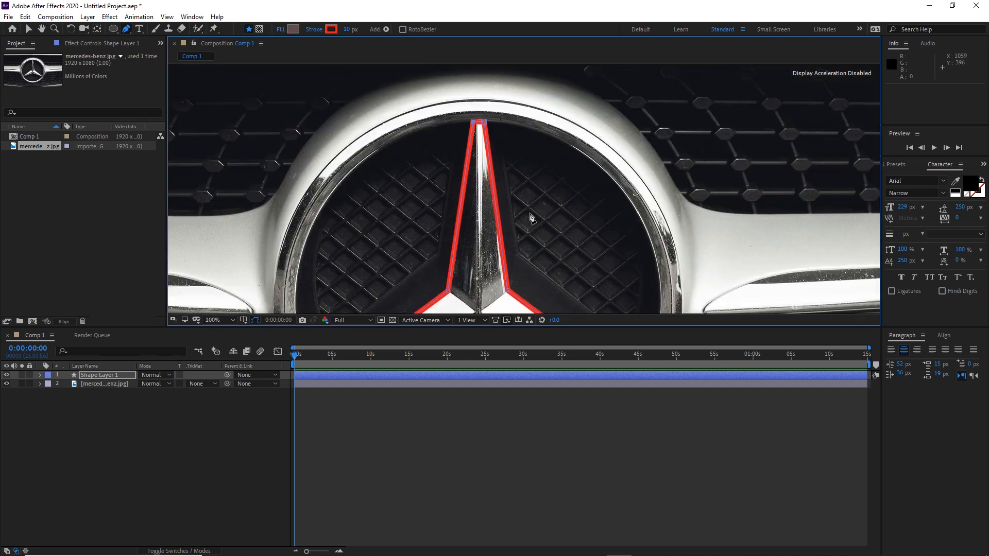
key("space")
left_click_drag(543, 230, 546, 132)
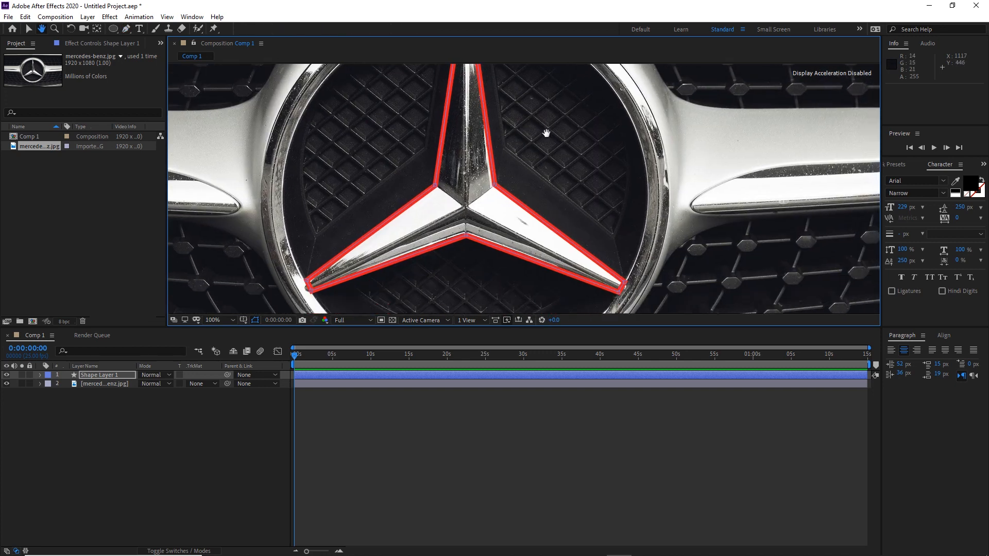
scroll(542, 160, "down", 2)
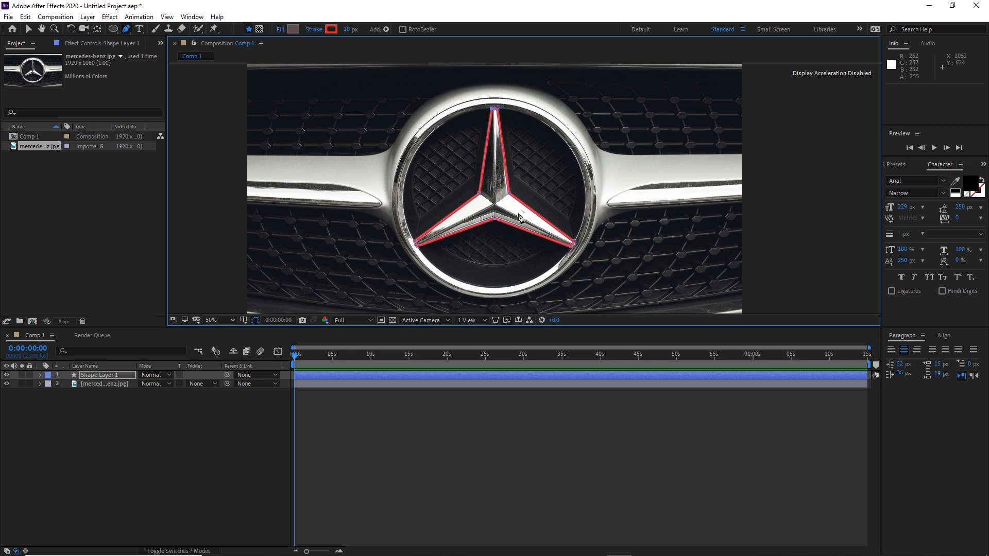
left_click(281, 30)
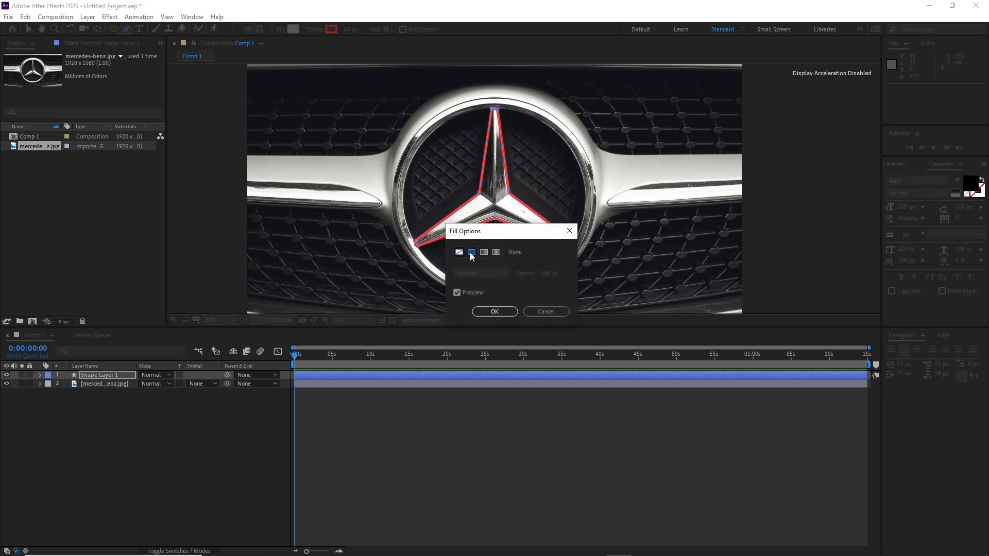
left_click(471, 252)
left_click(503, 312)
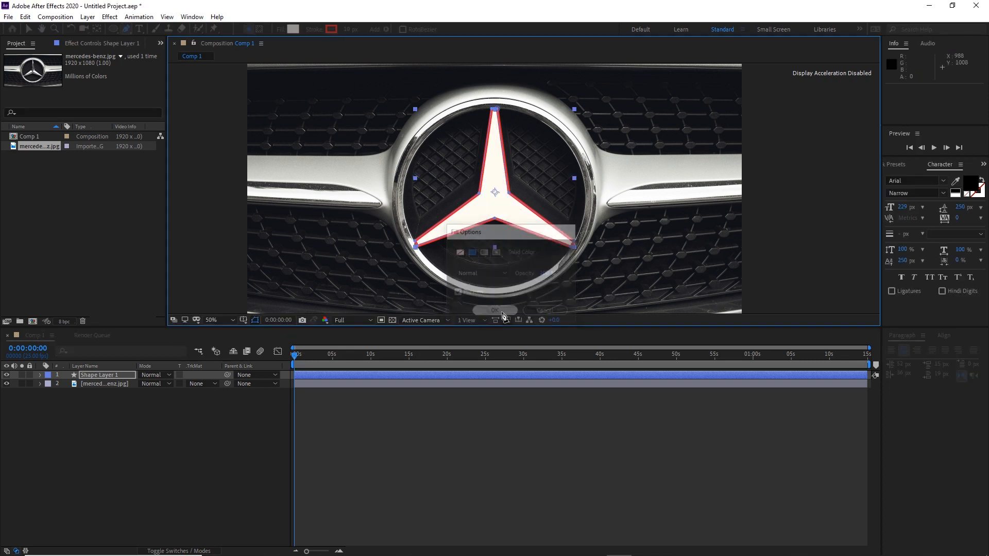
- Set the star's stroke width to 0 px and deselect the shape layer
left_click(349, 30)
type("0")
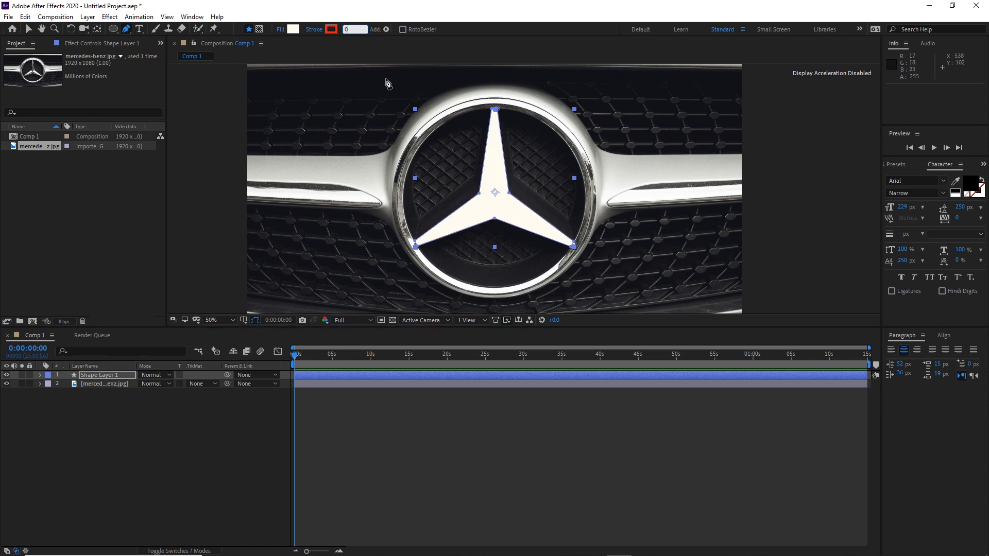
key("Return")
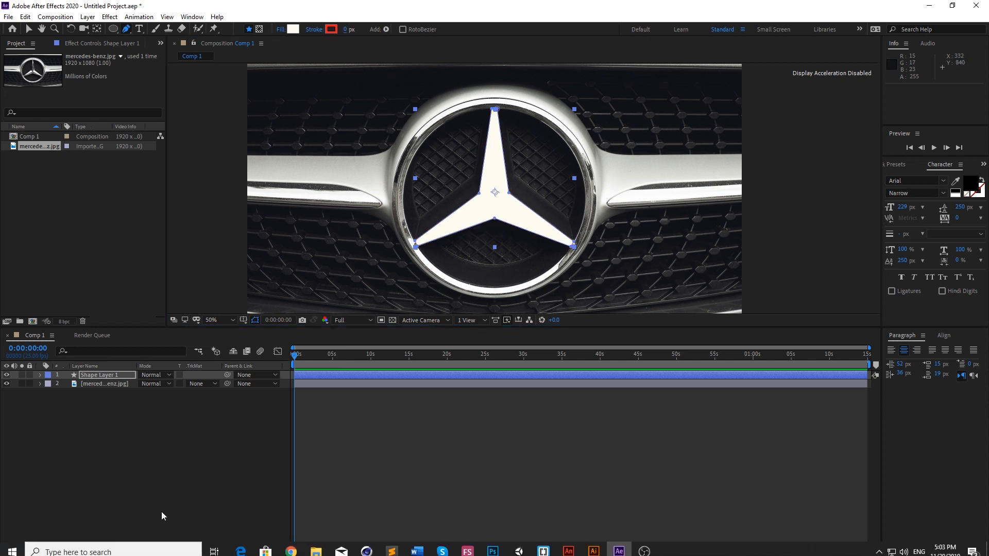
left_click(117, 434)
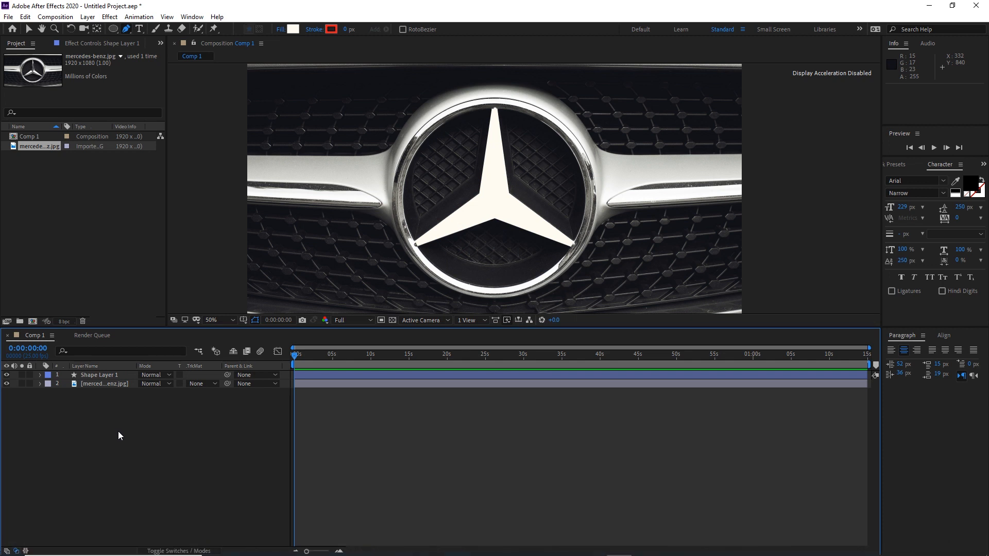
- Change the star's fill colour to yellow FFE56D and deselect the shape
left_click(28, 29)
left_click(485, 208)
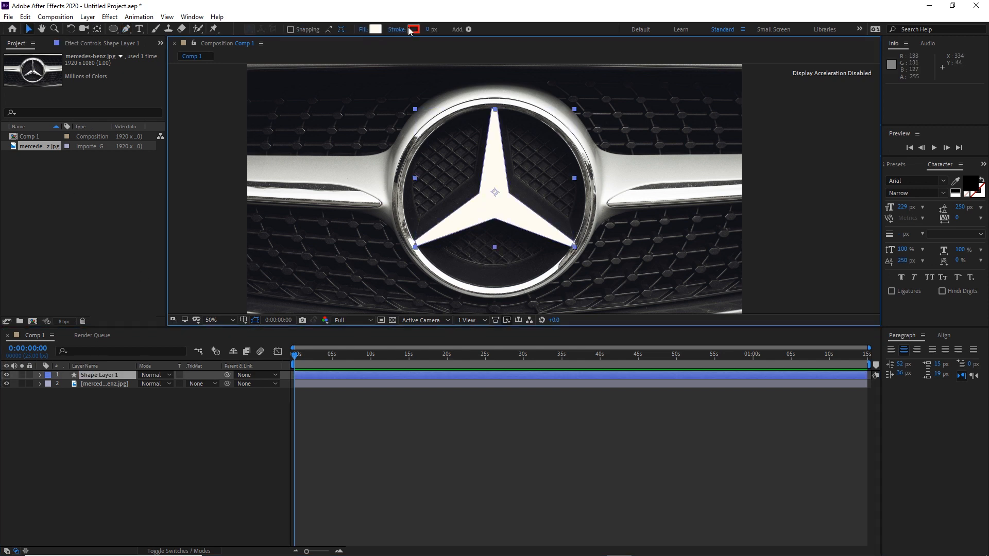
left_click(376, 29)
left_click(761, 183)
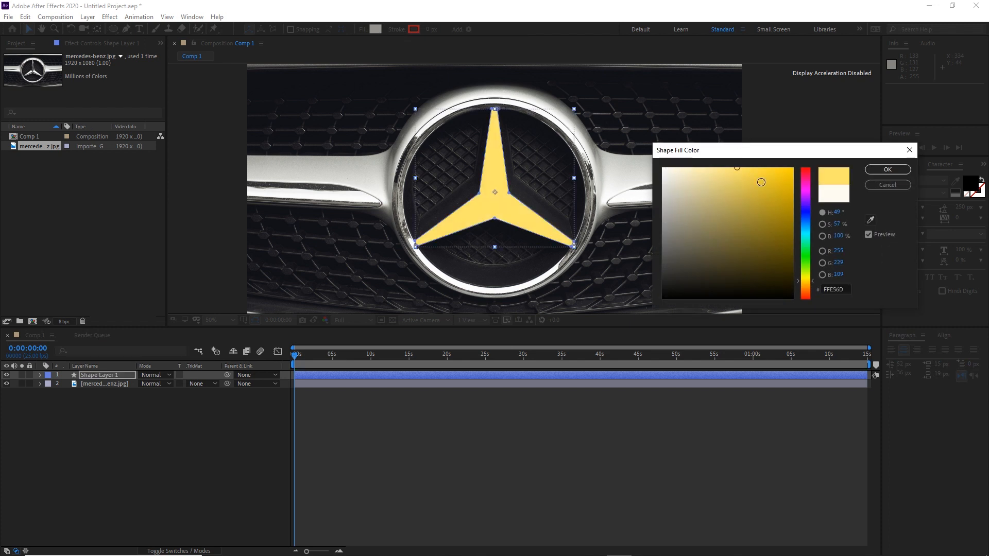
left_click(888, 170)
left_click(193, 428)
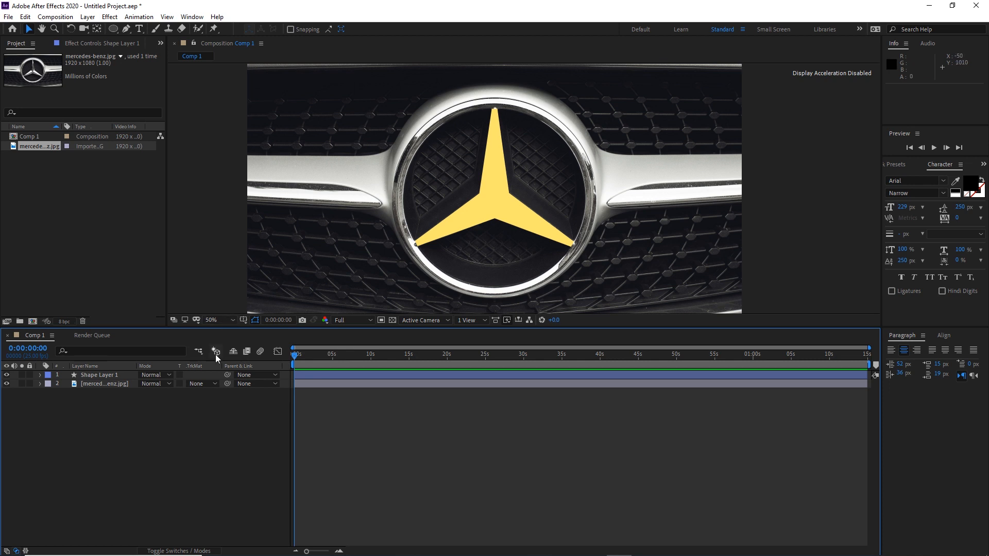
- Try drawing a tall rectangle beside the emblem with the mercedes-benz.jpg layer selected, and undo it
left_click(107, 385)
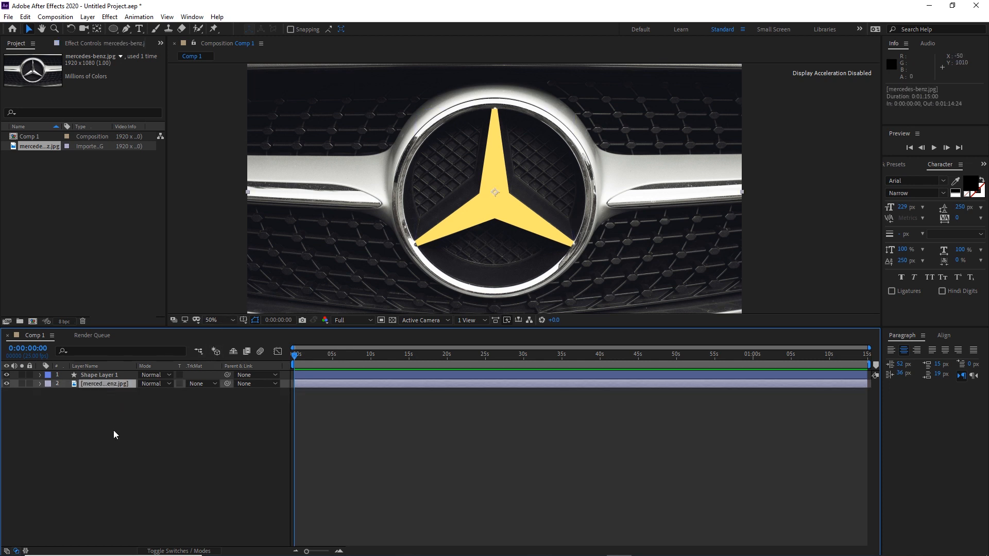
left_click(113, 29)
left_click(167, 29)
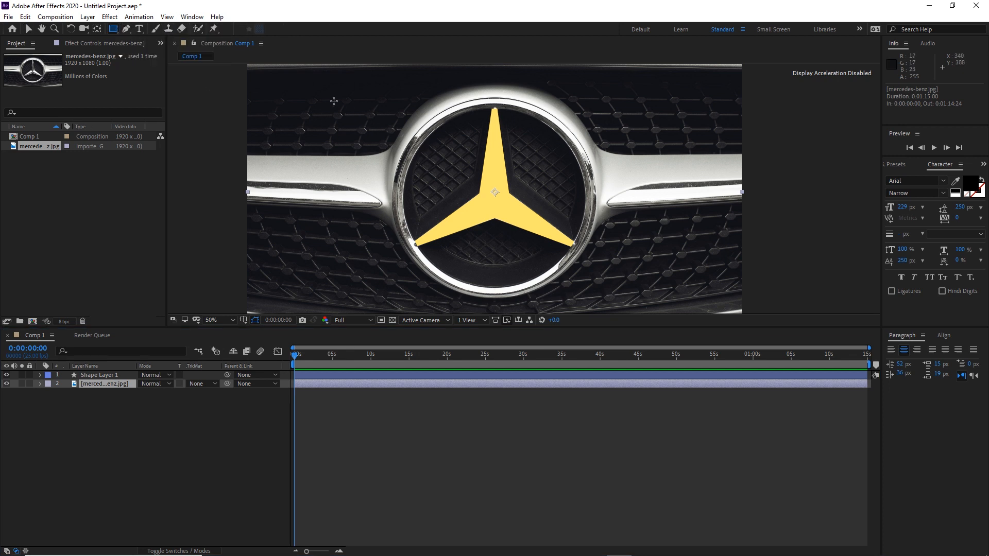
mouse_move(328, 94)
left_mouse_down()
mouse_move(350, 178)
mouse_move(352, 254)
mouse_move(402, 286)
mouse_move(378, 281)
left_mouse_up()
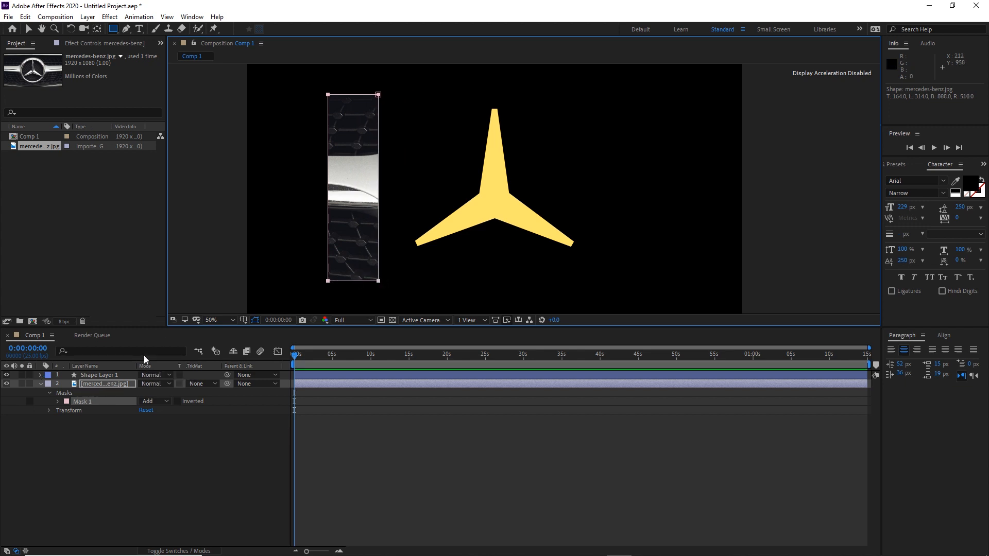
key("ctrl+z")
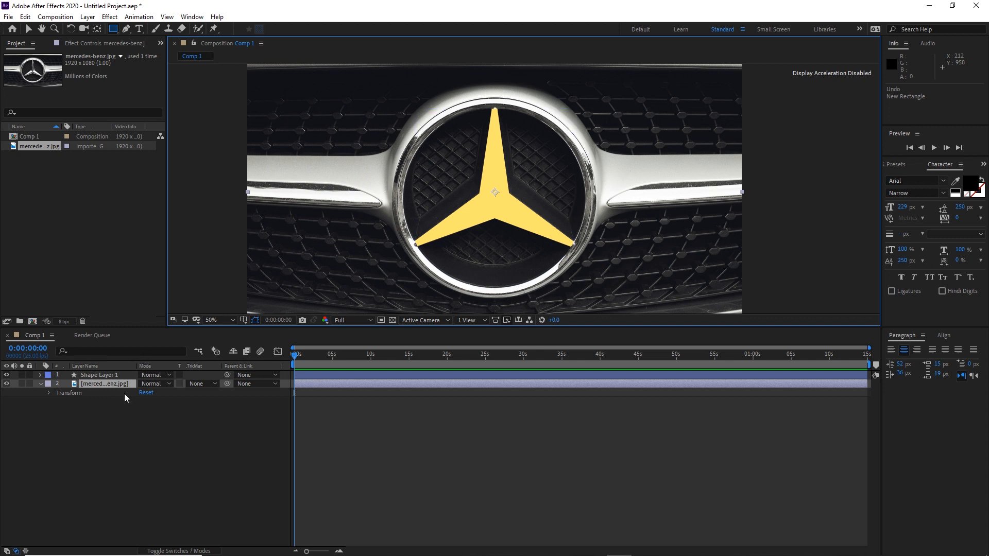
- With no layer selected, draw a tall rectangle about 92 by 868 px left of the emblem and fill it with white FFFFFF
left_click(116, 434)
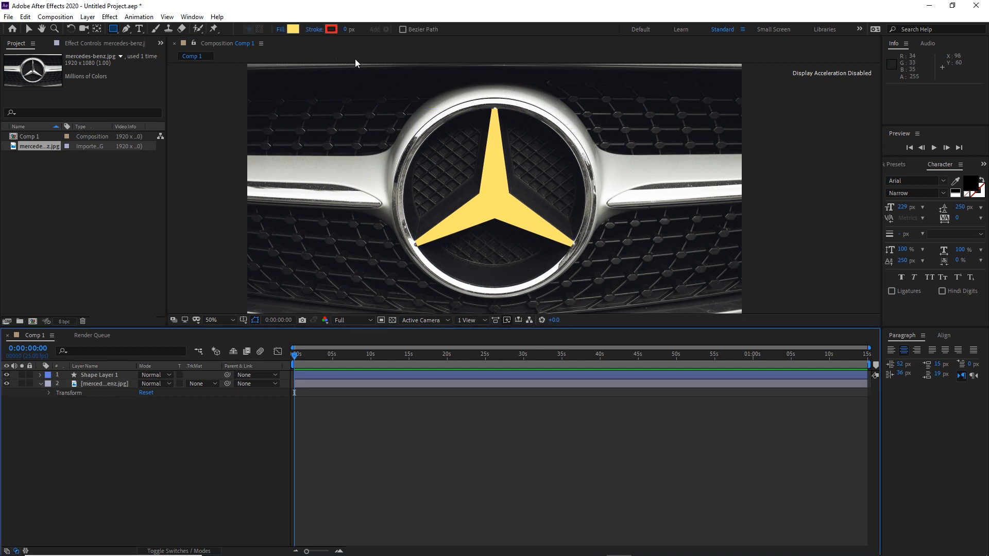
mouse_move(337, 86)
left_mouse_down()
mouse_move(364, 135)
mouse_move(360, 311)
left_mouse_up()
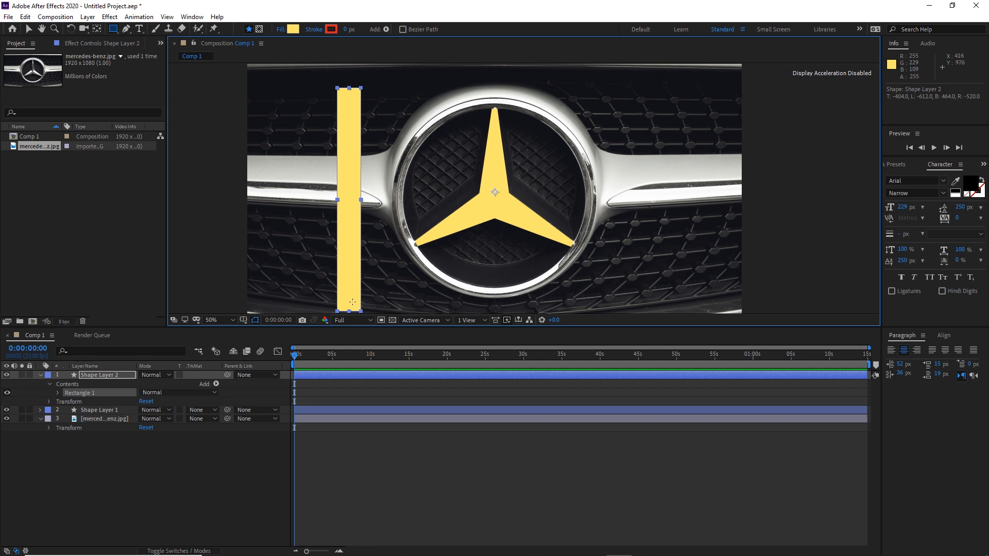
left_click(293, 30)
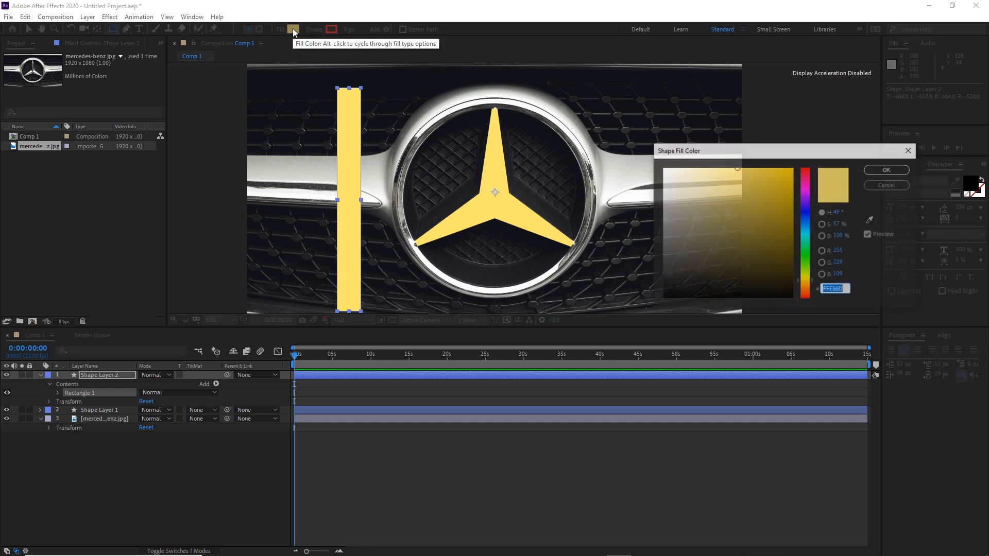
left_click_drag(675, 185, 652, 143)
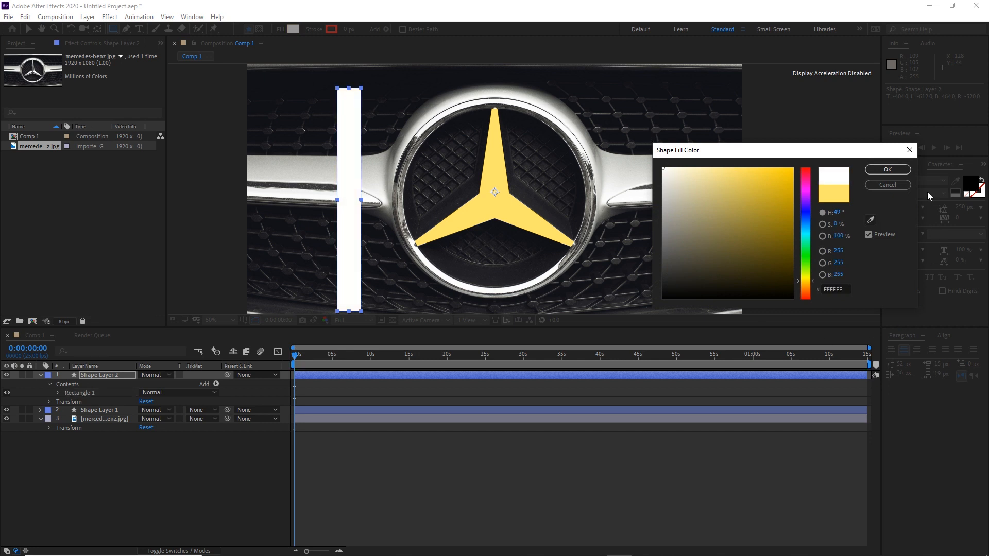
left_click(888, 170)
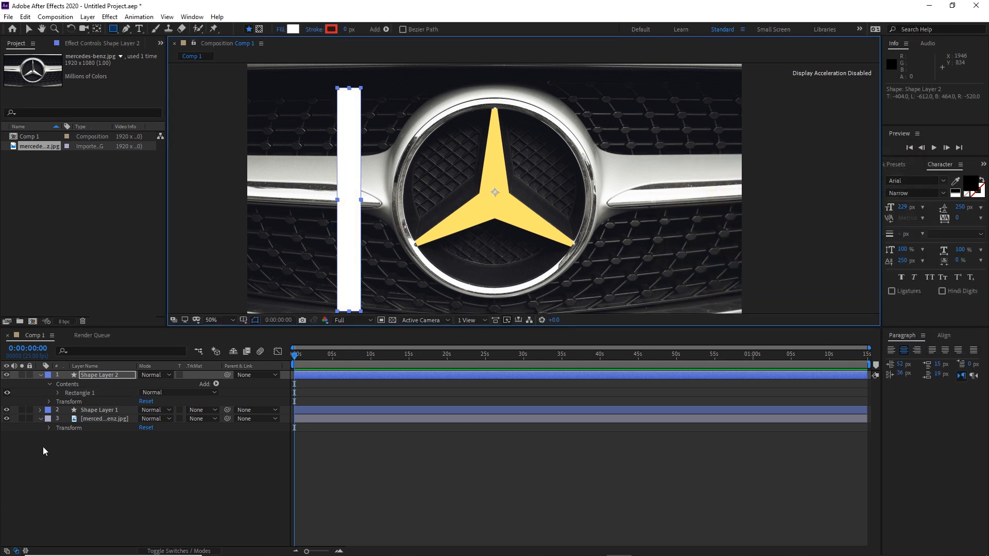
- Collapse the expanded layer properties and rename the star's shape layer as mask1
left_click(67, 444)
left_click(40, 375)
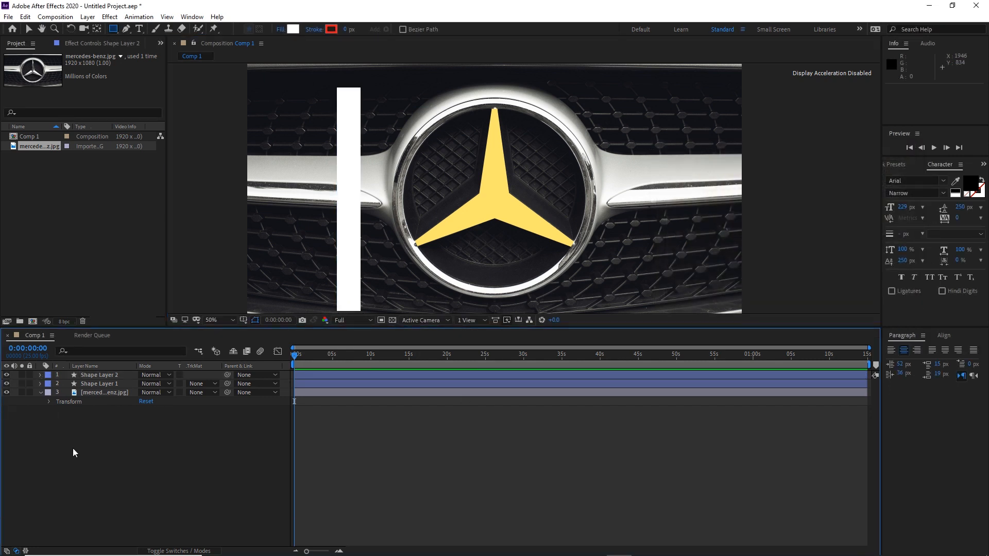
left_click(42, 393)
left_click(91, 383)
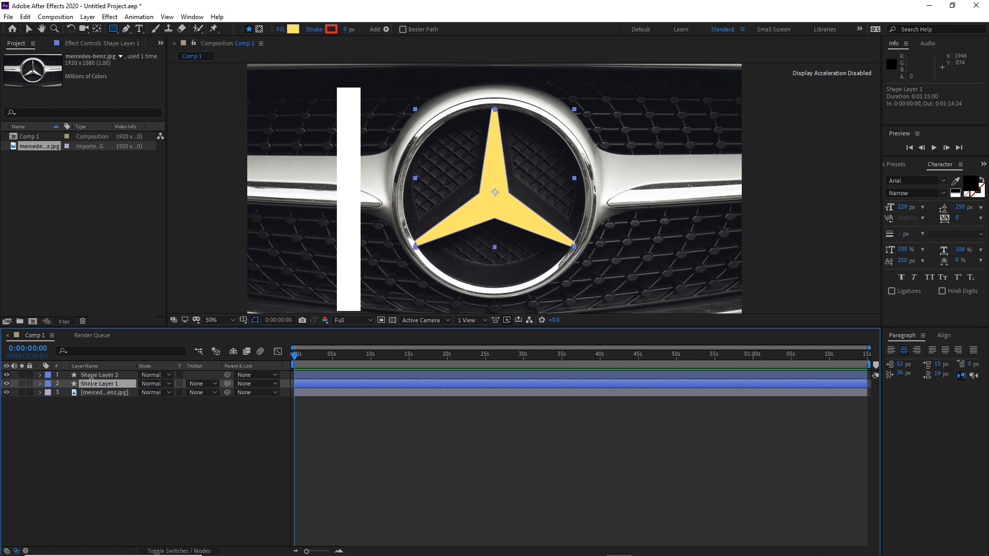
key("Return")
type("mask1")
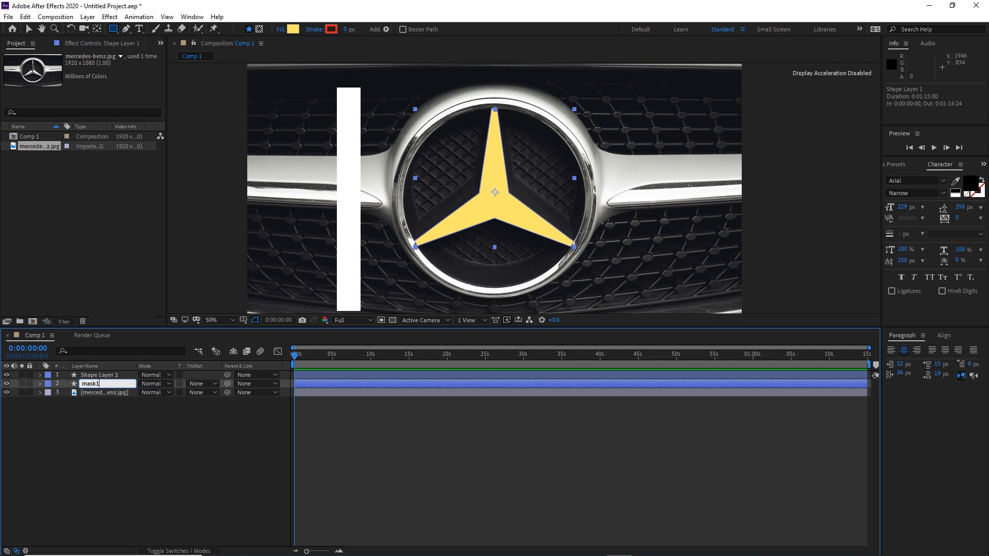
left_click(132, 414)
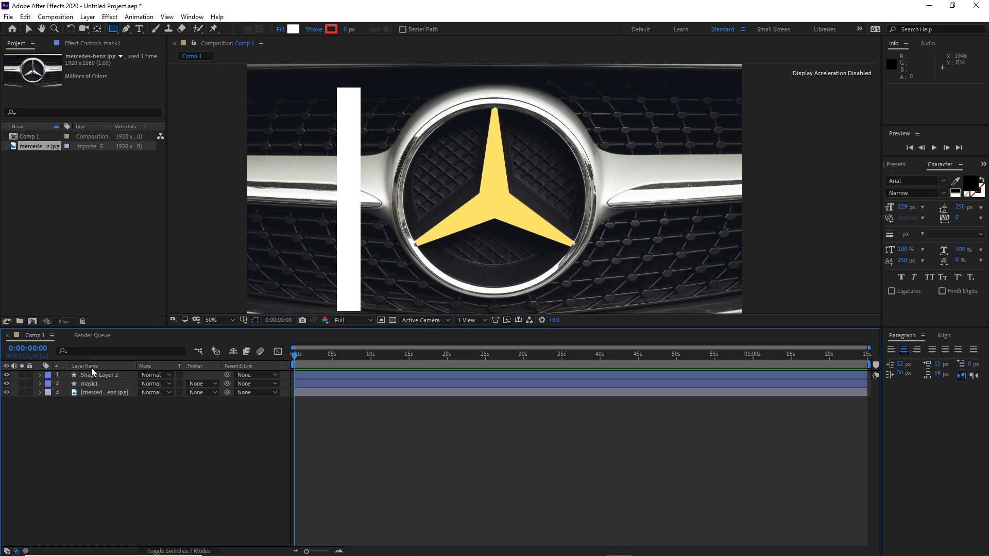
- Rename the white rectangle's shape layer as lightEffect
left_click(94, 375)
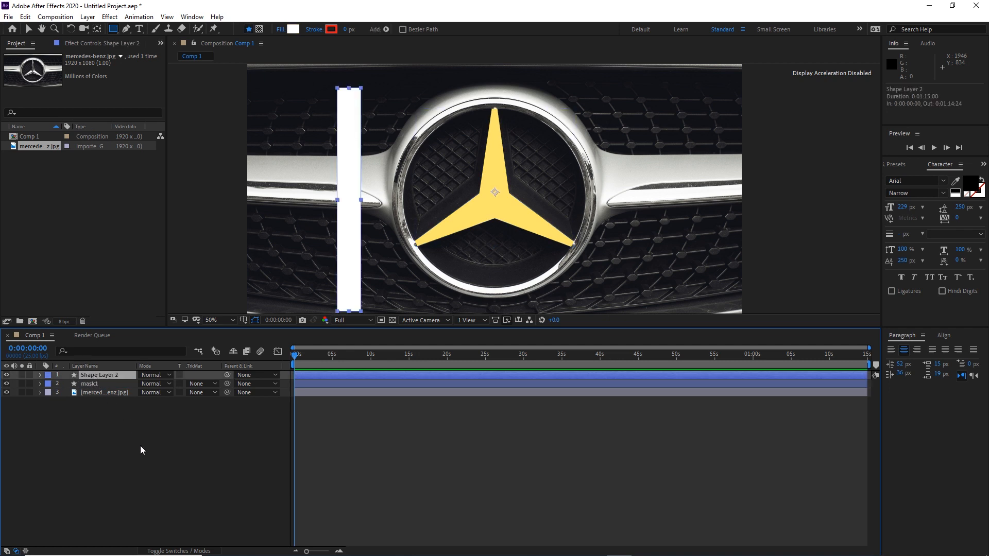
key("Return")
type("l")
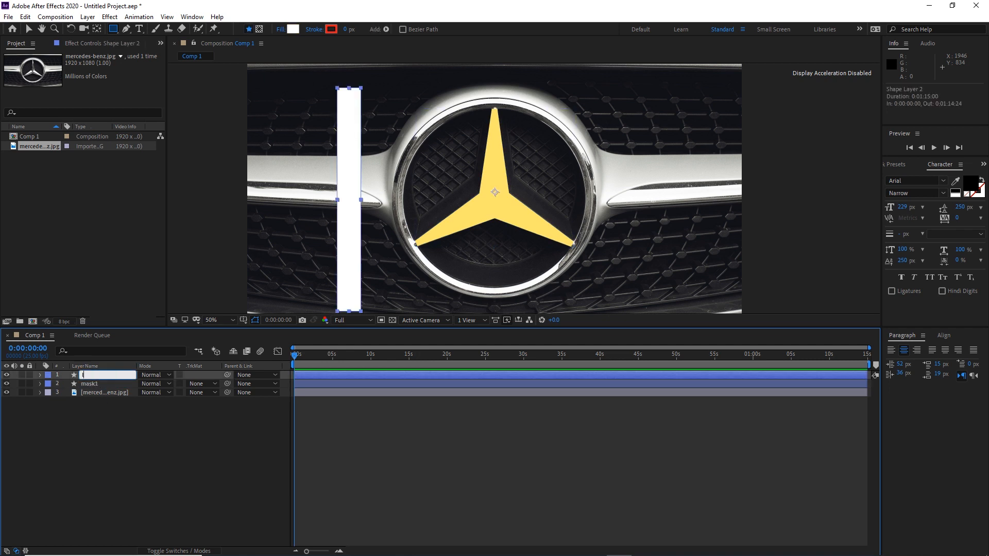
type("ightEffect")
left_click(135, 457)
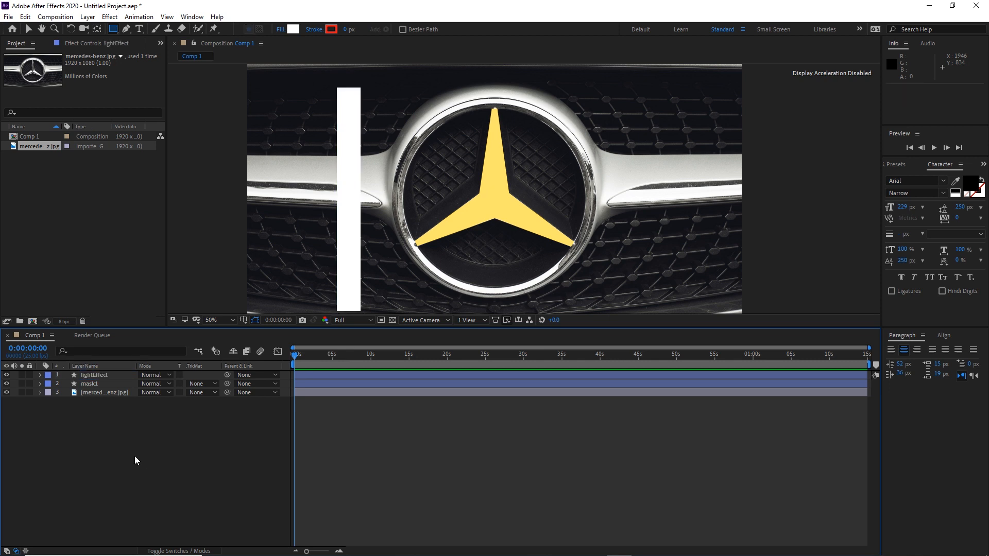
- Reveal the lightEffect layer's Position property and add a starting Position keyframe at 0:00:00:00
left_click(94, 374)
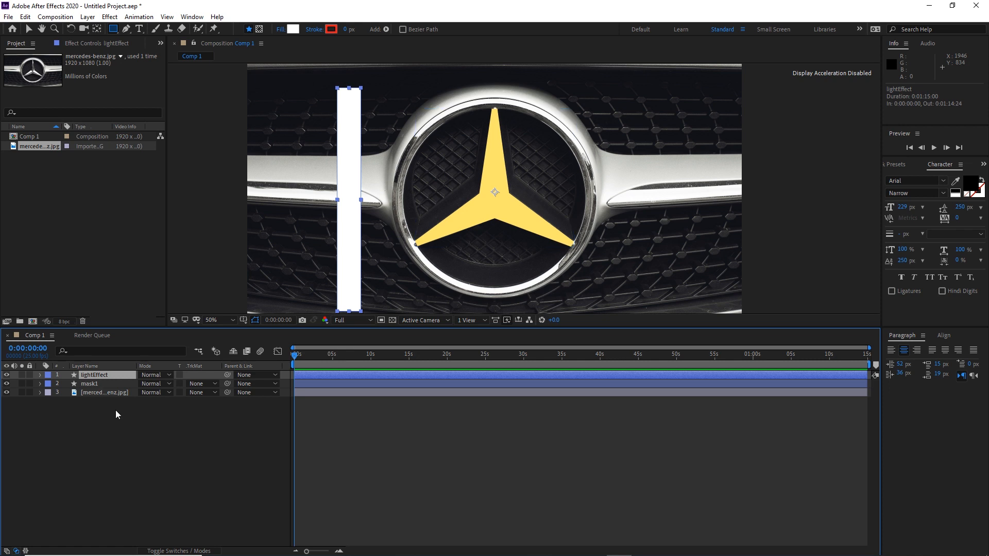
key("p")
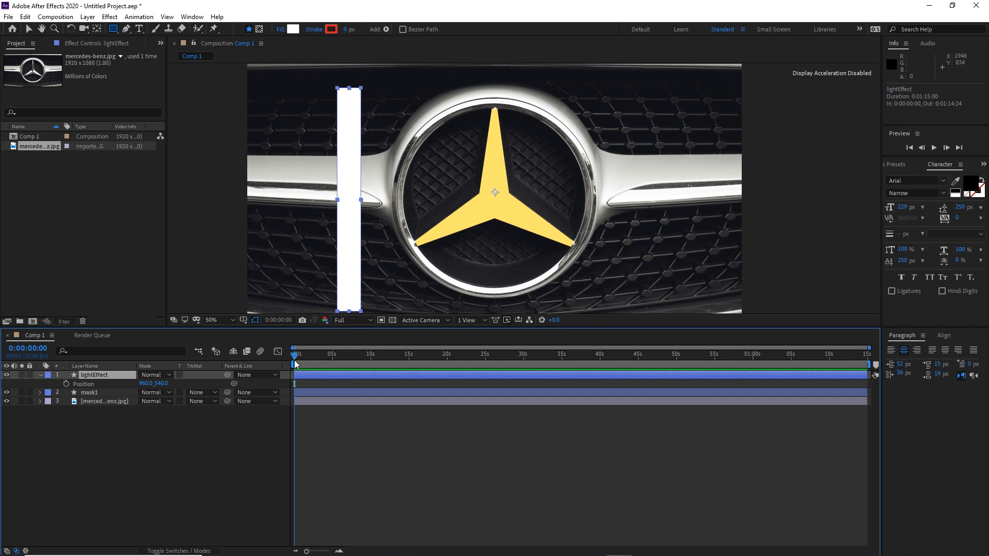
left_click(66, 384)
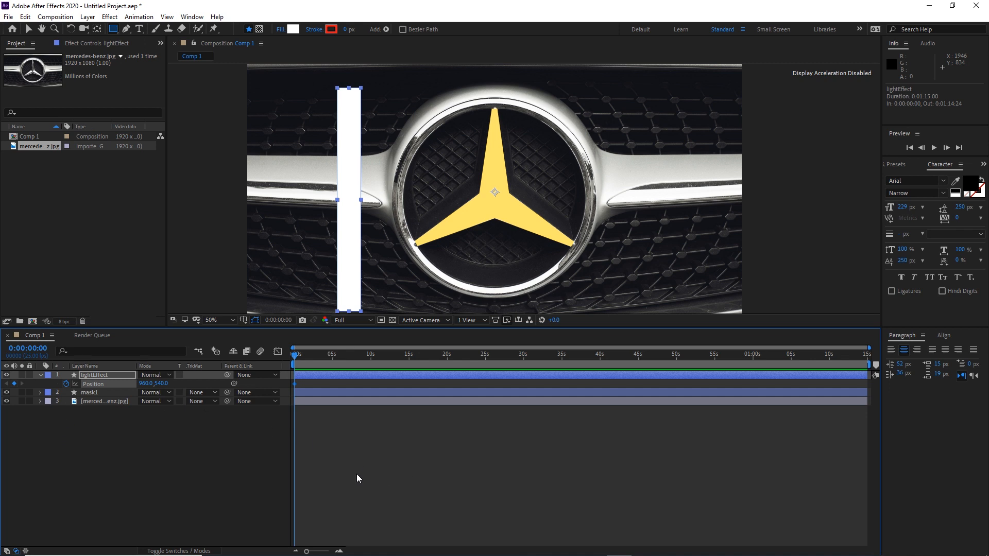
- At 0:00:02:01, move the lightEffect layer across the emblem by setting its X position to 1999, keeping Y at 540
left_click(339, 551)
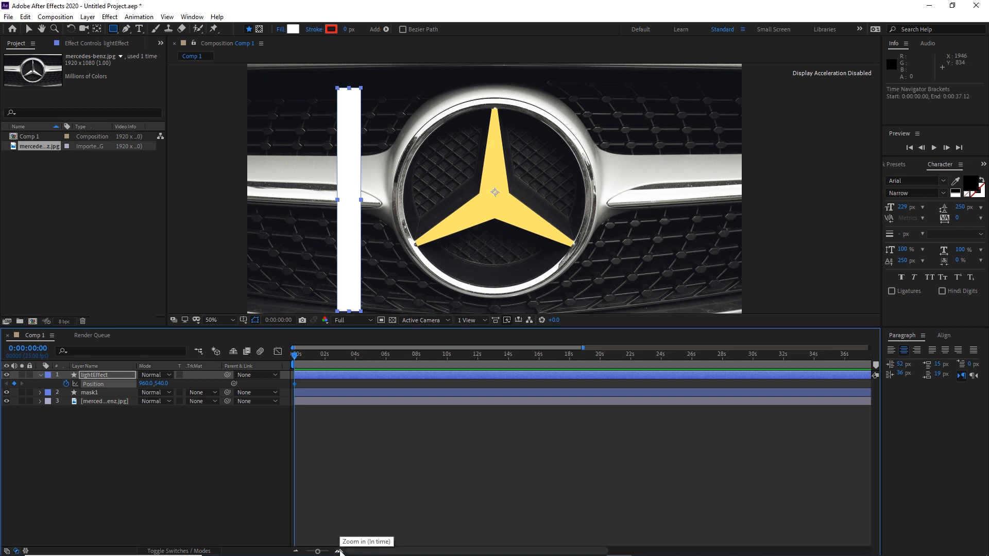
left_click(339, 551)
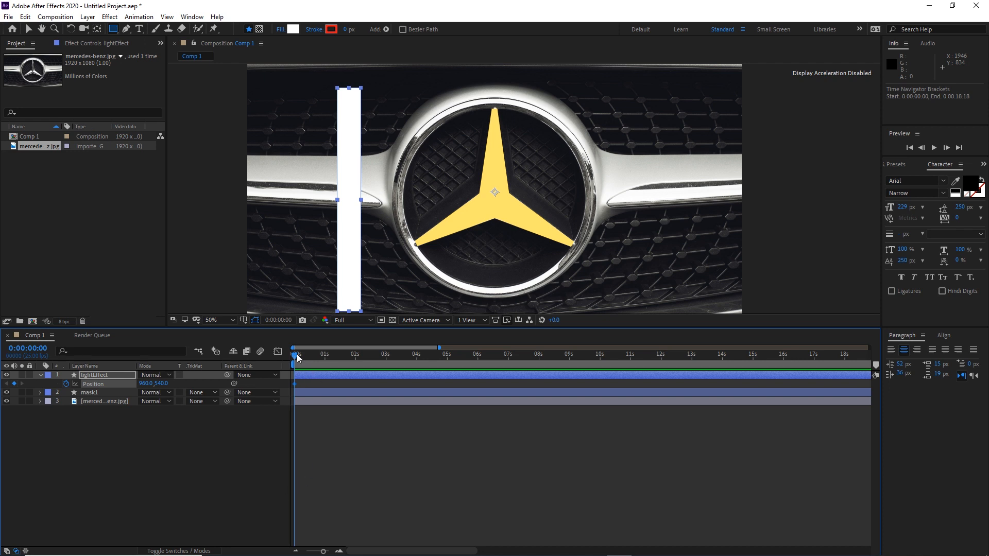
left_click_drag(296, 355, 358, 356)
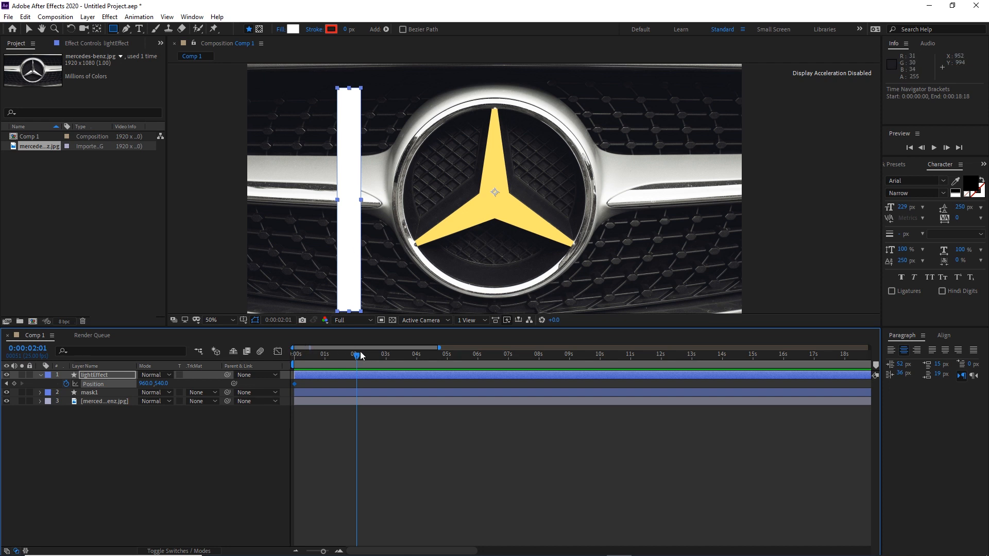
left_click_drag(148, 384, 675, 384)
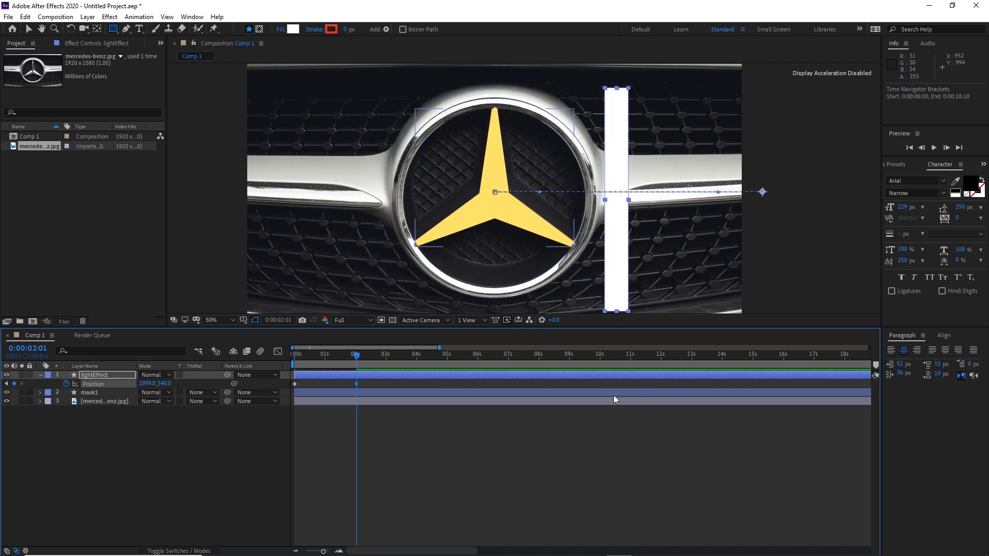
- Preview the lightEffect layer's movement across the emblem from the start, and return the playhead to 0:00:00:00
left_click_drag(357, 356, 289, 359)
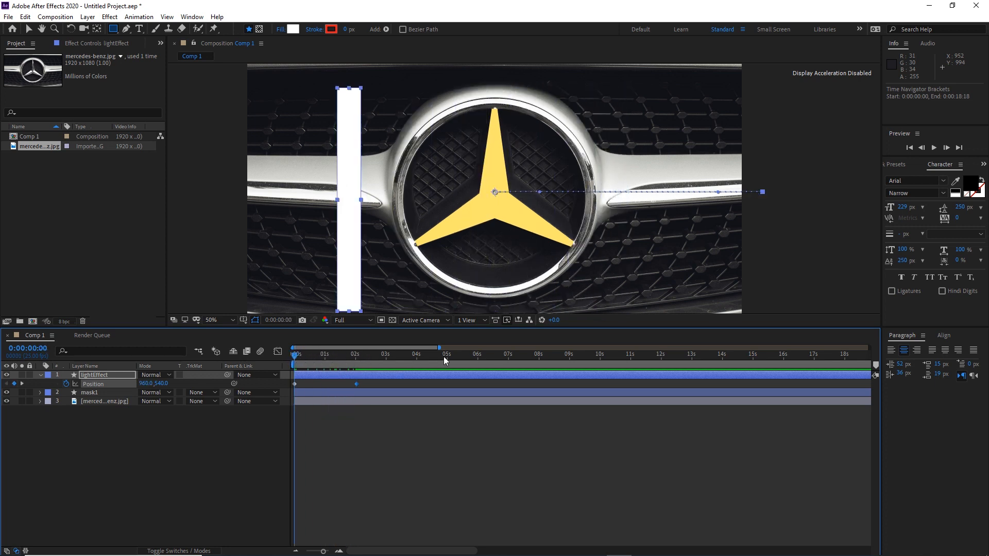
key("space")
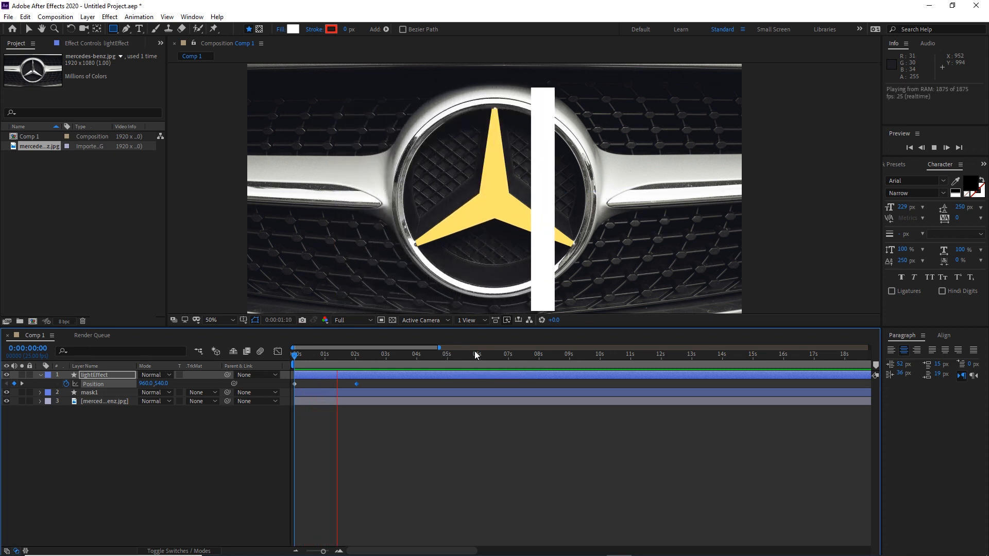
left_click_drag(355, 356, 295, 355)
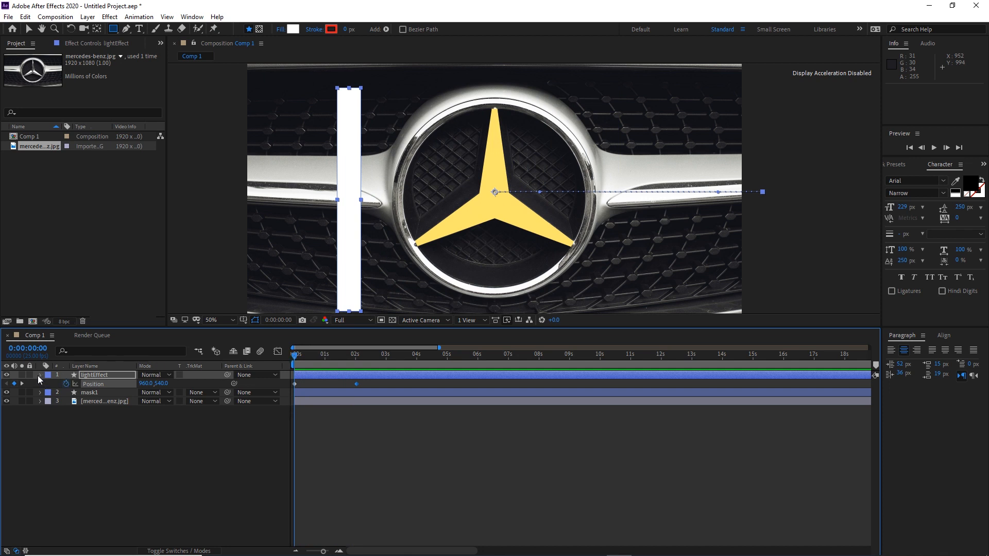
- Collapse the lightEffect layer's properties and move the layer directly below mask1 in the layer stack
left_click(41, 376)
left_click(95, 415)
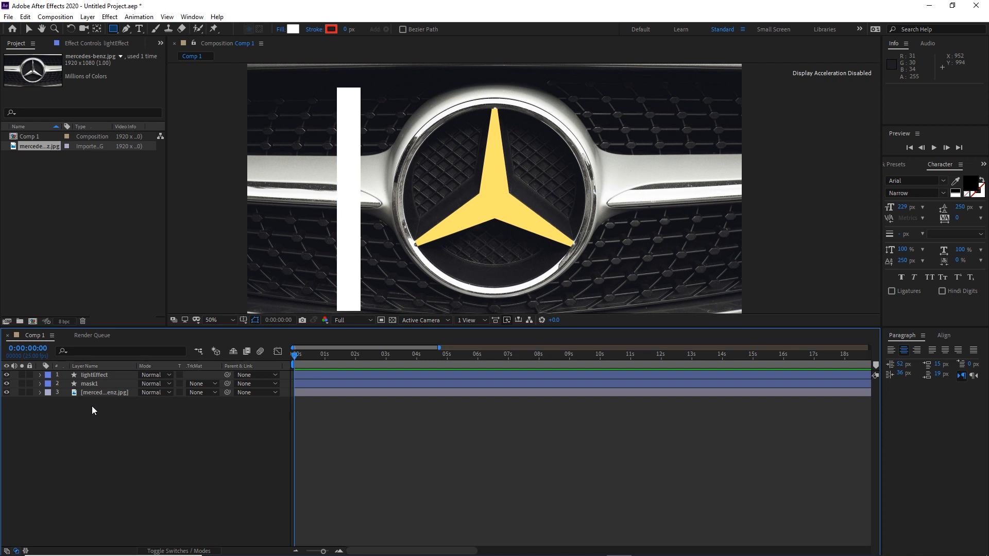
left_click(93, 377)
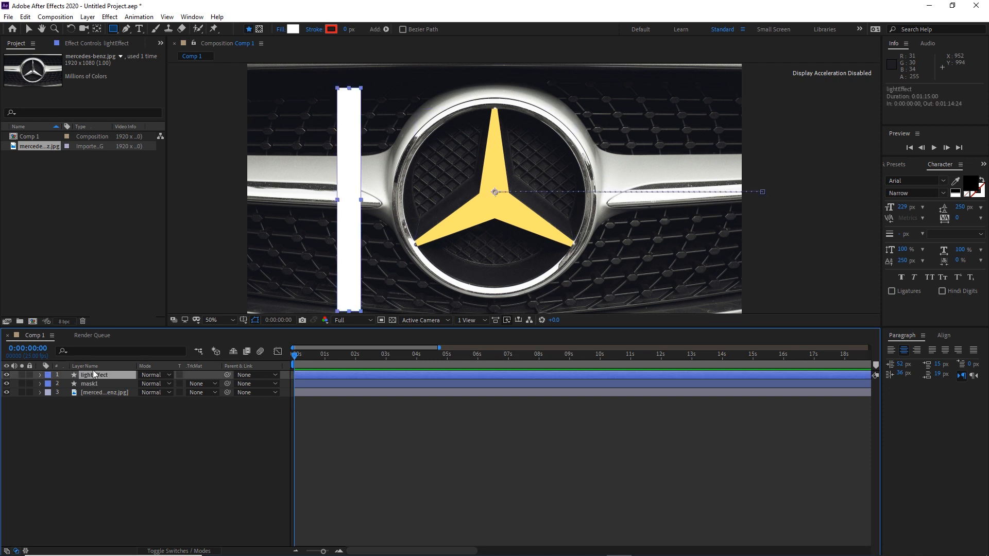
left_click_drag(95, 375, 95, 390)
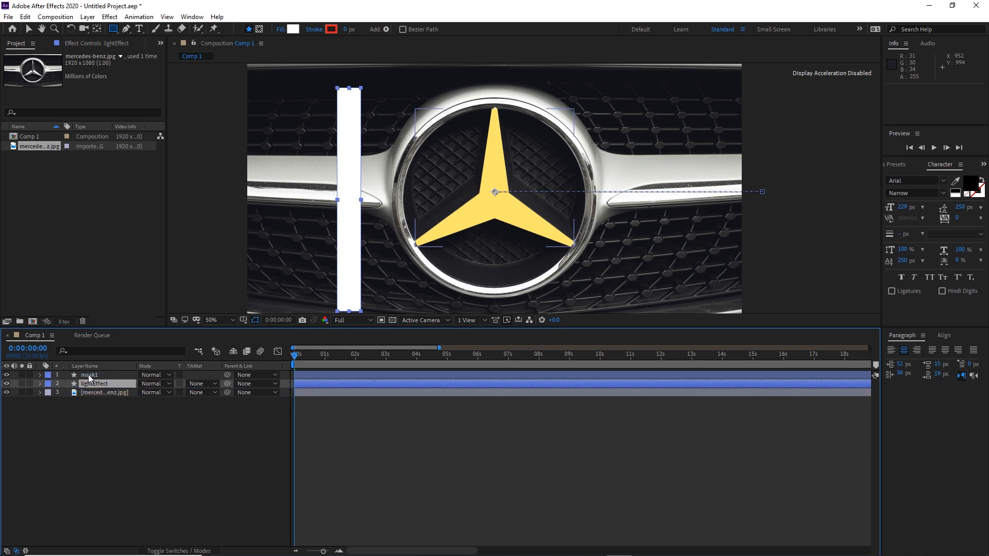
left_click(88, 376)
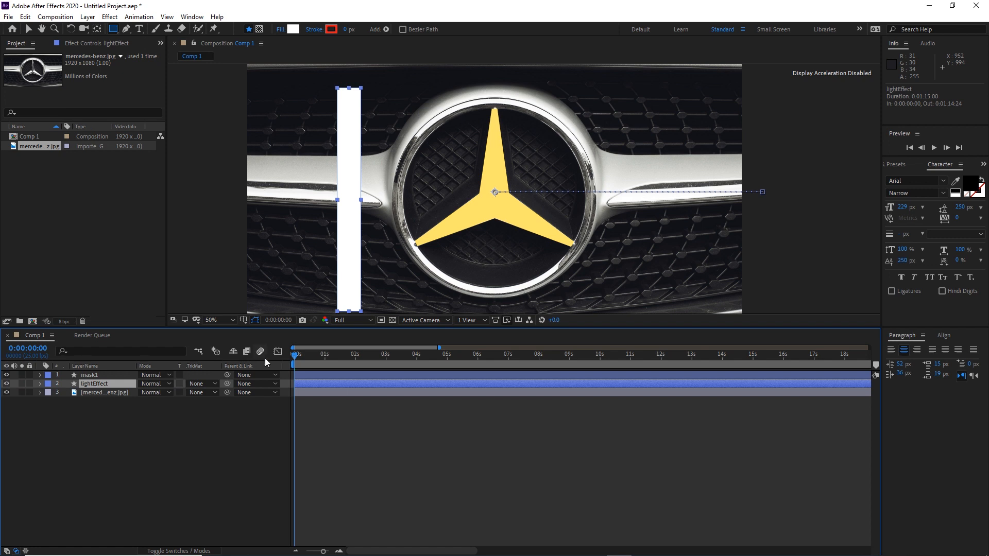
- At 0:00:01:00, set the lightEffect layer's track matte to Alpha Matte "mask1"
left_click_drag(298, 356, 326, 356)
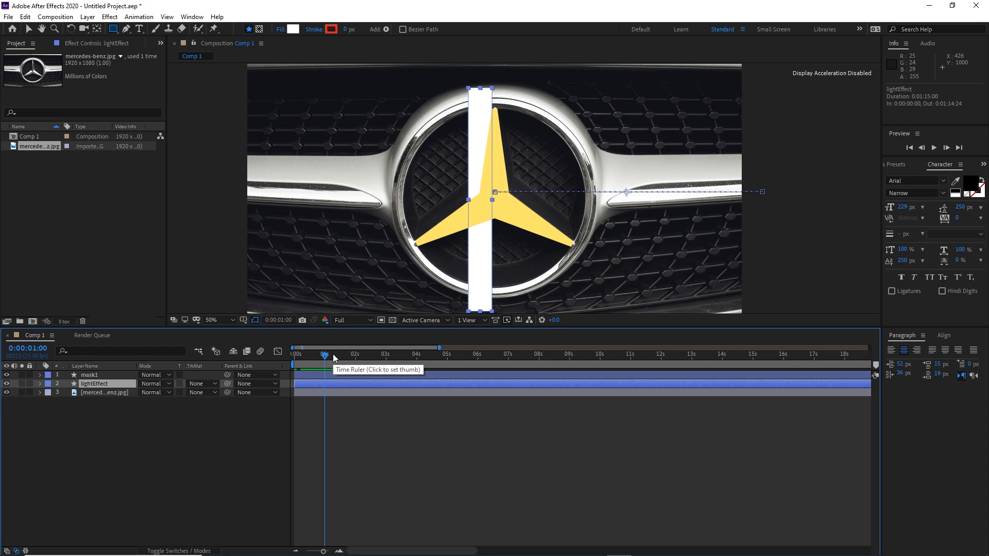
left_click(215, 384)
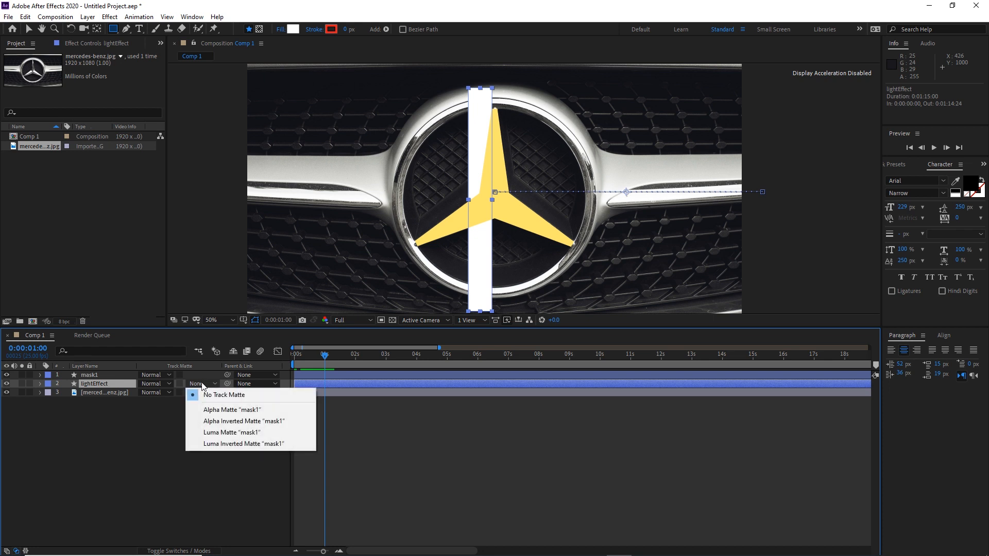
left_click(186, 368)
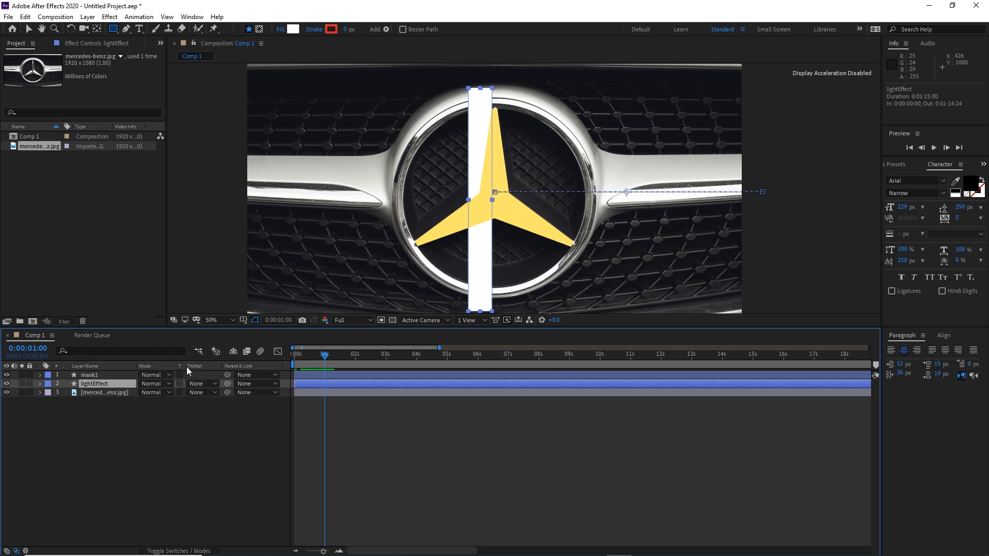
left_click(180, 551)
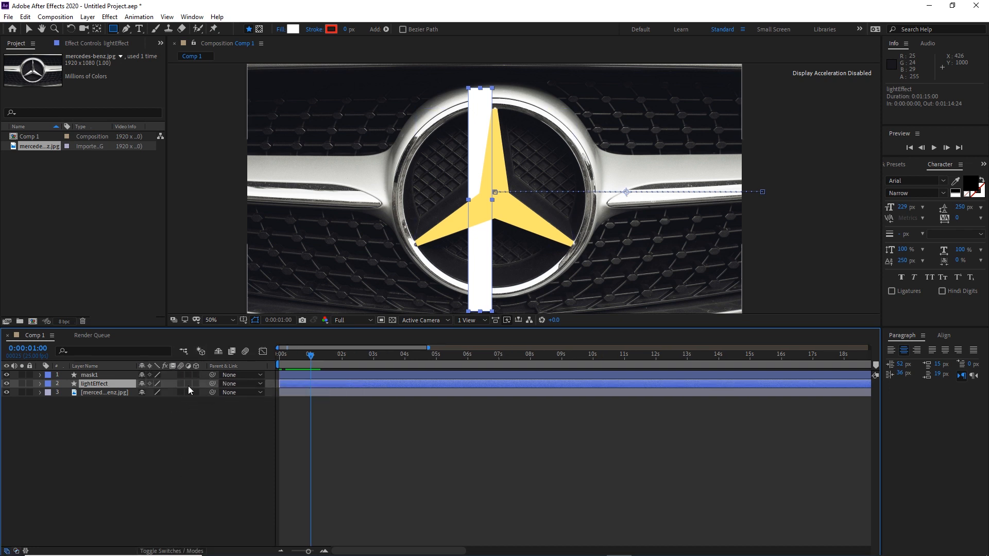
left_click(178, 551)
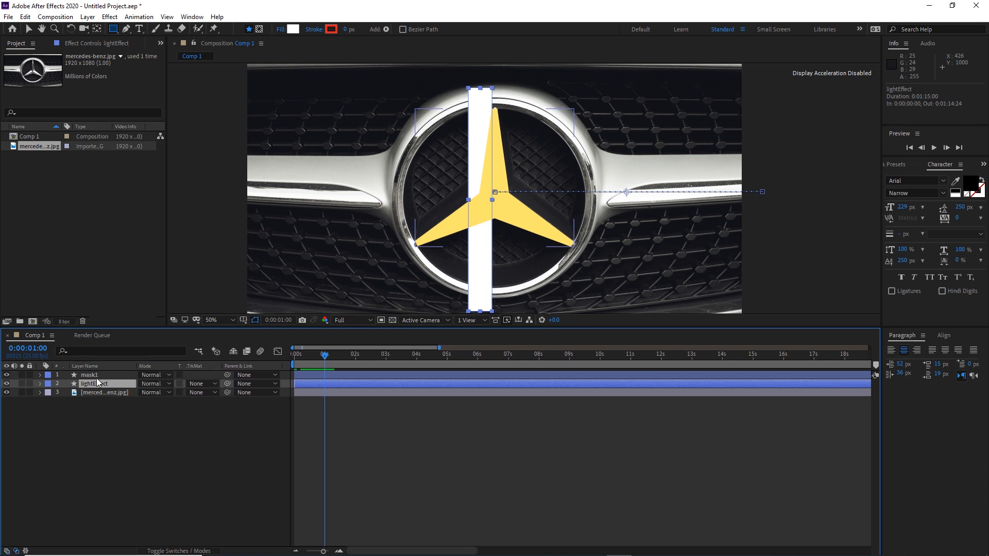
left_click(214, 383)
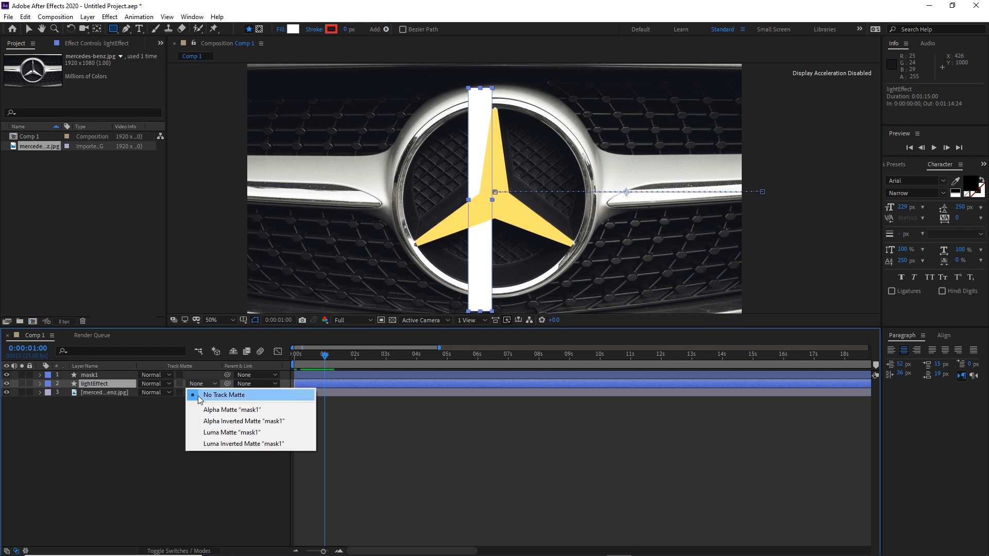
left_click(228, 410)
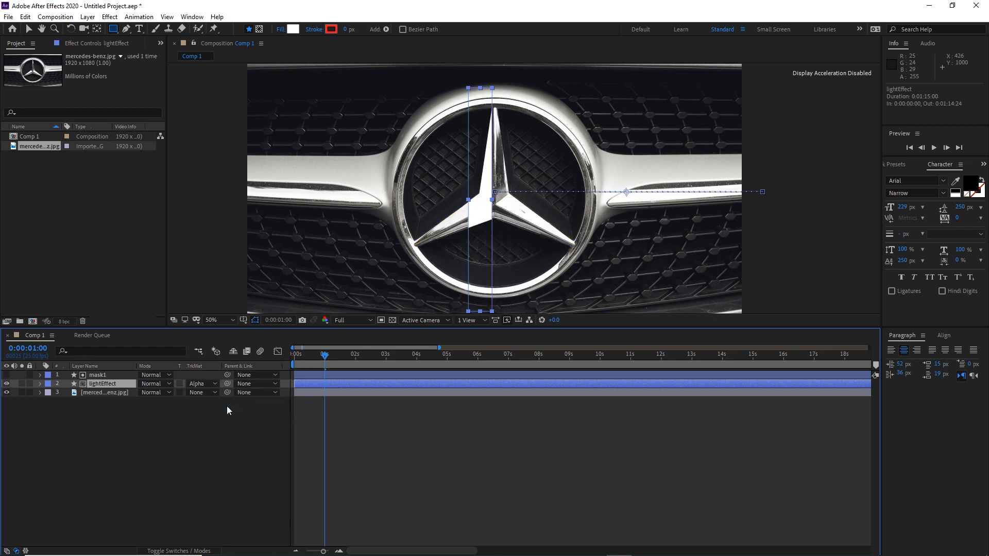
- Inspect the matted light sweep between 0:00:01:20 and 0:00:00:24, with the lightEffect layer's Position keyframes revealed
left_click(101, 375)
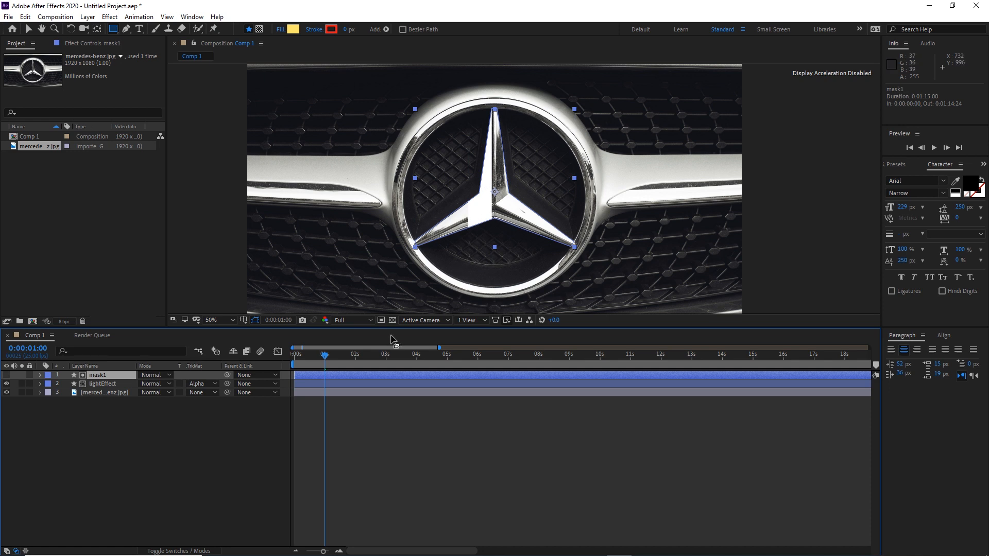
left_click_drag(325, 357, 349, 357)
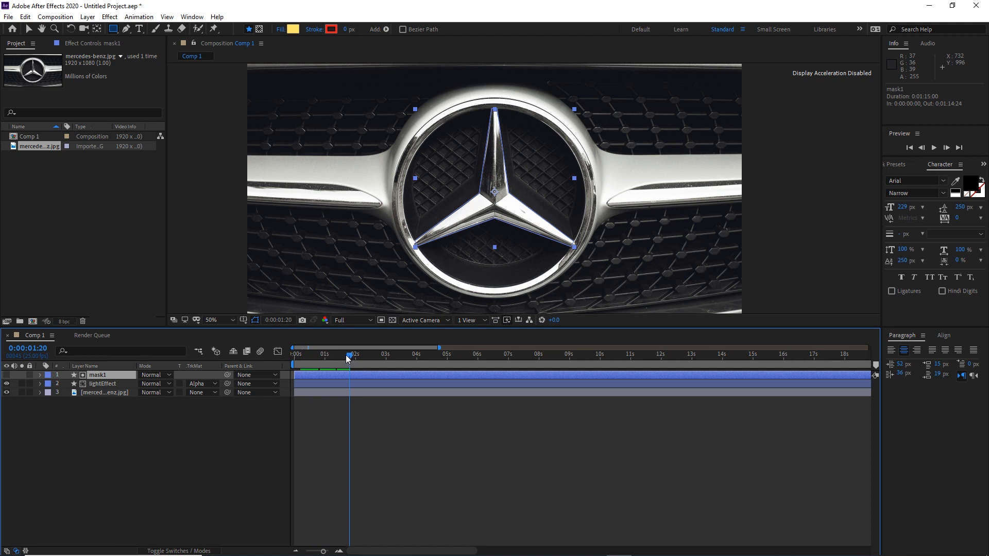
left_click(106, 385)
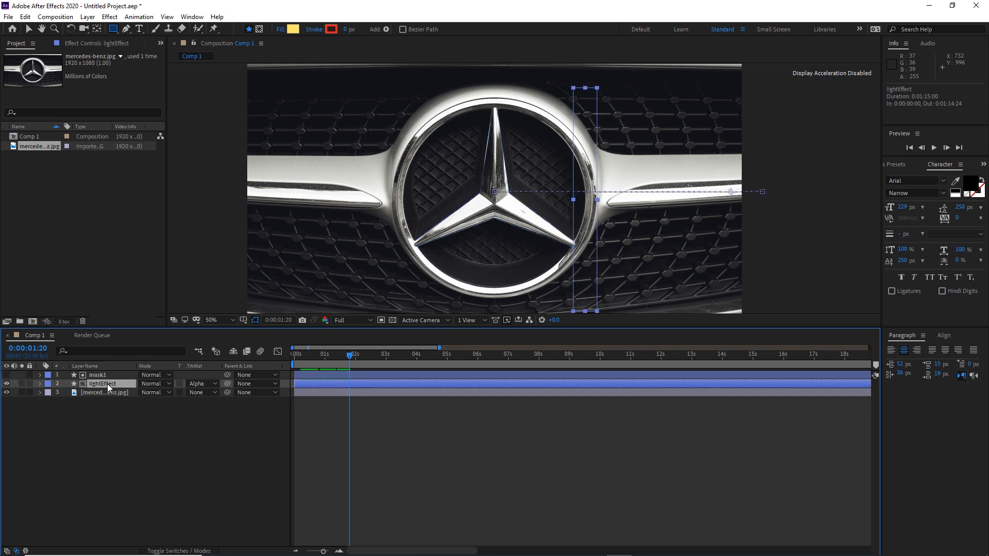
key("p")
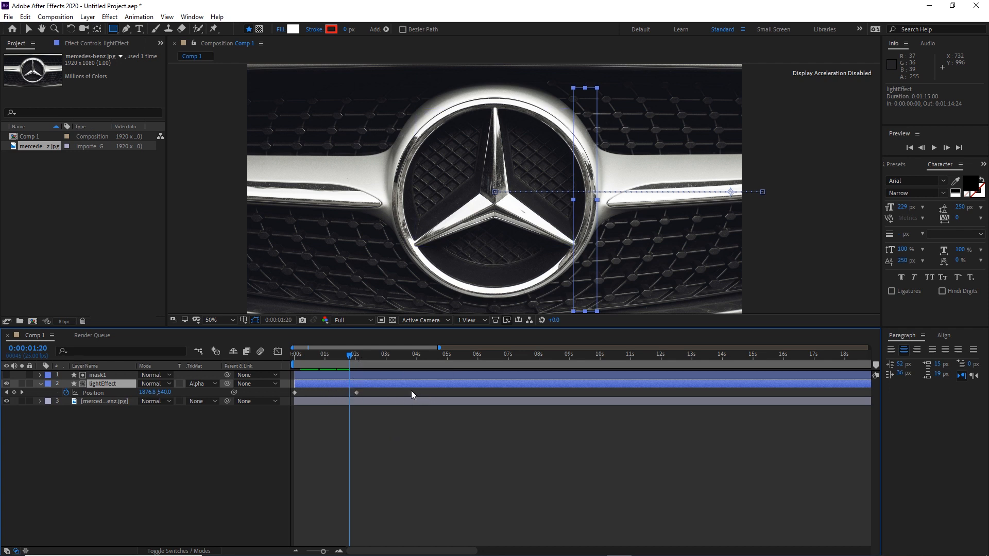
left_click_drag(350, 355, 323, 363)
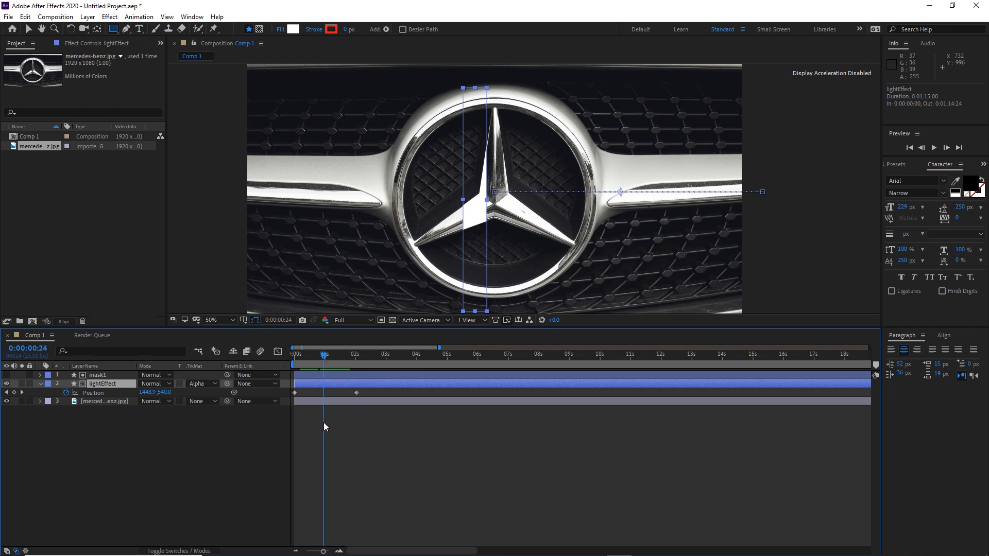
left_click(262, 434)
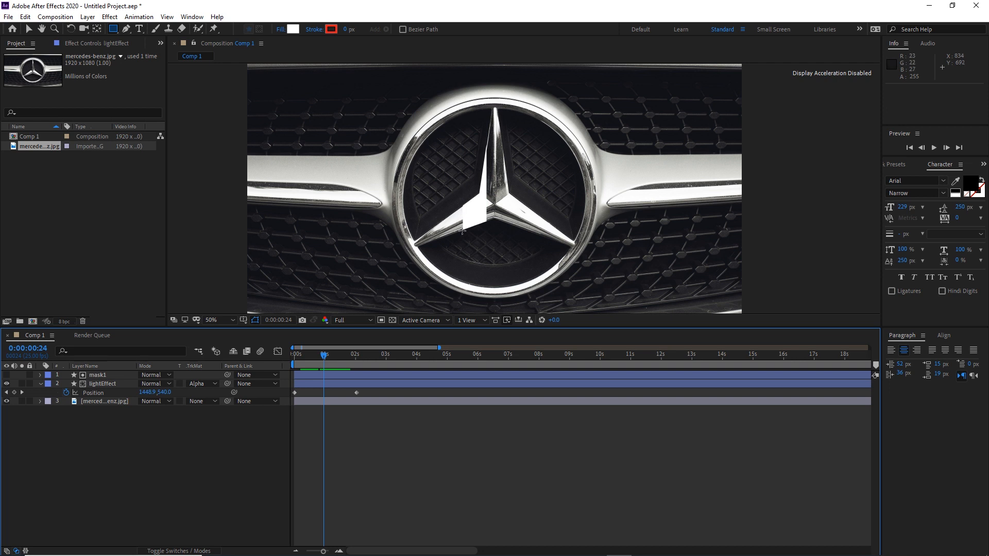
- Collapse the lightEffect layer, set its track matte to No Track Matte, and turn mask1's visibility back on
left_click(102, 383)
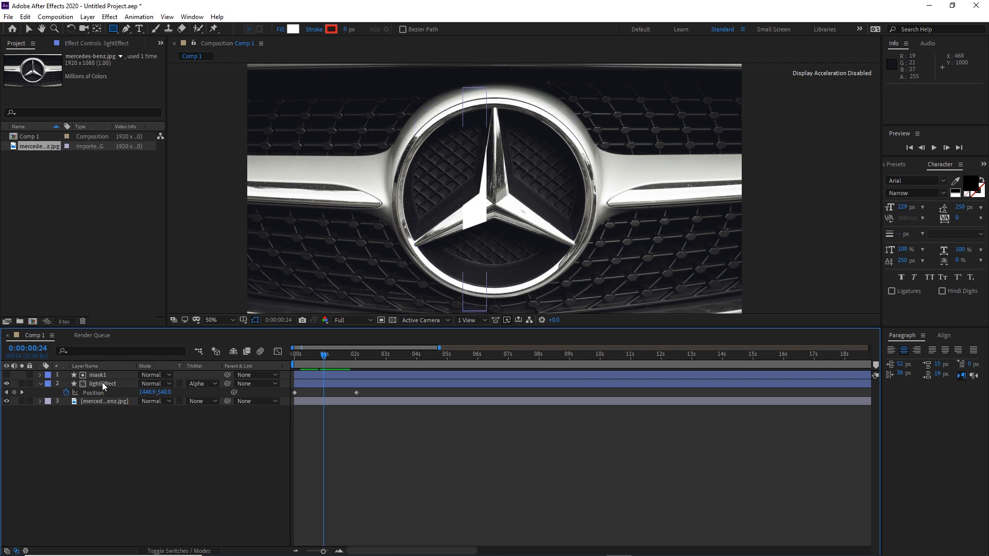
left_click(40, 383)
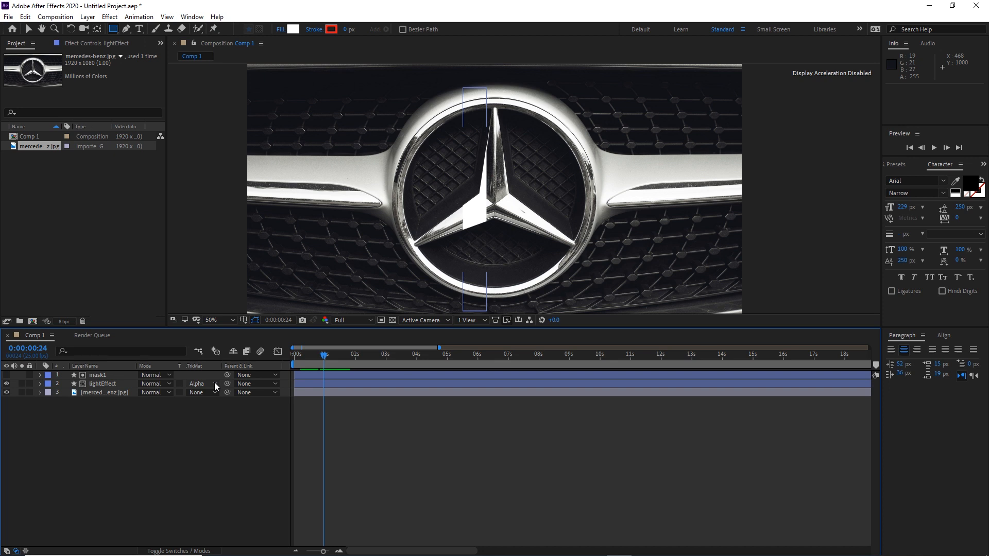
left_click(214, 383)
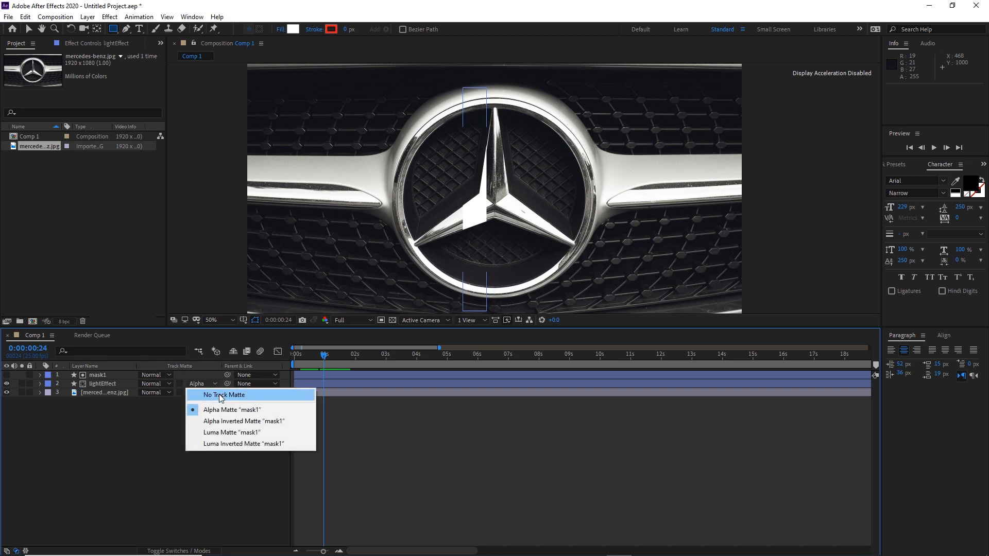
left_click(220, 396)
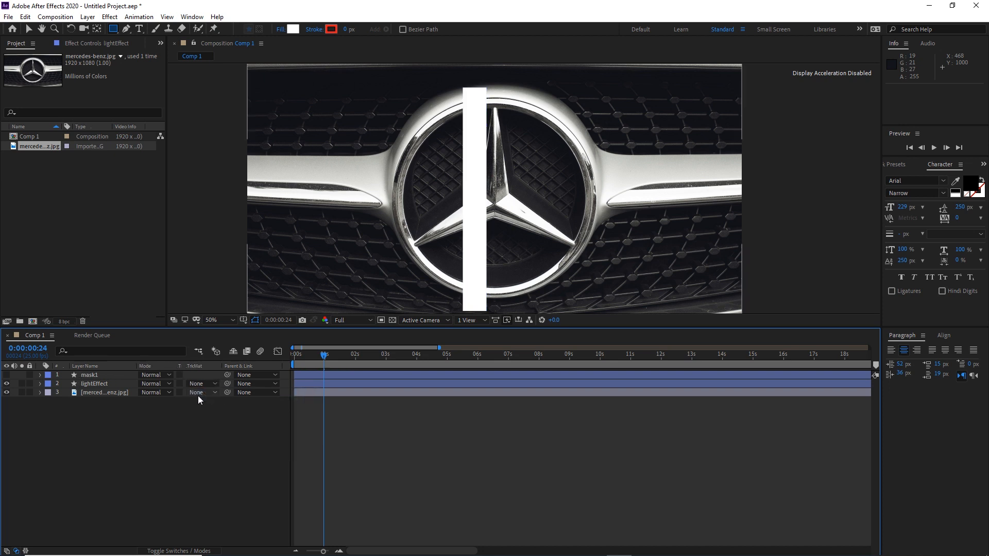
left_click(7, 375)
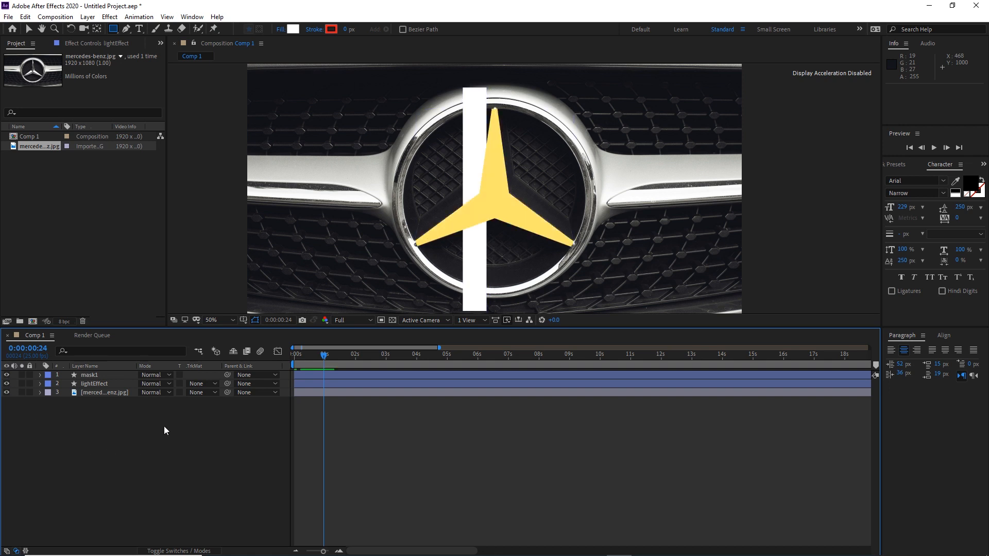
- Return to 0:00:00:00 and apply a Gaussian Blur with a Blurriness of 50.4 to the lightEffect layer
left_click_drag(316, 354, 277, 360)
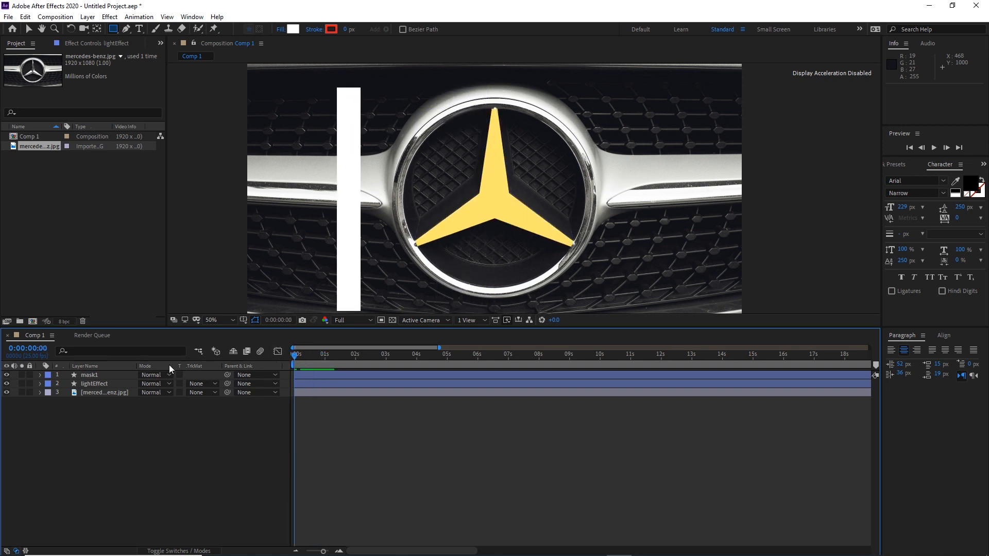
left_click(102, 384)
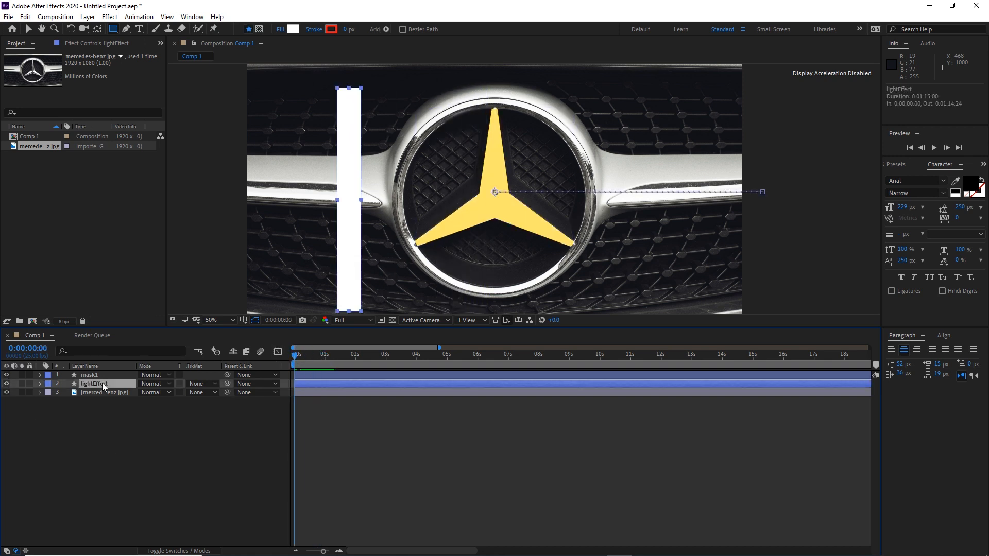
left_click(112, 19)
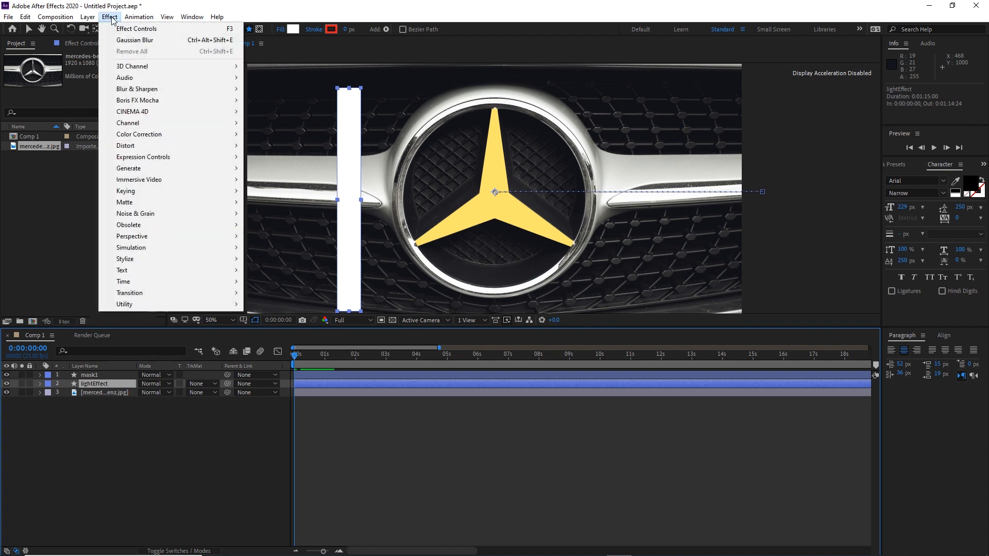
mouse_move(150, 91)
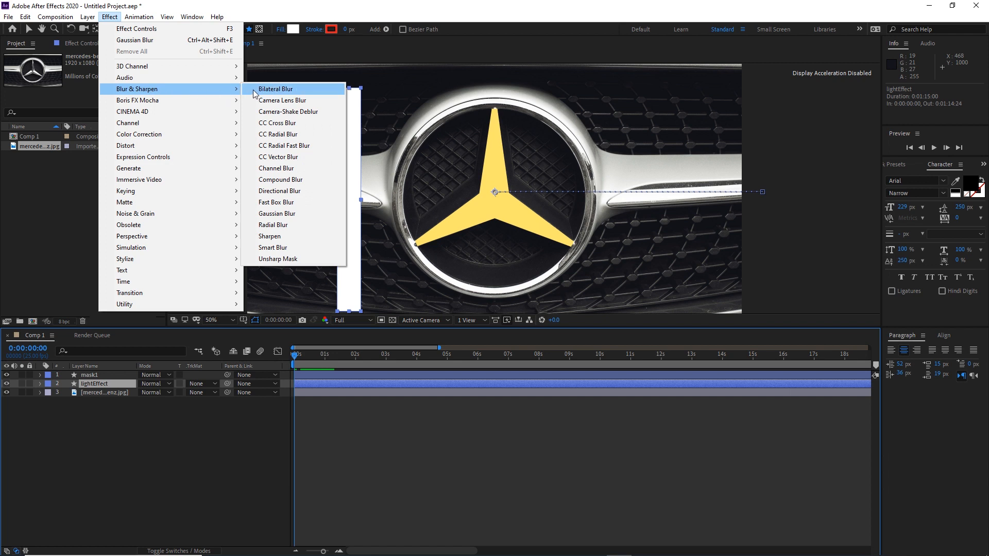
left_click(277, 215)
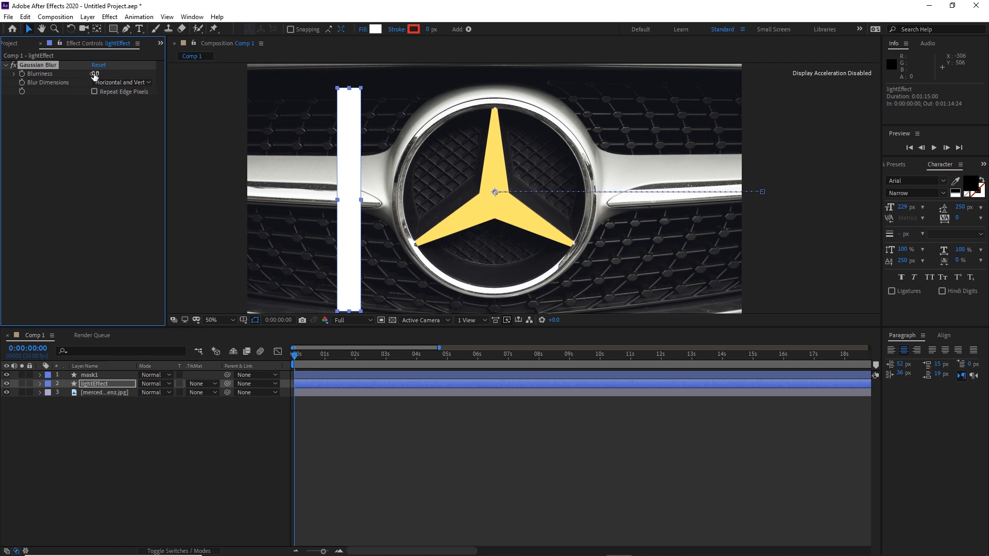
left_click_drag(98, 73, 117, 73)
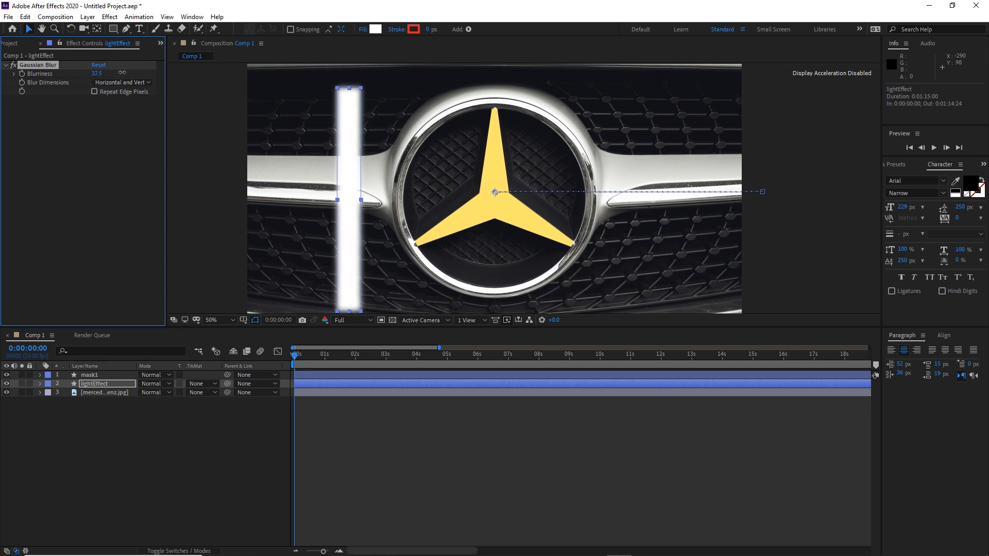
left_click_drag(98, 74, 193, 75)
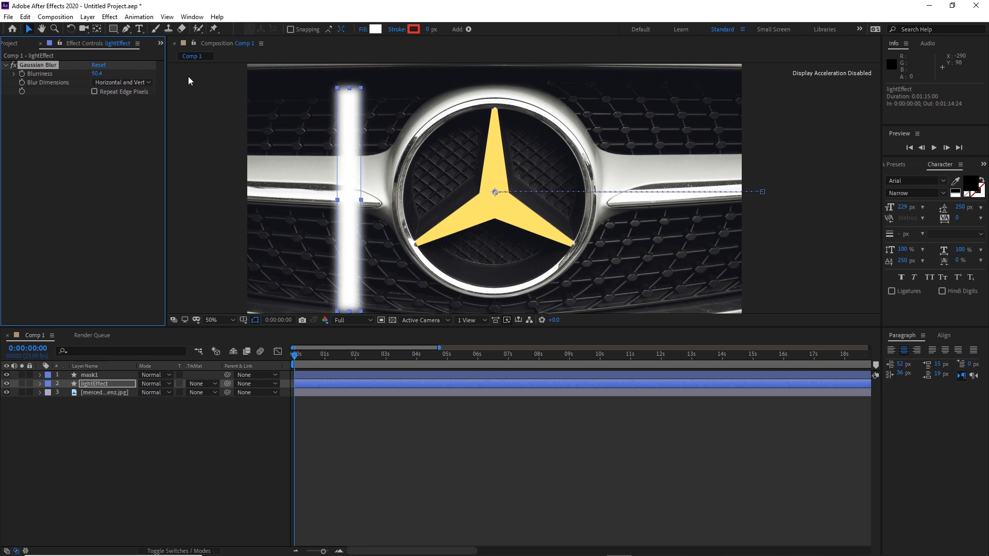
left_click(192, 465)
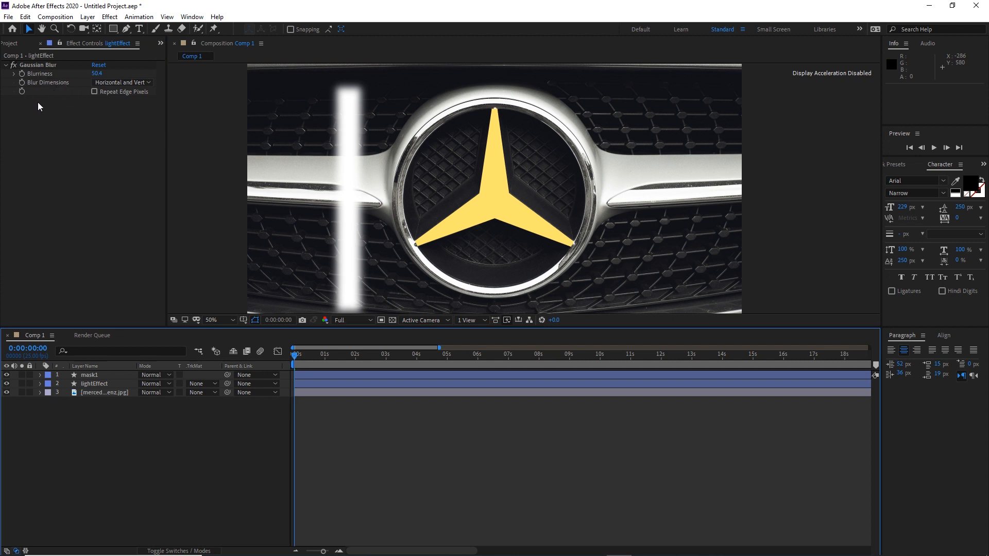
- Set the Blur Dimensions of lightEffect's Gaussian Blur to Vertical
left_click(150, 82)
left_click(123, 117)
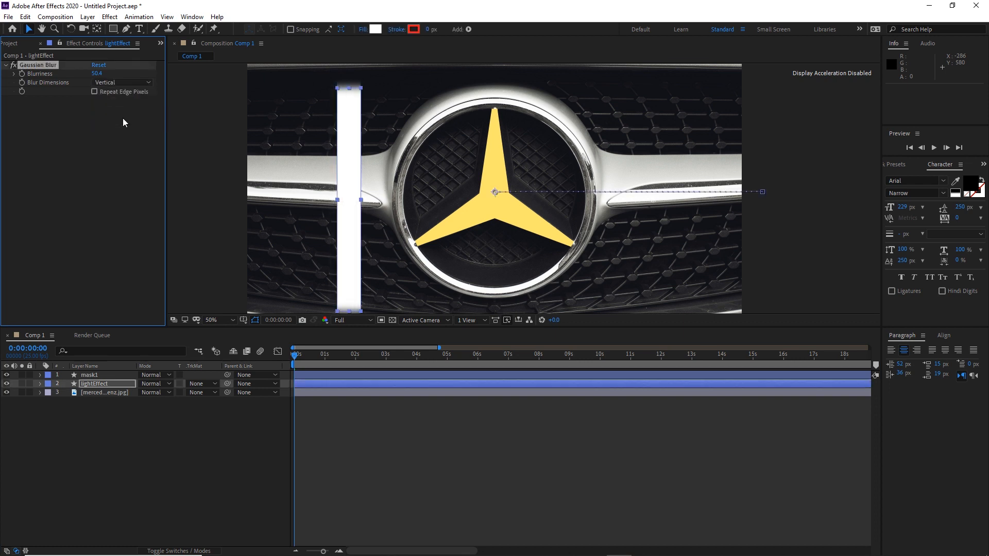
left_click(110, 451)
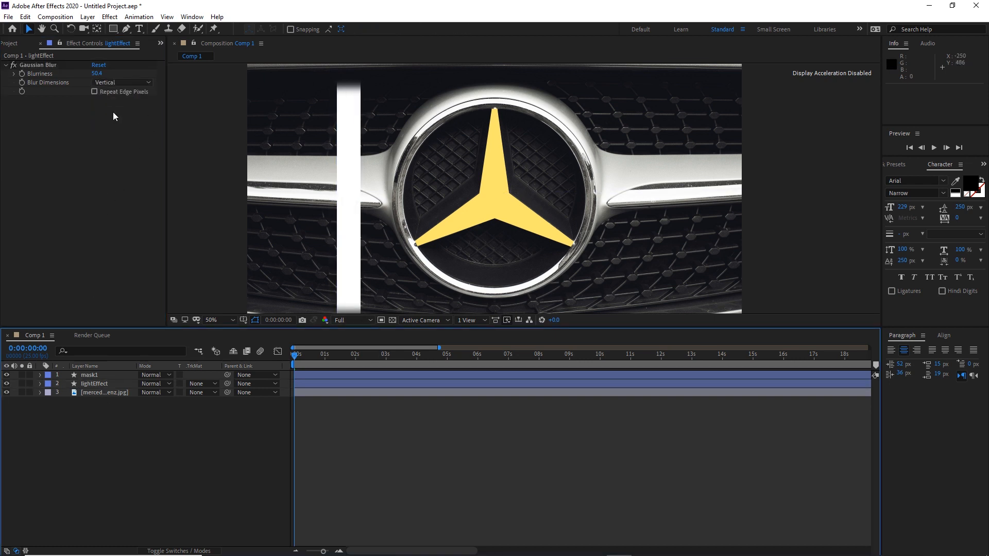
- Try the Horizontal option for Blur Dimensions on lightEffect's Gaussian Blur
left_click(145, 82)
left_click(133, 106)
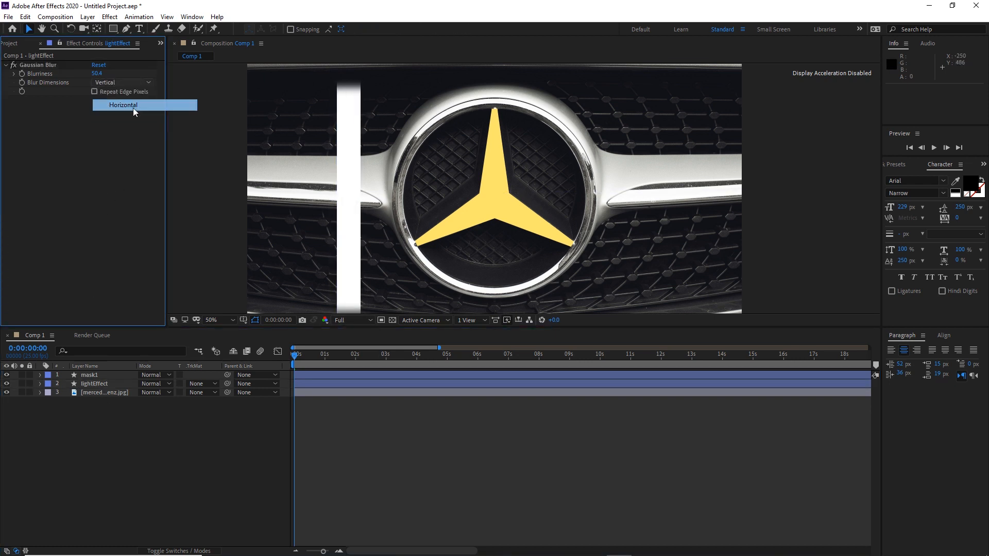
left_click(156, 418)
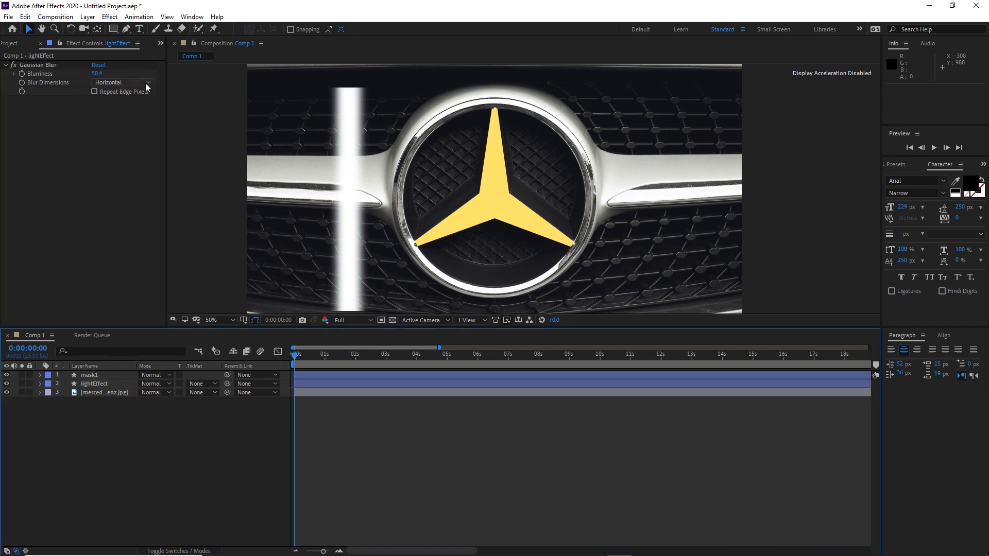
- Set the Blur Dimensions of lightEffect's Gaussian Blur to Horizontal and Vertical
left_click(147, 85)
left_click(129, 94)
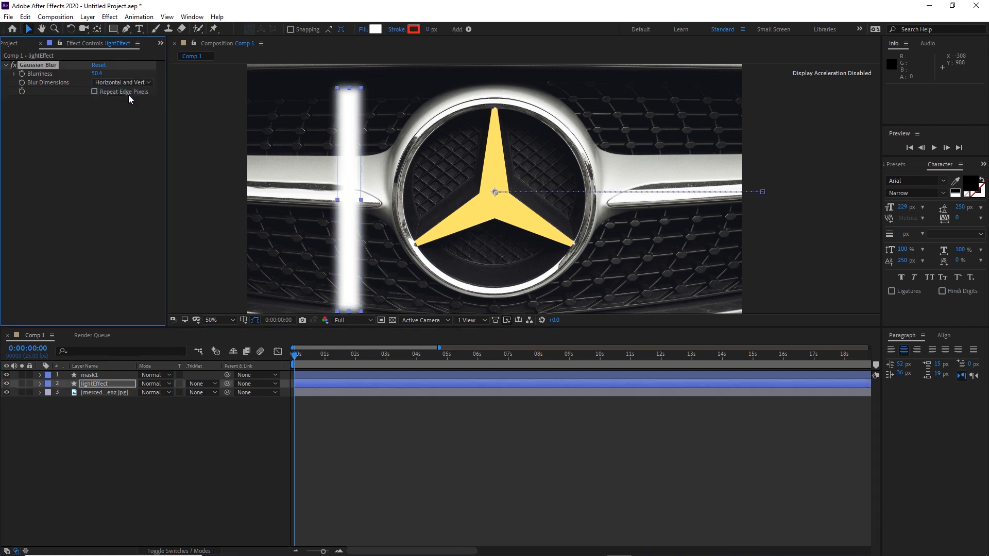
left_click(166, 469)
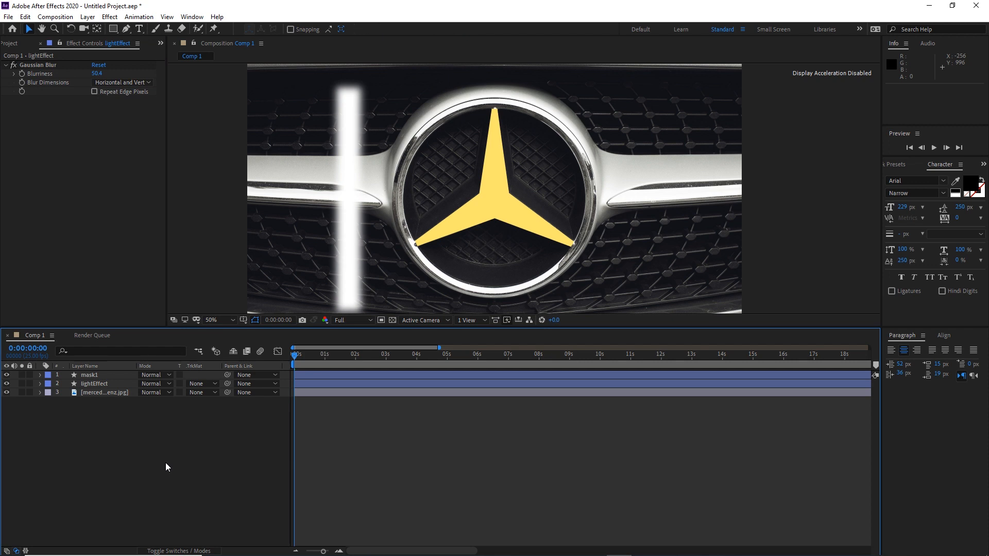
- Set the lightEffect layer's track matte to Alpha Matte "mask1" and check the sweep up to 0:00:01:03
left_click(215, 385)
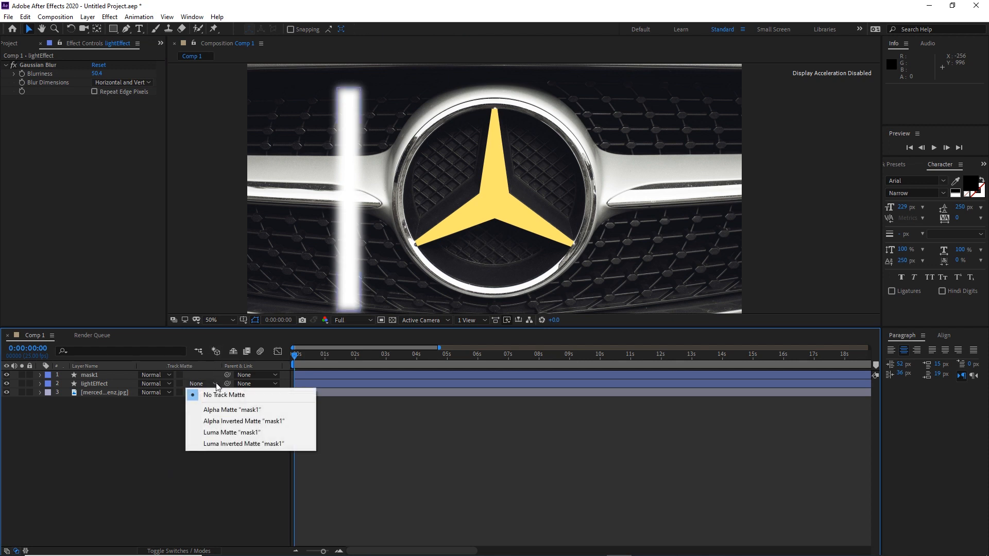
left_click(215, 412)
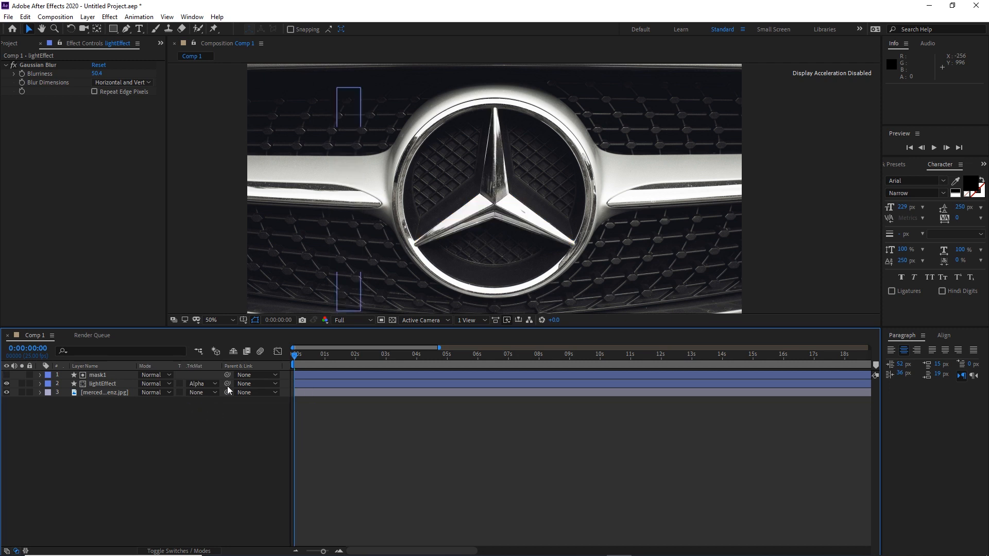
left_click_drag(296, 357, 329, 363)
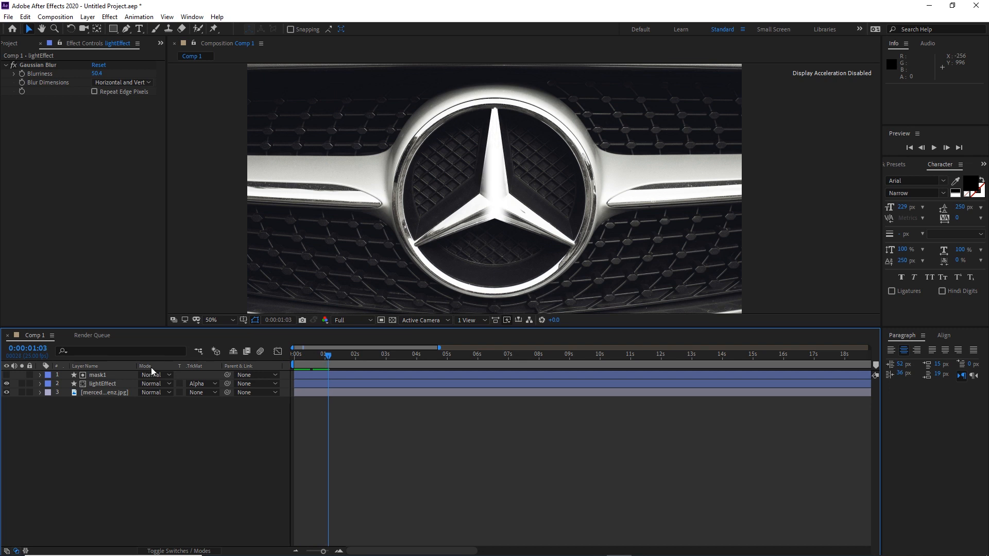
- Set lightEffect's Gaussian Blur Blurriness to 36.2 and check the sweep over the star, ending at 0:00:01:02
left_click(103, 384)
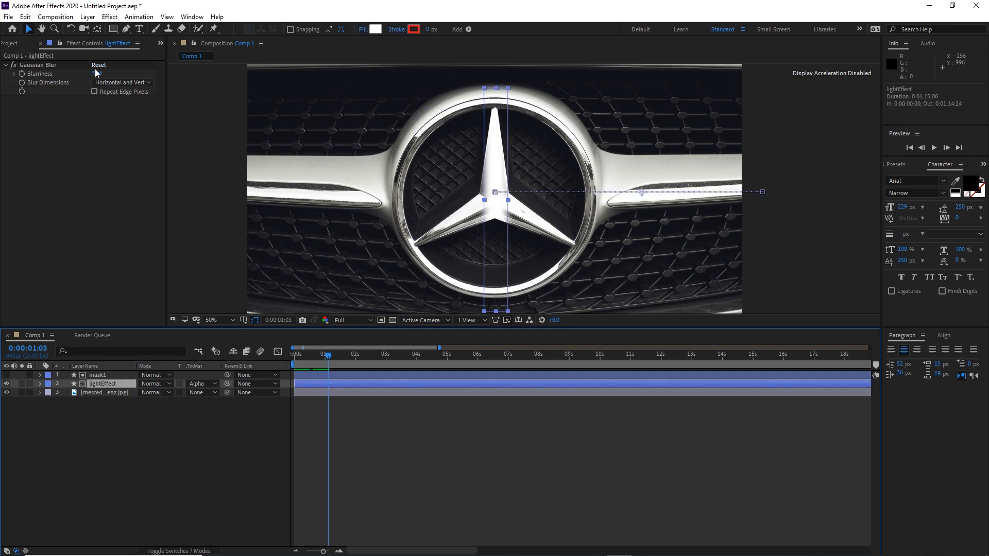
left_click_drag(95, 73, 54, 76)
left_click(163, 440)
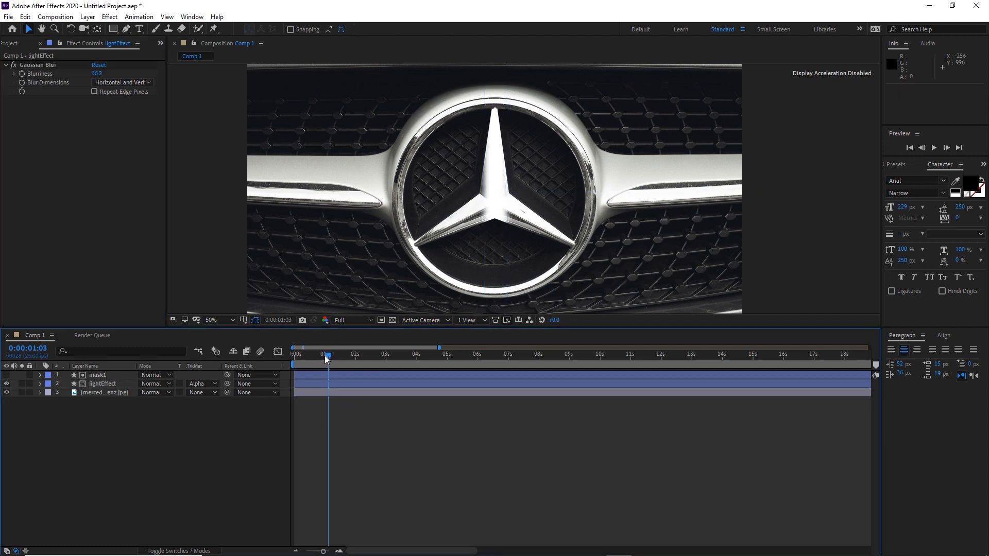
mouse_move(325, 356)
left_mouse_down()
mouse_move(297, 355)
mouse_move(324, 357)
left_mouse_up()
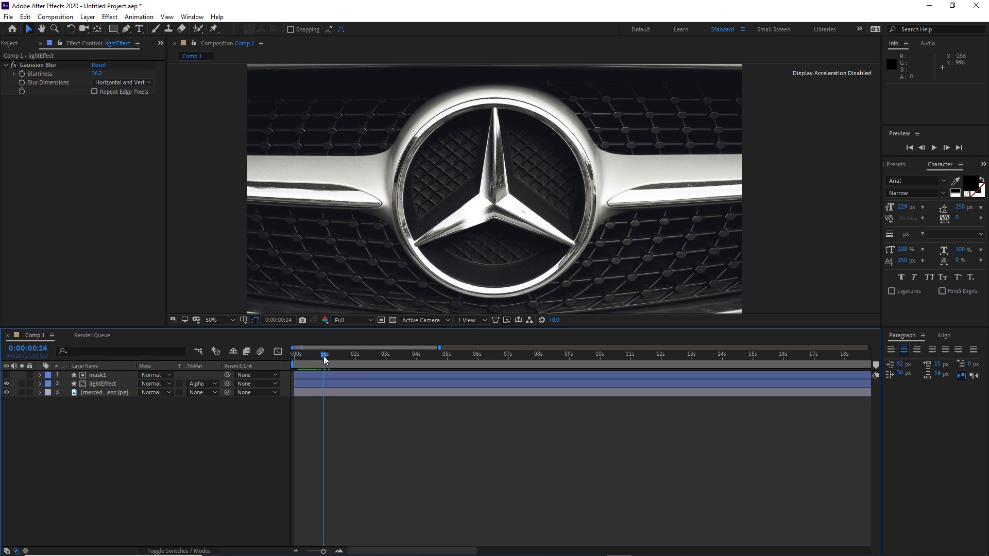
mouse_move(325, 356)
left_mouse_down()
mouse_move(332, 363)
mouse_move(306, 364)
mouse_move(329, 361)
left_mouse_up()
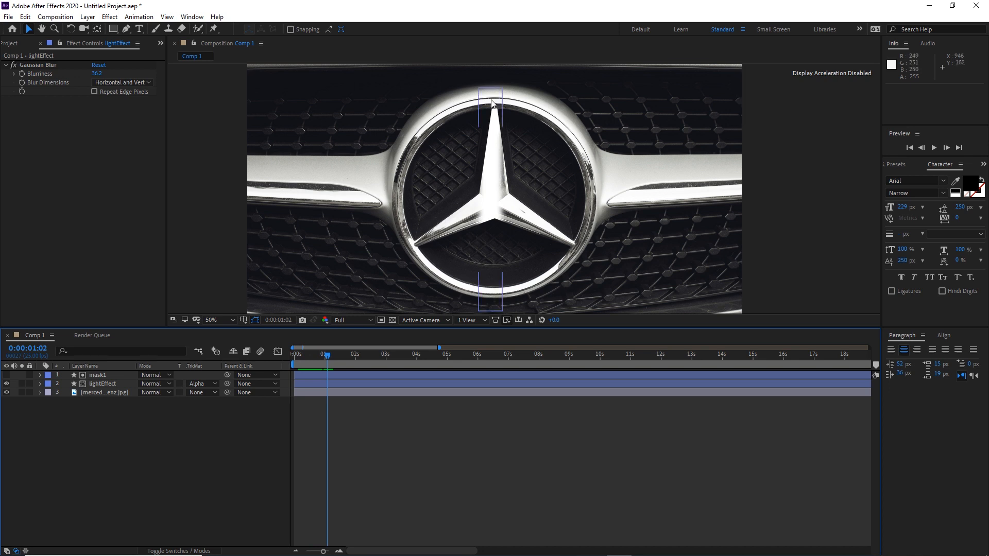
- Draw a circle with the Ellipse tool outward from the star's centre, roughly matching the emblem's outer ring
left_click(113, 30)
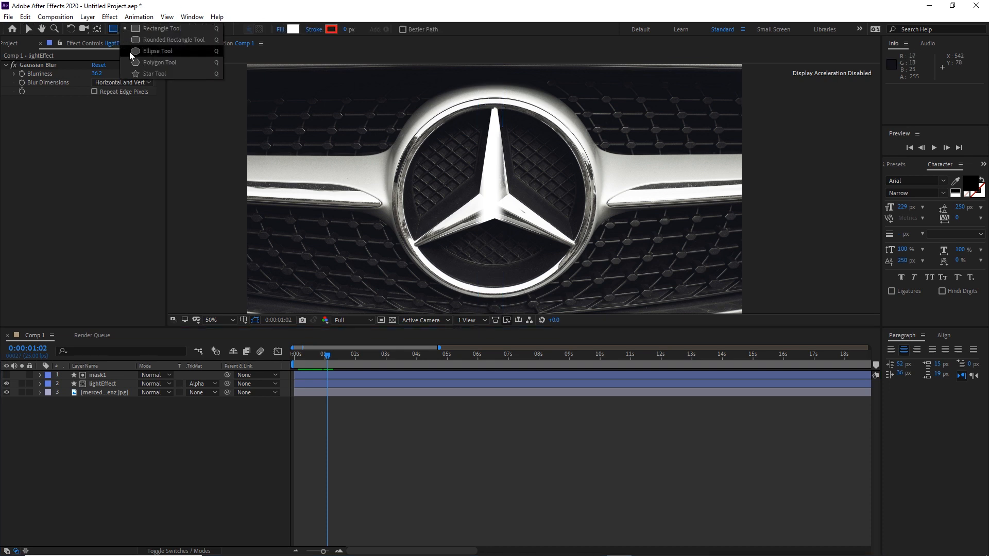
left_click(152, 52)
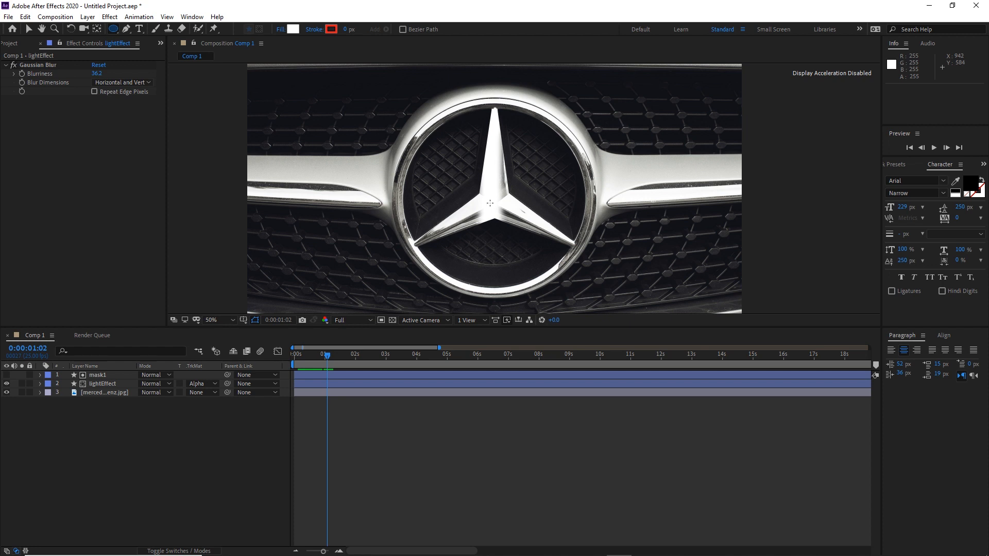
left_click_drag(490, 203, 534, 241)
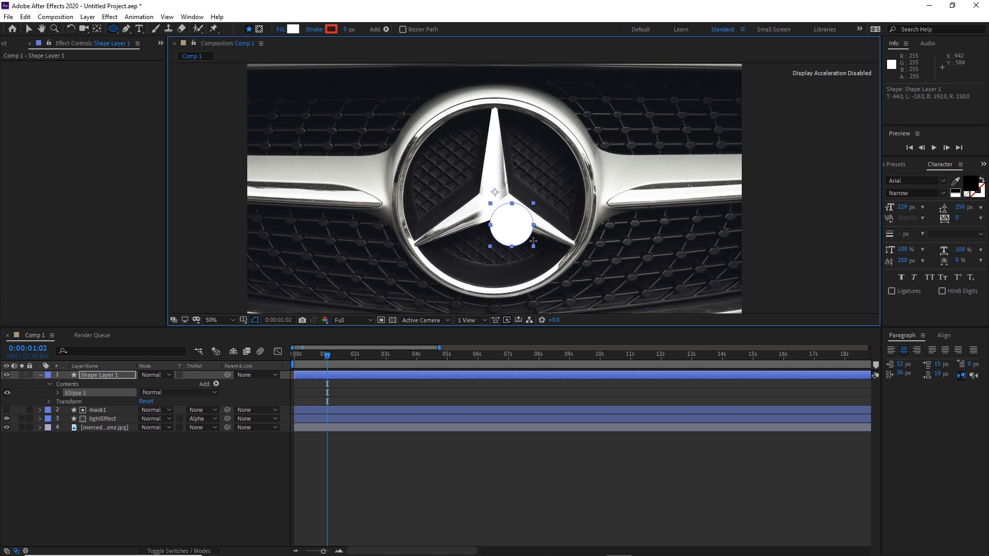
key("ctrl")
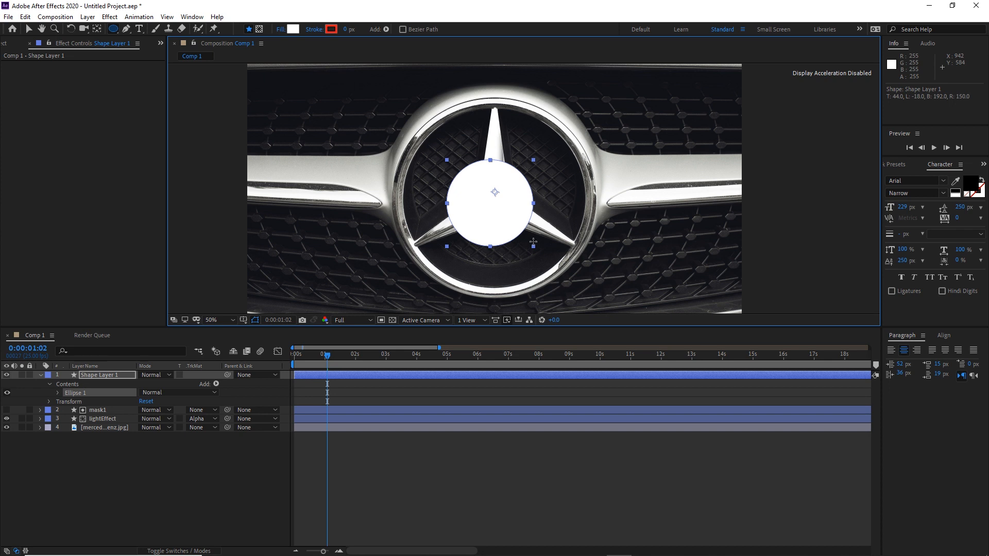
left_click_drag(533, 242, 583, 300)
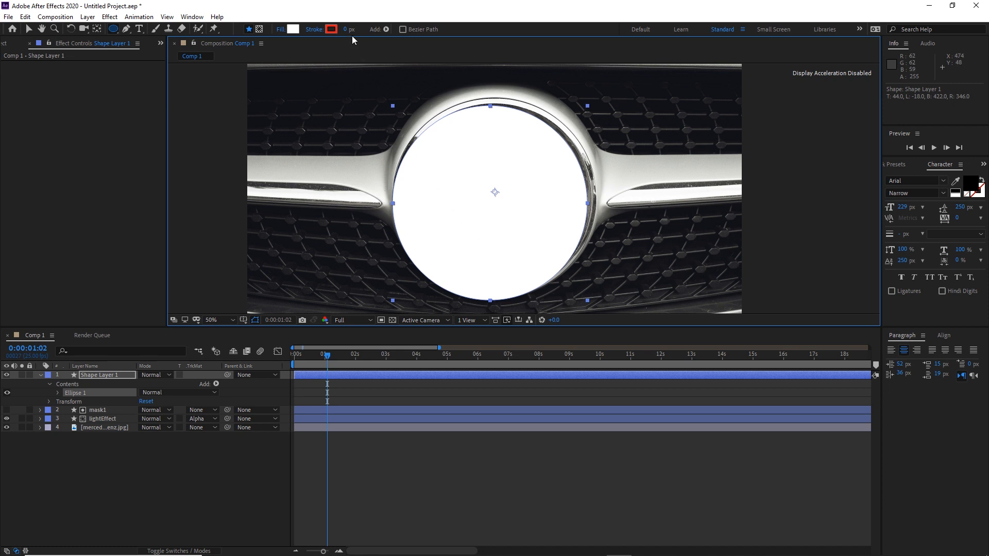
- Give the circle a 40 px red stroke and set its fill to None
mouse_move(347, 30)
left_mouse_down()
mouse_move(368, 32)
mouse_move(376, 53)
left_mouse_up()
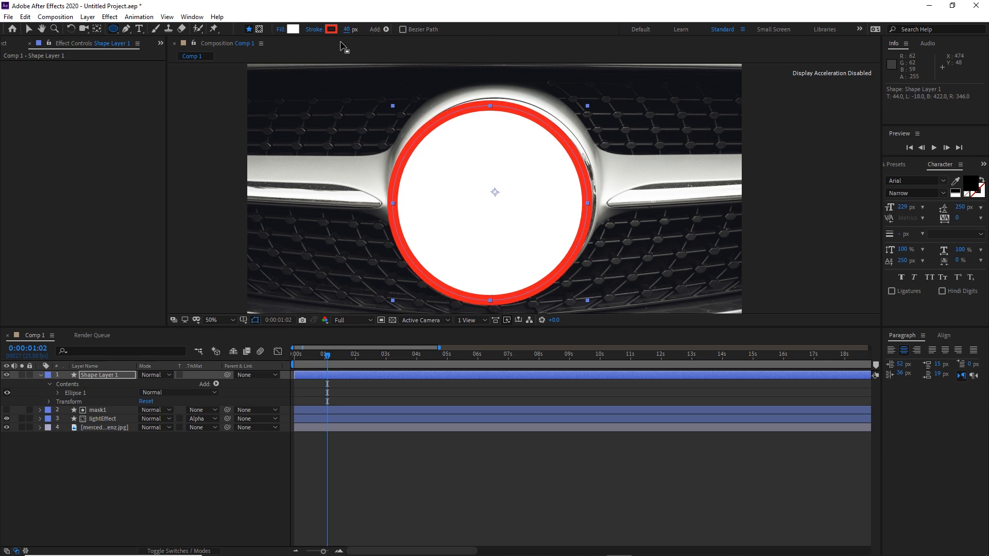
left_click(280, 29)
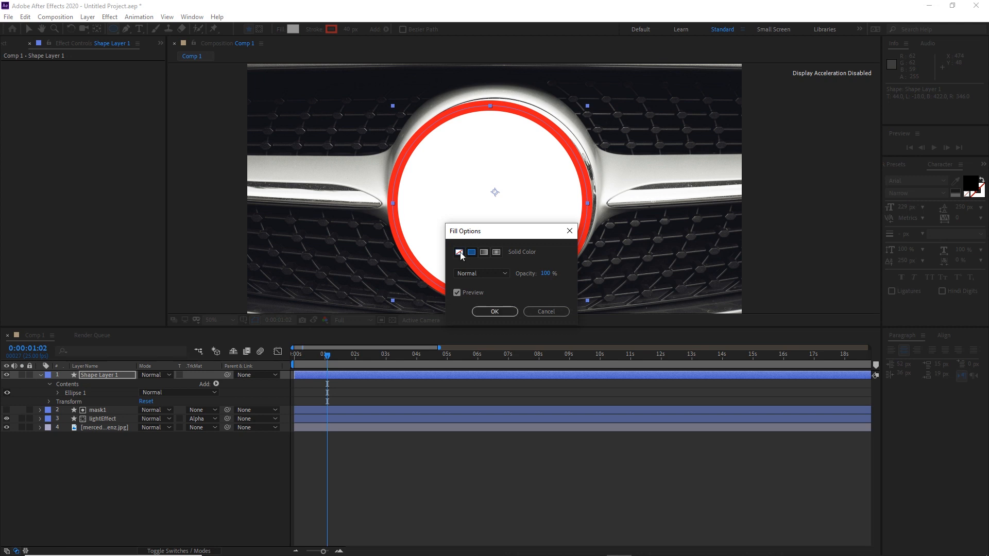
left_click(459, 252)
left_click(501, 316)
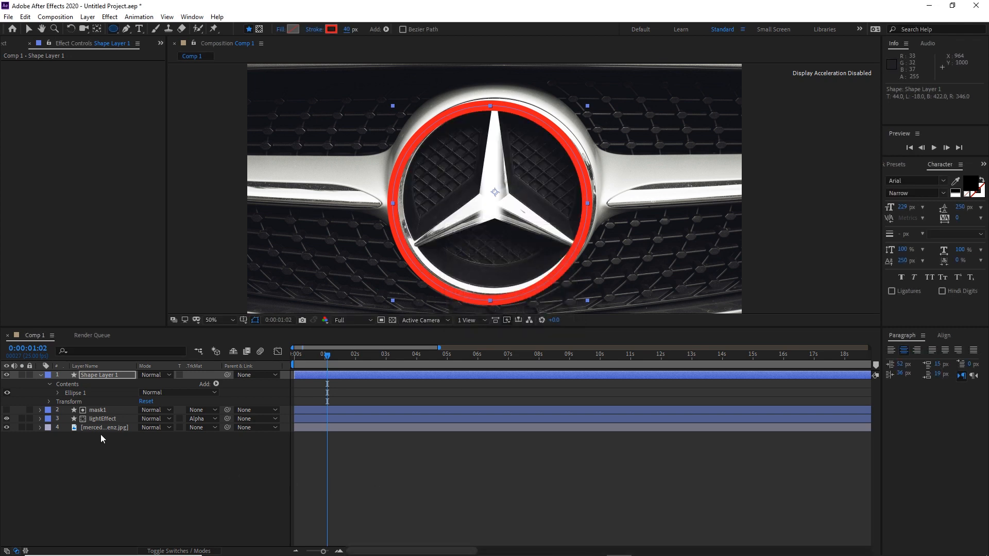
- Nudge Shape Layer 1 to position 978, 520 so the red circle lines up with the emblem's chrome ring
left_click(103, 411)
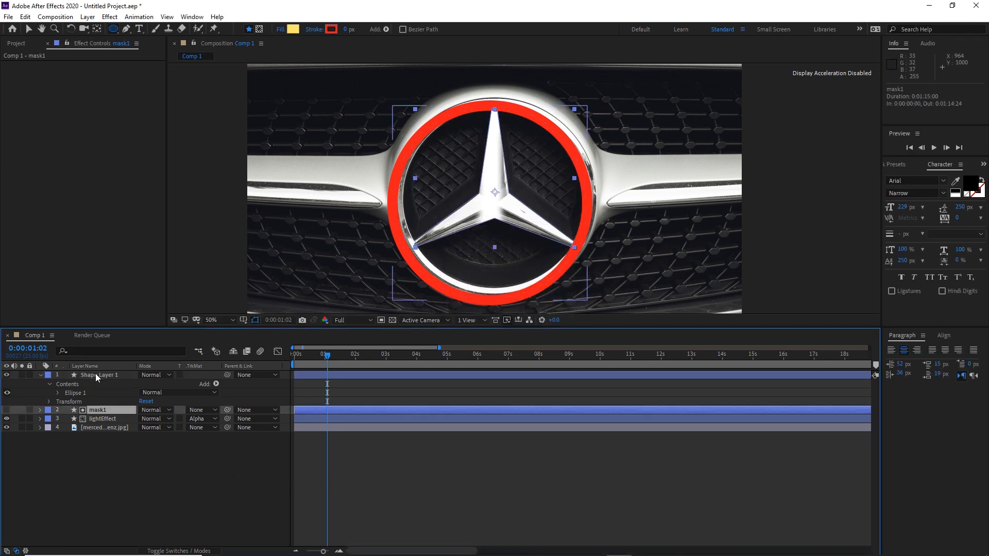
left_click(96, 377)
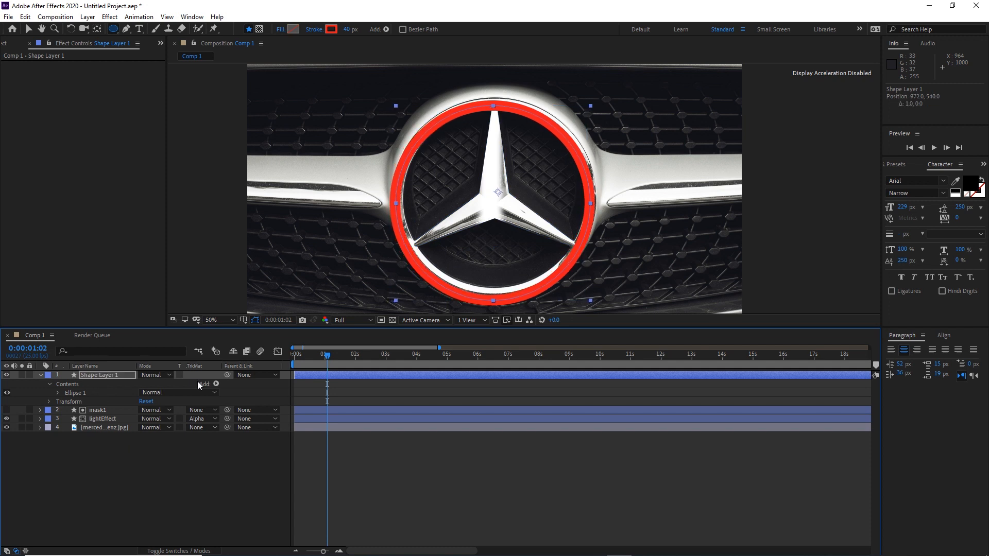
key("shift+Right")
key("Up")
key("Up")
key("Up")
key("Up")
key("Up")
key("Up")
key("Up")
key("Up")
key("Up")
key("Up")
key("Up")
key("Up")
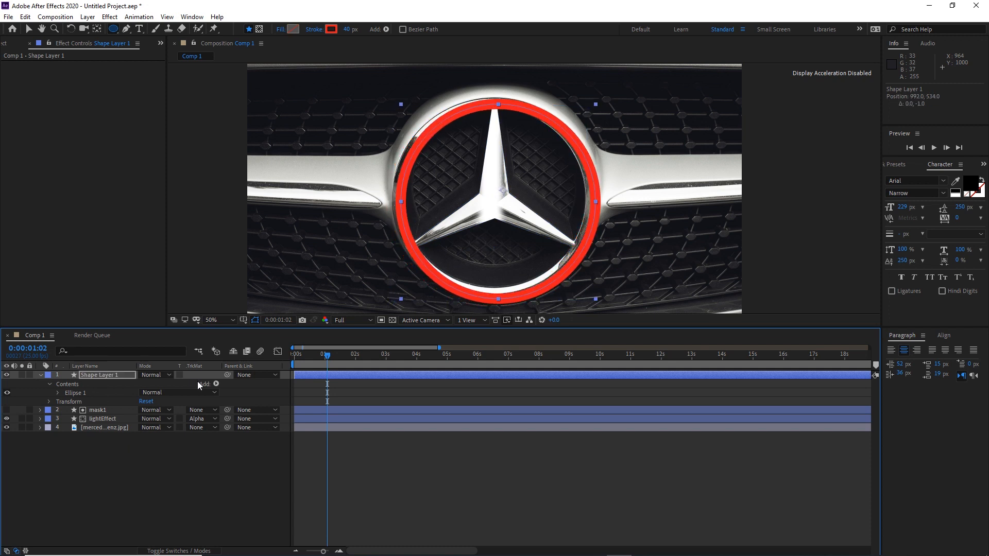
key("Left")
key("Left")
key("Left")
key("Left")
key("Left")
key("Left")
key("Left")
key("Left")
key("Left")
key("Left")
key("Left")
key("Left")
key("Left")
key("Left")
key("Left")
key("Left")
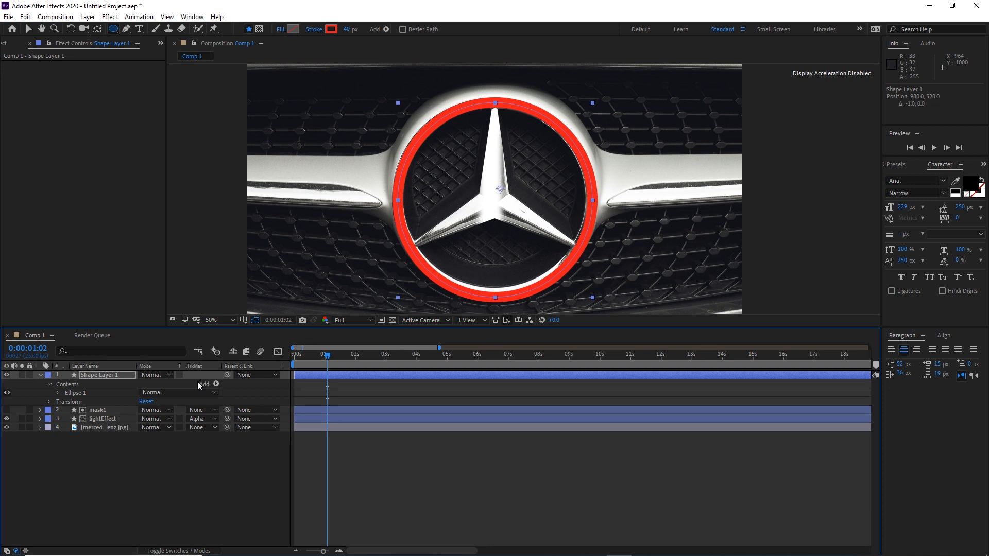
key("Up")
key("Up")
key("Up")
key("Up")
key("Up")
key("Up")
key("Up")
key("Up")
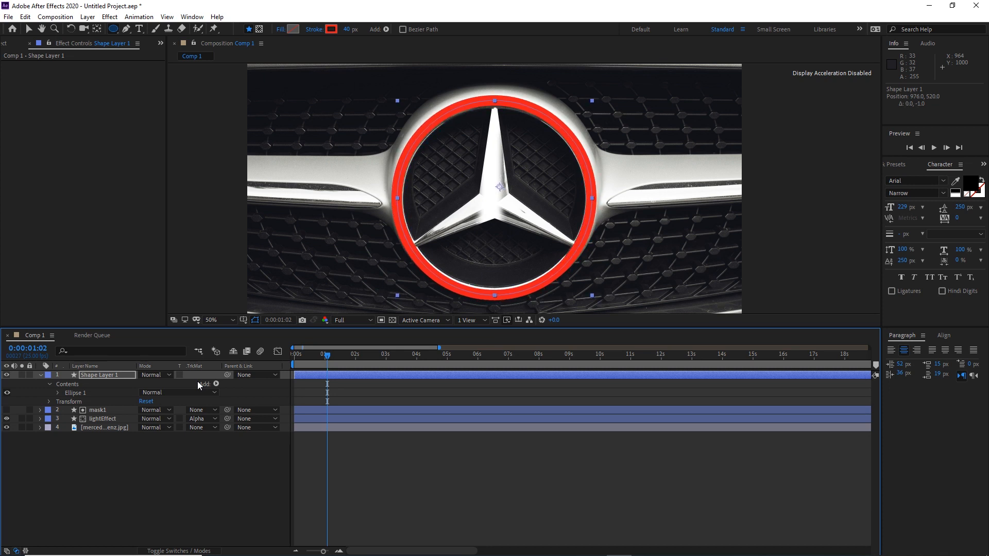
key("Right")
key("Right")
- Scale Shape Layer 1 to 98% and set its stroke width to 45 px
key("s")
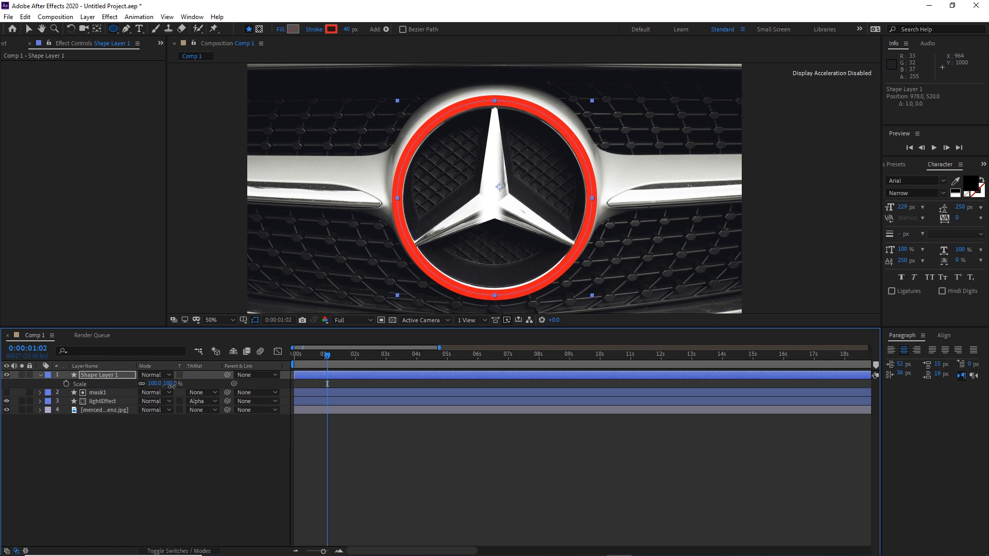
left_click_drag(170, 388, 173, 389)
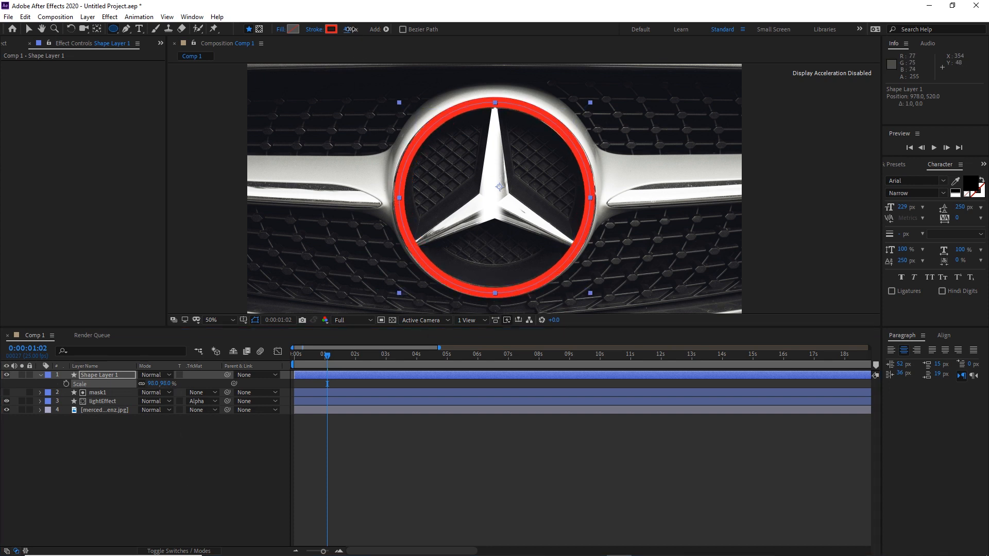
left_click_drag(350, 29, 203, 455)
left_click(194, 468)
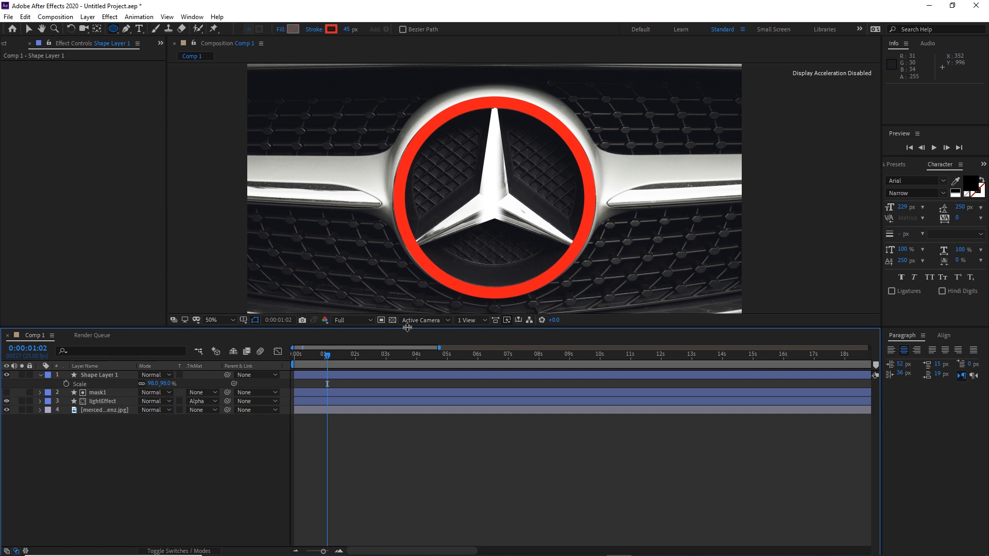
- Lower Shape Layer 1's Opacity to 19% to compare it with the chrome ring, and restore it to 100%
left_click(97, 377)
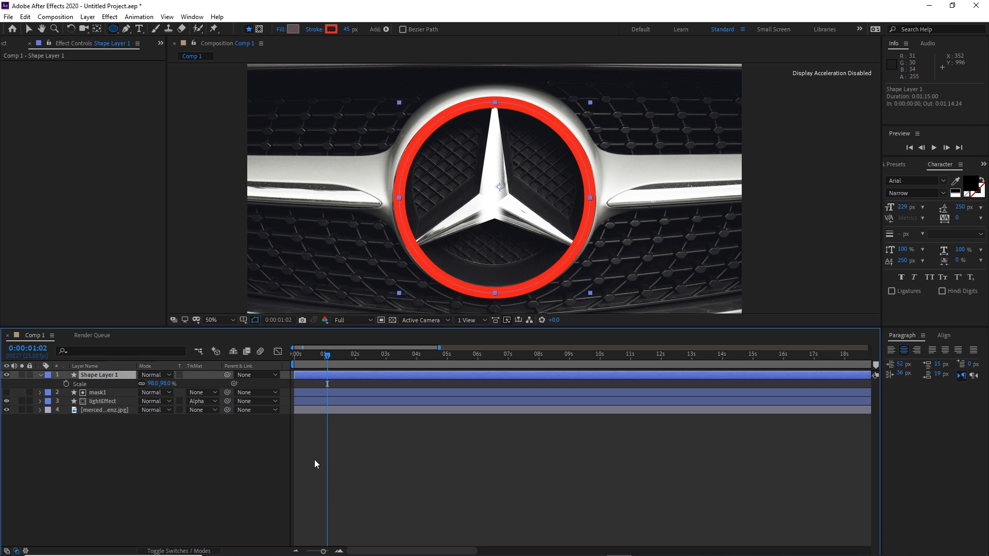
key("t")
left_click_drag(142, 384, 102, 385)
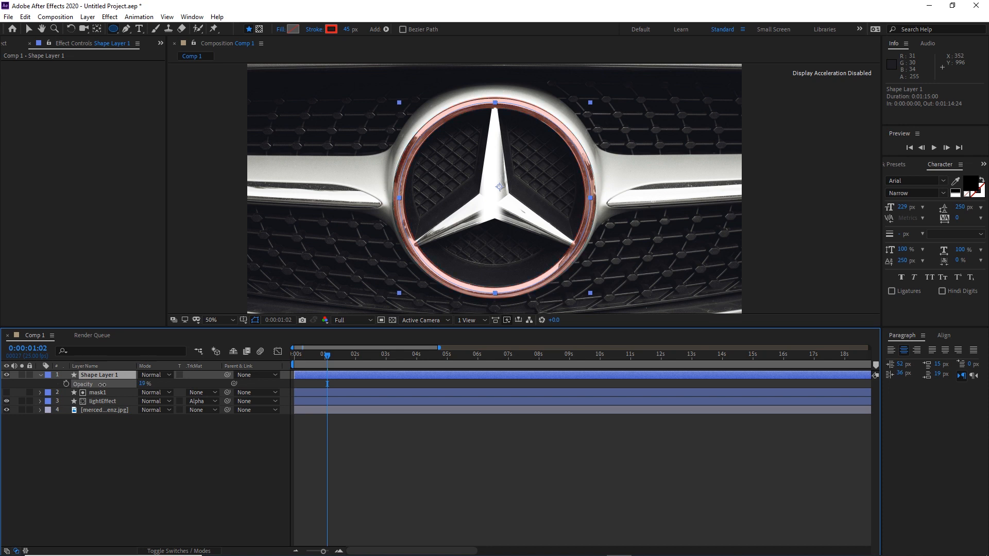
left_click_drag(103, 385, 177, 381)
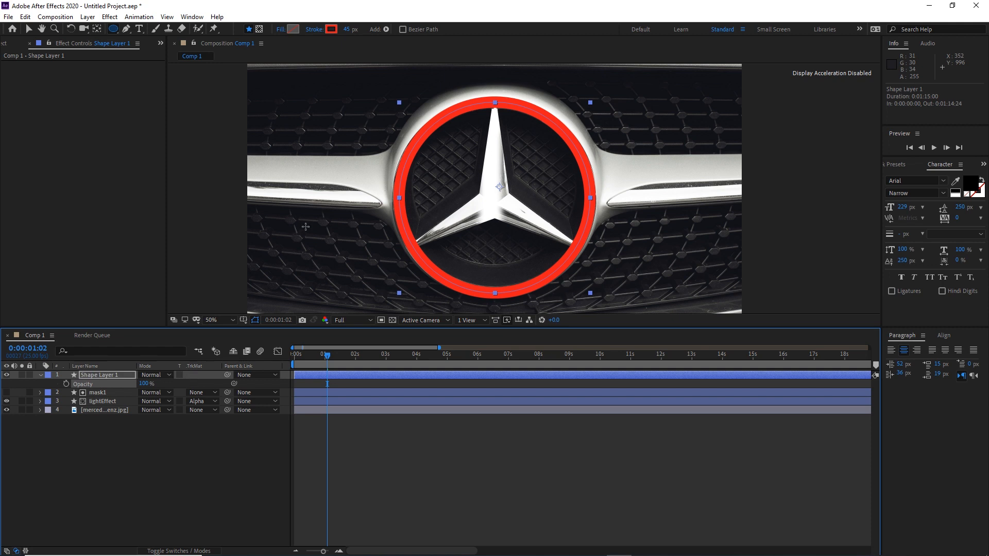
- Collapse Shape Layer 1 and rename it mask2
left_click(41, 376)
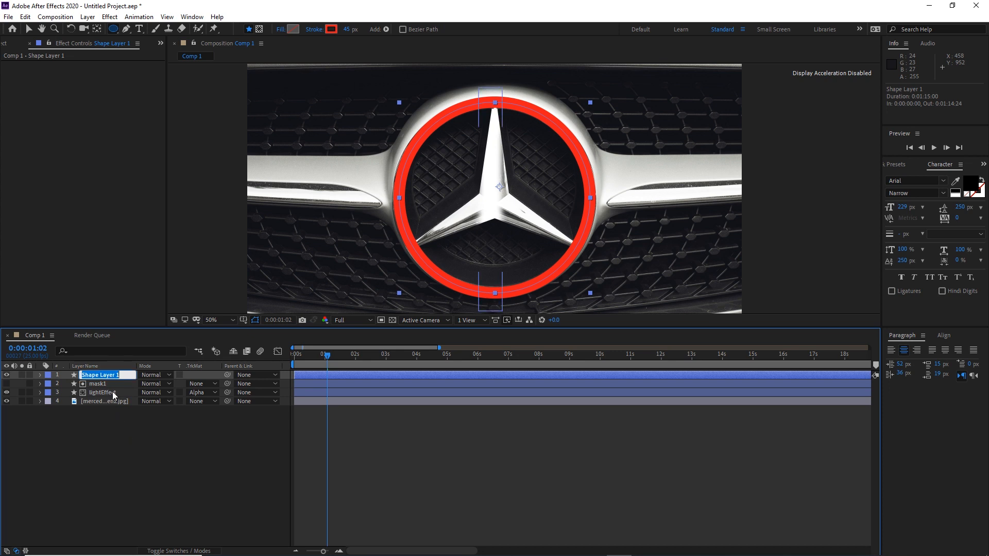
type("mask2")
left_click(129, 437)
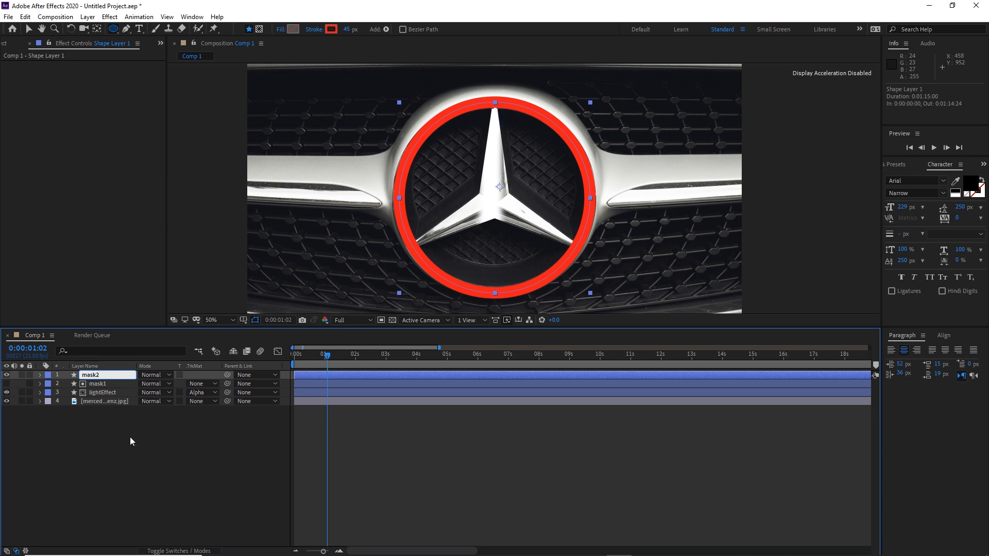
- Duplicate the lightEffect layer, place the copy directly beneath mask2, and select mask1
left_click(99, 393)
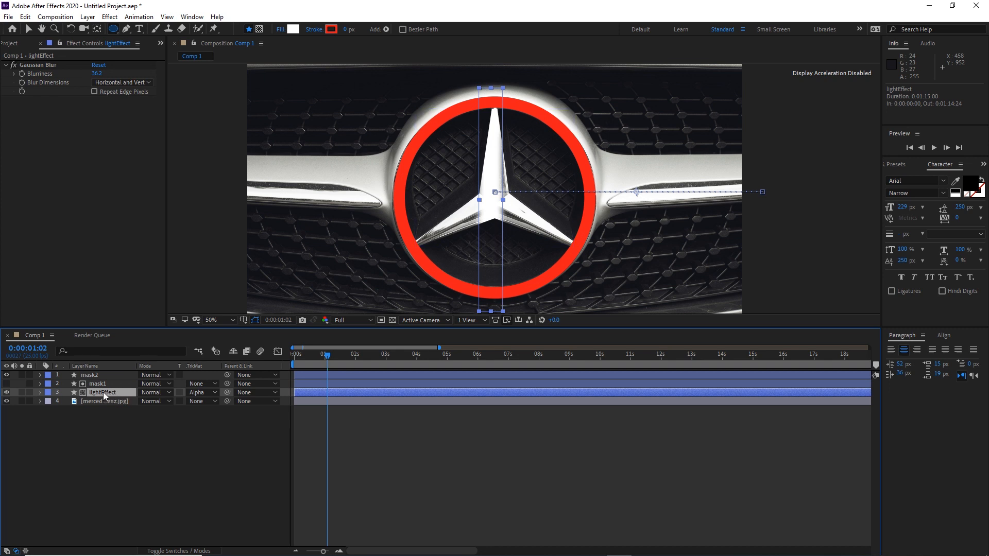
key("ctrl+d")
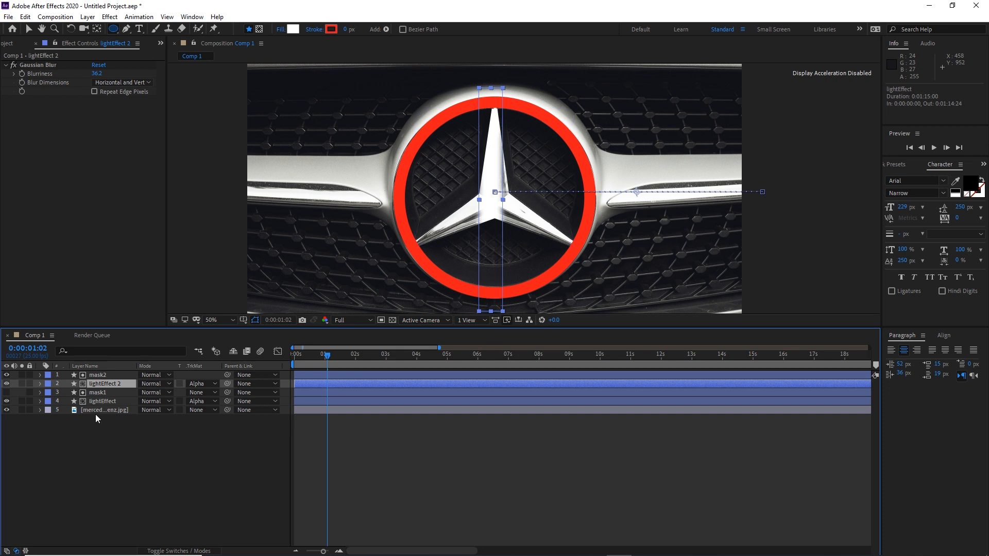
left_click(96, 401)
left_click(96, 393)
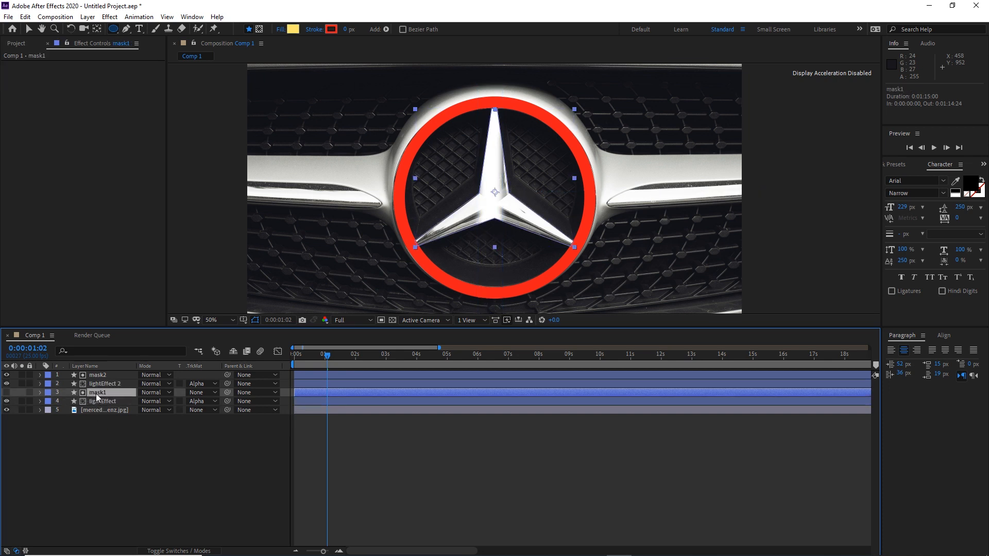
- Keep lightEffect 2 set to Alpha Matte "mask2", hide the mask2 layer, and scrub to check the light on the outer ring
left_click(95, 383)
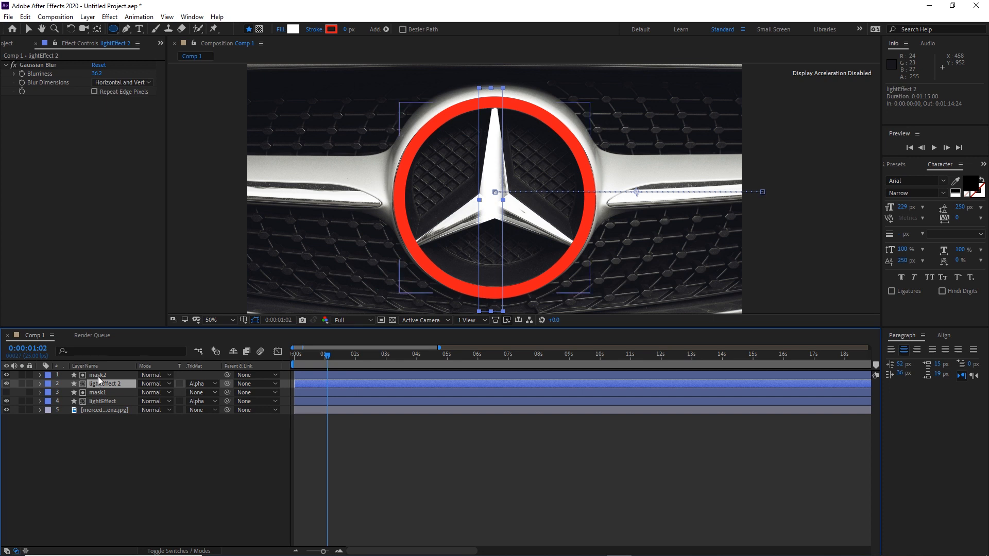
left_click(98, 375)
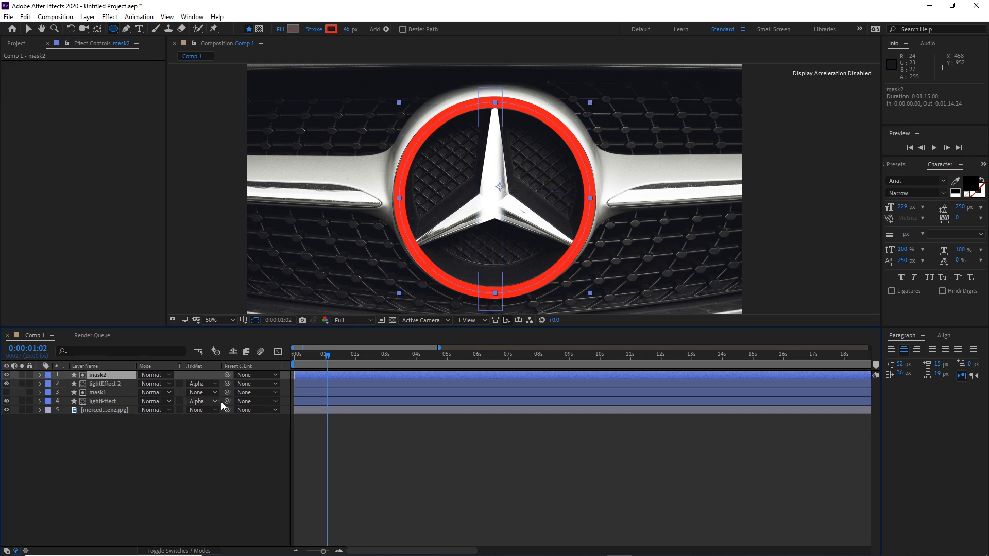
left_click(215, 383)
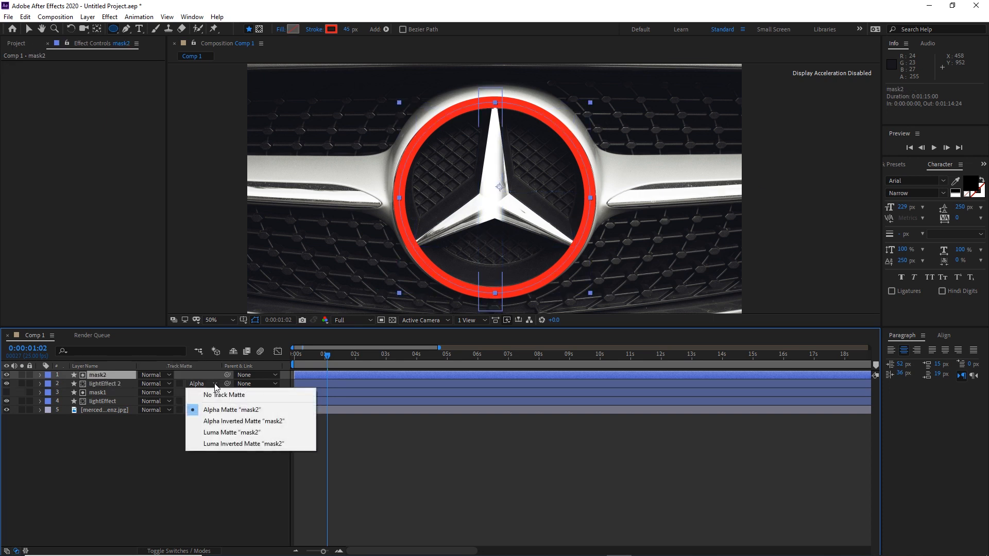
left_click(220, 412)
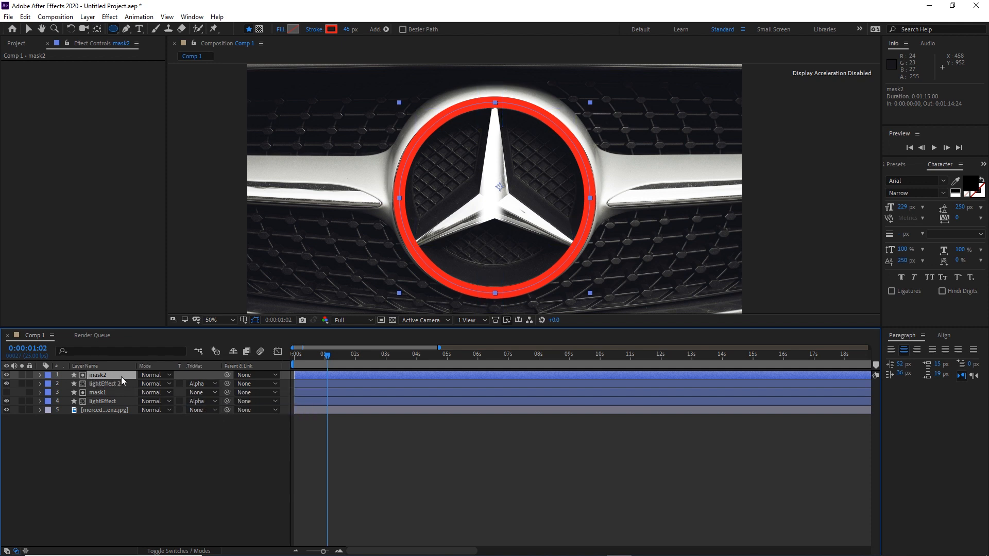
left_click(7, 375)
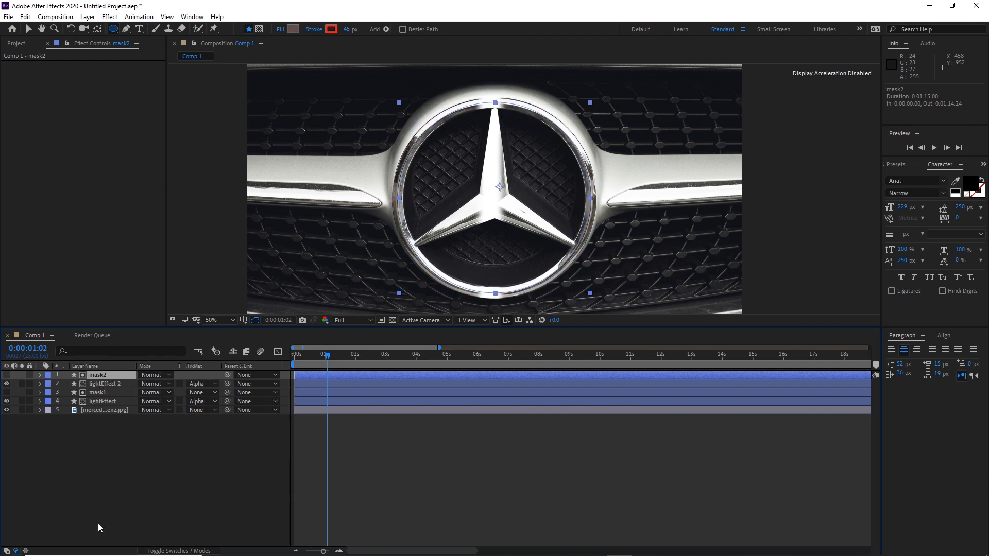
mouse_move(326, 356)
left_mouse_down()
mouse_move(284, 365)
mouse_move(354, 370)
mouse_move(331, 372)
left_mouse_up()
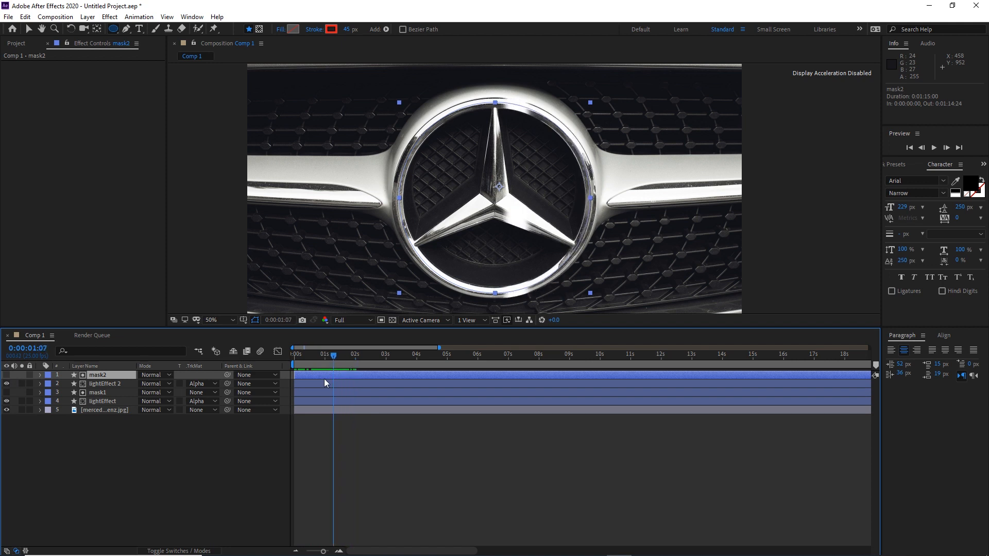
- Select the lightEffect 2 and lightEffect layers and reveal their Position keyframes
left_click(122, 464)
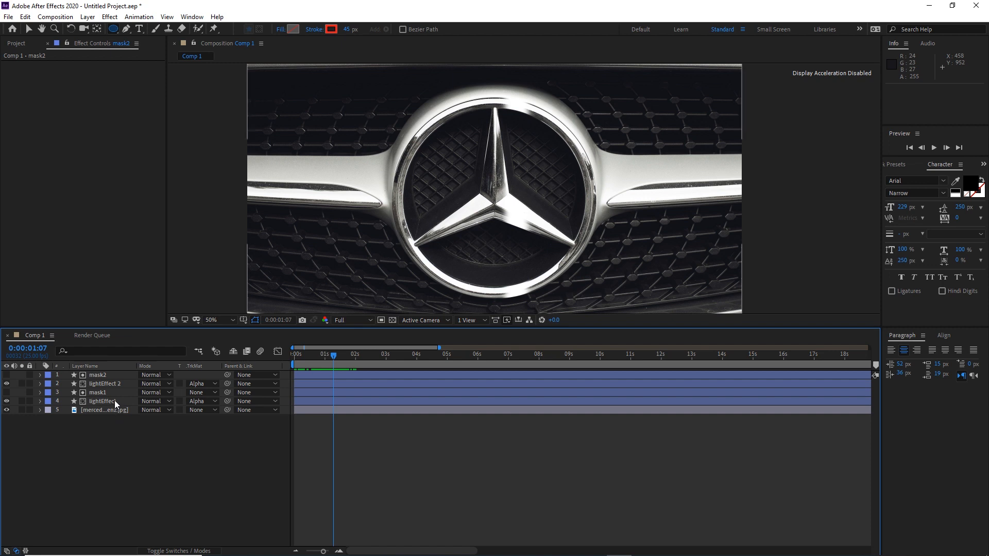
left_click(107, 383)
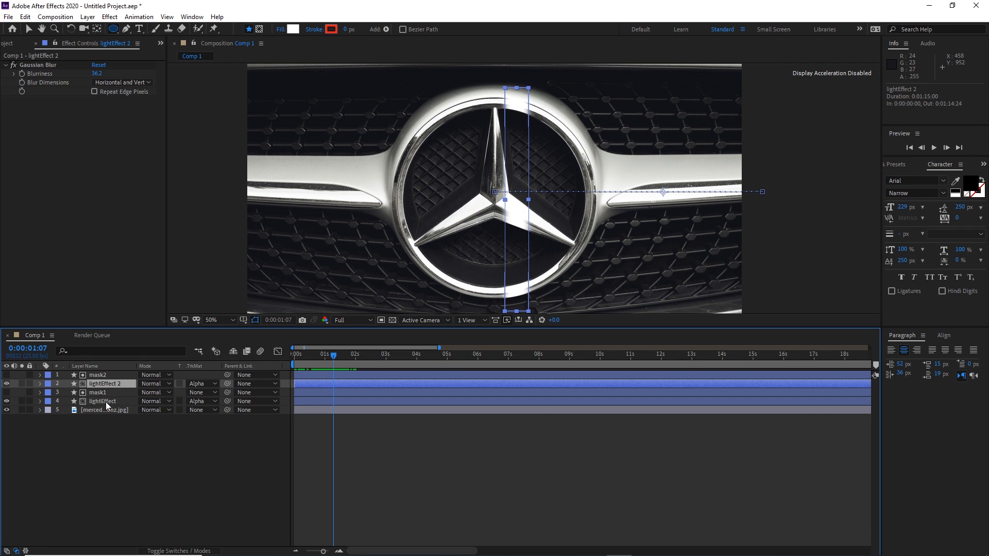
left_click(106, 401, "shift")
key("u")
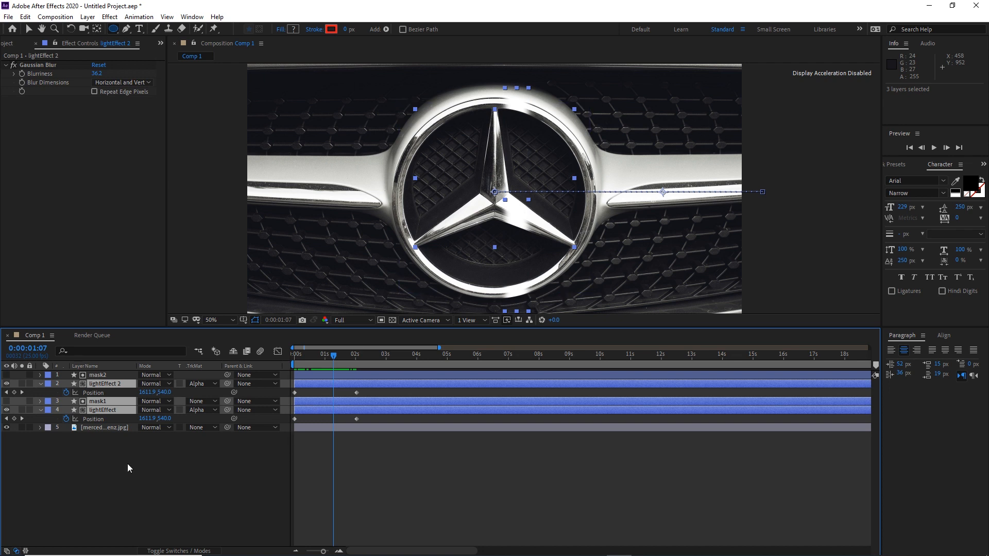
- Shift lightEffect 2's two Position keyframes to start at about 1.7 seconds and preview the animation from the beginning
left_click(367, 395)
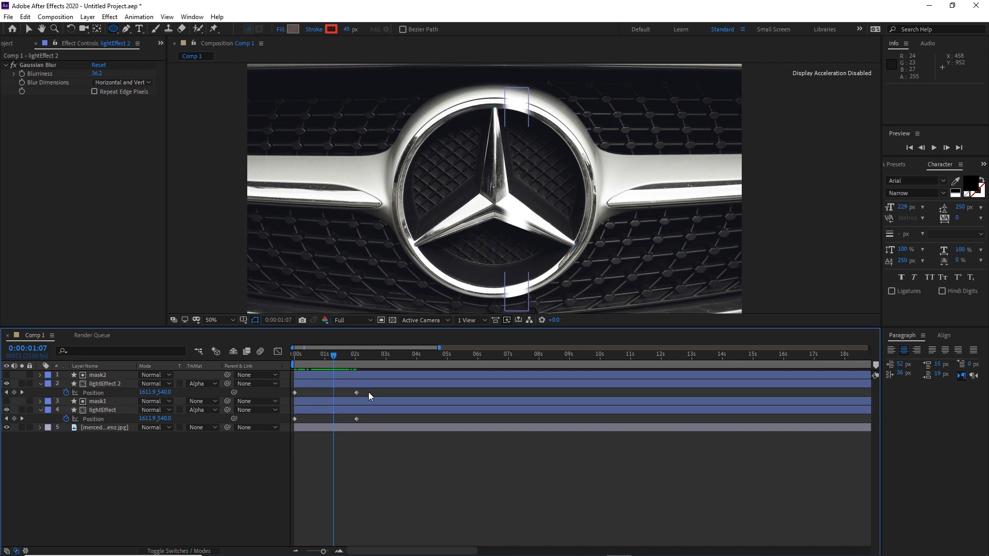
left_click_drag(370, 391, 348, 392)
left_click(214, 486)
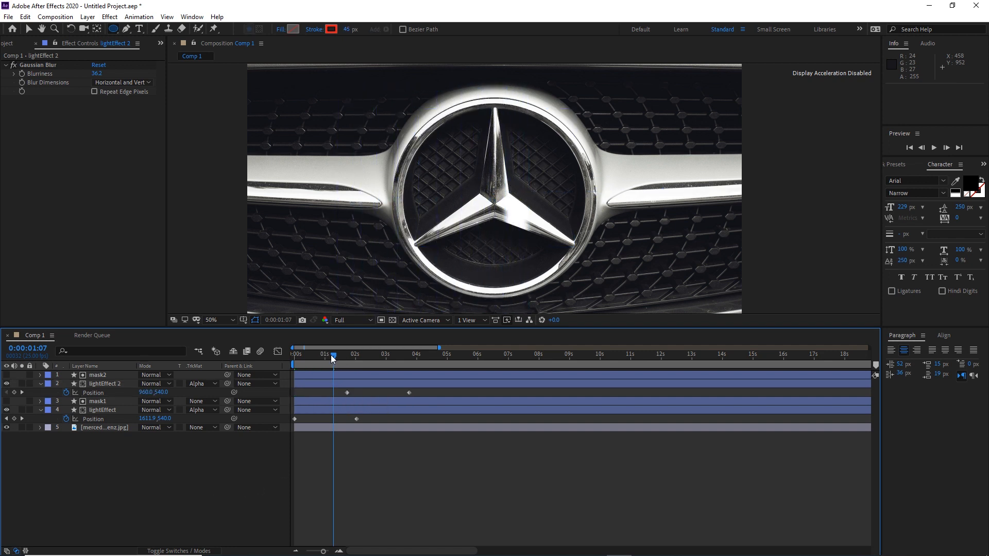
left_click_drag(332, 357, 291, 372)
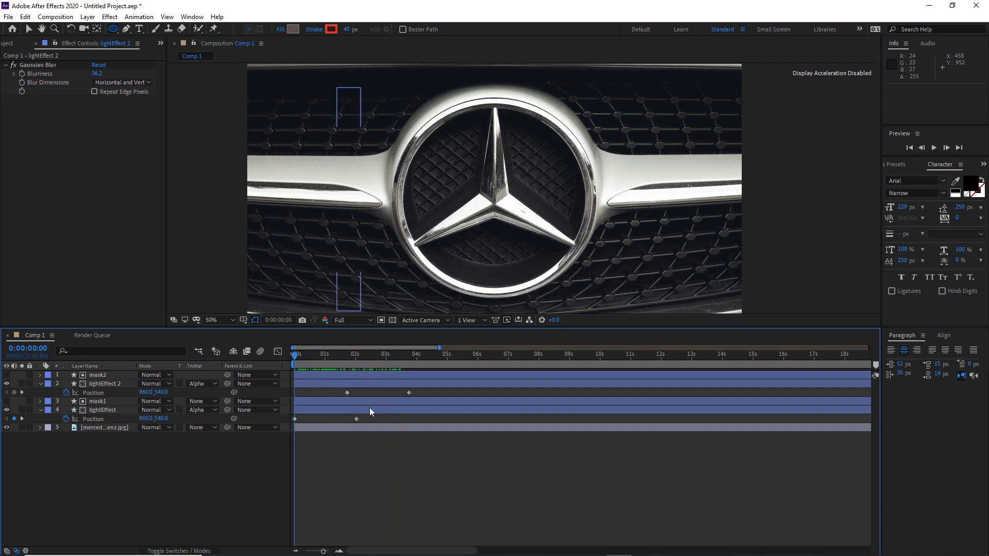
key("space")
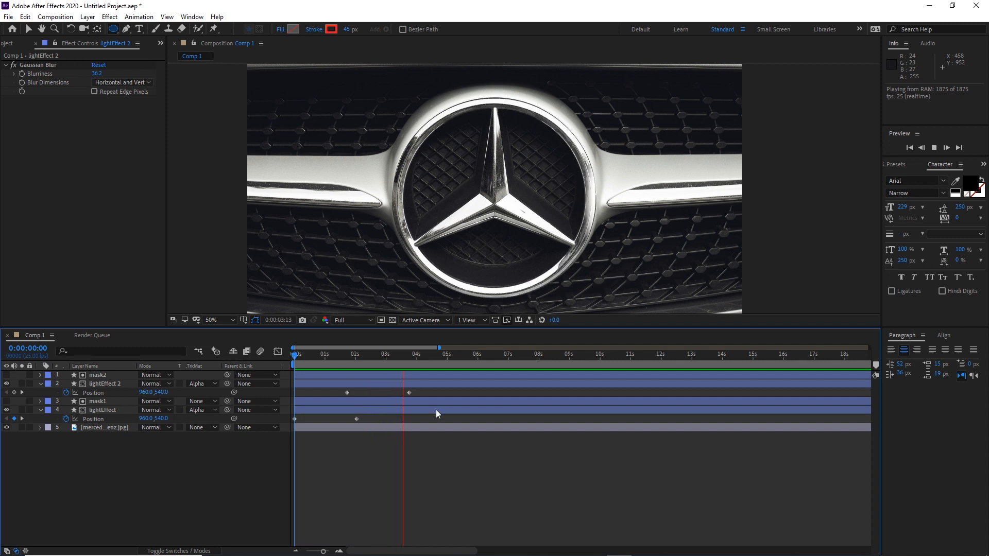
key("space")
- Shift lightEffect 2's two Position keyframes to start at about 0.9 seconds and preview the timing of both light sweeps
left_click_drag(422, 390, 321, 393)
key("Home")
key("space")
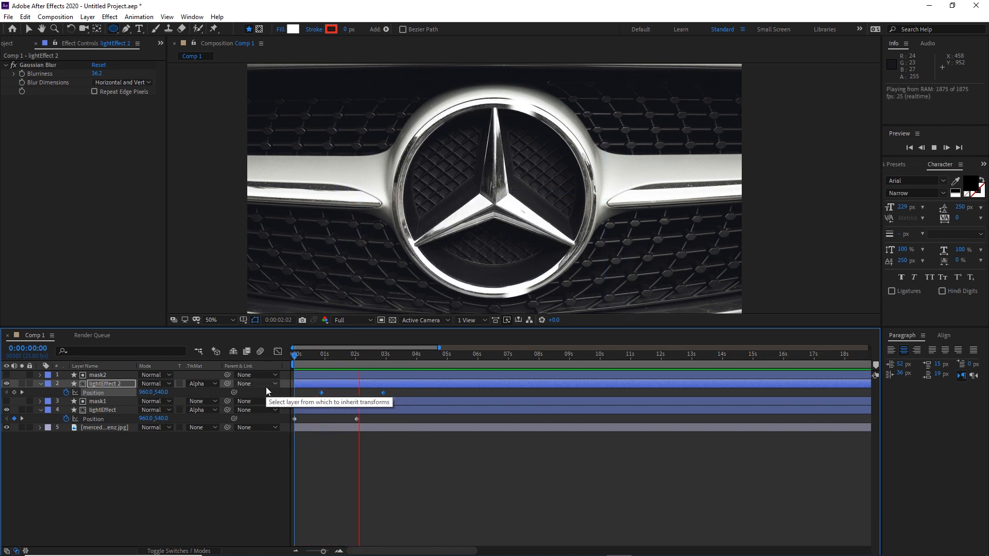
key("space")
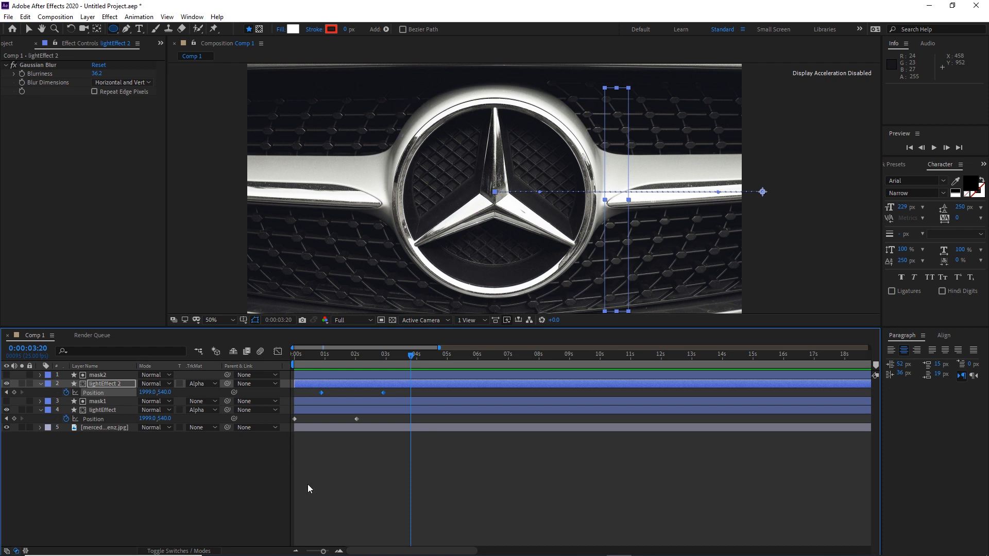
left_click_drag(410, 360, 339, 363)
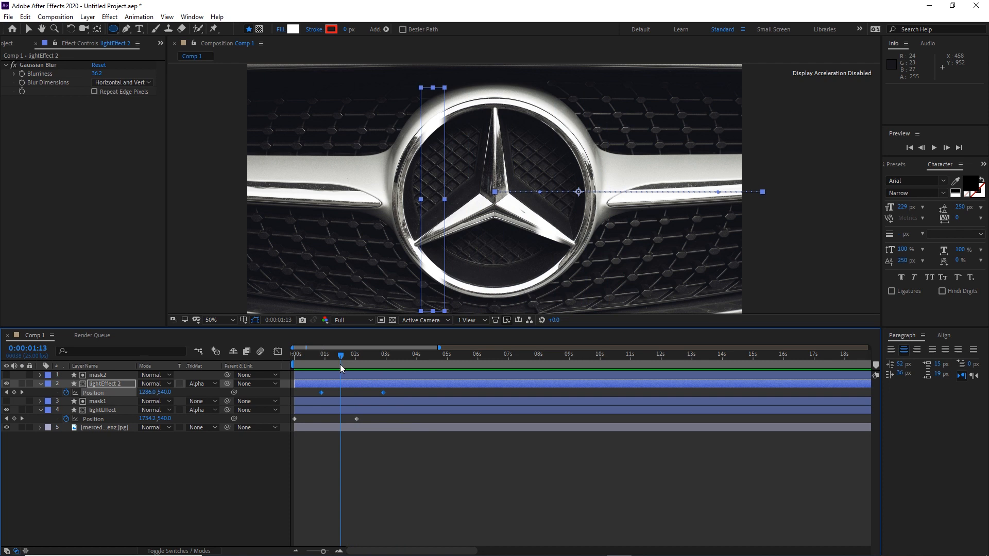
left_click_drag(339, 365, 374, 376)
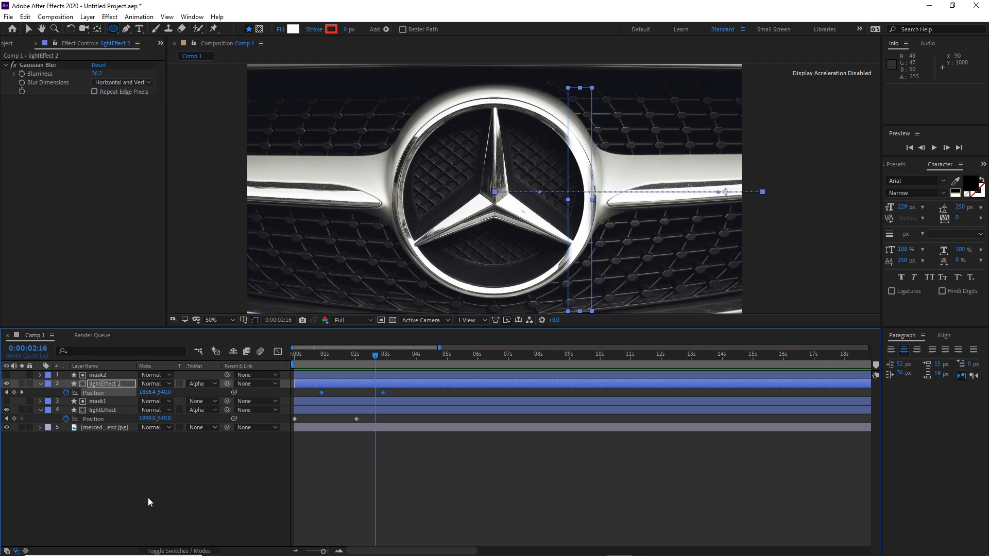
- Collapse the properties of both light layers and show only lightEffect 2's Position keyframes
left_click(40, 384)
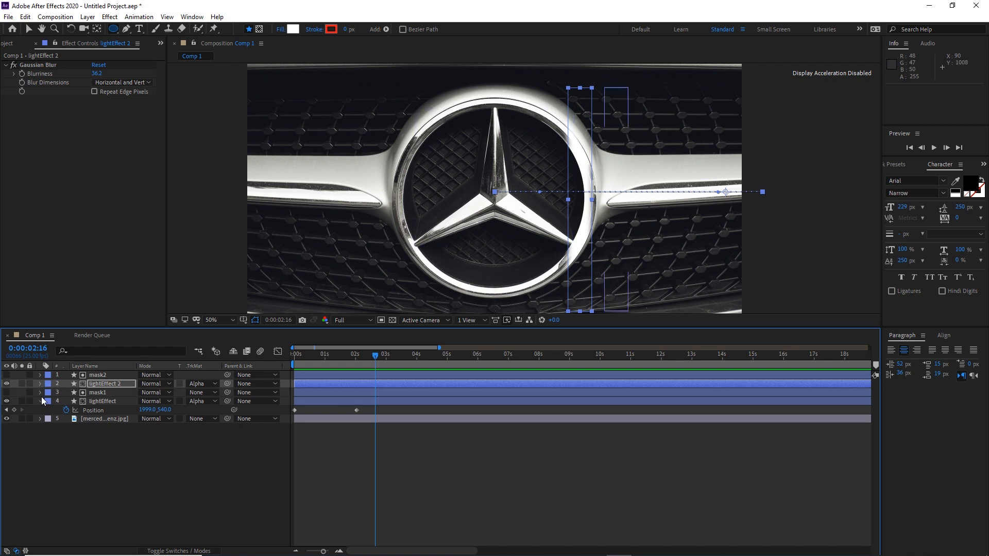
left_click(40, 402)
left_click(128, 458)
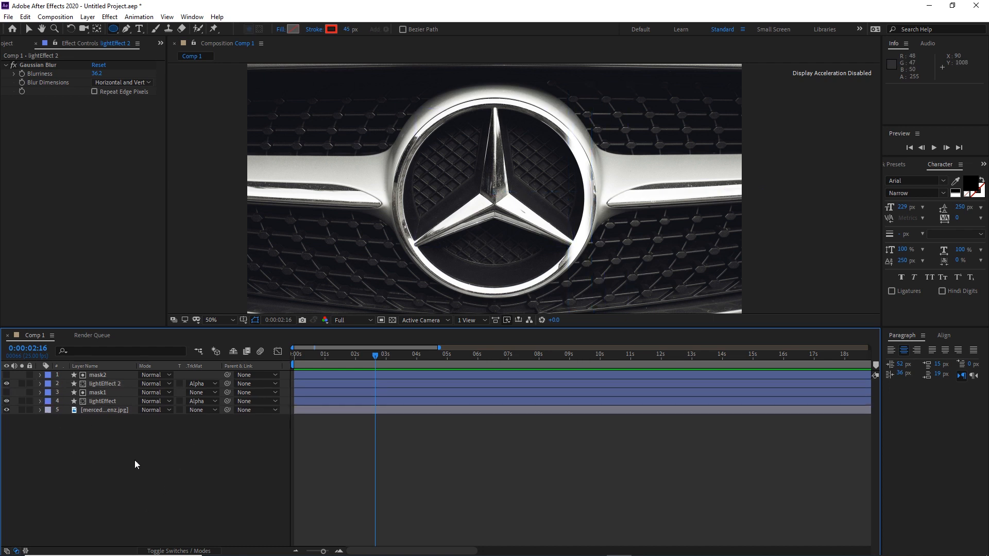
left_click(105, 387)
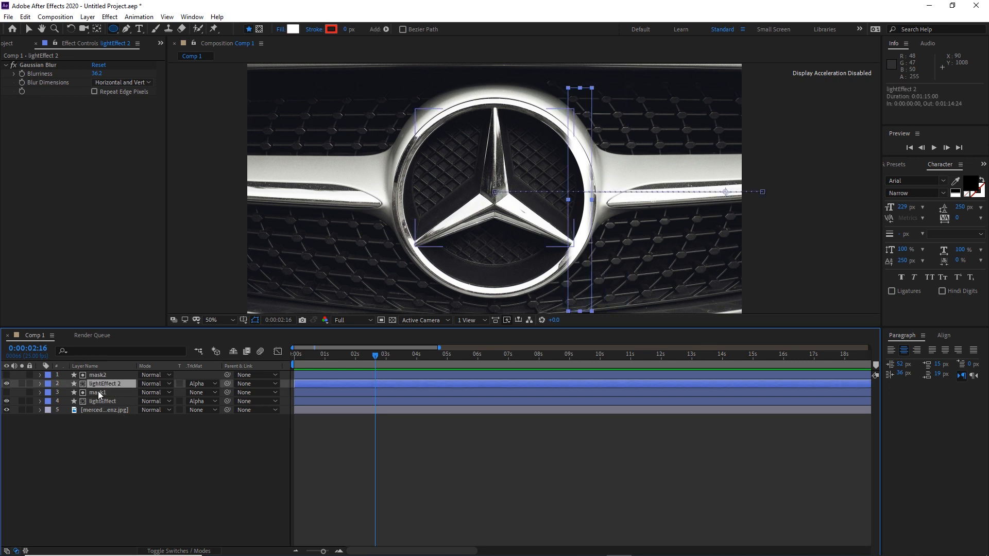
key("p")
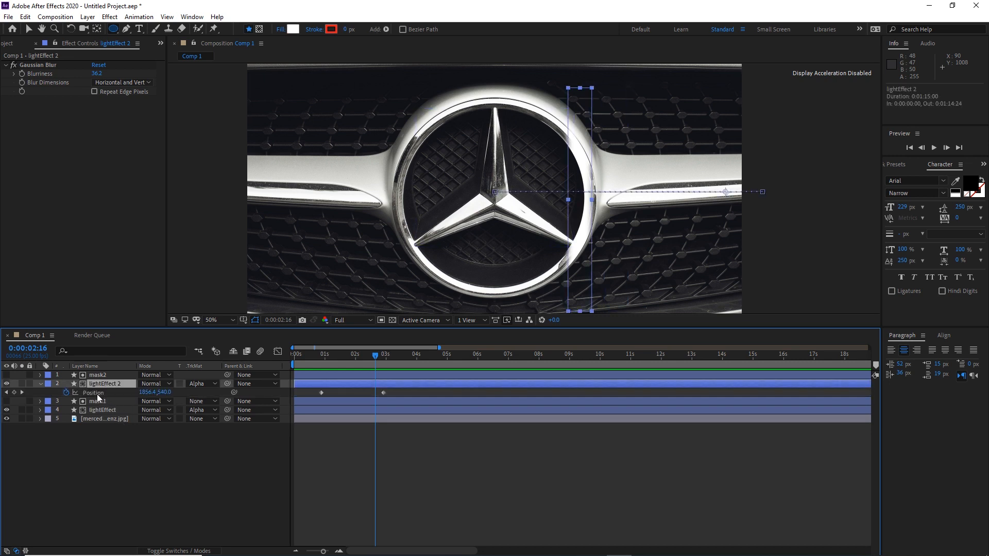
- Add a Position keyframe to the mercedes-benz.jpg layer at 0:00:03:24
left_click_drag(375, 356, 405, 360)
left_click(106, 419)
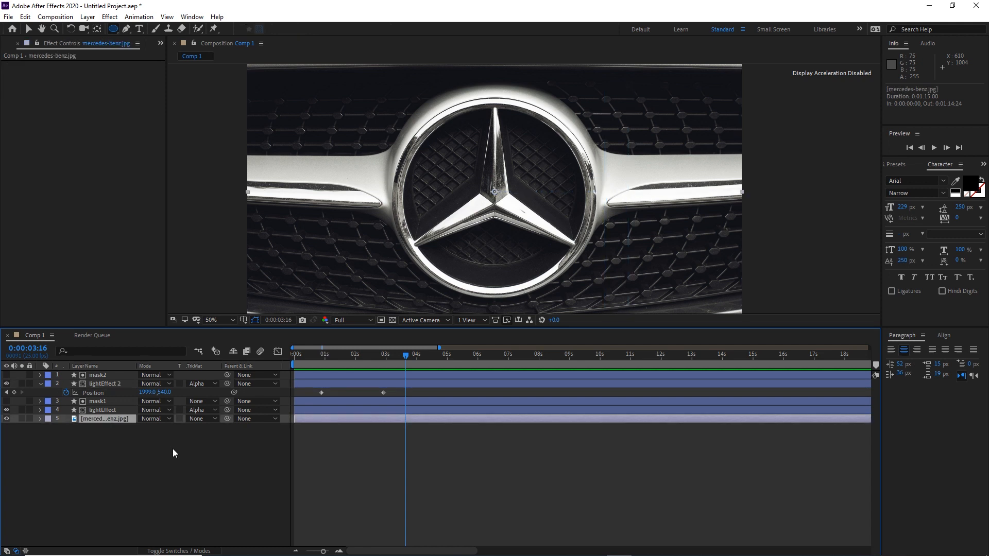
key("p")
left_click_drag(406, 359, 418, 359)
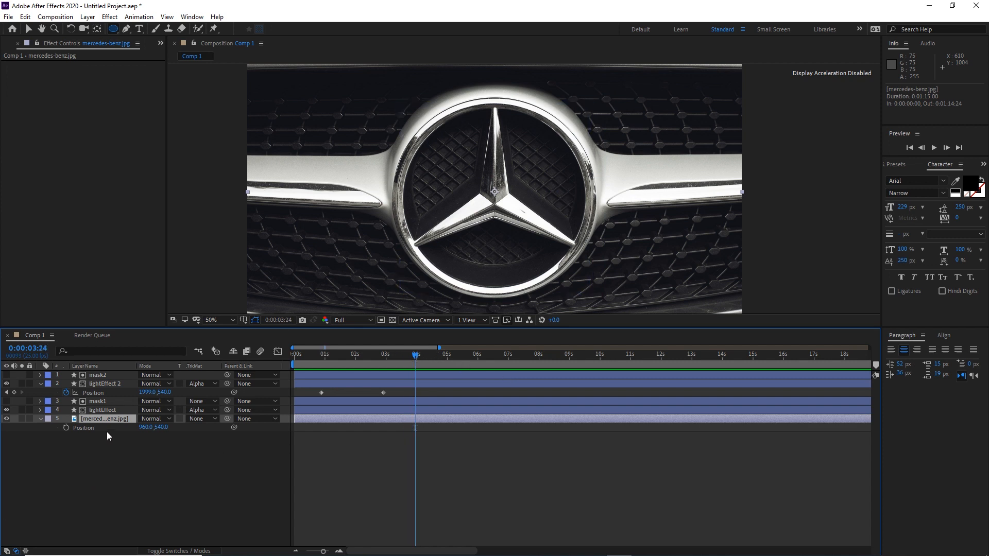
left_click(66, 427)
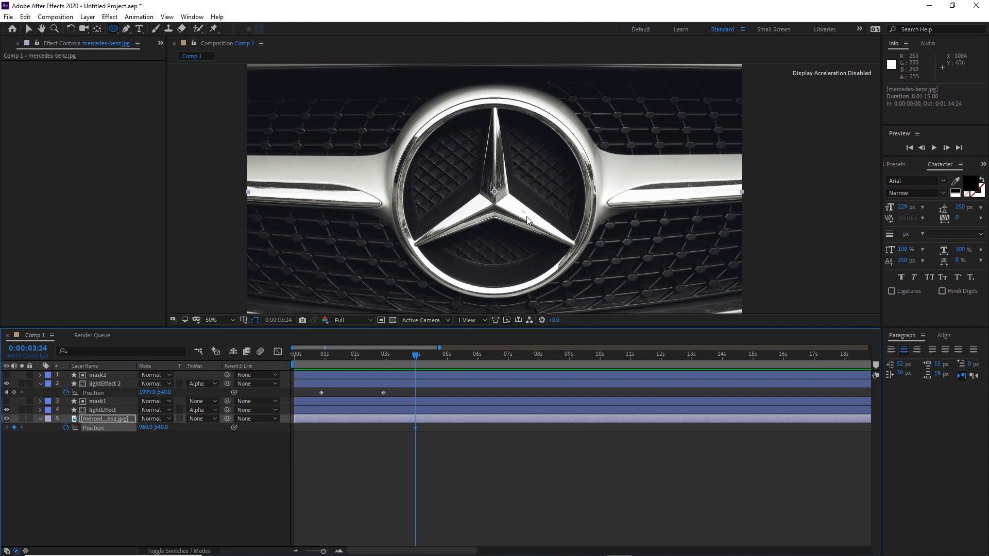
- At 0:00:05:01, set the mercedes-benz.jpg layer's Position to 960.0, -593.0 so the image leaves the frame upward
scroll(527, 221, "down", 2)
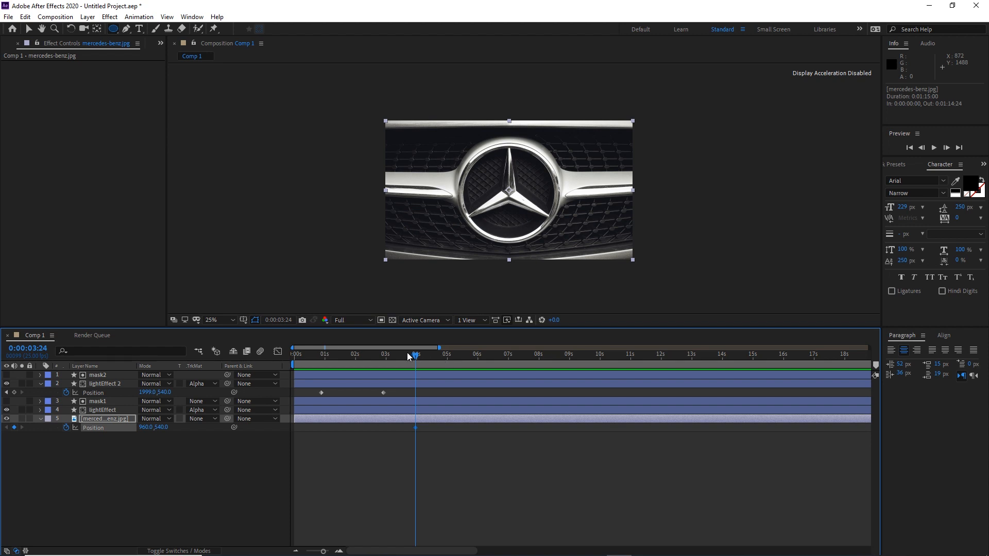
left_click(421, 359)
left_click_drag(422, 359, 448, 359)
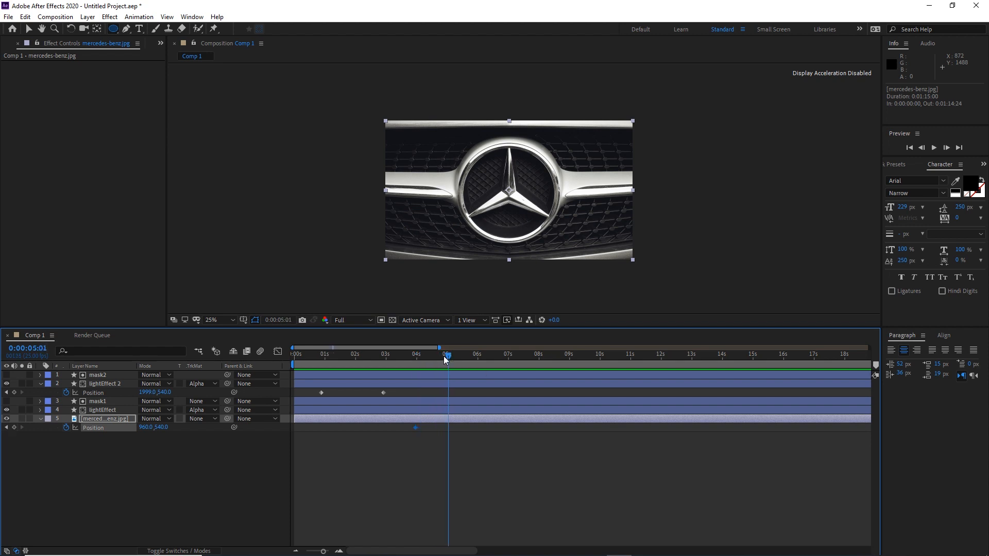
left_click_drag(162, 428, 1, 401)
left_click_drag(161, 428, 19, 377)
left_click(327, 459)
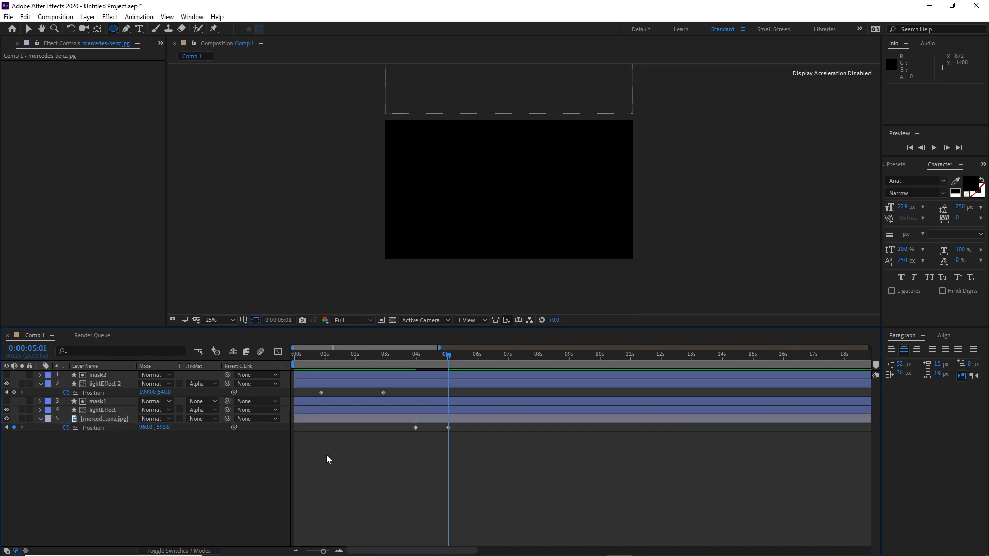
- Return to 0:00:03:24 and import 22087-9-mercedes-front-photos.png from the images folder into Comp 1 as the uppermost layer
left_click_drag(449, 357, 416, 362)
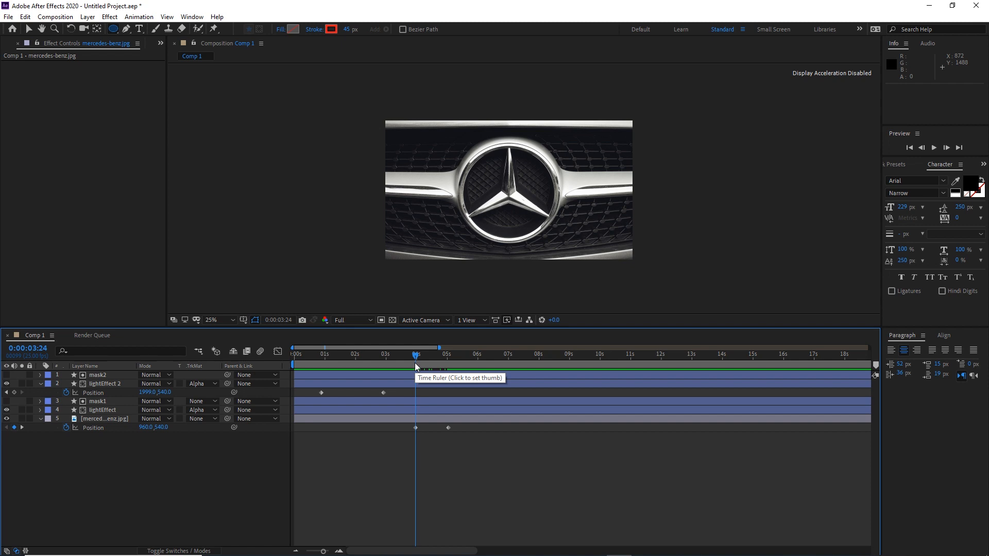
mouse_move(299, 547)
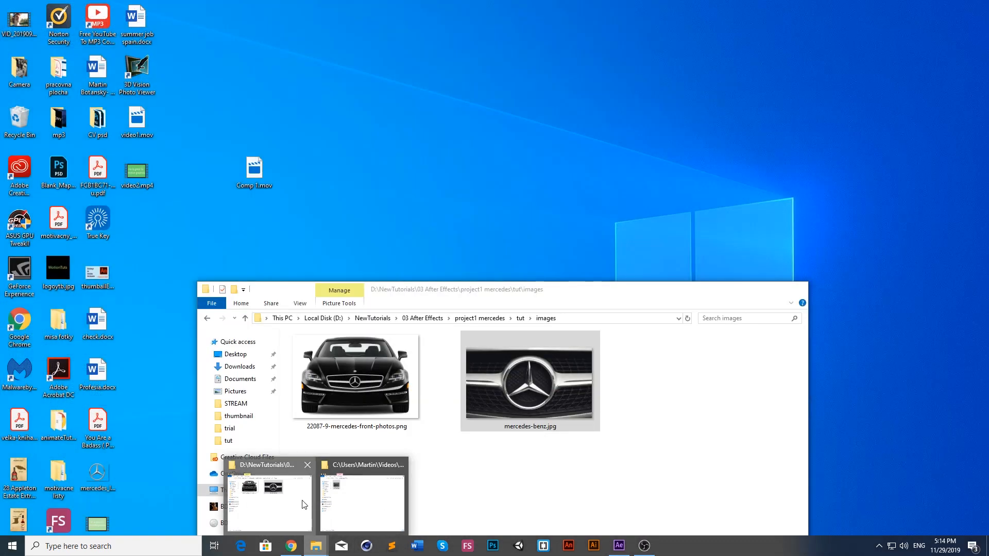
left_click(305, 505)
left_click(359, 428)
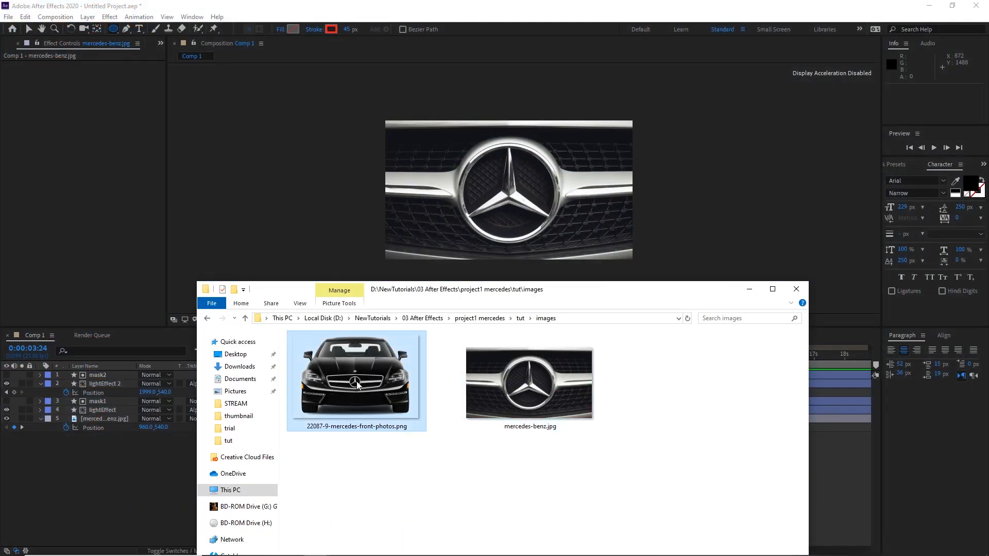
left_click_drag(358, 385, 449, 200)
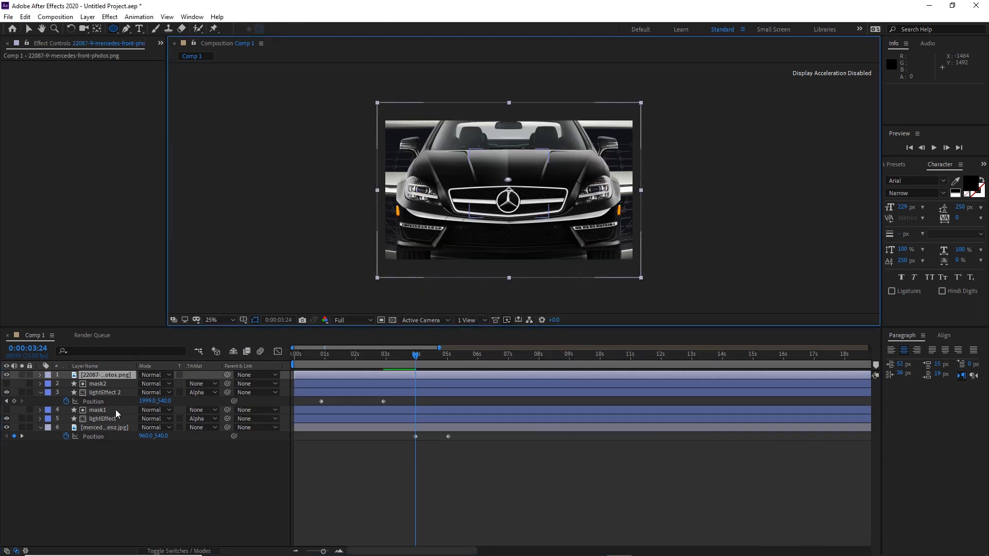
- Rename the 22087-9-mercedes-front-photos.png layer as car and leave it selected
left_click(97, 383)
left_click(103, 375)
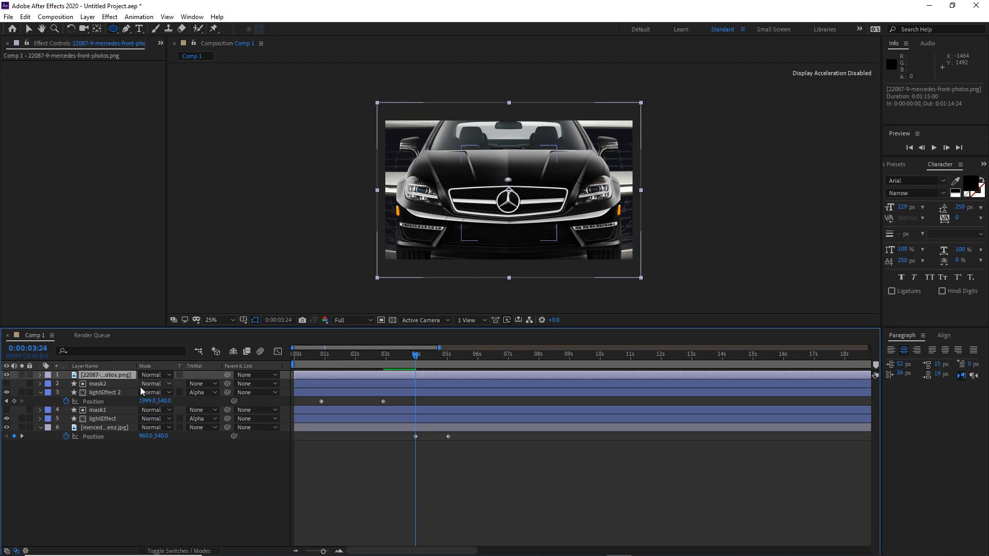
key("Return")
type("car")
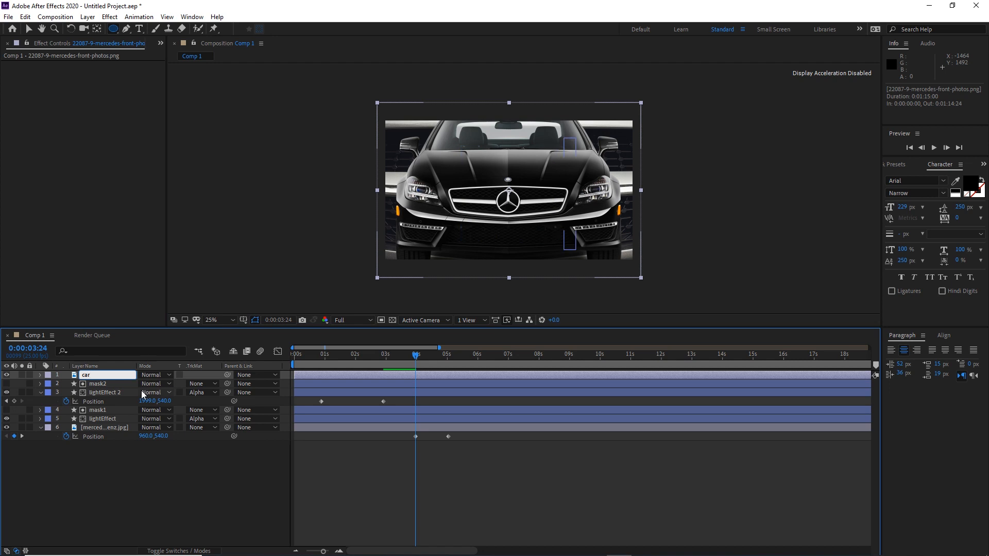
key("Return")
left_click(113, 511)
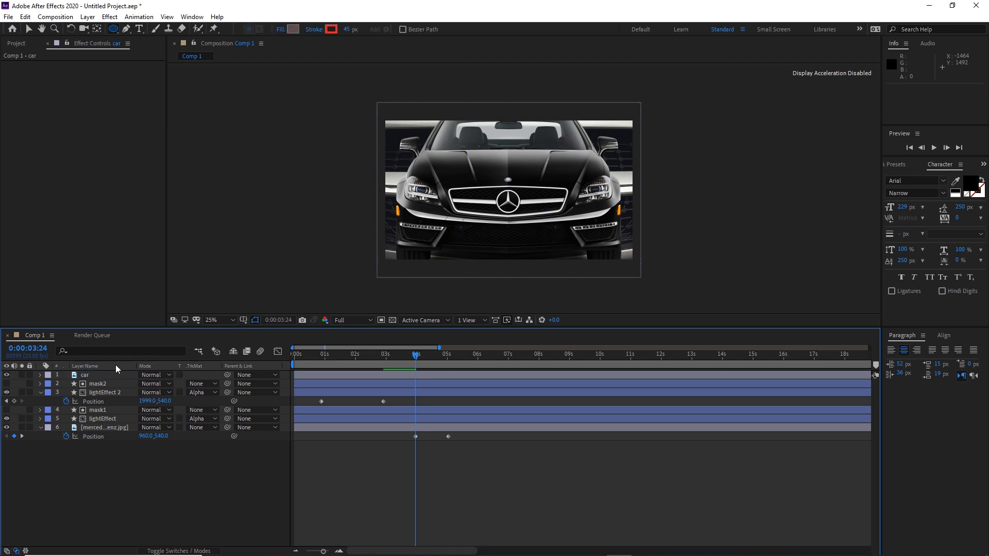
left_click(93, 374)
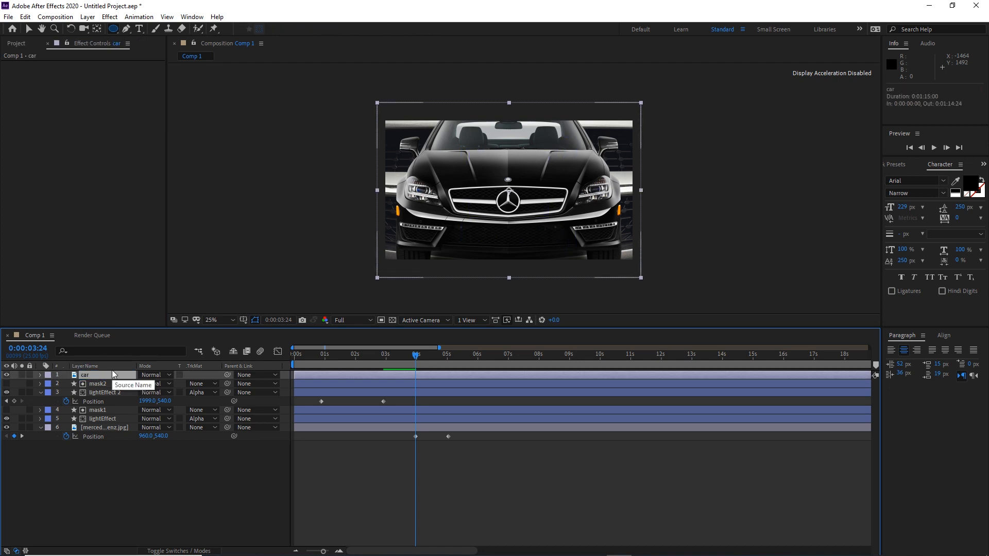
- Scale the car layer to 56.0% and move the car straight down in the composition
key("s")
left_click_drag(172, 385, 149, 386)
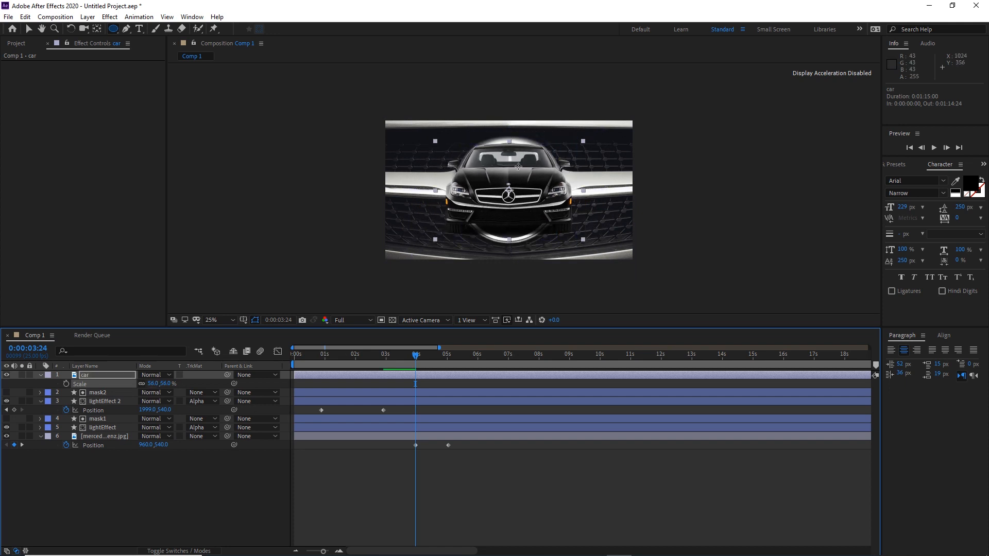
left_click(27, 30)
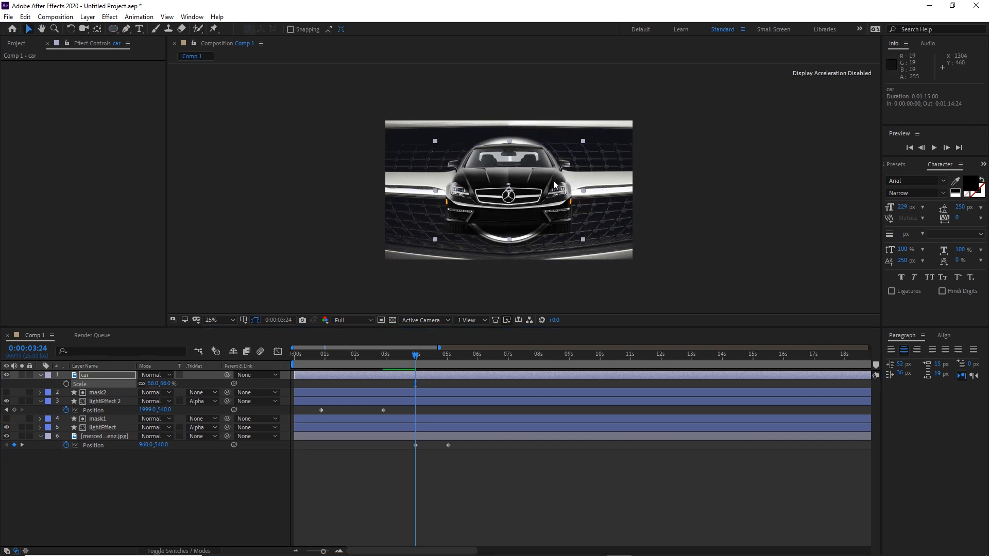
left_click_drag(549, 191, 545, 210)
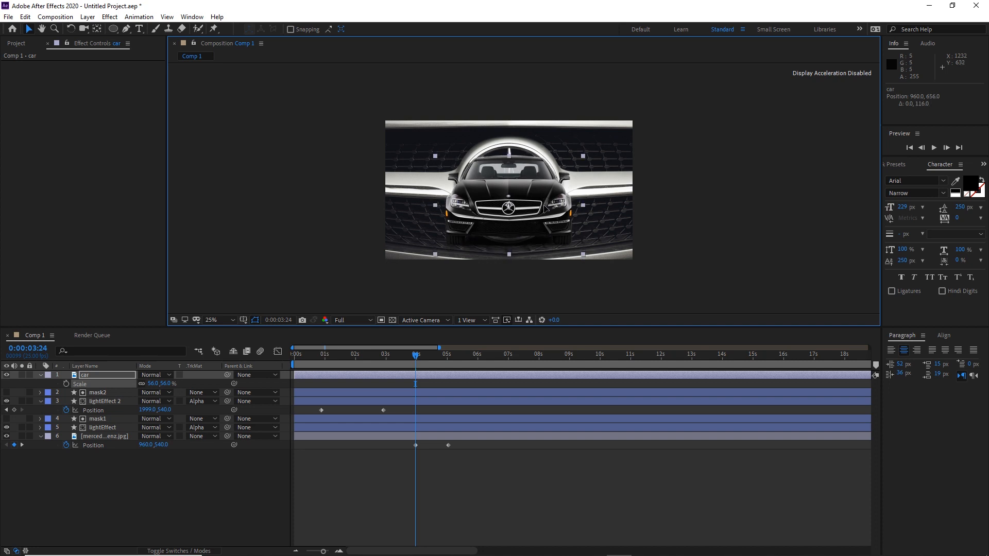
- Place the car layer beneath the mercedes-benz.jpg layer and go to 0:00:05:01
left_click_drag(88, 377, 97, 445)
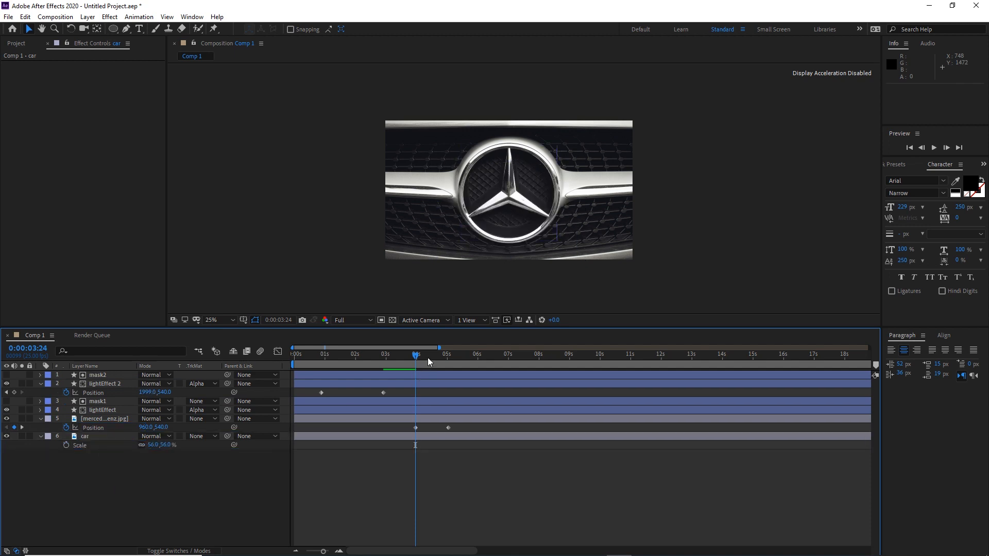
left_click_drag(416, 355, 450, 349)
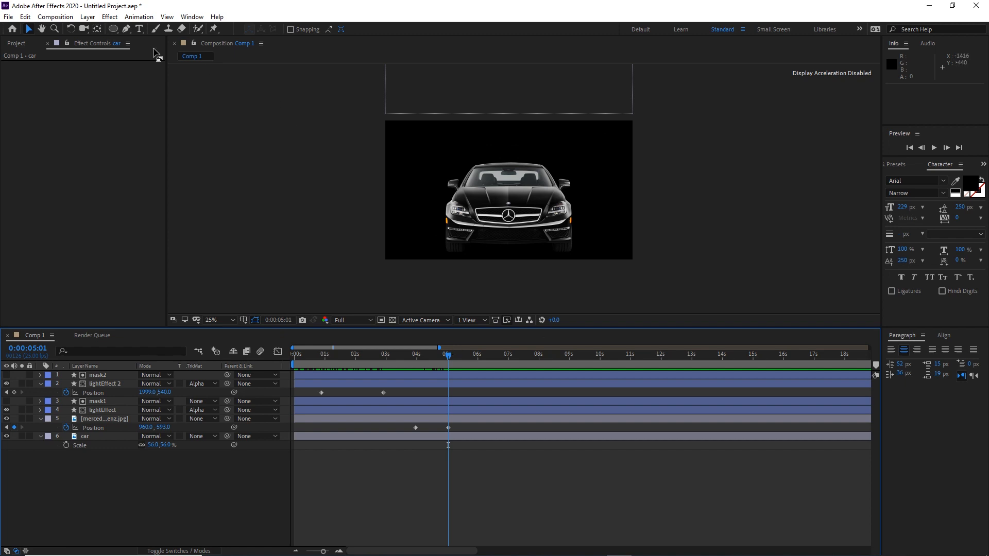
- Create a new 1920 x 1080 px solid layer in white, FFFFFF
left_click(88, 16)
mouse_move(103, 30)
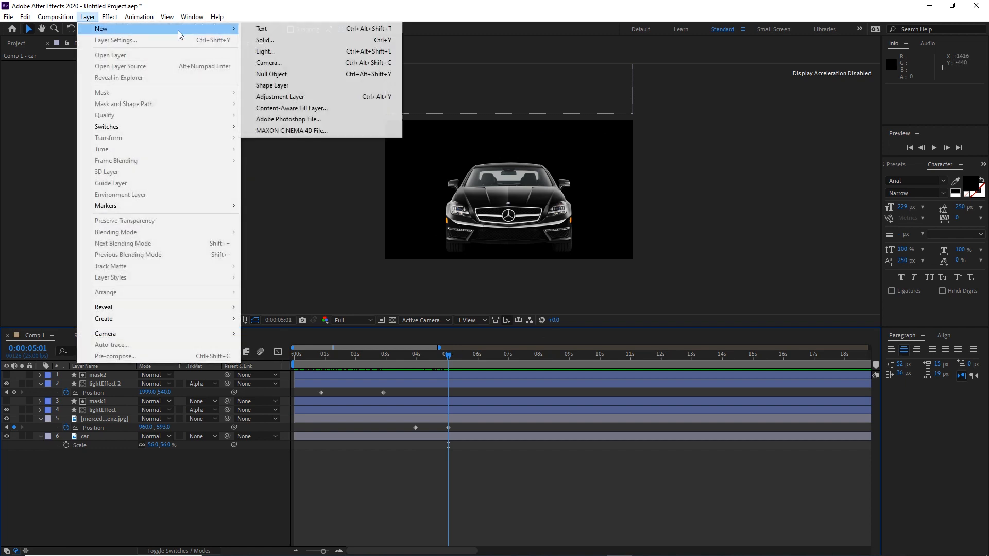
left_click(268, 40)
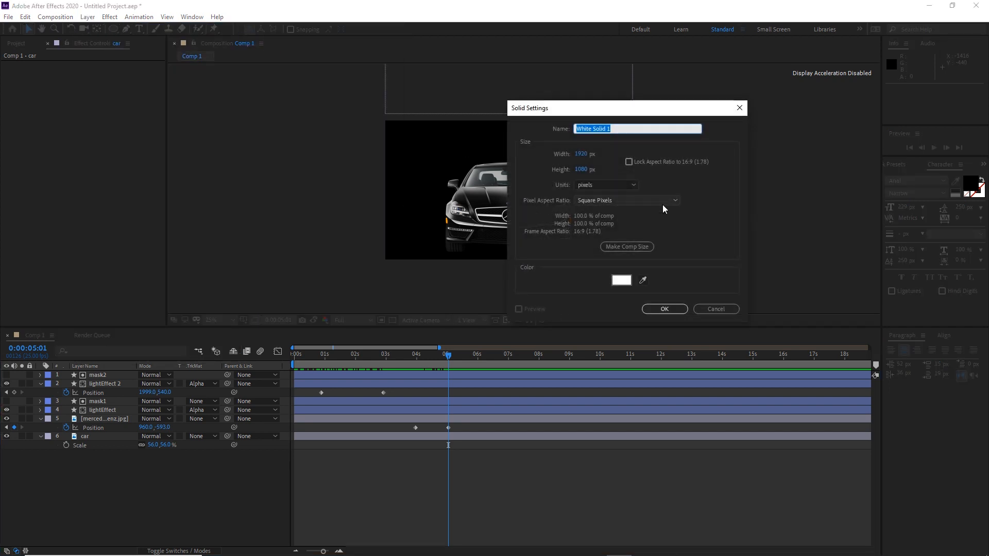
left_click(621, 282)
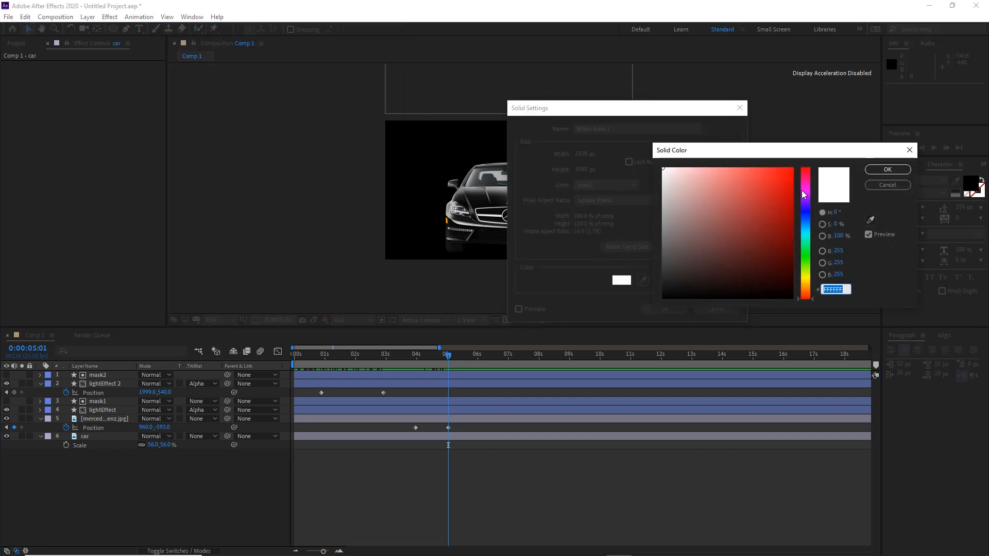
left_click(894, 170)
left_click(666, 310)
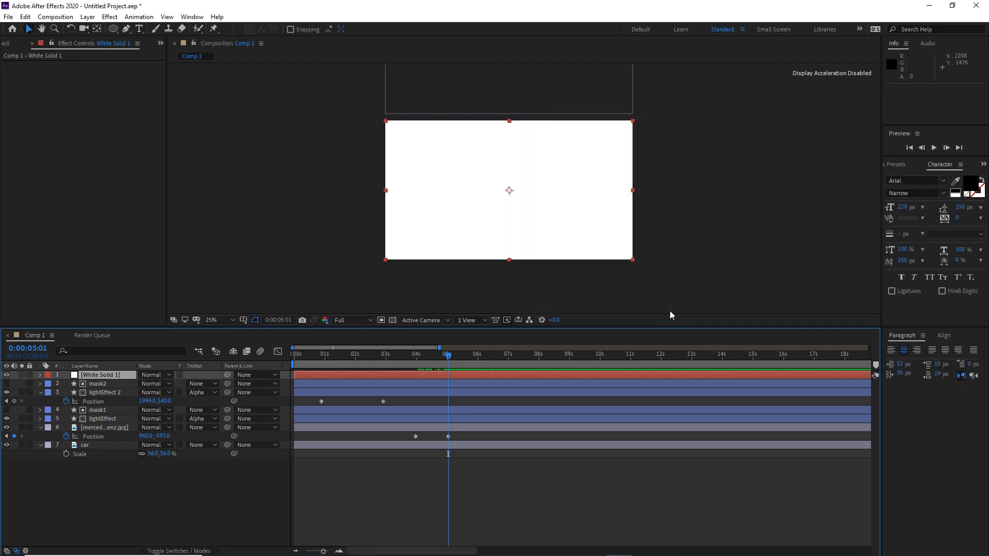
- Rename the white solid layer as BG and place it beneath the car layer as the lowest layer
left_click(96, 376)
key("Return")
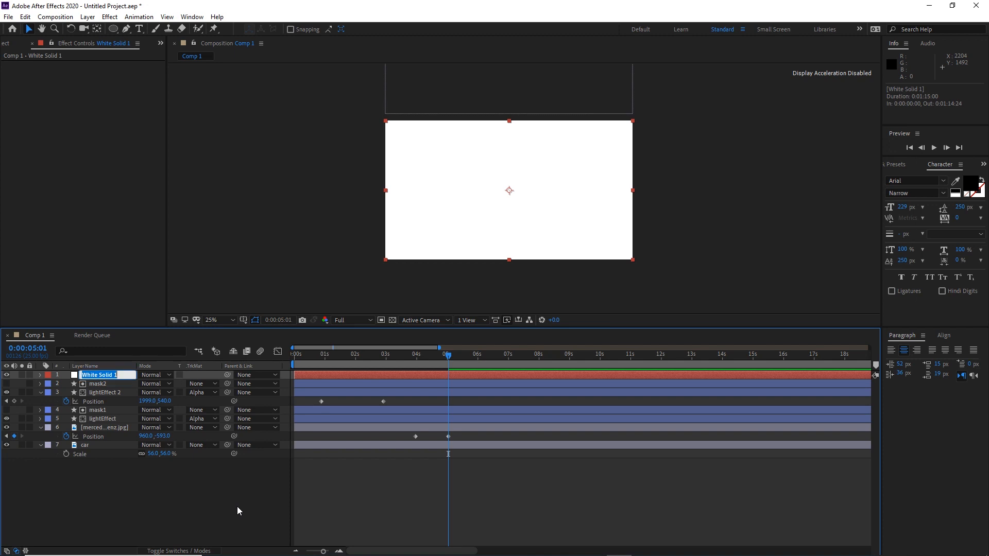
type("BG")
left_click(98, 518)
left_click(91, 375)
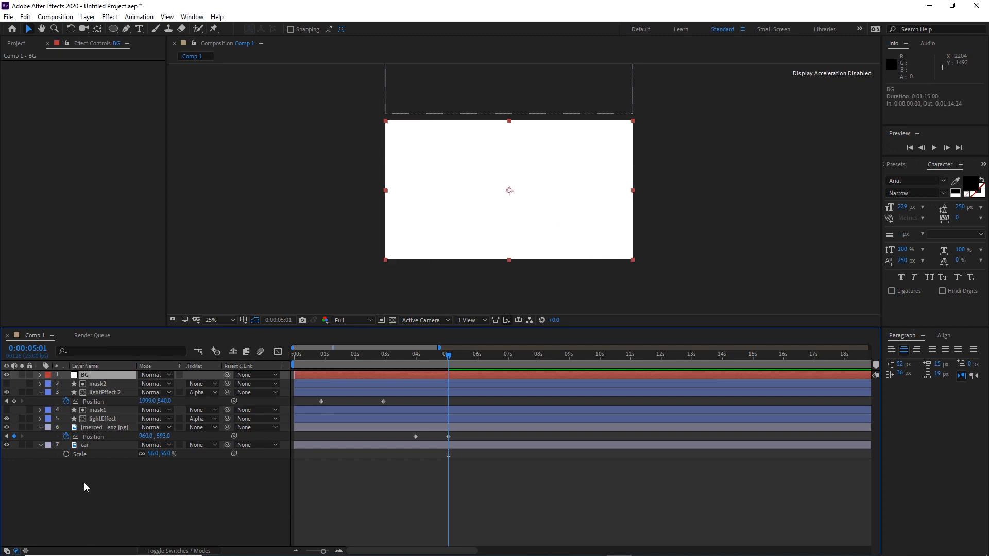
left_click_drag(80, 383, 92, 461)
left_click(115, 487)
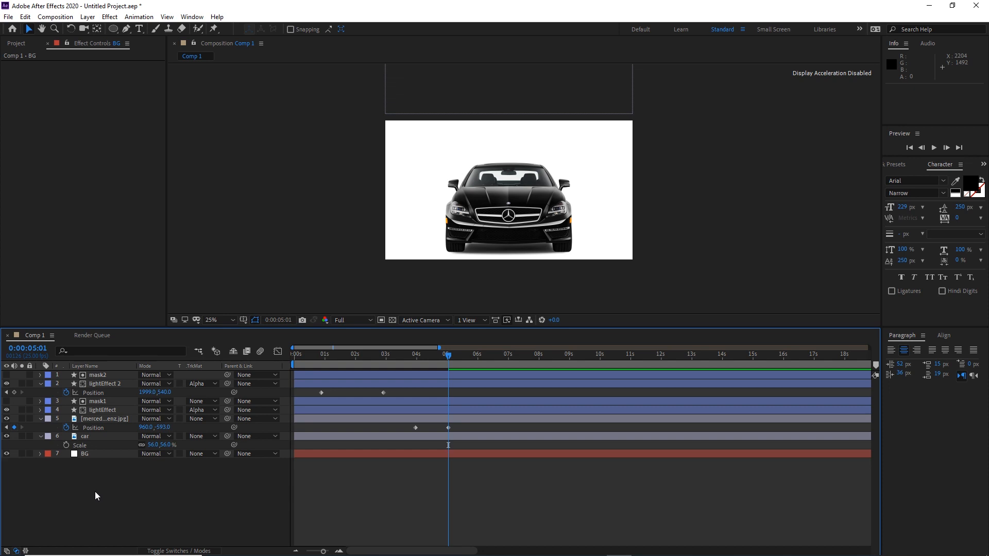
- Apply a Gradient Ramp effect to the BG layer and set its Start Color to dark gray 525252
left_click(80, 453)
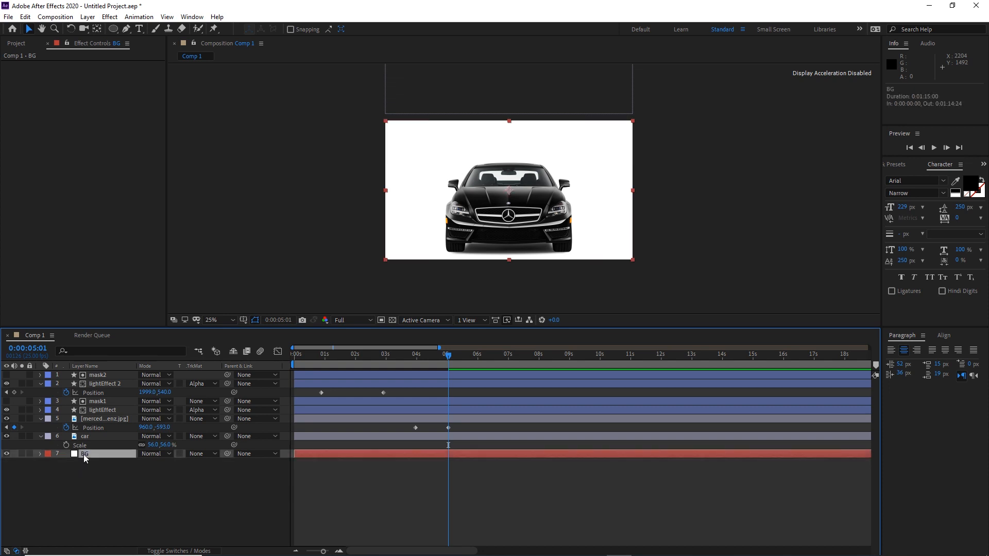
left_click(110, 17)
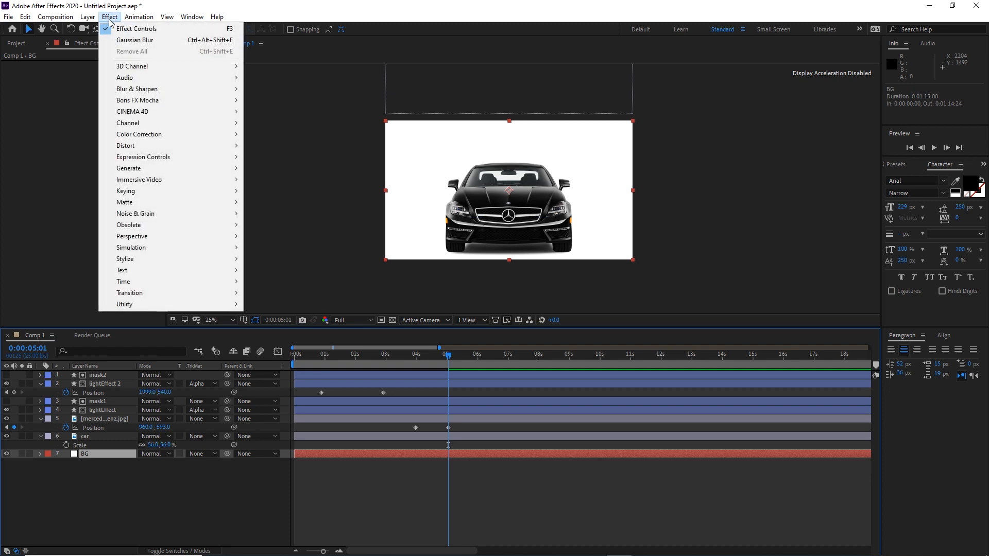
mouse_move(191, 169)
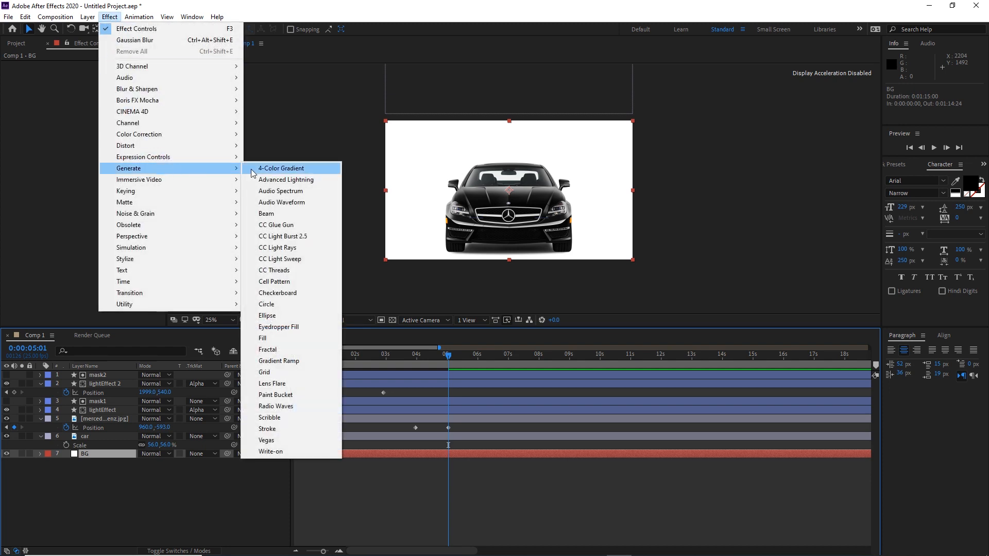
left_click(288, 364)
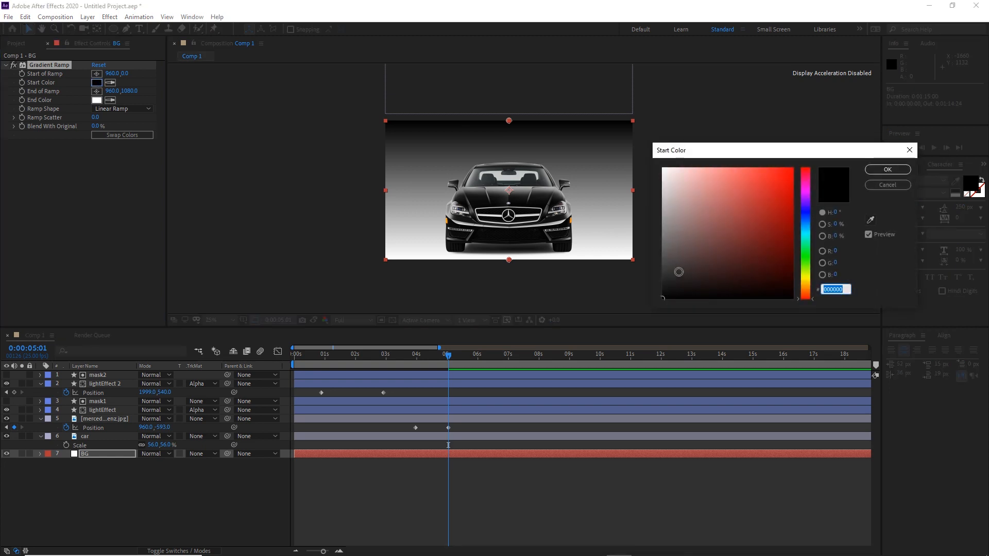
left_click(659, 245)
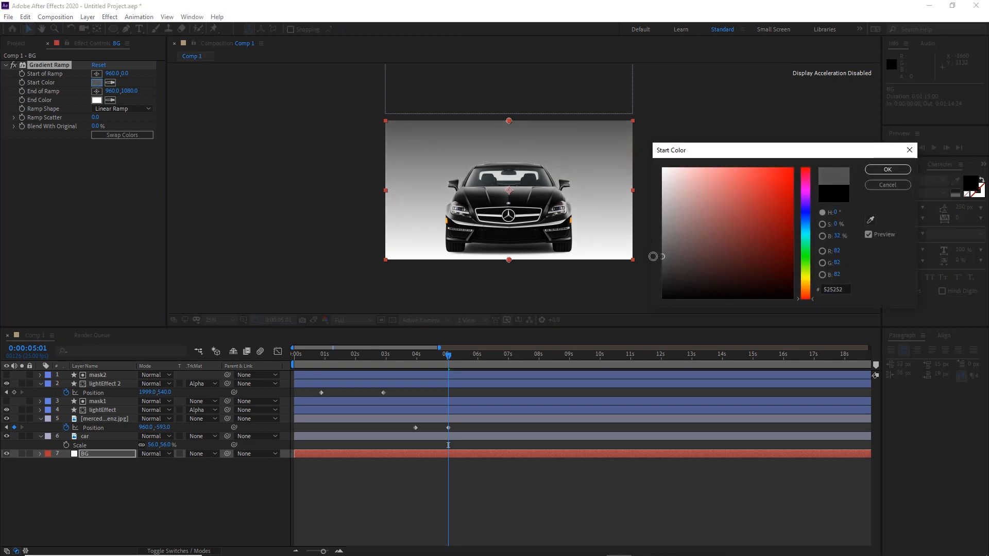
left_click(888, 170)
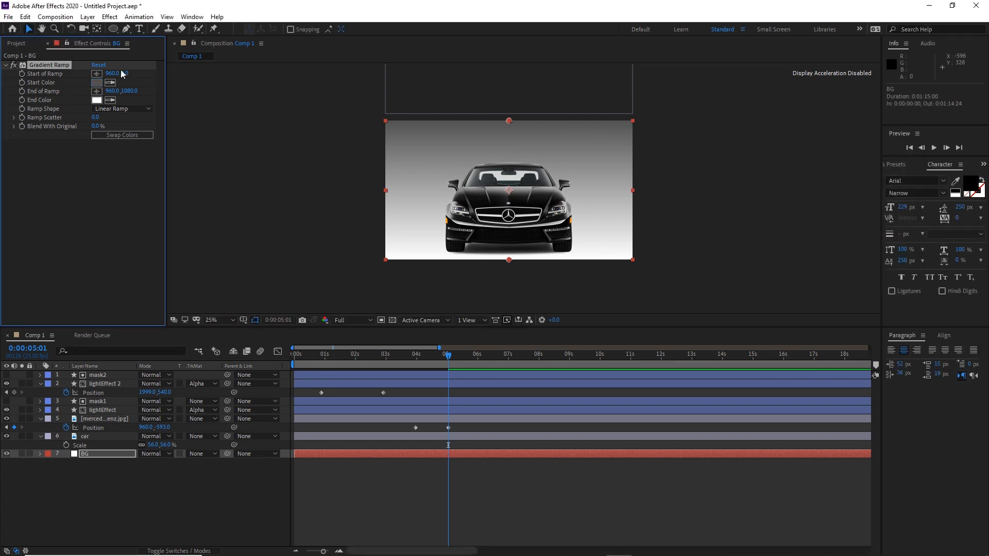
- Try the Gradient Ramp's Start of Ramp at 1480.0, 0.0, reset that property, and deselect the BG layer
left_click_drag(110, 74, 300, 149)
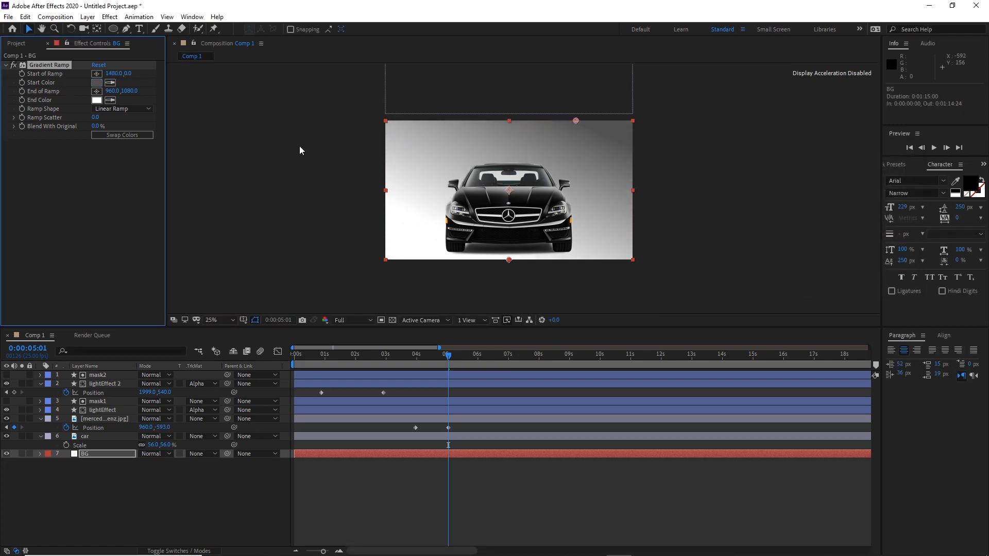
right_click(43, 75)
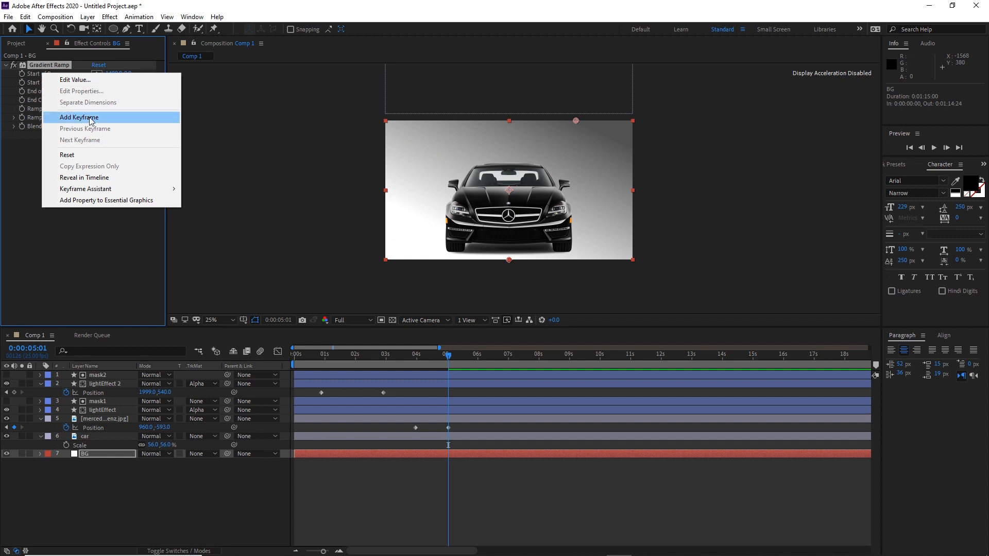
left_click(67, 155)
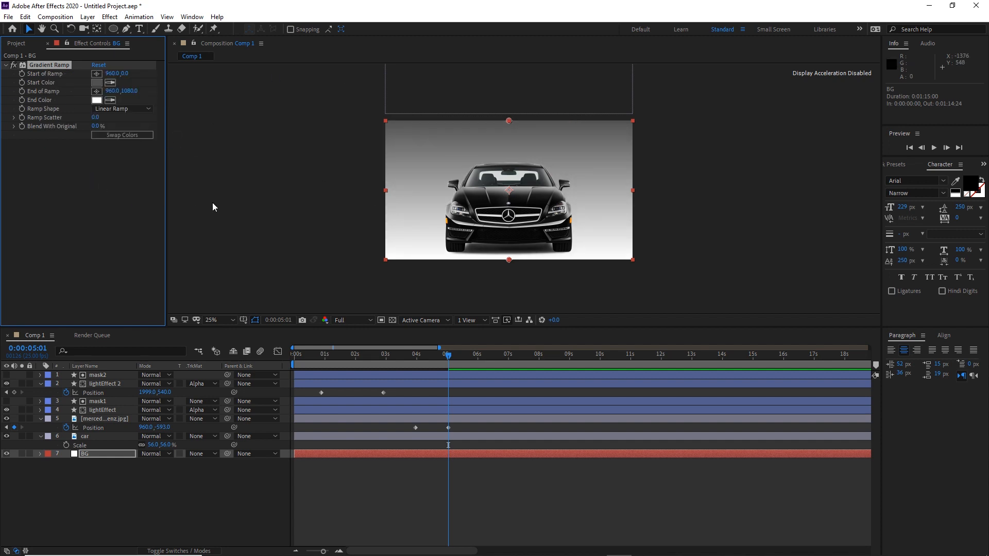
left_click(196, 492)
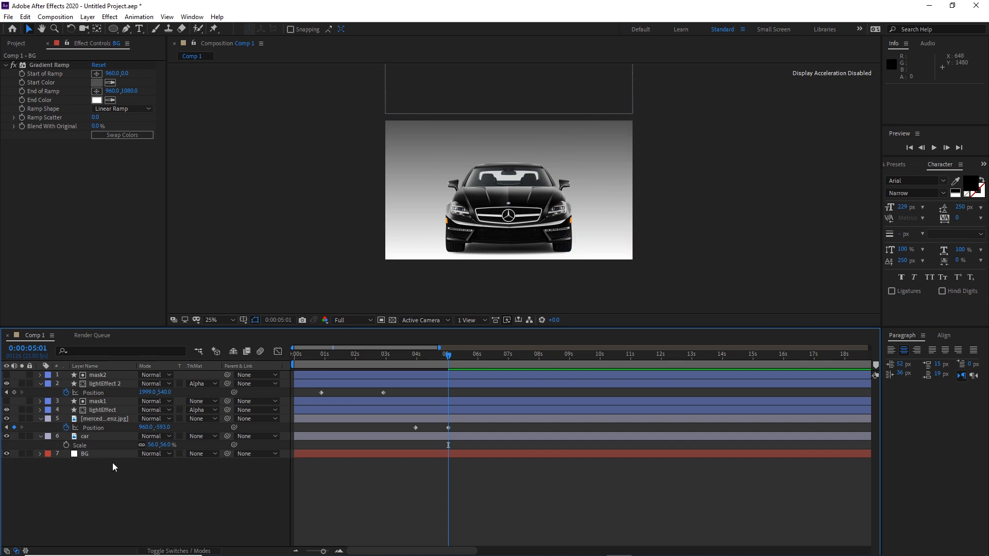
- At 0:00:04:10, add a Scale keyframe to the car layer and shift that keyframe to 0:00:05:20
left_click_drag(447, 355, 422, 363)
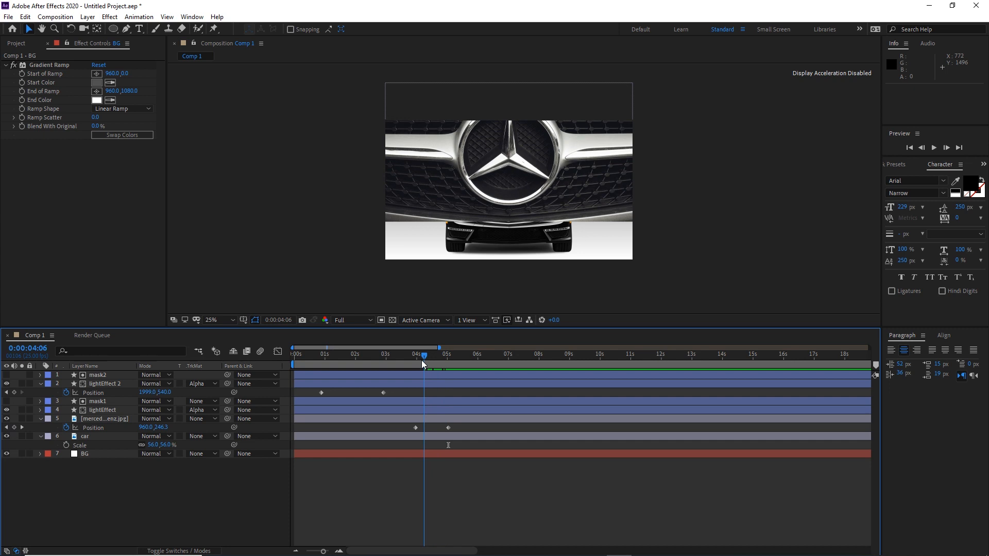
left_click_drag(421, 361, 431, 362)
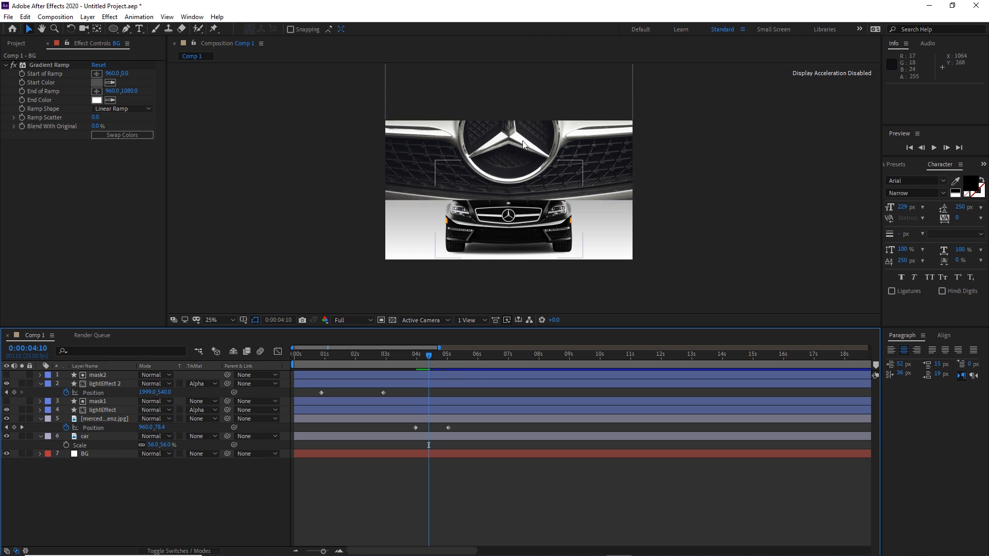
left_click(89, 438)
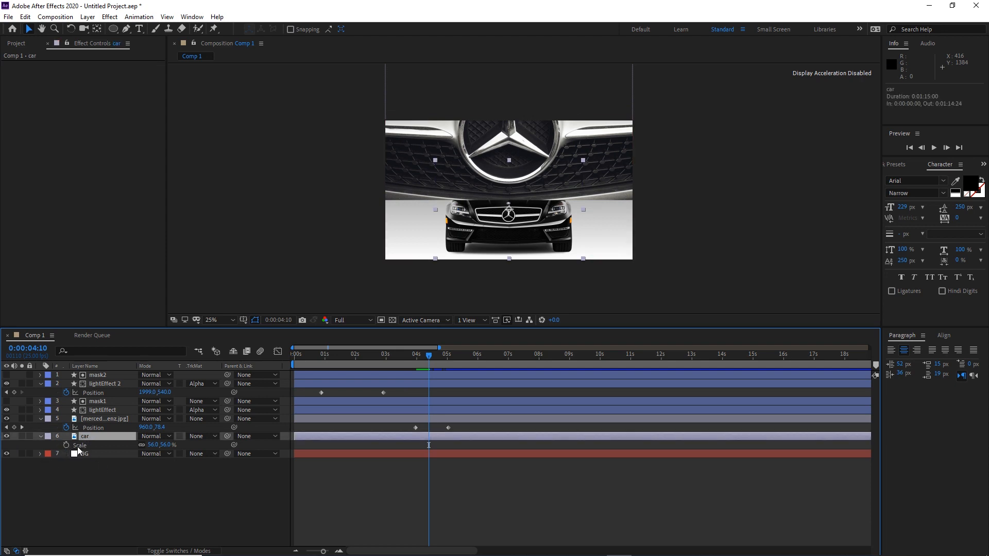
key("s")
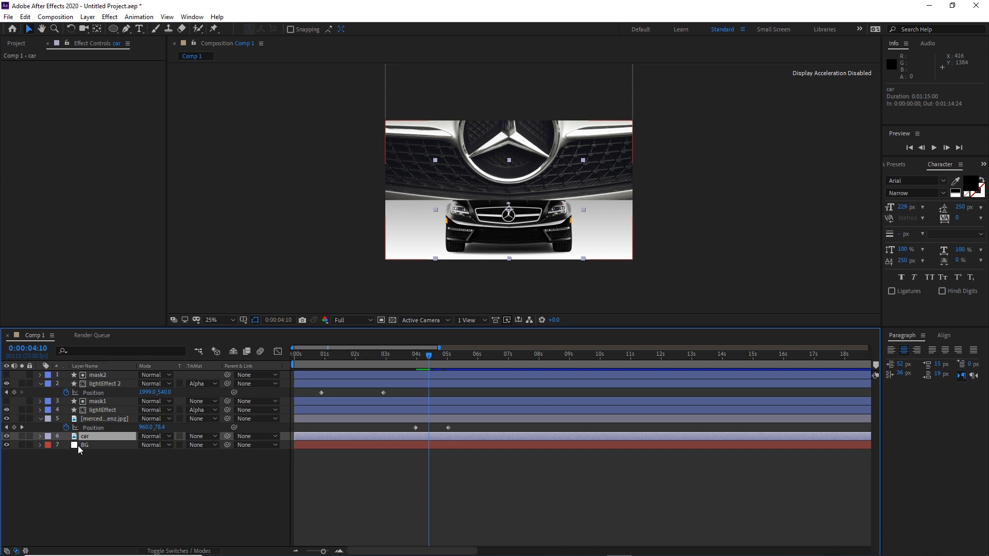
key("s")
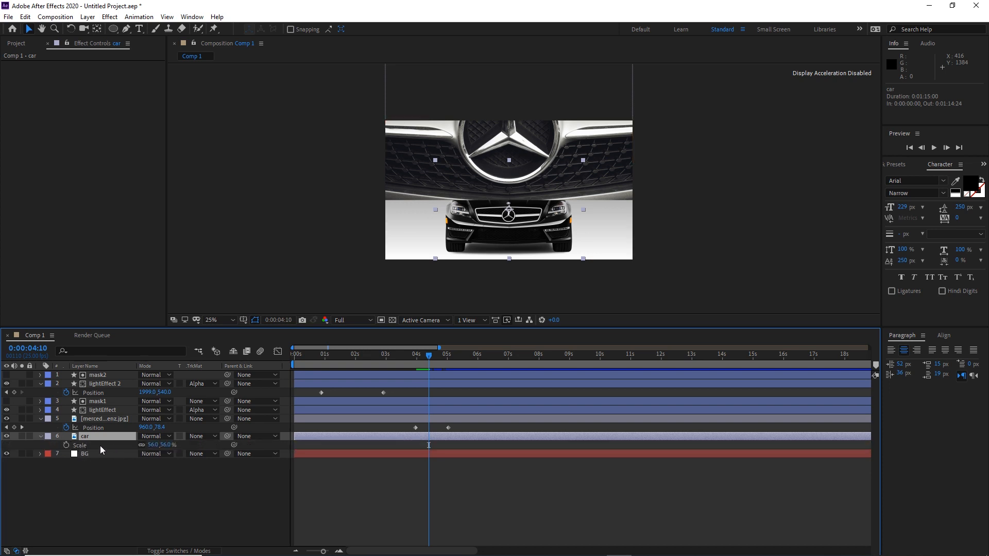
left_click(66, 445)
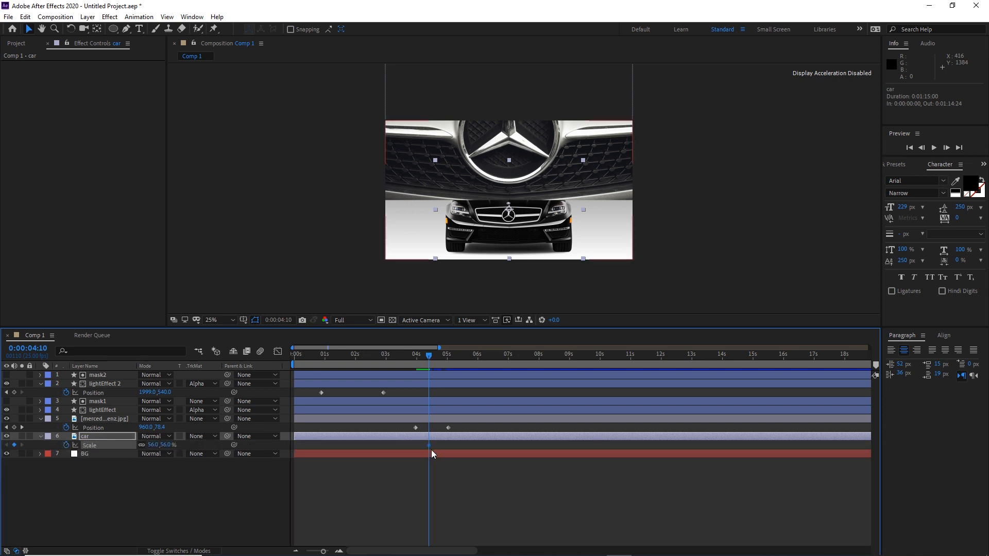
left_click_drag(430, 445, 474, 449)
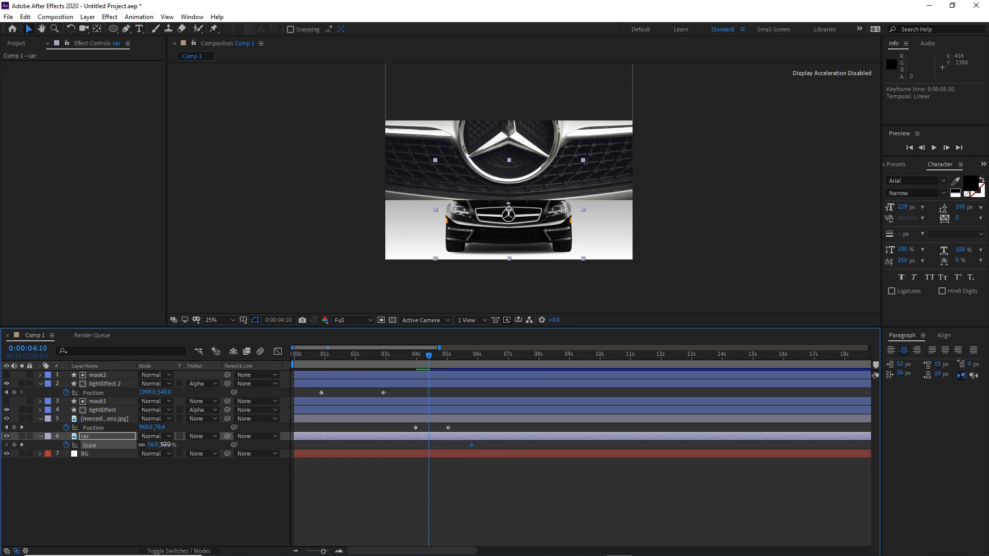
- Set the car layer's Scale to 0% at 0:00:04:10 and scrub forward to 0:00:05:21 to preview the growth
left_click(163, 444)
type("0")
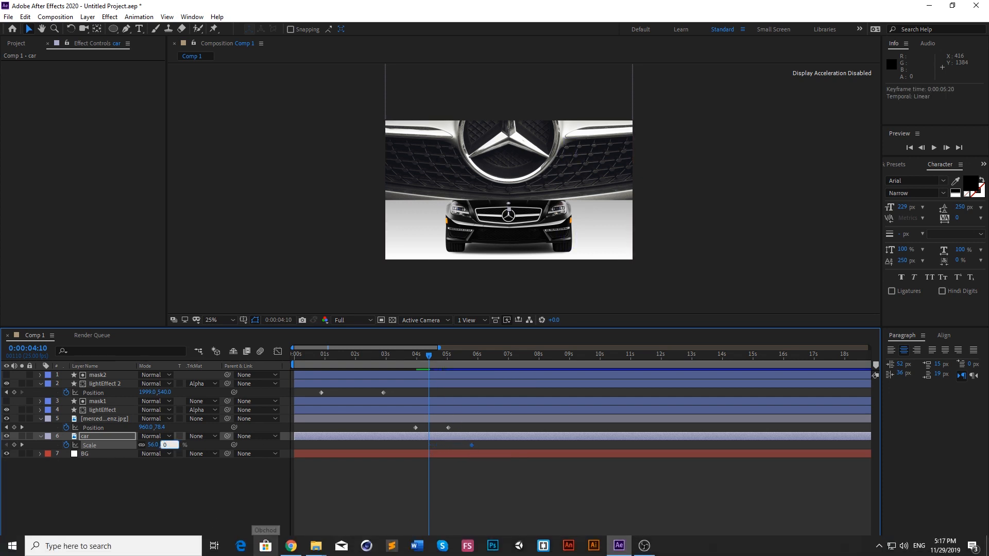
key("Return")
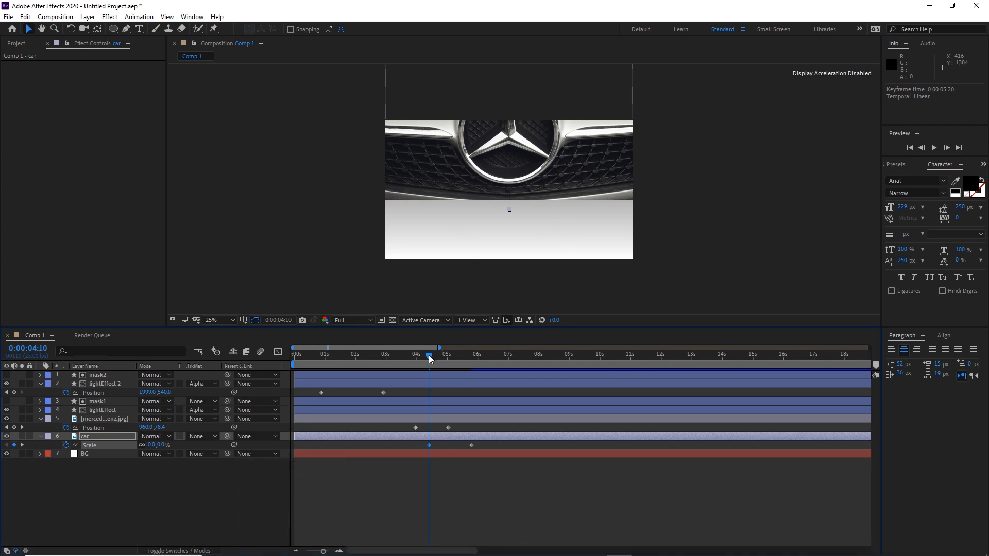
left_click_drag(428, 355, 473, 355)
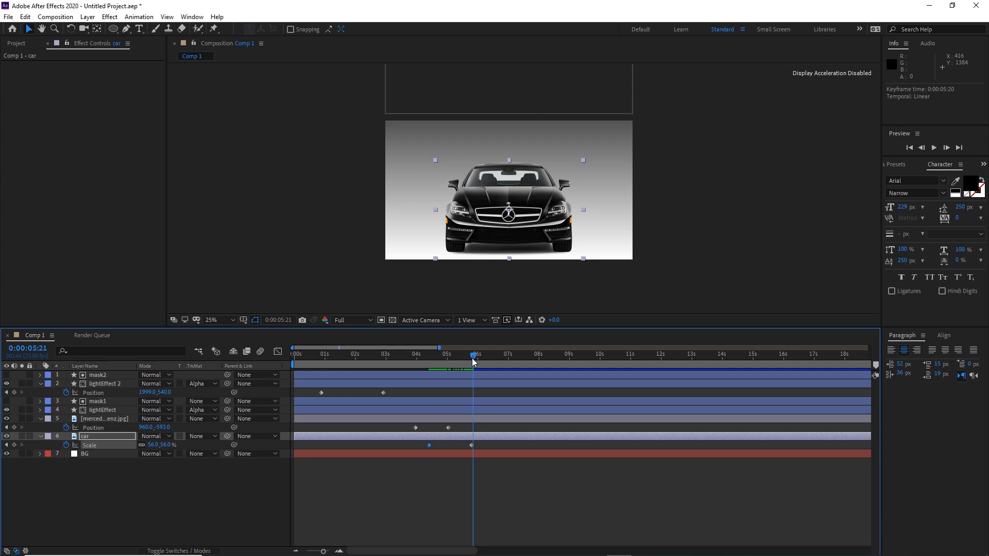
- Select both Scale keyframes of the car layer and show their curve in the Graph Editor
left_click(479, 446)
left_click_drag(480, 447, 423, 453)
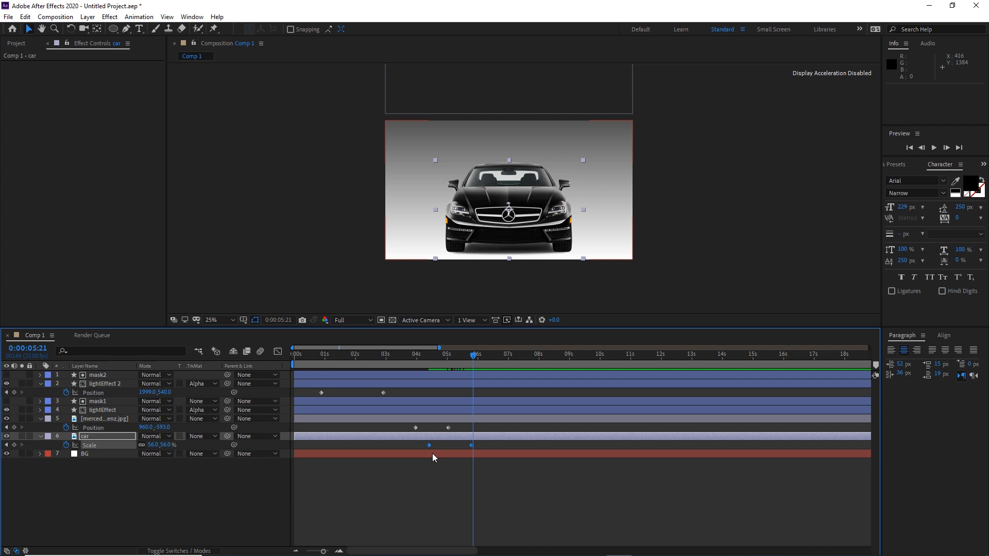
left_click(278, 353)
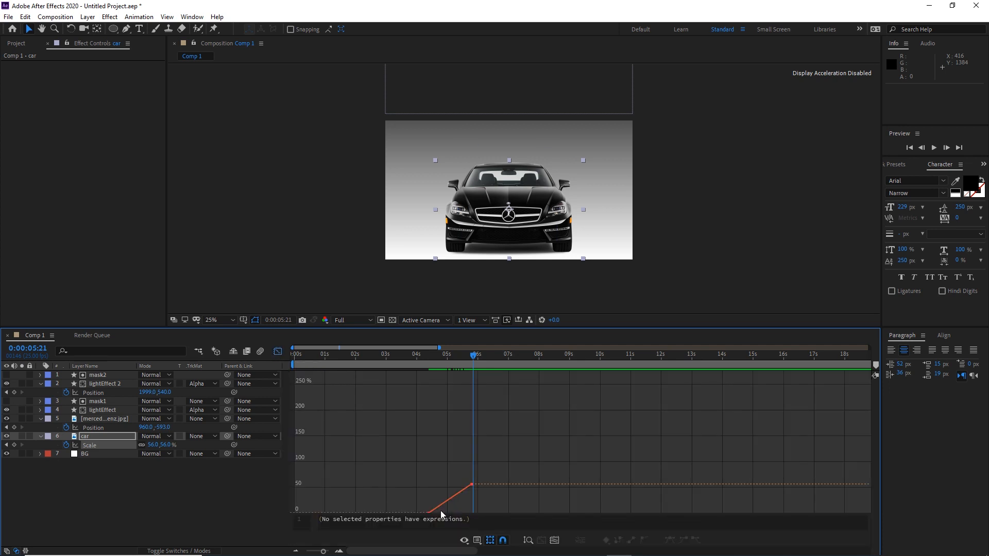
mouse_move(428, 513)
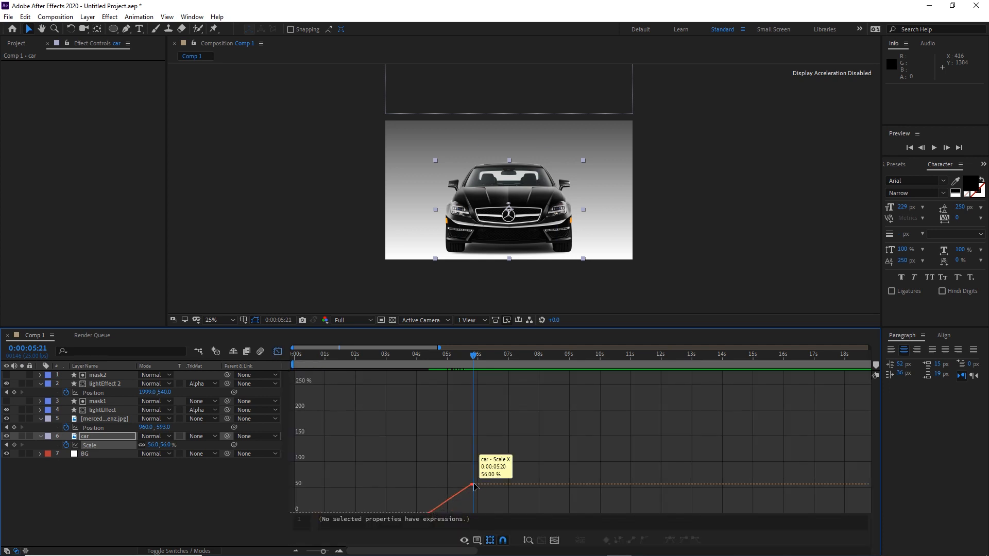
- Apply Easy Ease to both Scale keyframes of the car layer and check the resulting curve in the Graph Editor
left_click(338, 551)
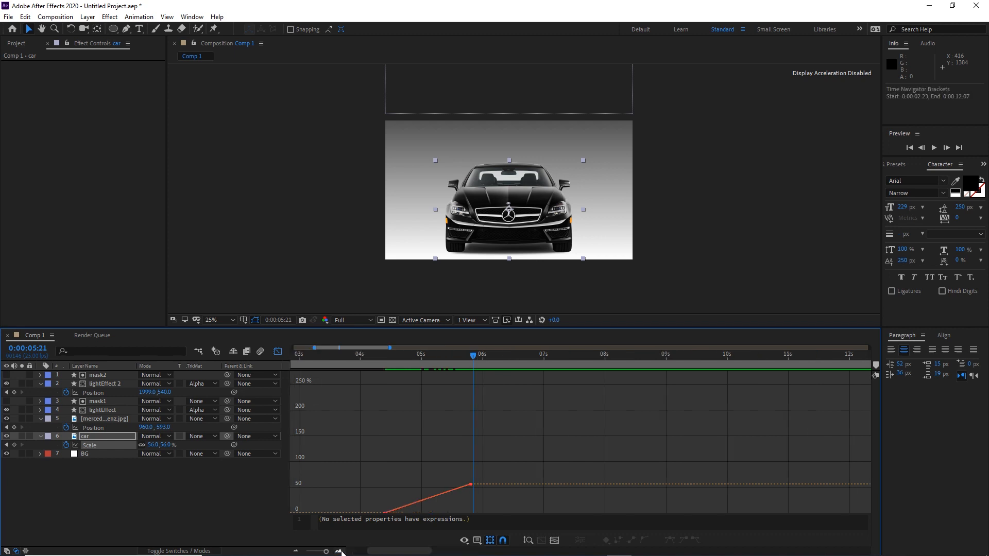
left_click(339, 551)
left_click_drag(473, 355, 476, 401)
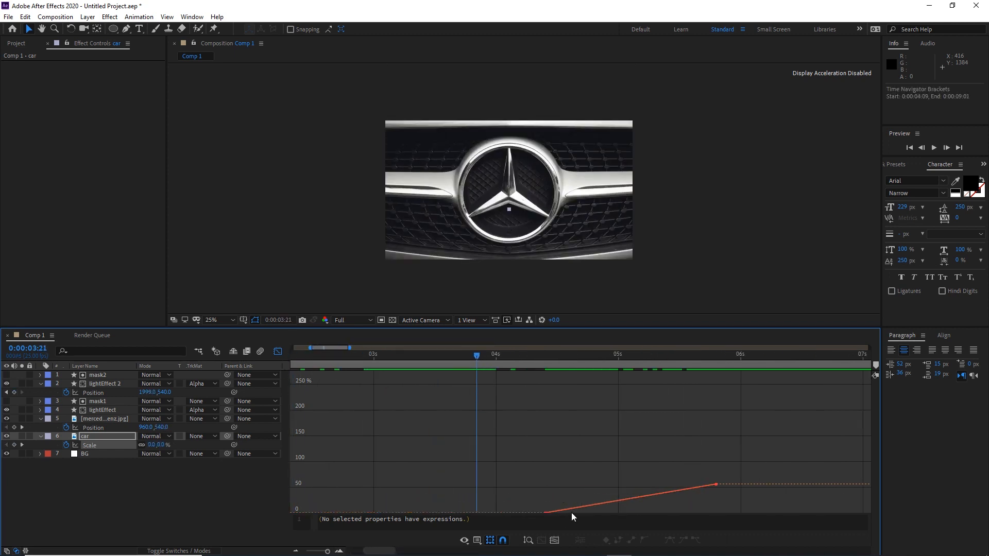
mouse_move(716, 485)
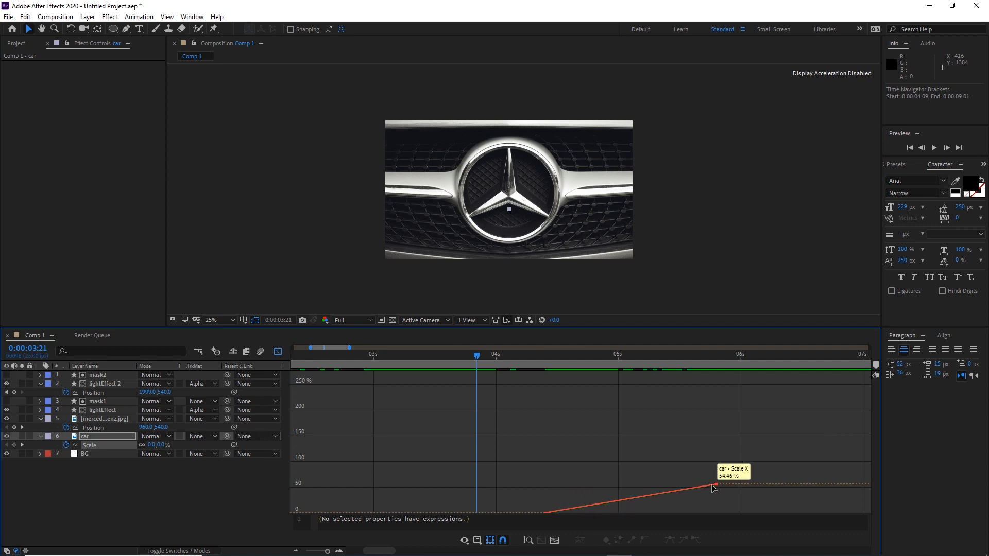
left_click(278, 351)
left_click(738, 447)
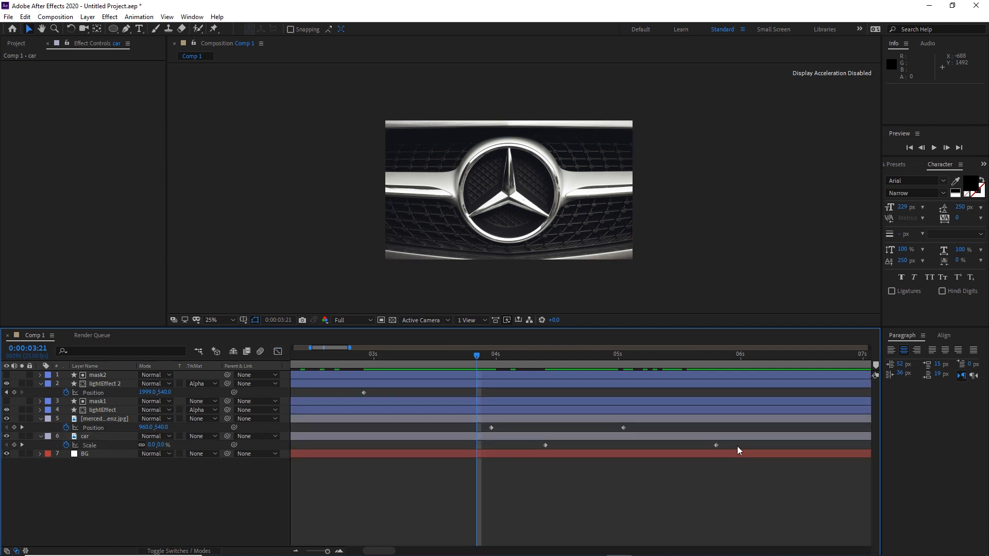
left_click_drag(738, 446, 552, 455)
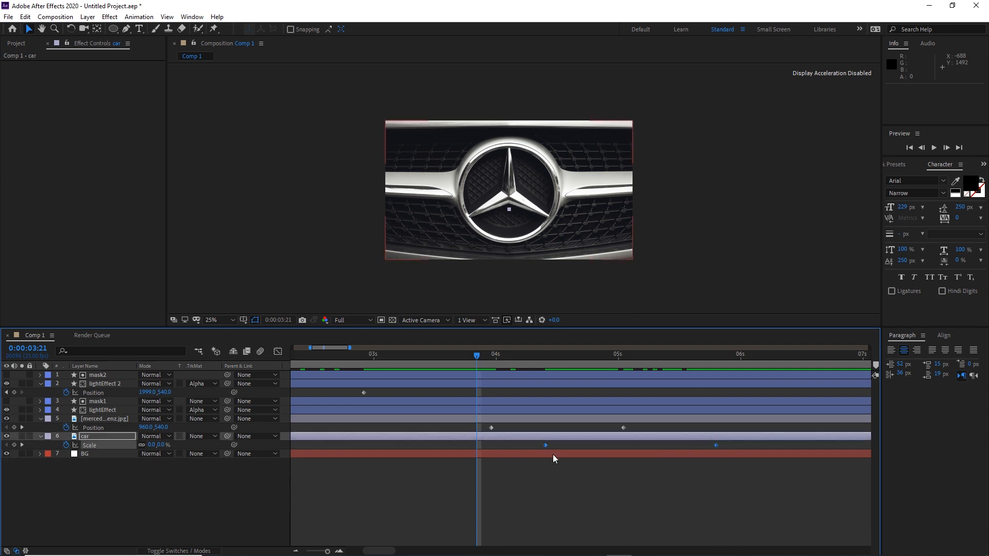
key("F9")
left_click(278, 351)
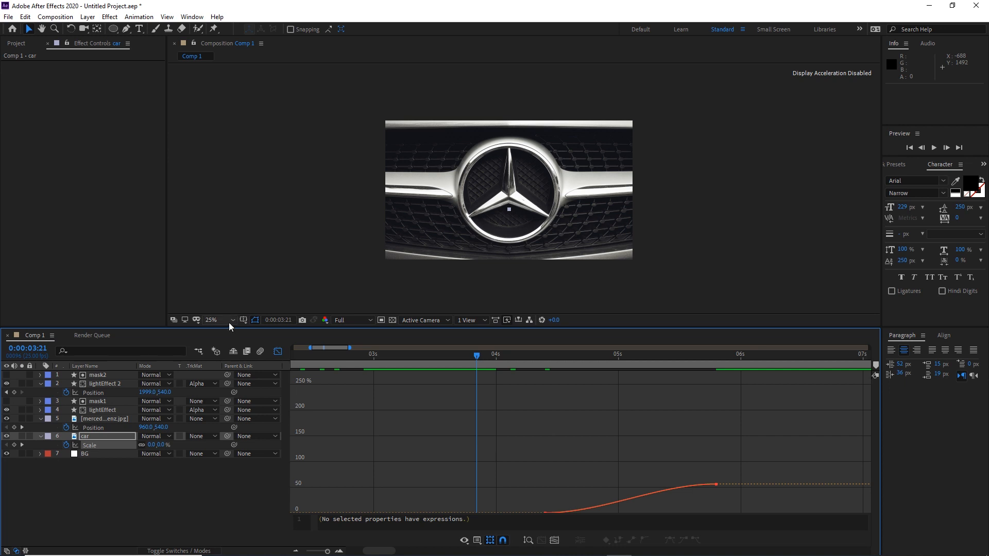
left_click(278, 355)
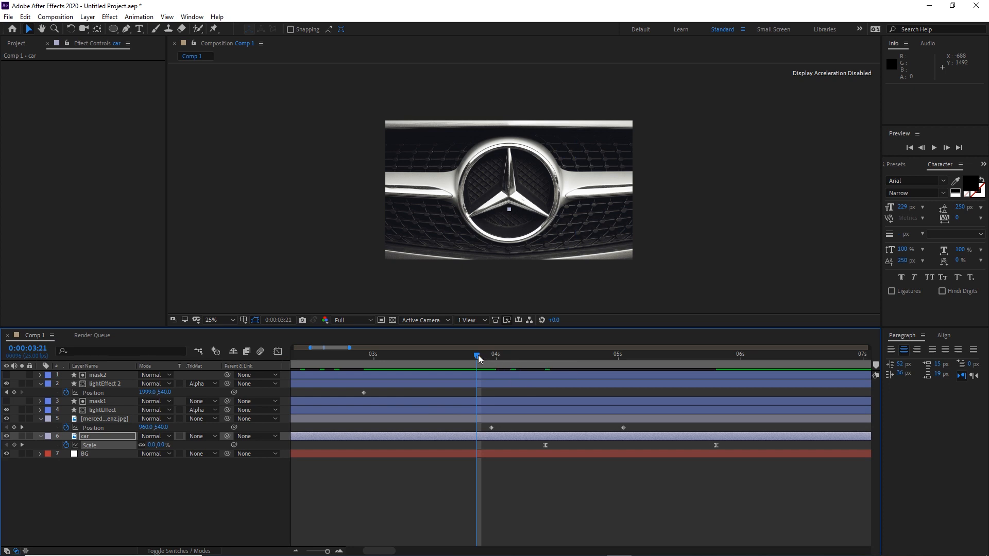
- Scrub through the car's growth and play the animation from 0:00:03:01 to review the eased scaling
left_click_drag(479, 355, 609, 361)
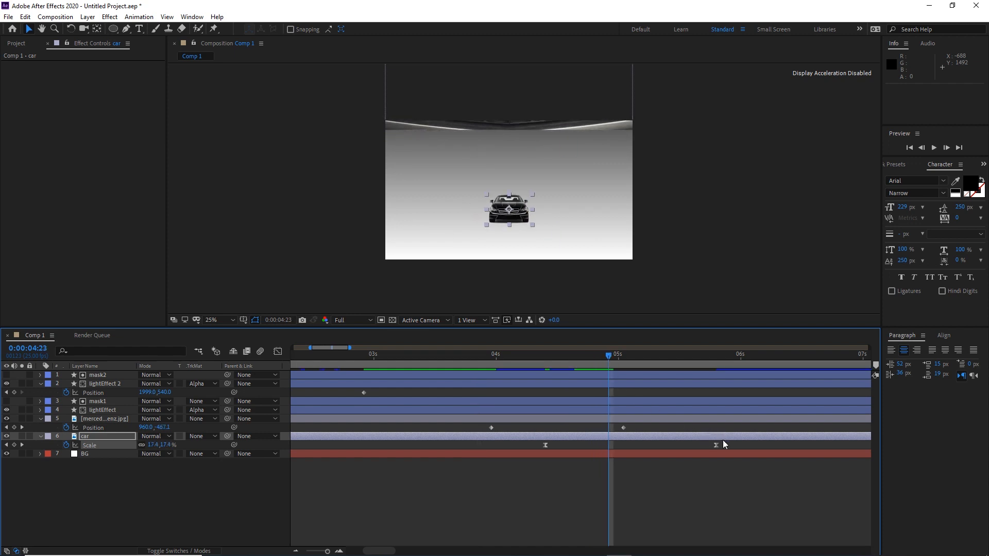
left_click(380, 354)
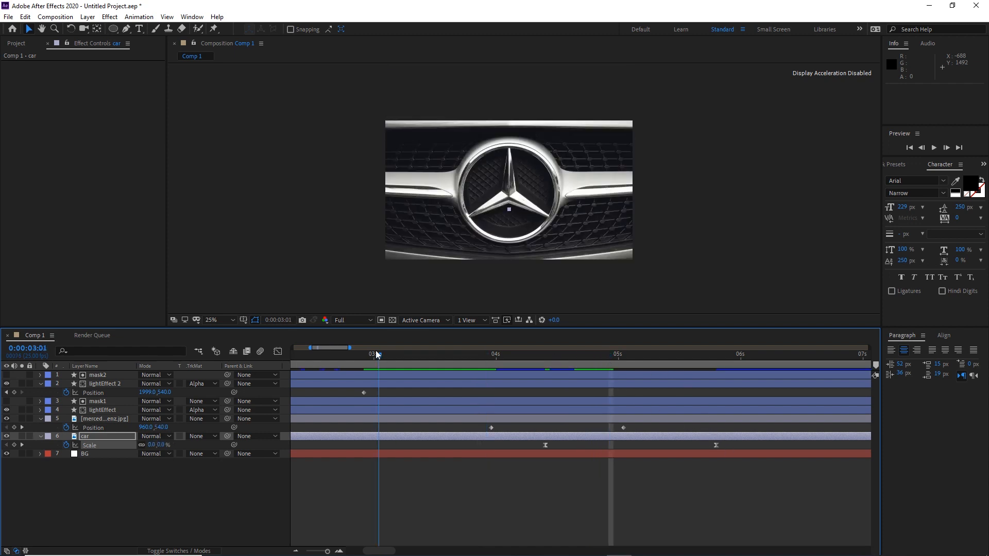
key("space")
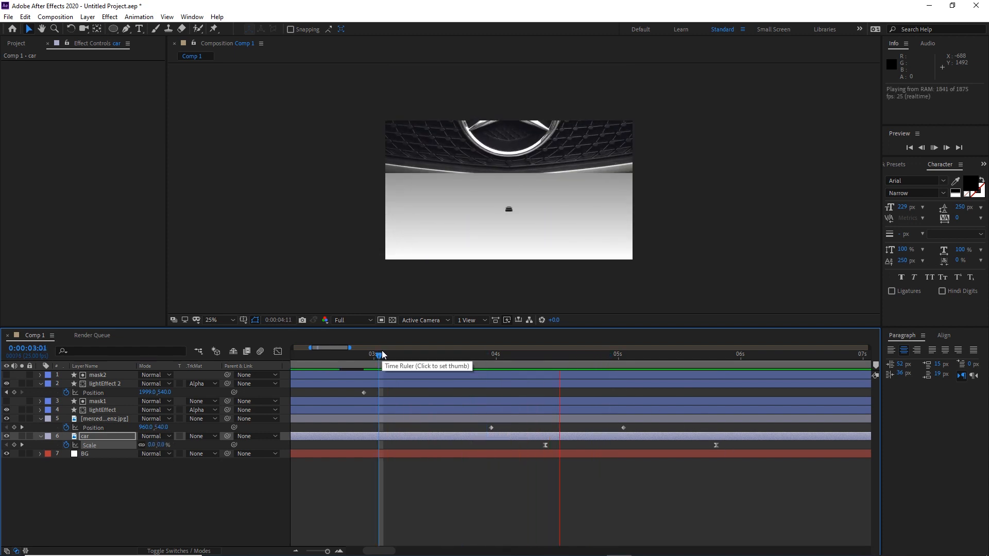
key("space")
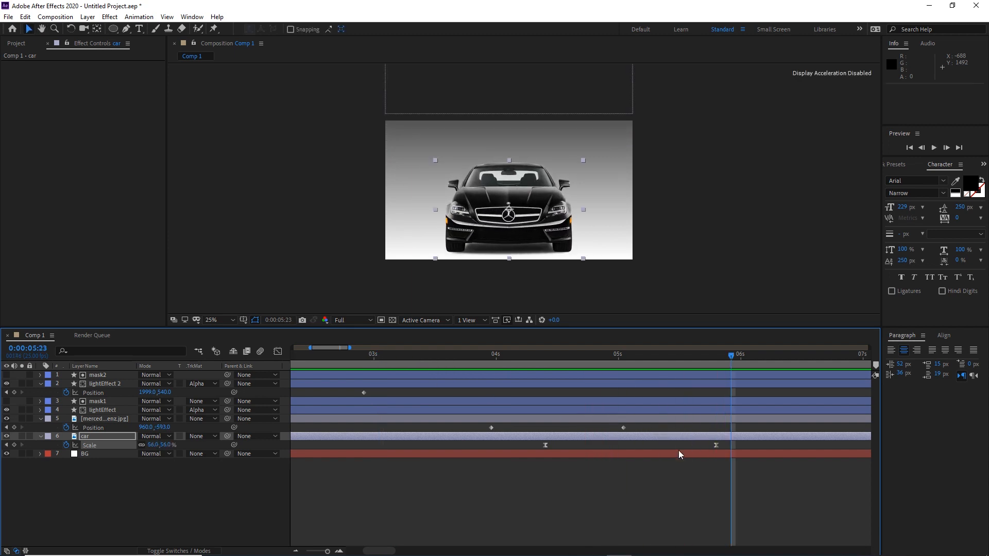
- Move the car layer's last Scale keyframe to 0:00:05:14 and step through the growth from 0:00:04:10 to 0:00:05:05
left_click_drag(328, 552, 326, 552)
left_click(567, 444)
left_click(550, 445)
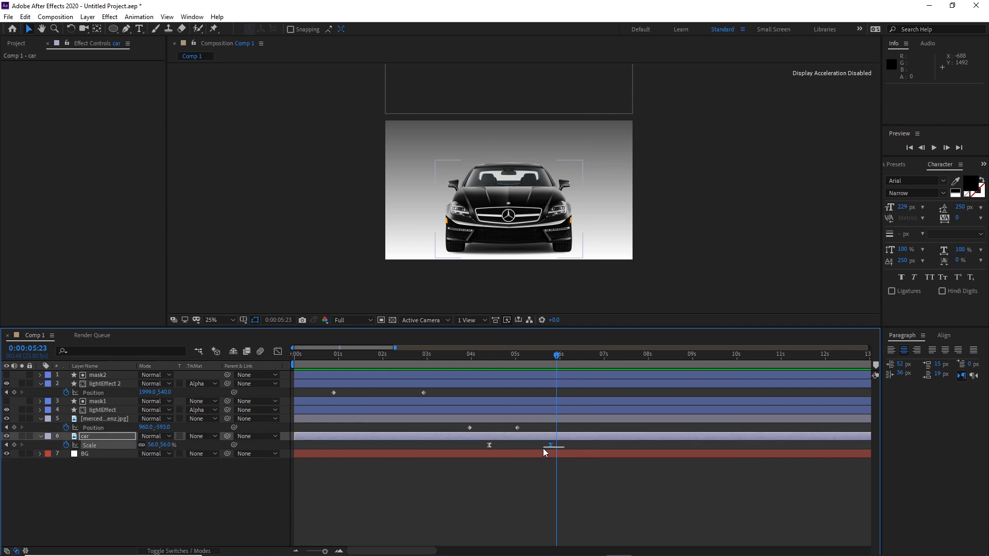
left_click_drag(550, 446, 540, 447)
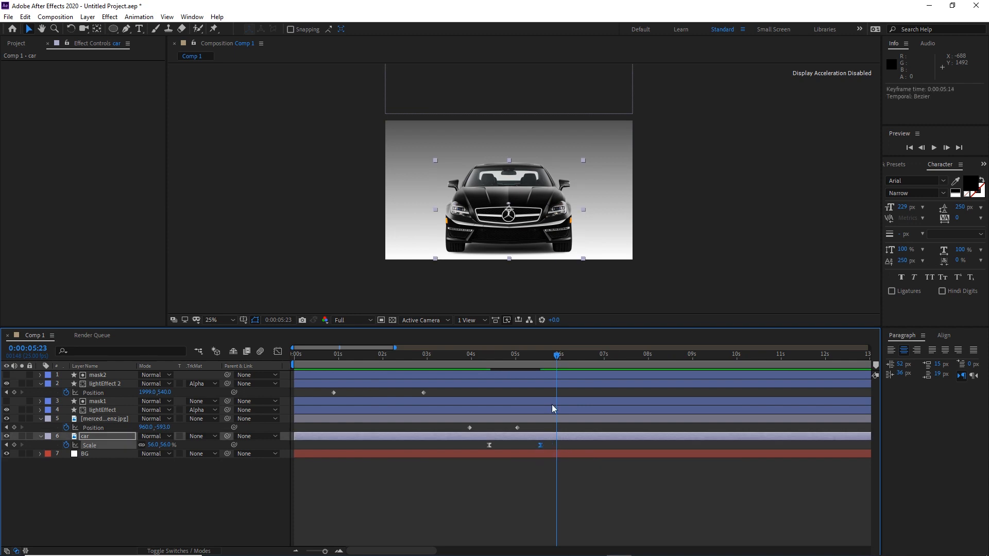
left_click(544, 360)
left_click_drag(544, 362, 488, 367)
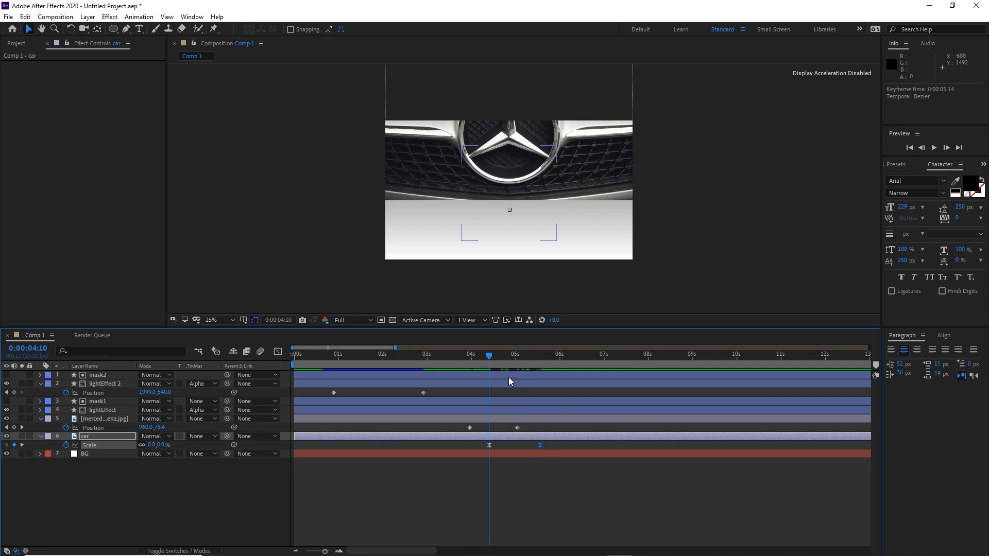
key("shift+Page_Down")
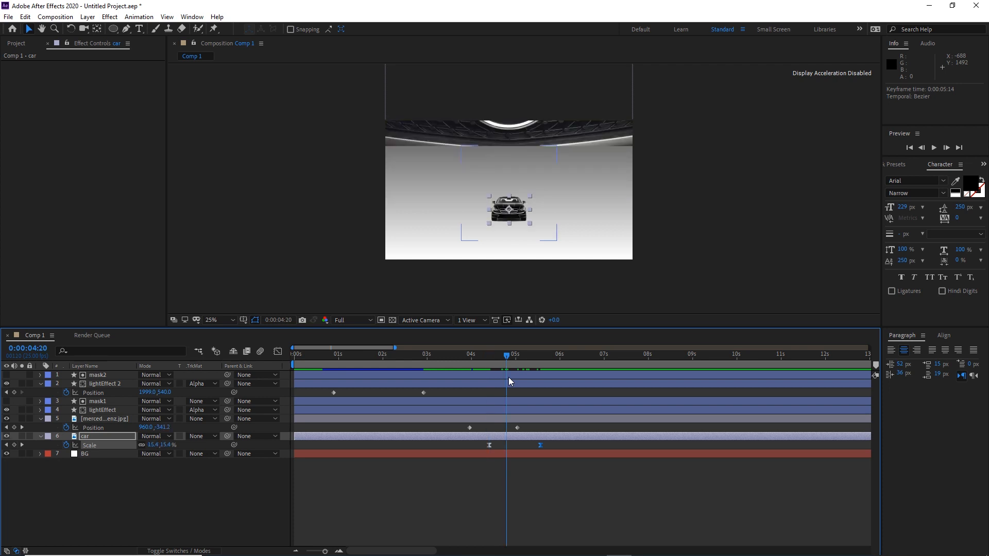
key("shift+Page_Down")
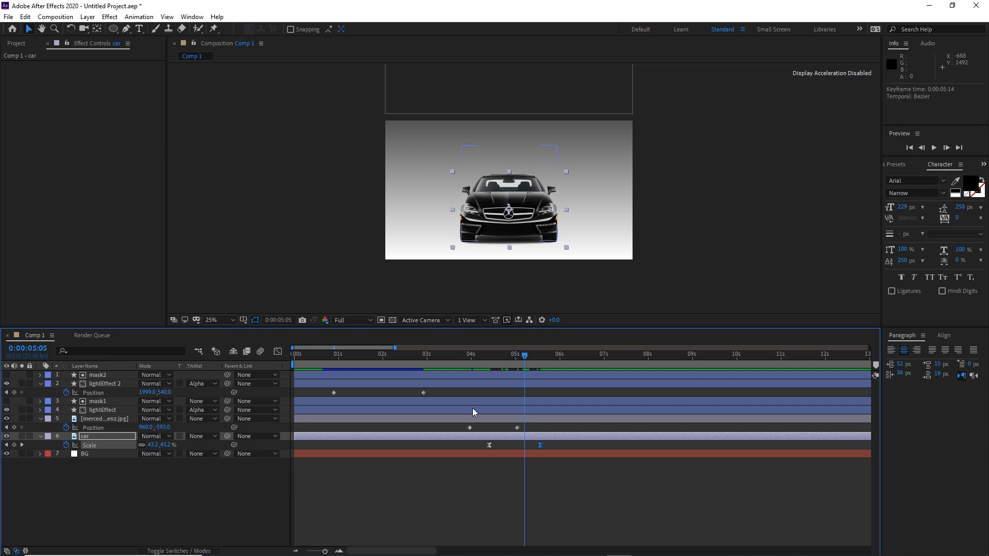
- Move the car layer's last Scale keyframe to 0:00:05:05 and scrub back to 0:00:04:09 to check the growth
key("Delete")
left_click_drag(540, 445, 528, 444)
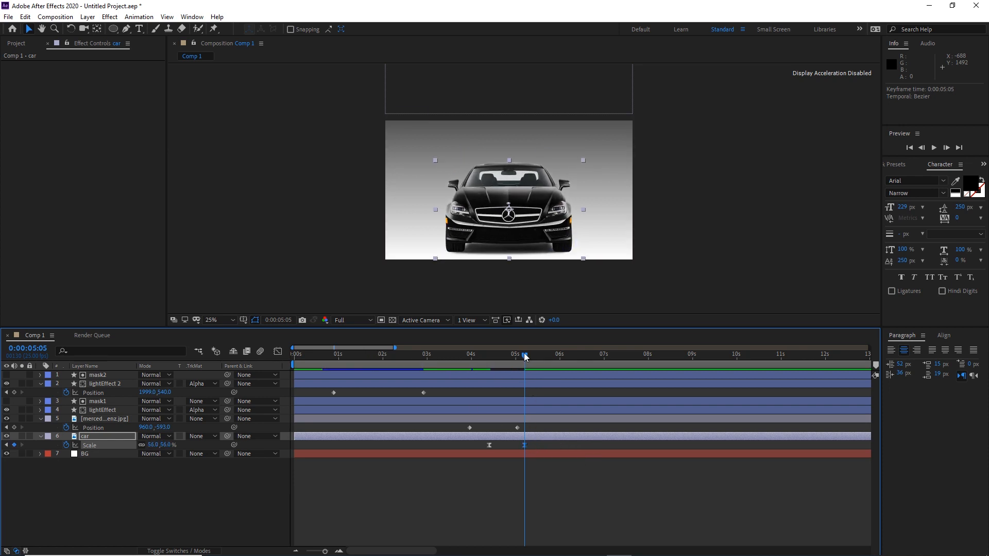
left_click_drag(514, 354, 489, 356)
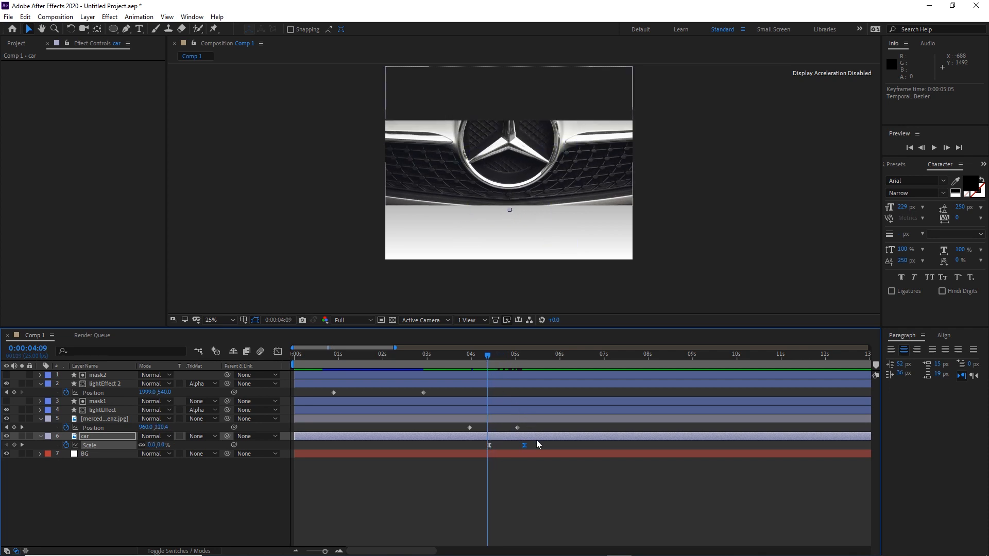
- Try both car Scale keyframes earlier, starting just after the badge image begins moving, and play from 0:00:03:09
left_click_drag(533, 443, 475, 450)
left_click_drag(486, 354, 443, 366)
key("space")
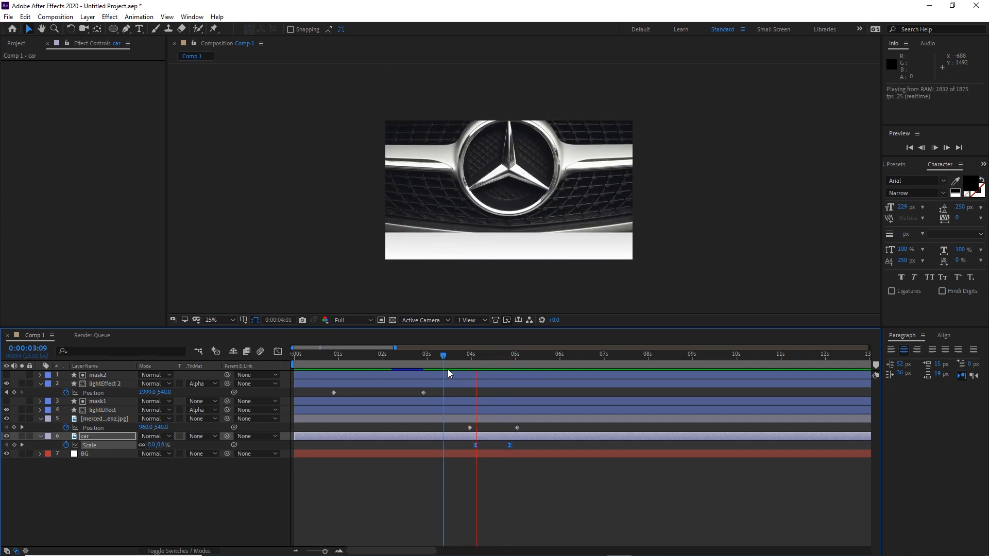
key("space")
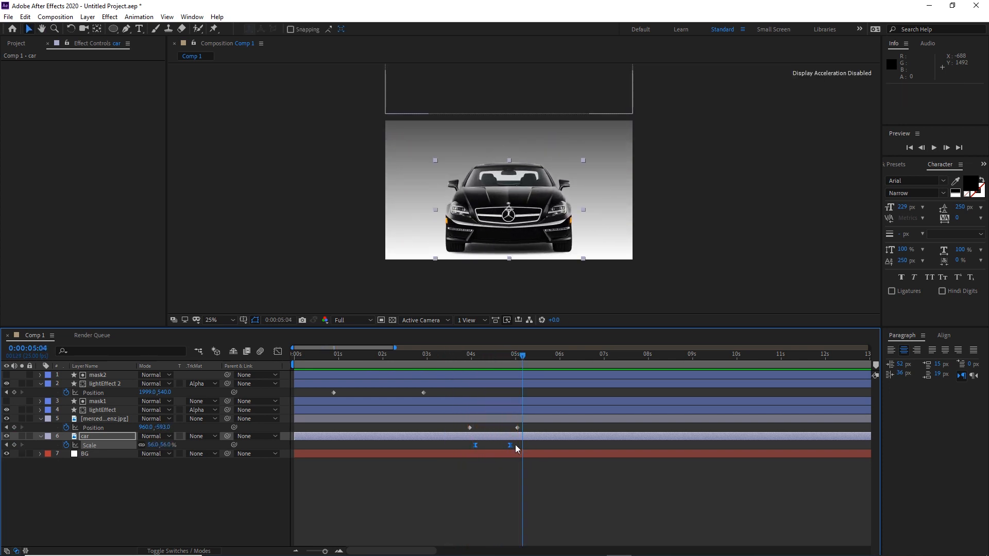
- Shift both car Scale keyframes to about 0:00:04:08 and 0:00:05:03 and play the animation from 0:00:01:10
left_click_drag(516, 444, 475, 448)
key("F9")
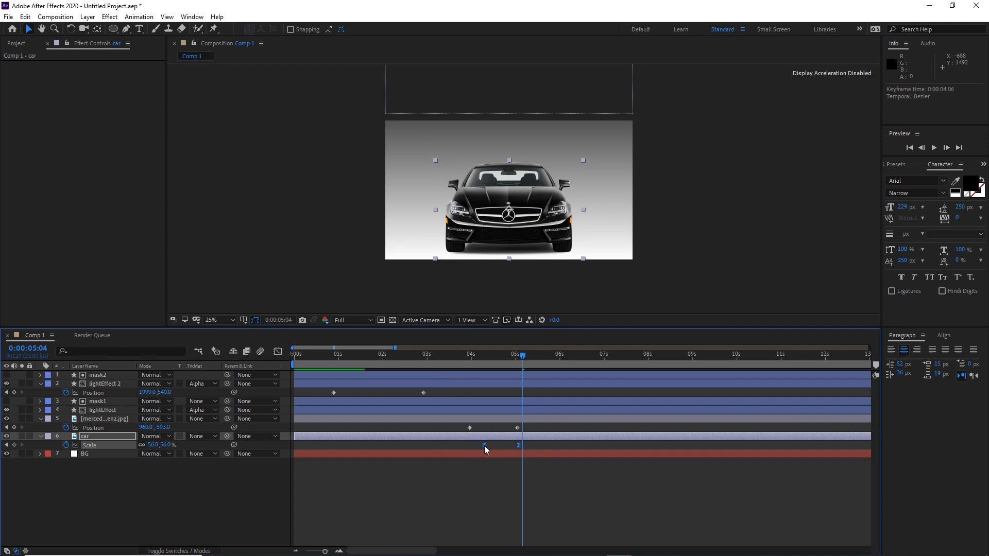
left_click_drag(524, 358, 356, 370)
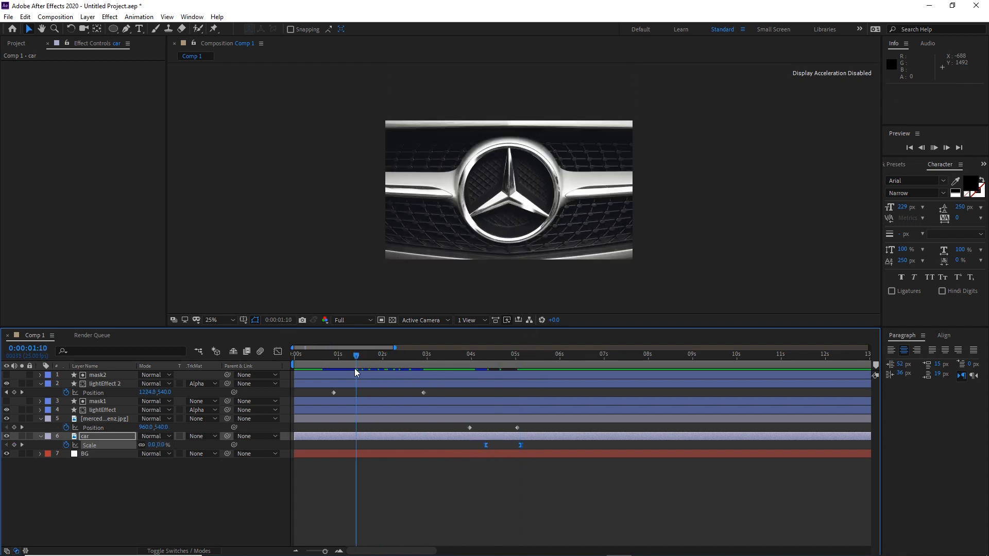
key("space")
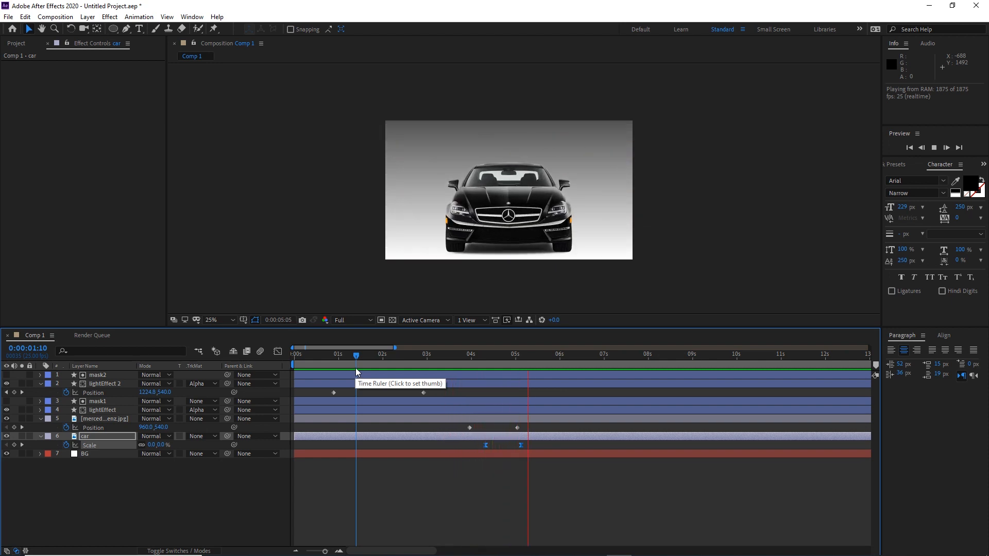
key("space")
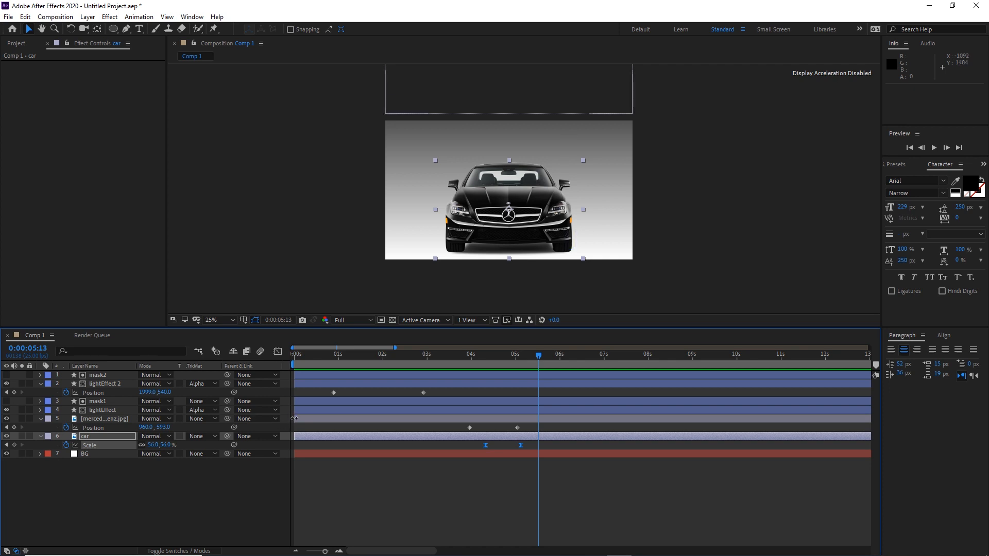
- Deselect all layers and activate the Ellipse tool with the car's grille and headlights framed at 100%
mouse_move(366, 555)
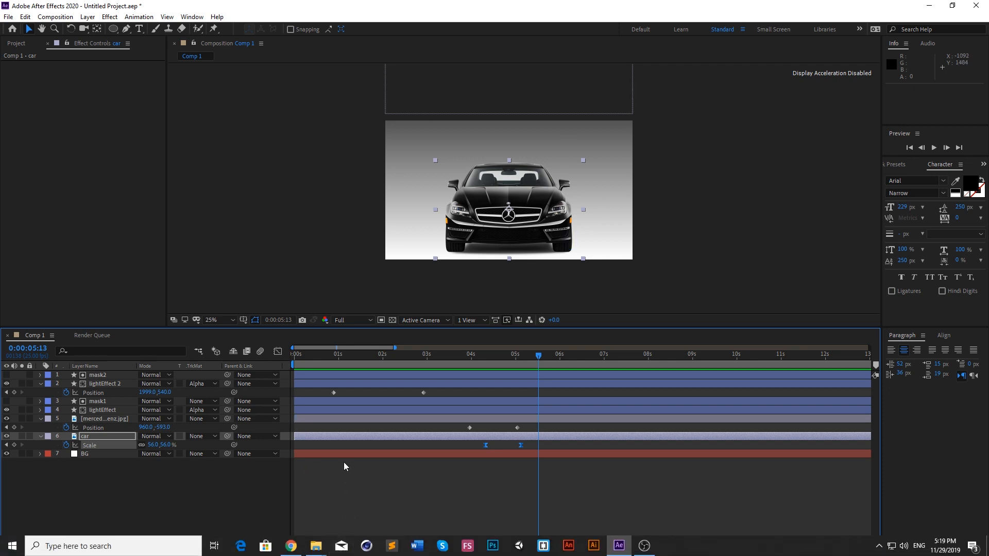
left_click(339, 551)
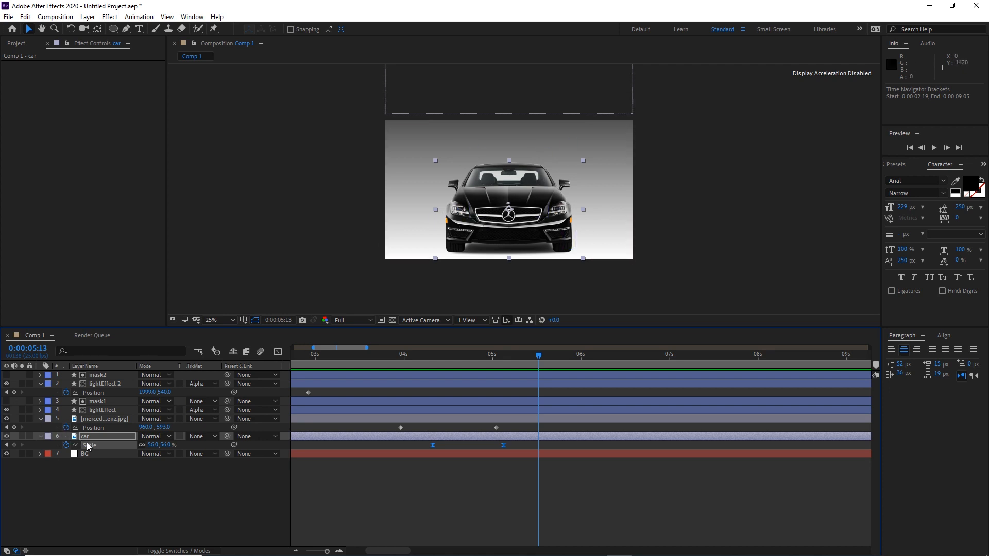
left_click(145, 483)
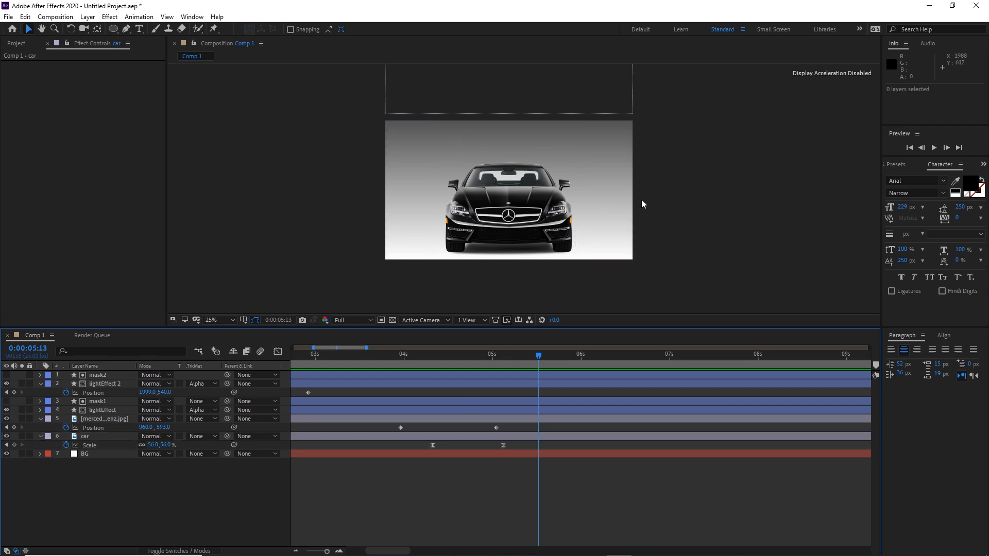
key("period")
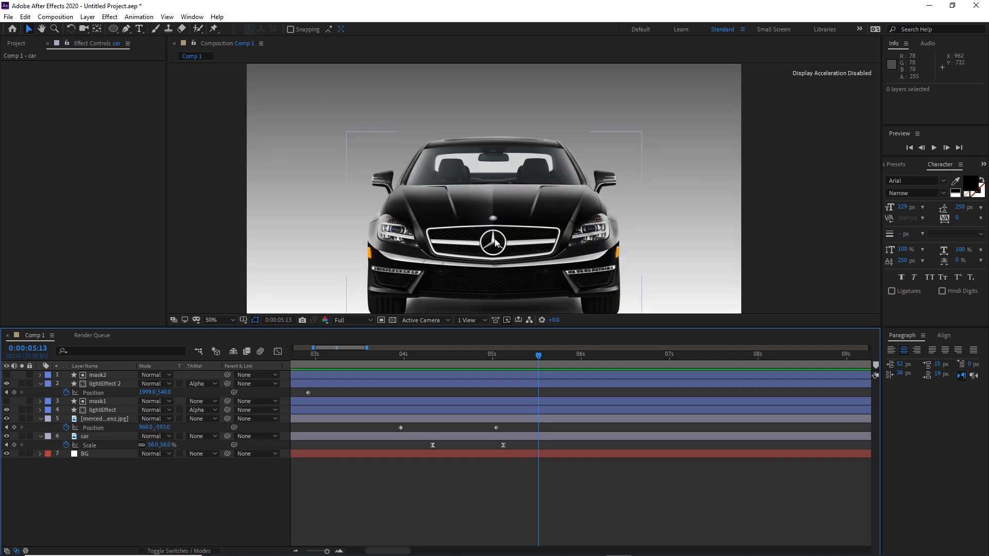
key("period")
key("h")
left_click_drag(510, 244, 519, 159)
key("v")
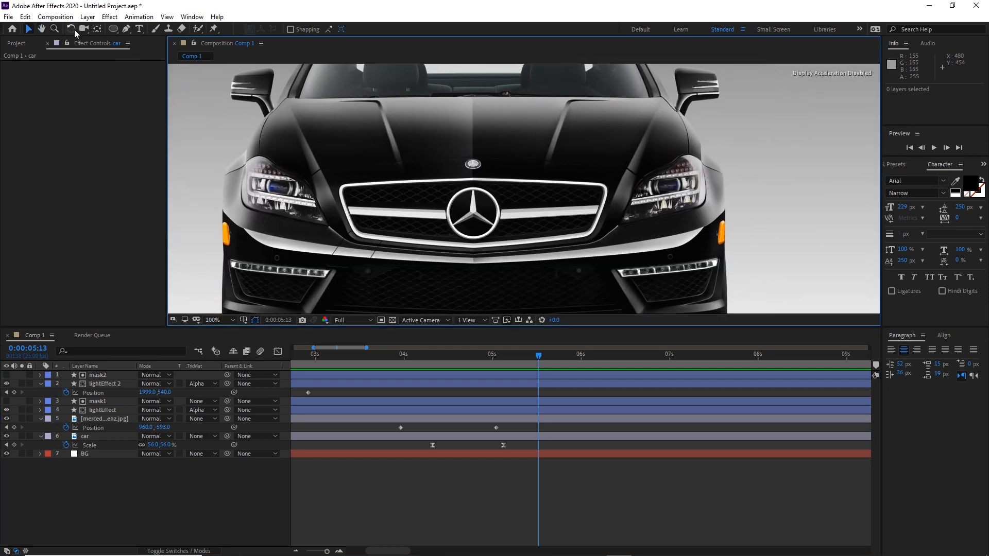
left_click(116, 30)
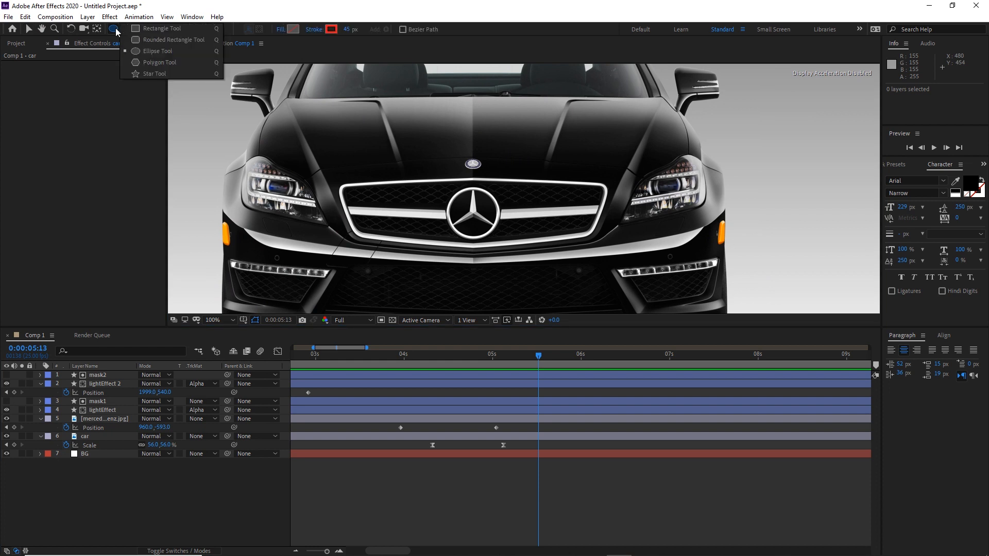
left_click(147, 54)
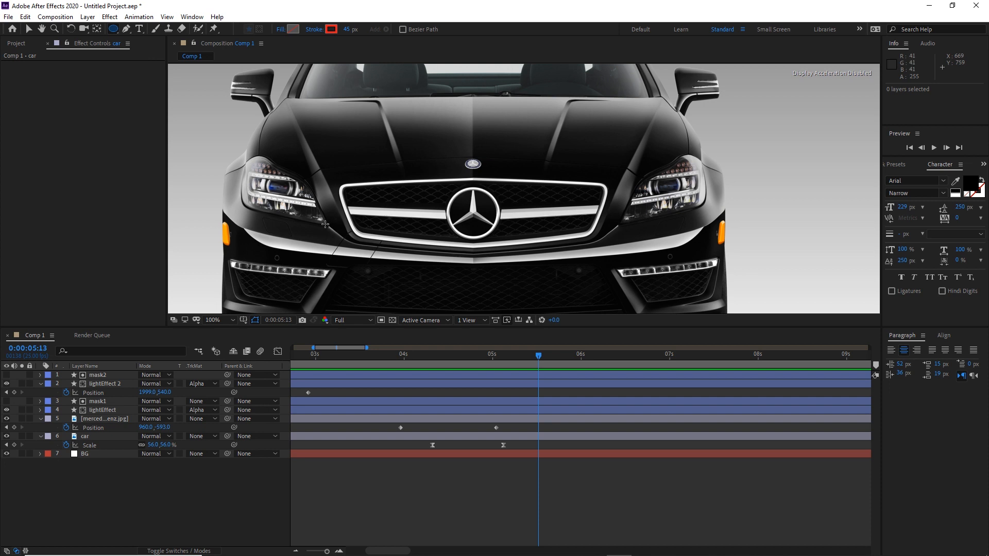
- Draw an ellipse about 183 × 112 px over the headlight on the viewer's left, with a solid white fill and 0 px stroke
left_click(281, 29)
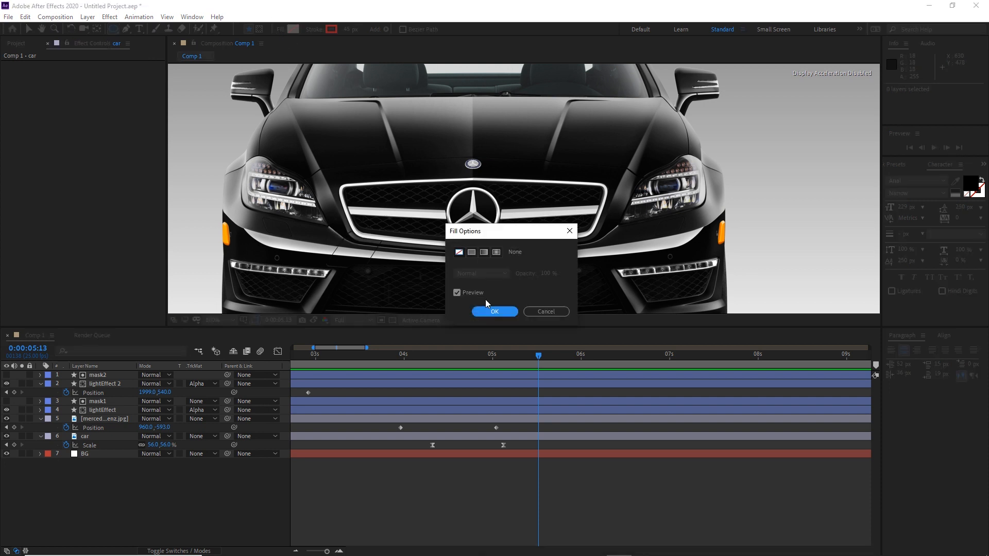
left_click(473, 252)
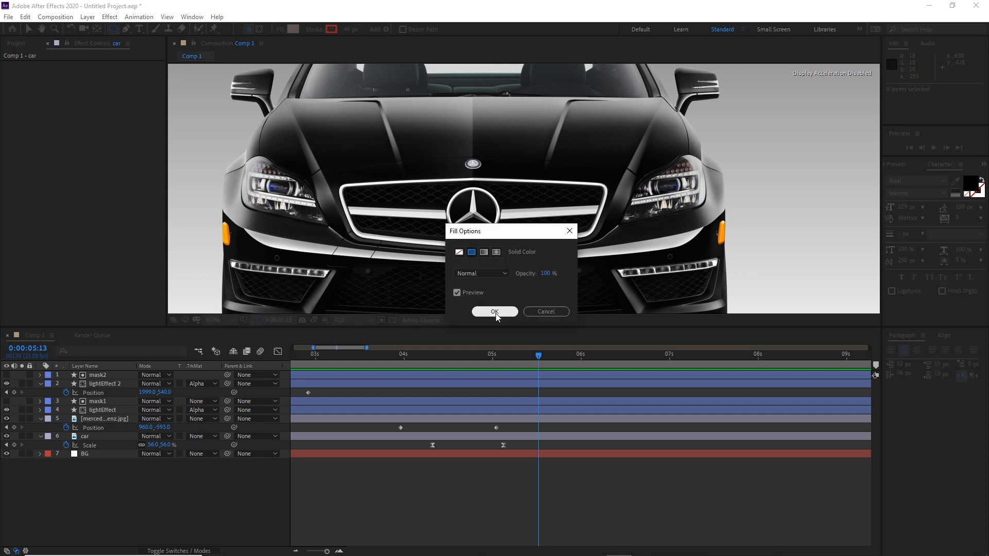
left_click(489, 311)
left_click(349, 29)
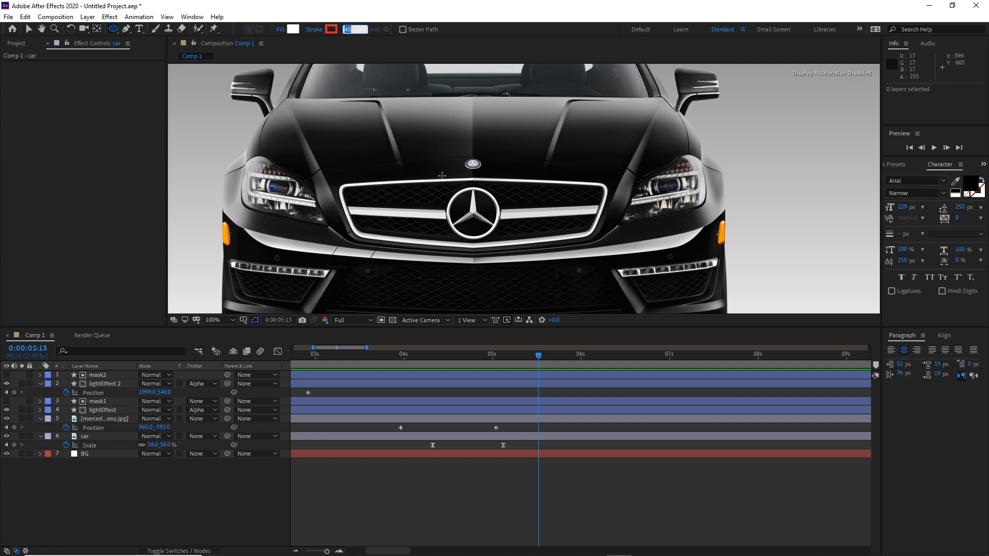
type("0")
key("Return")
mouse_move(329, 225)
left_mouse_down()
mouse_move(279, 184)
mouse_move(233, 167)
left_mouse_up()
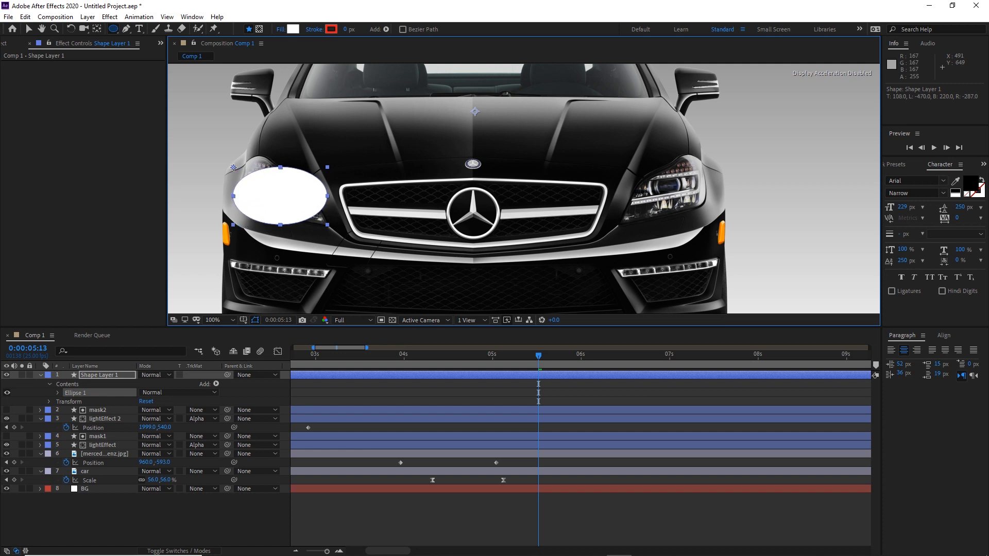
- Rename the ellipse's shape layer to "light"
left_click(116, 513)
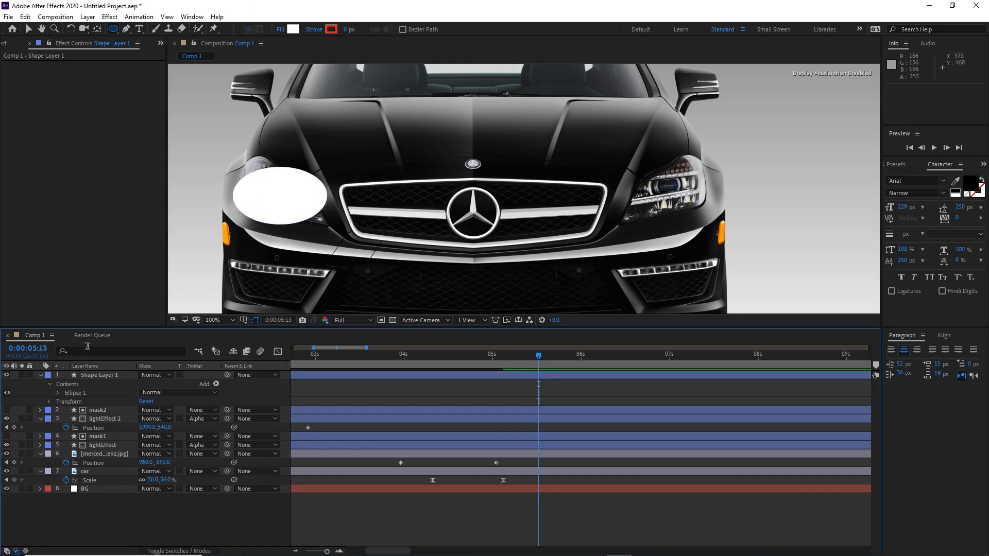
left_click(107, 377)
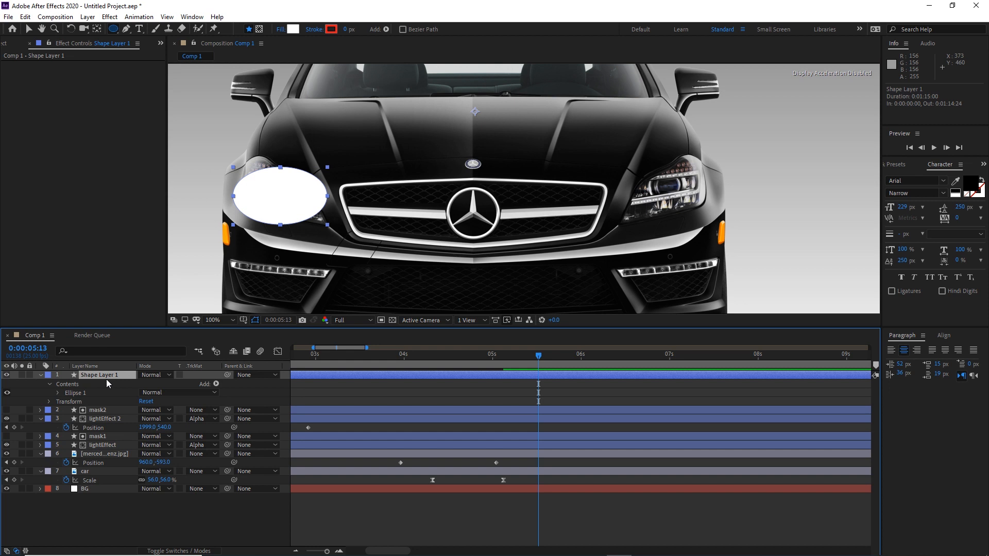
key("Return")
type("li")
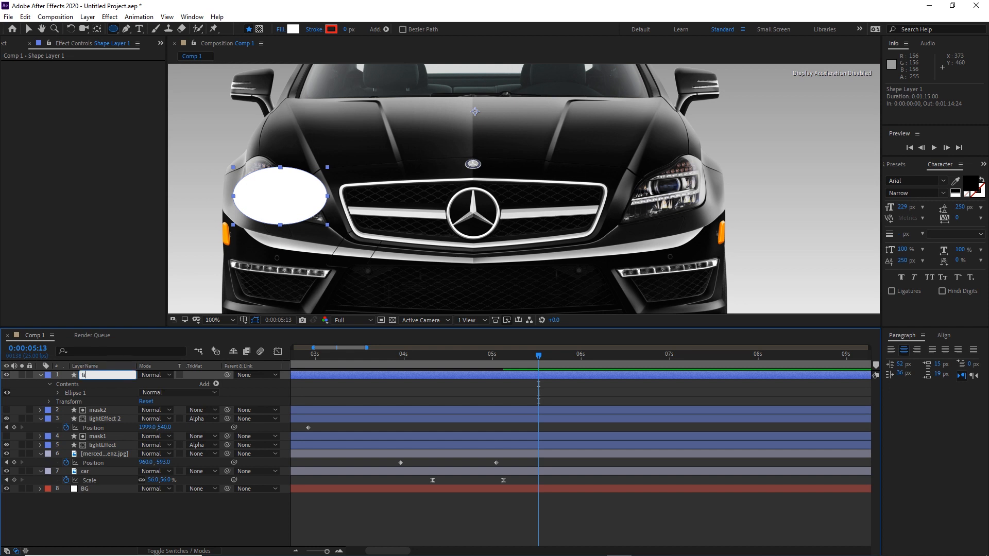
type("ght")
left_click(88, 531)
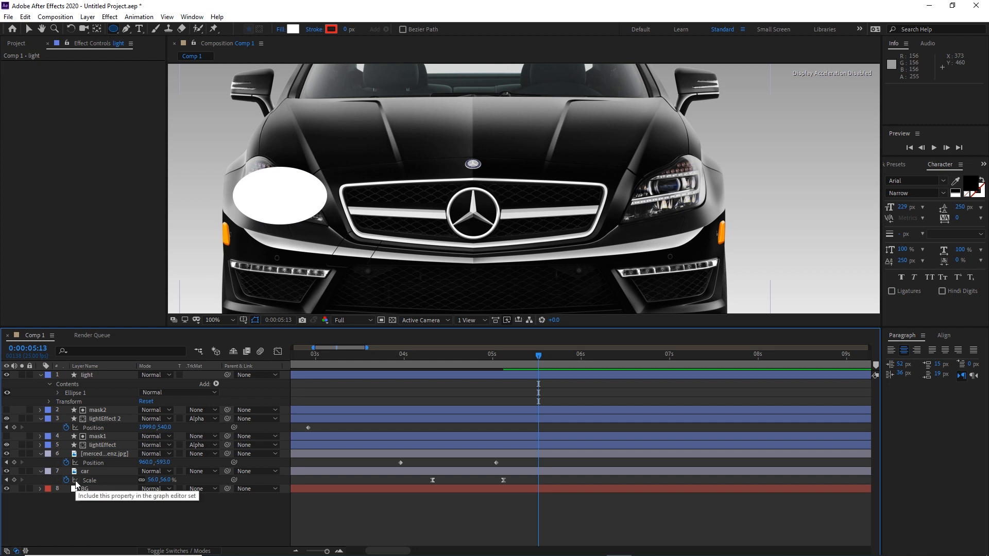
- Apply a Gaussian Blur to the light layer with Blurriness set to 65.5
left_click(89, 376)
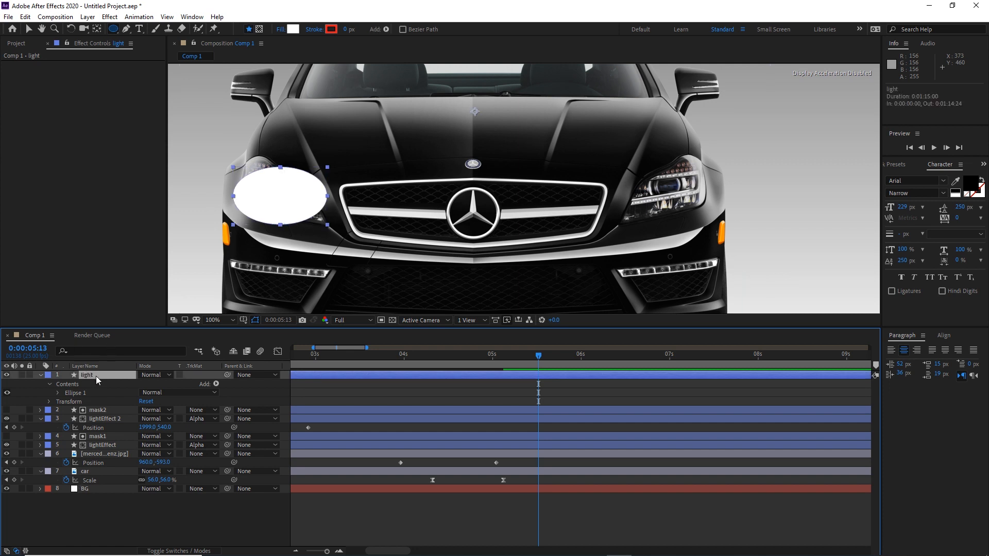
left_click(109, 18)
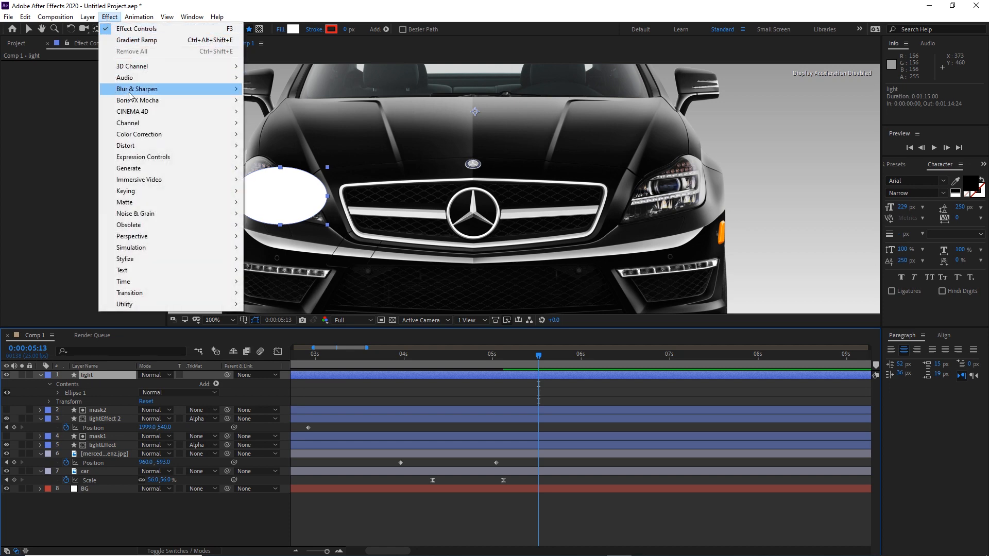
mouse_move(137, 91)
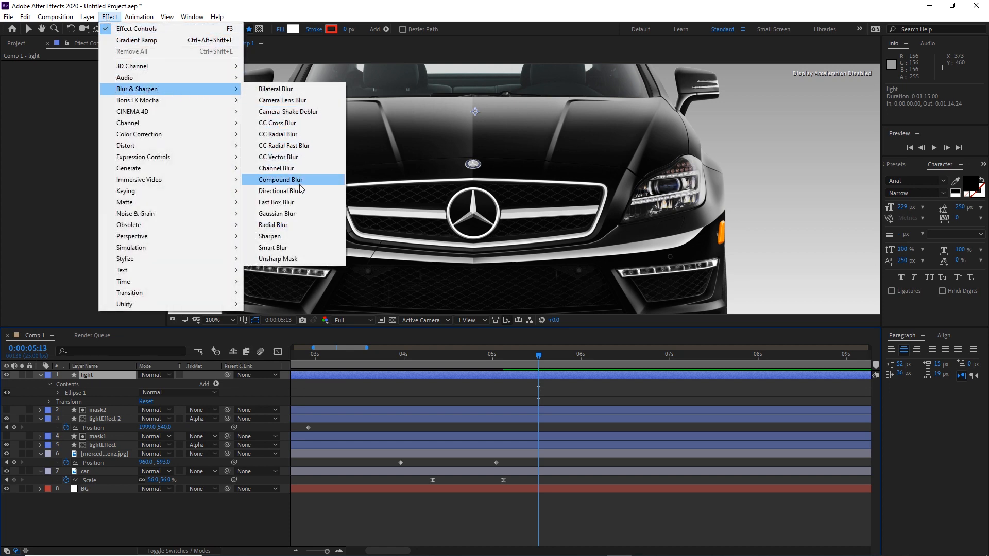
left_click(286, 215)
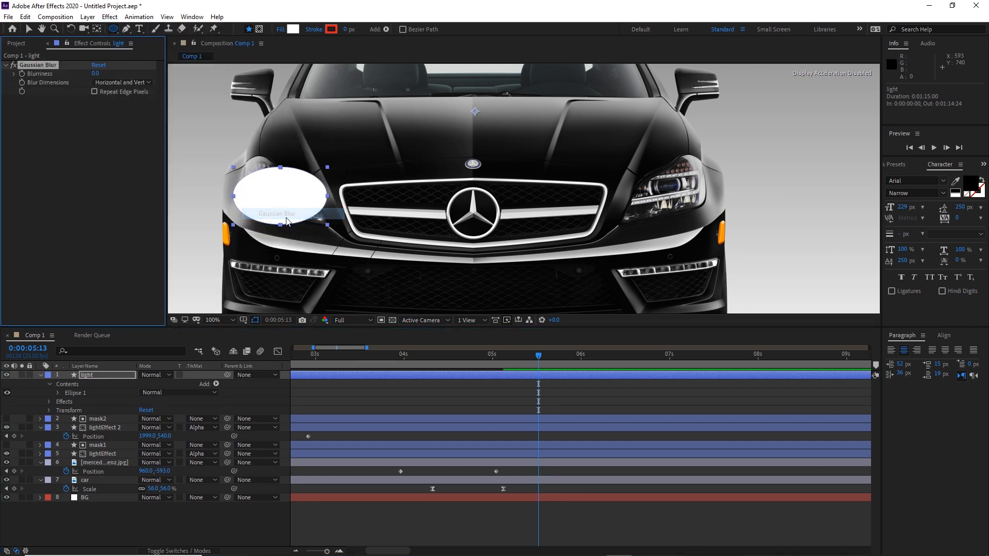
left_click_drag(96, 74, 399, 85)
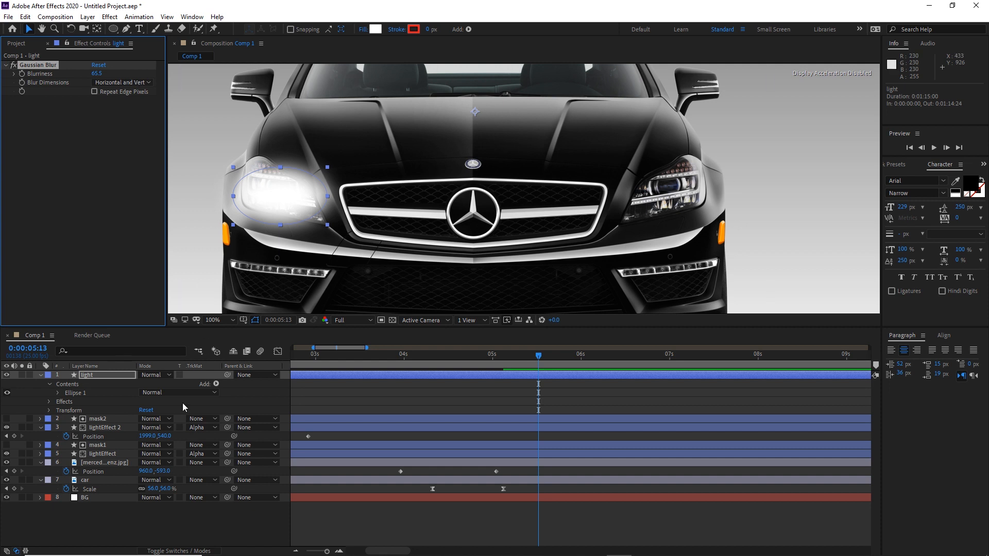
left_click(174, 522)
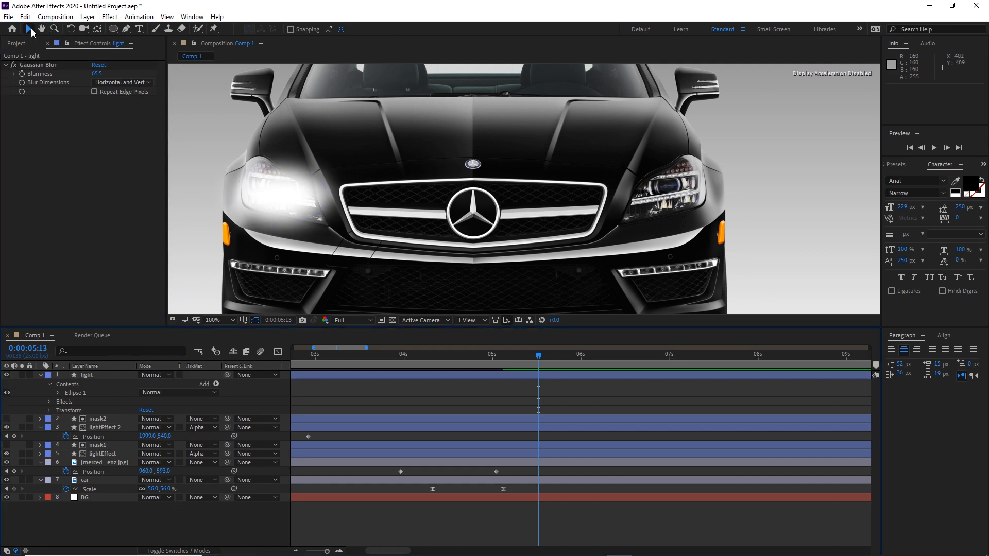
- Change the light layer's fill to a very pale warm yellow, FFFEF4
left_click(291, 208)
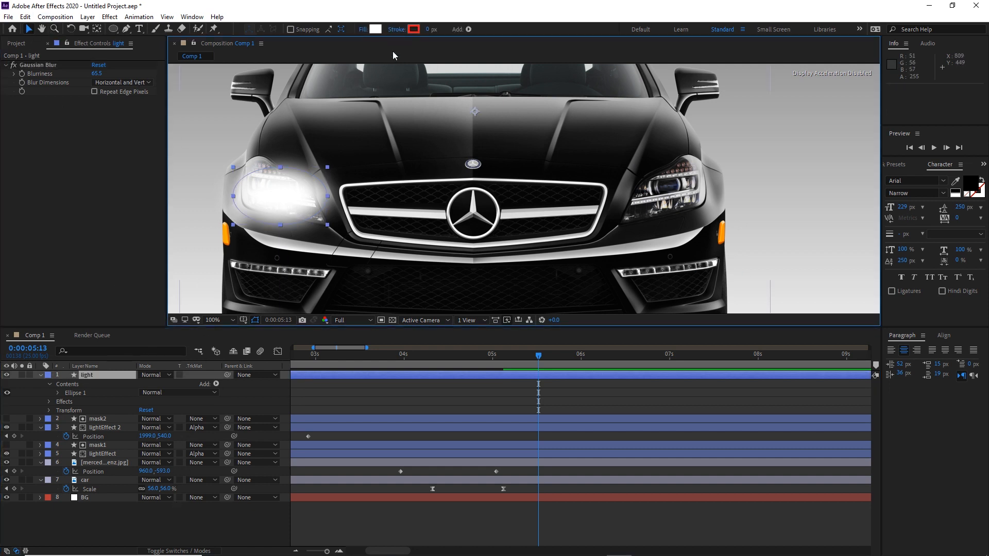
left_click(376, 29)
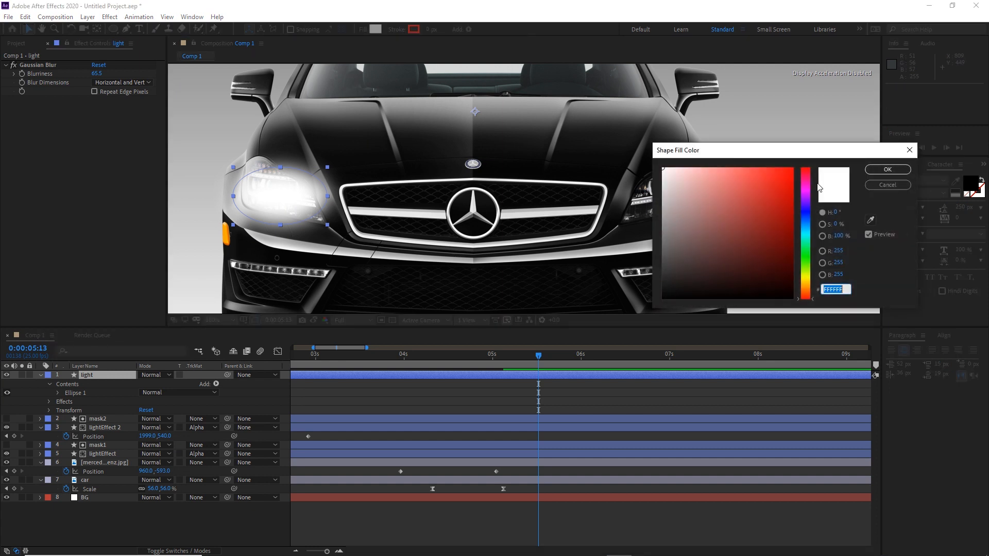
left_click(808, 284)
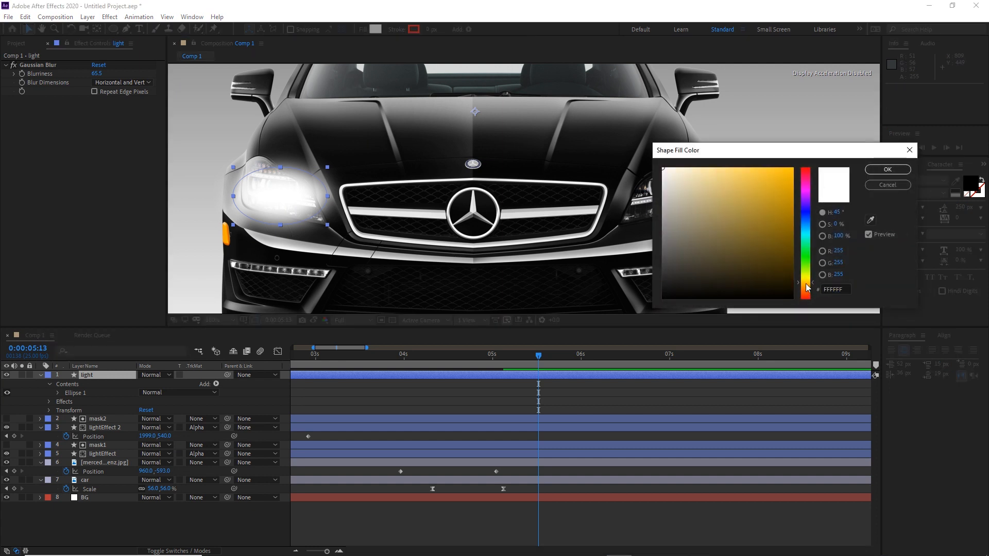
left_click_drag(806, 283, 807, 279)
left_click(673, 165)
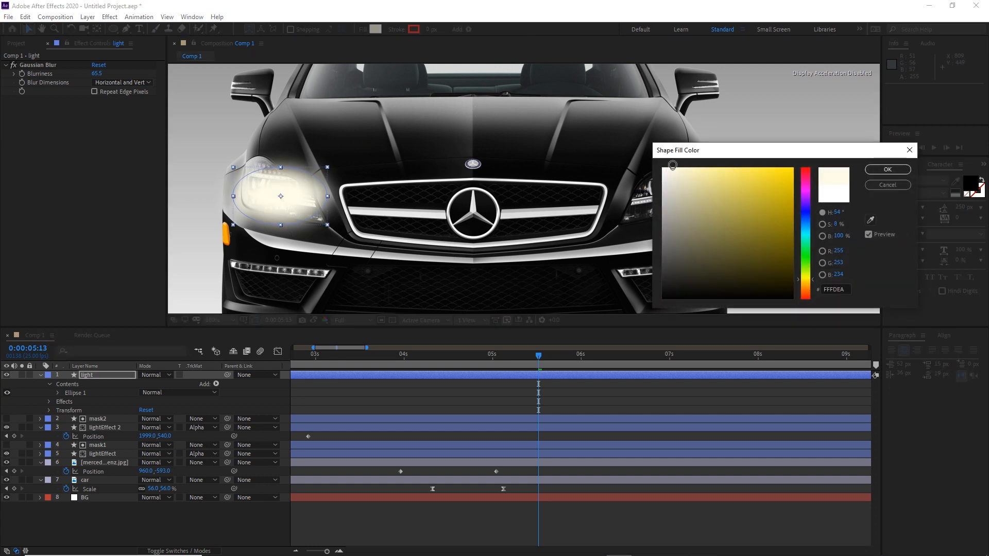
left_click_drag(672, 165, 668, 167)
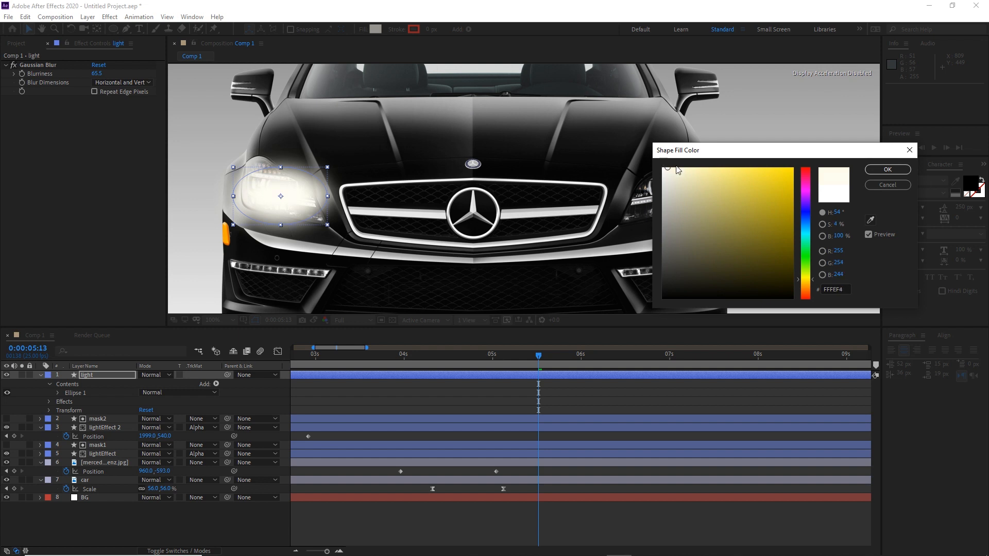
left_click(888, 170)
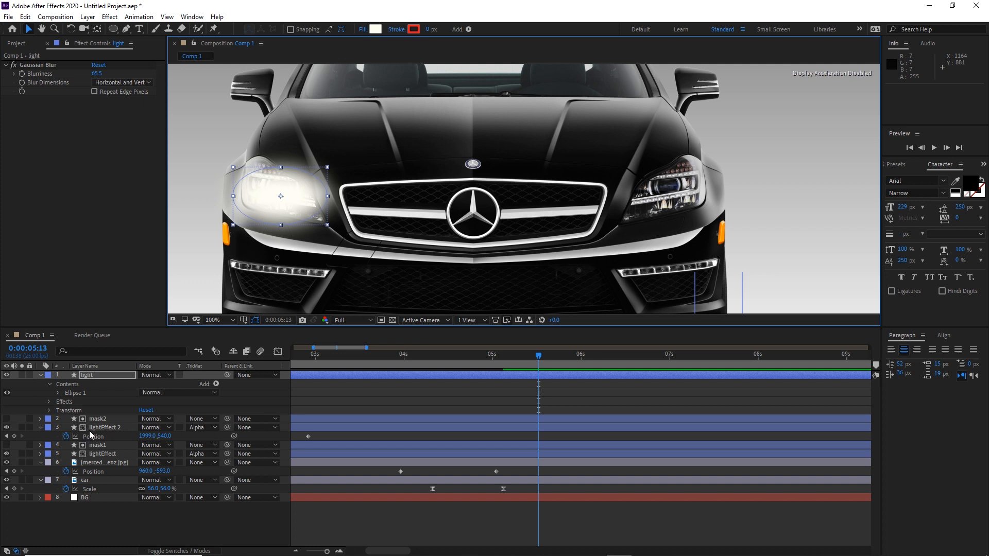
- Try rotating the light layer to 345° about its anchor point on the hood, and undo the rotation
key("r")
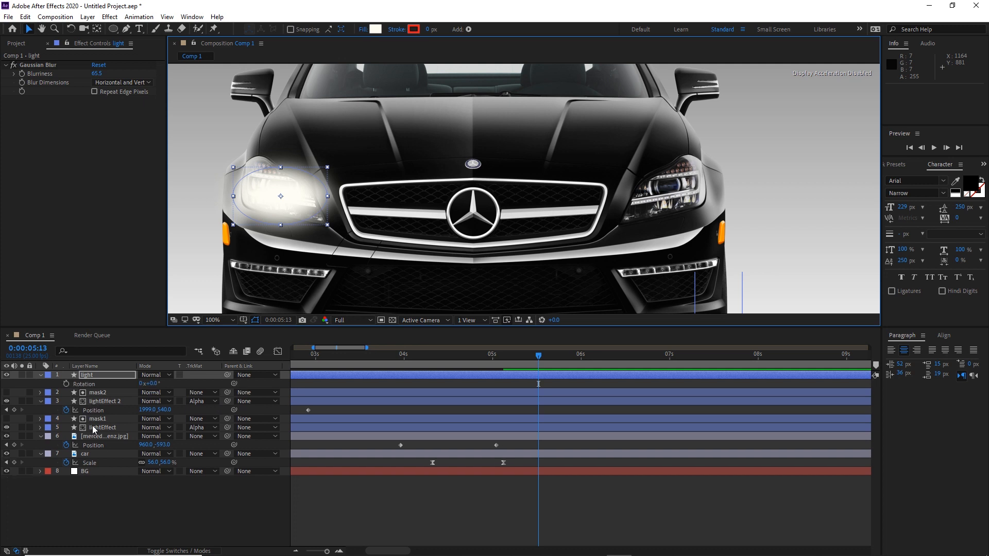
left_click_drag(154, 384, 159, 384)
key("ctrl+z")
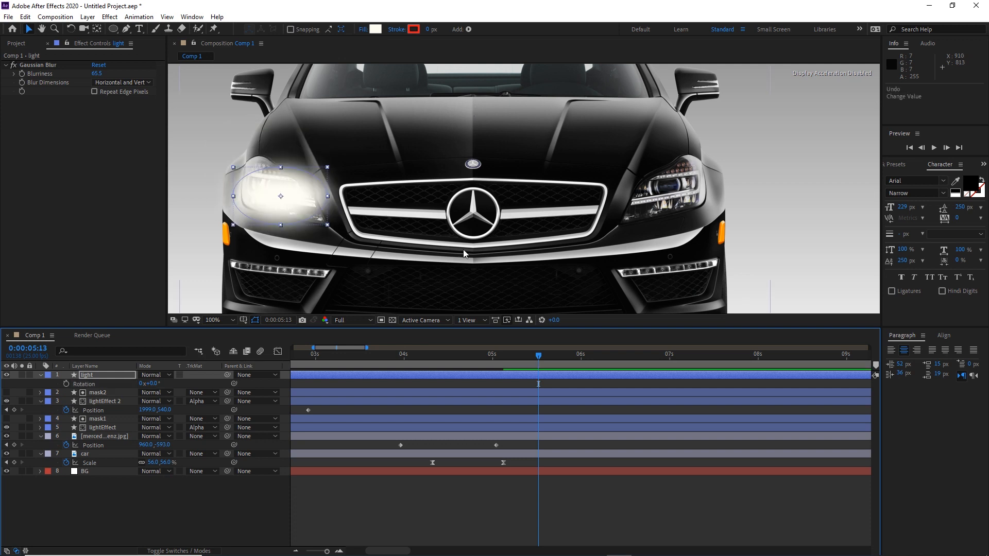
scroll(428, 202, "down", 2)
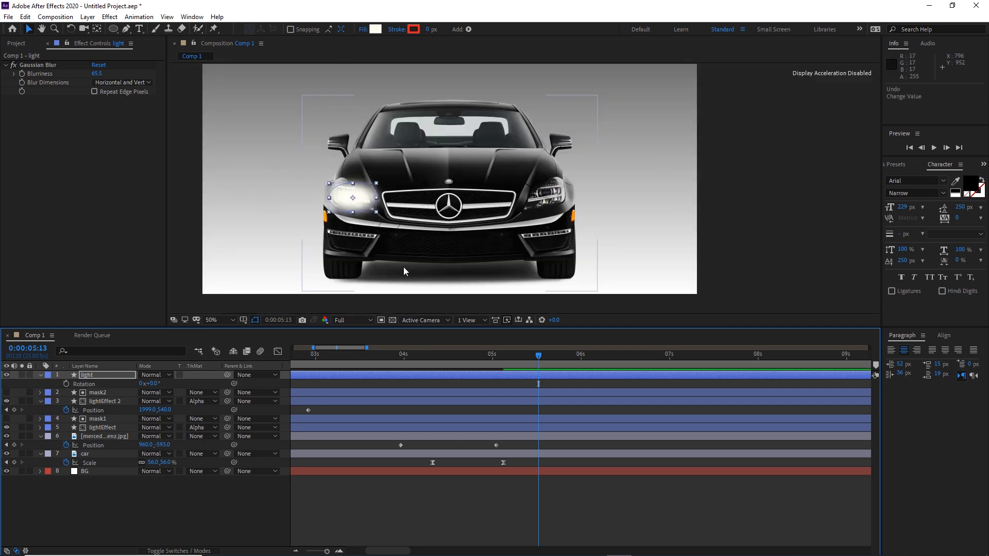
left_click(85, 375)
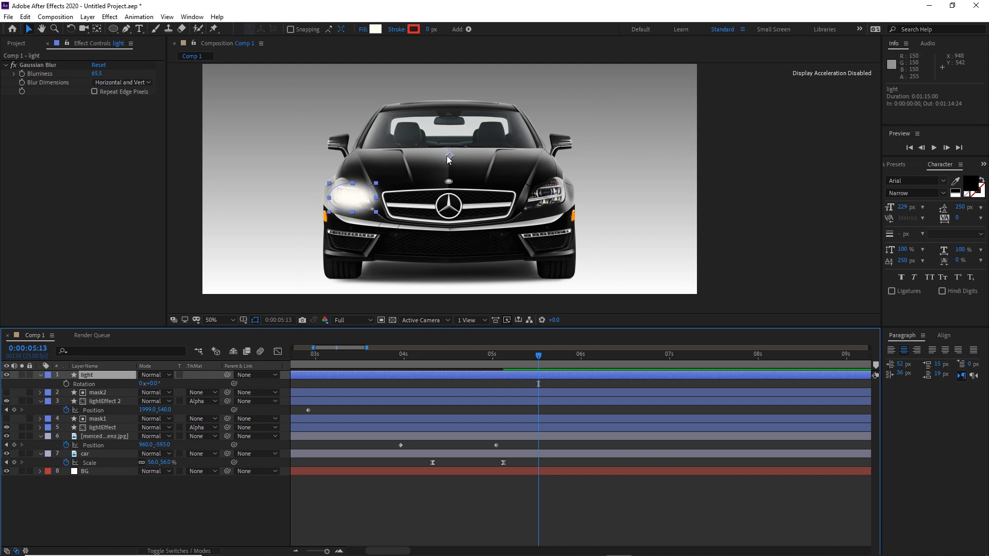
left_click_drag(154, 384, 316, 371)
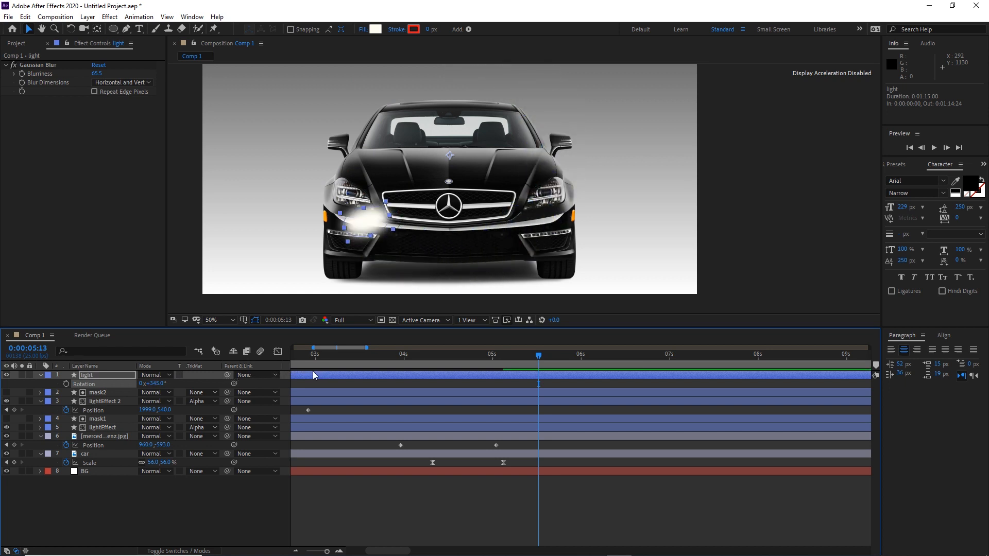
key("ctrl+z")
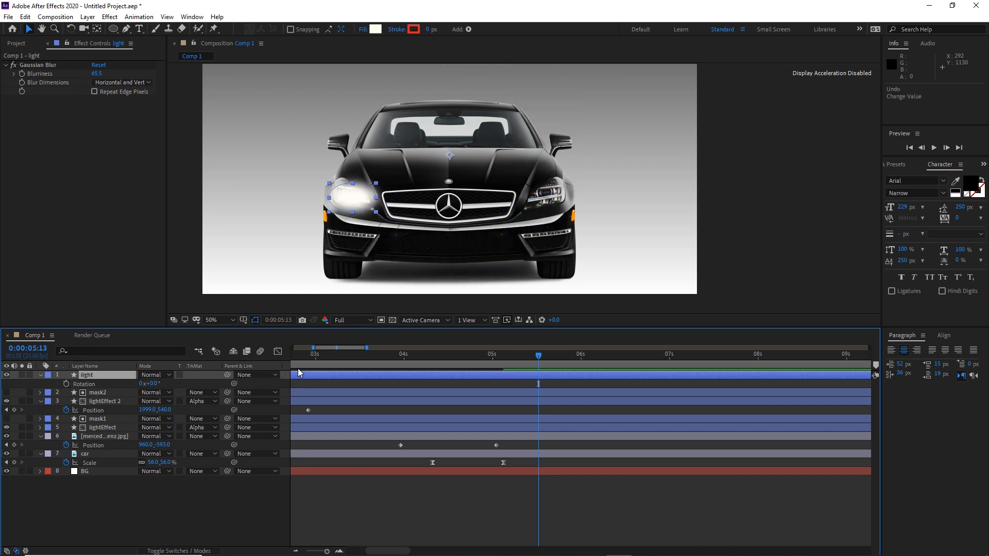
- Move the light layer's anchor point to the centre of the headlight glow and set the layer's rotation to 14°
key("y")
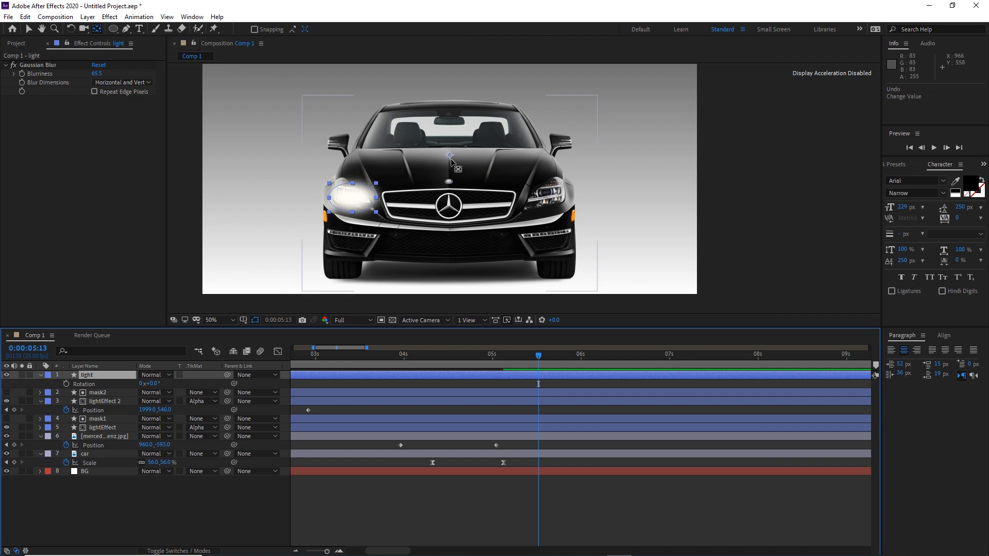
left_click_drag(445, 159, 359, 200)
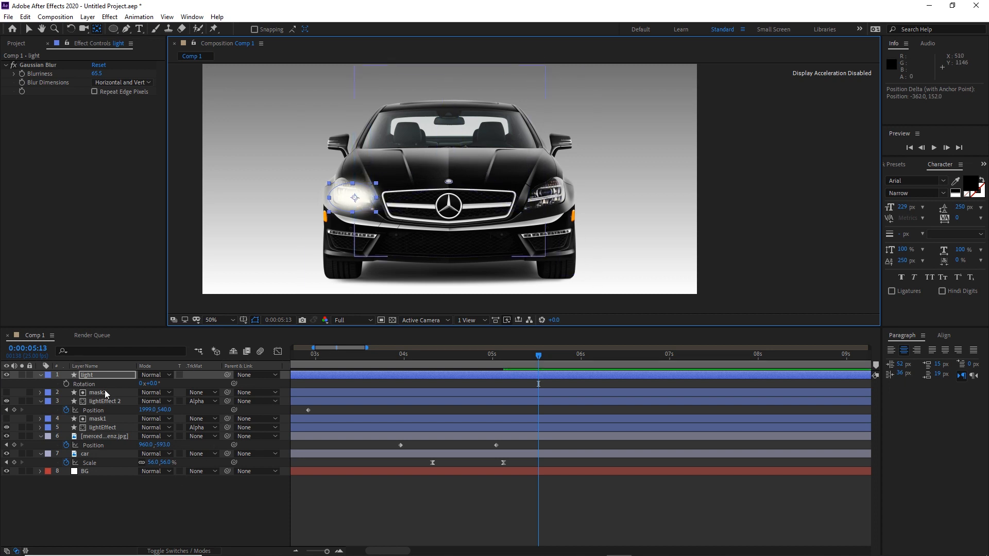
left_click_drag(151, 384, 158, 384)
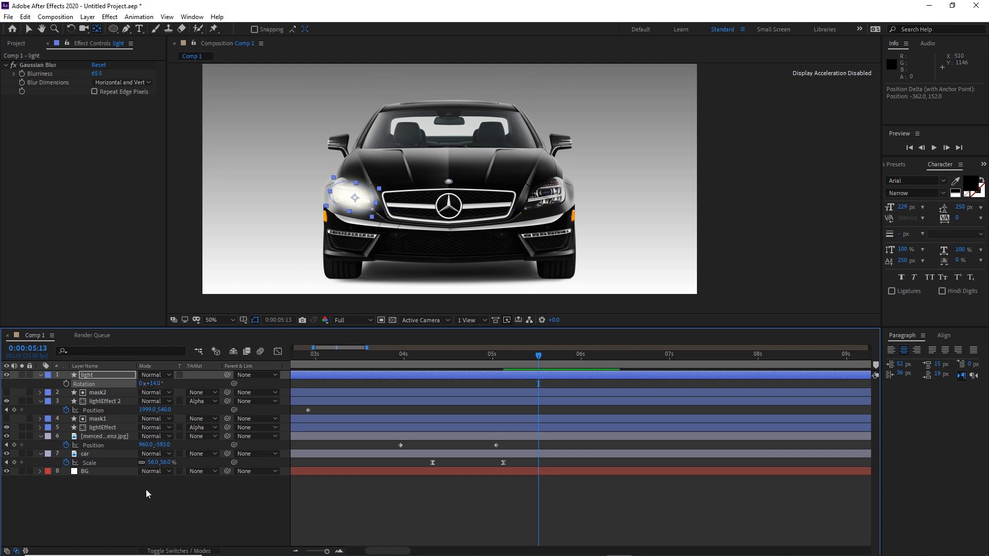
left_click(137, 503)
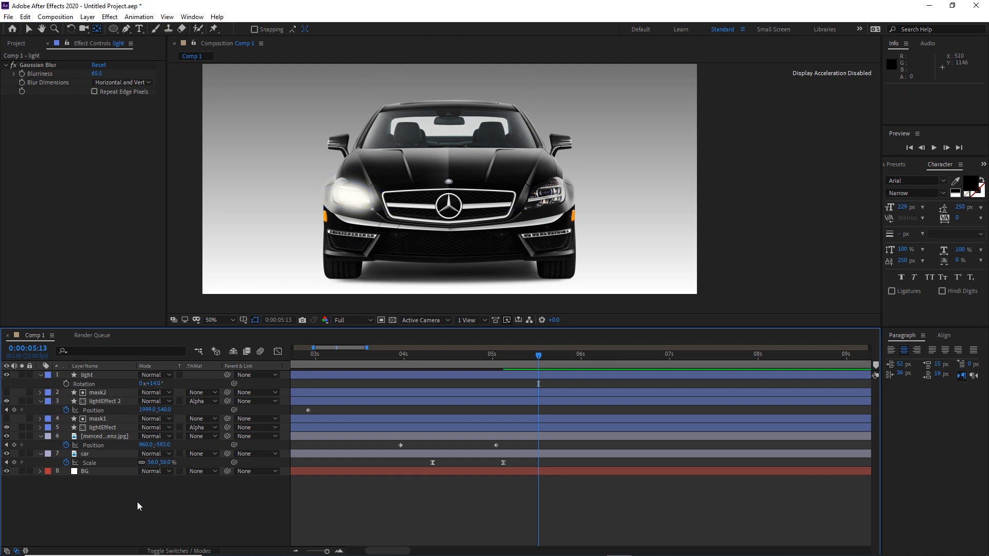
- Duplicate the light layer and move the copy horizontally to X 1344.9, over the other headlight
left_click(88, 375)
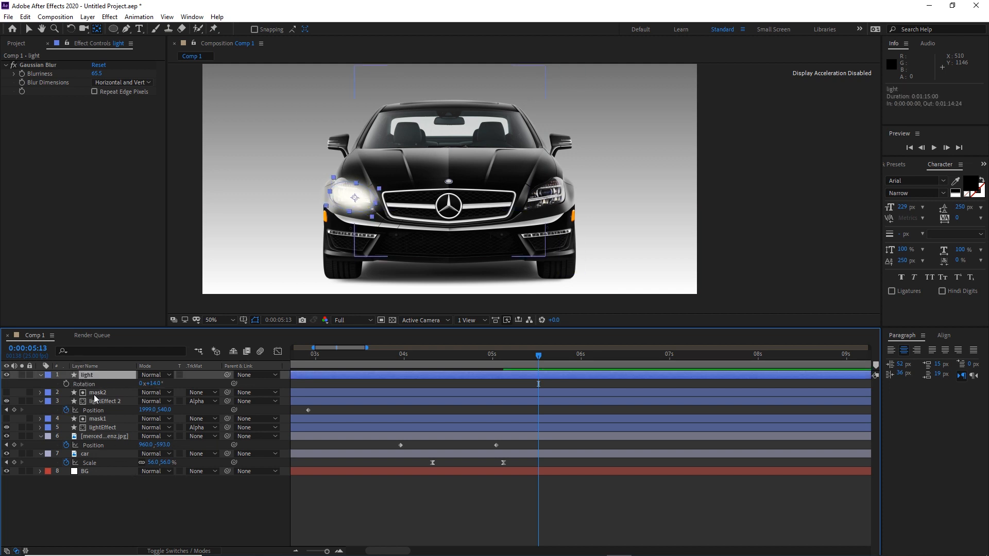
key("ctrl+d")
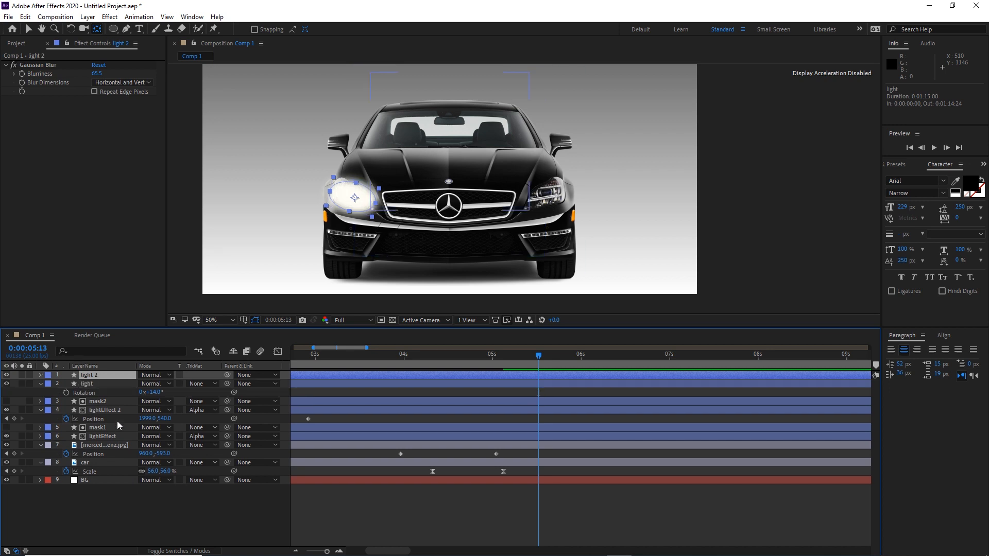
key("p")
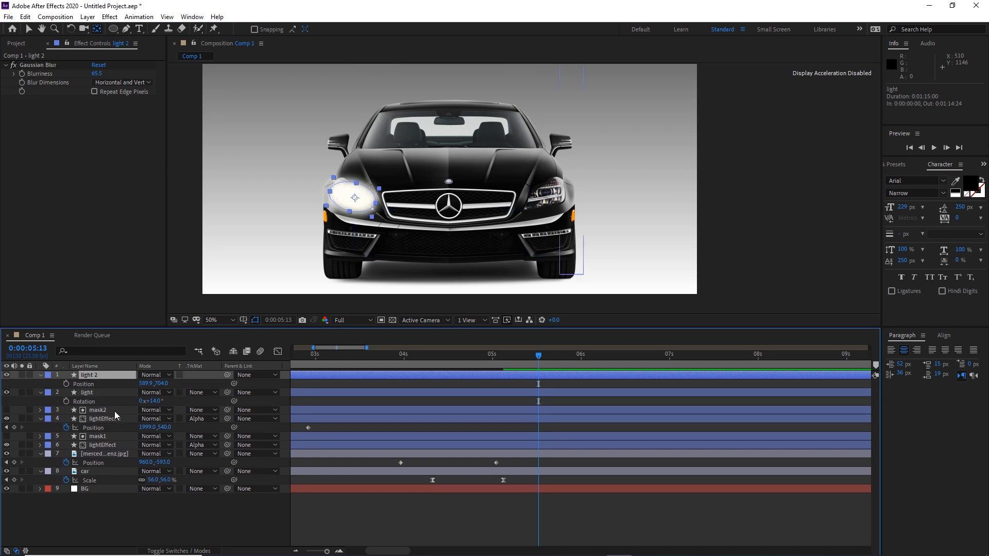
left_click_drag(146, 384, 546, 387)
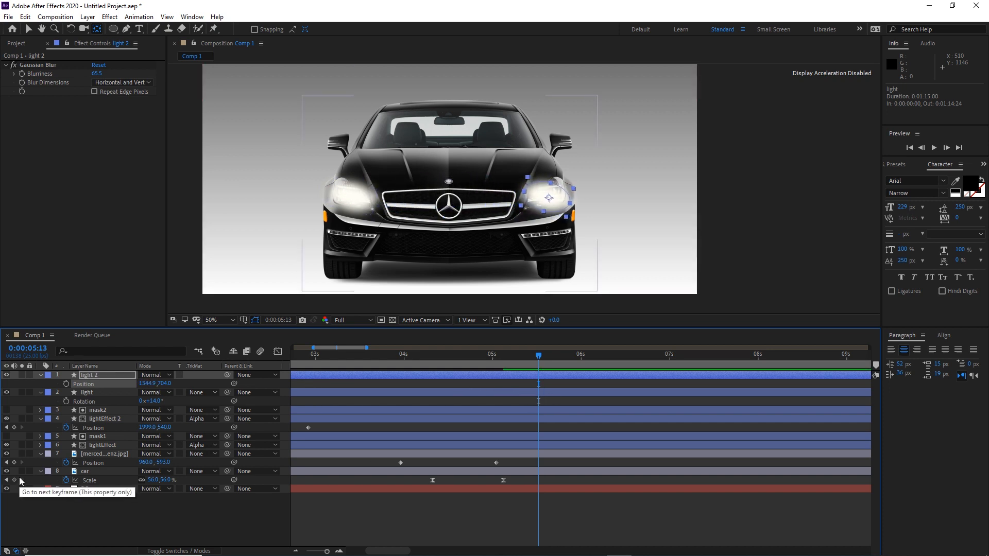
- Set the light 2 layer's rotation to -14° to mirror the other headlight's glow
key("r")
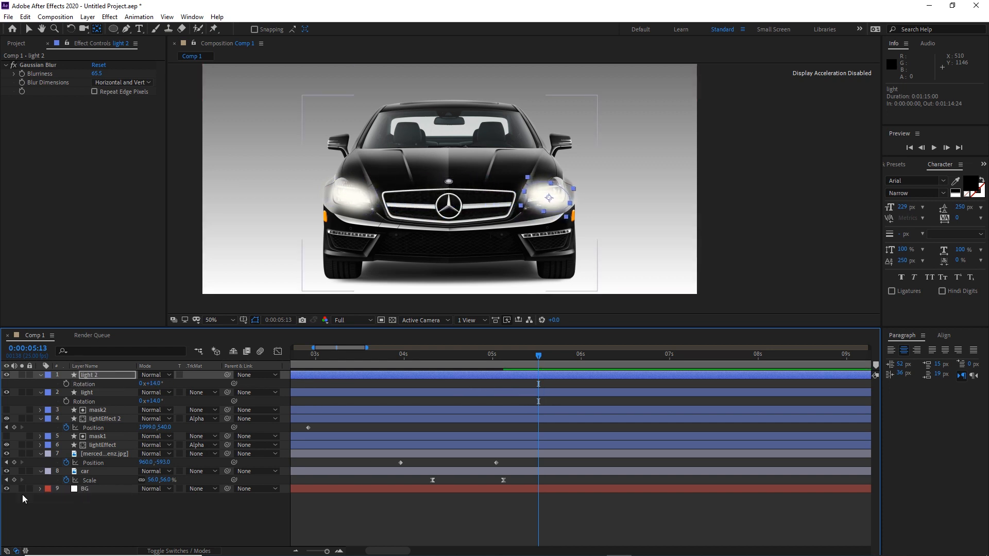
left_click(153, 384)
type("-14")
left_click(129, 504)
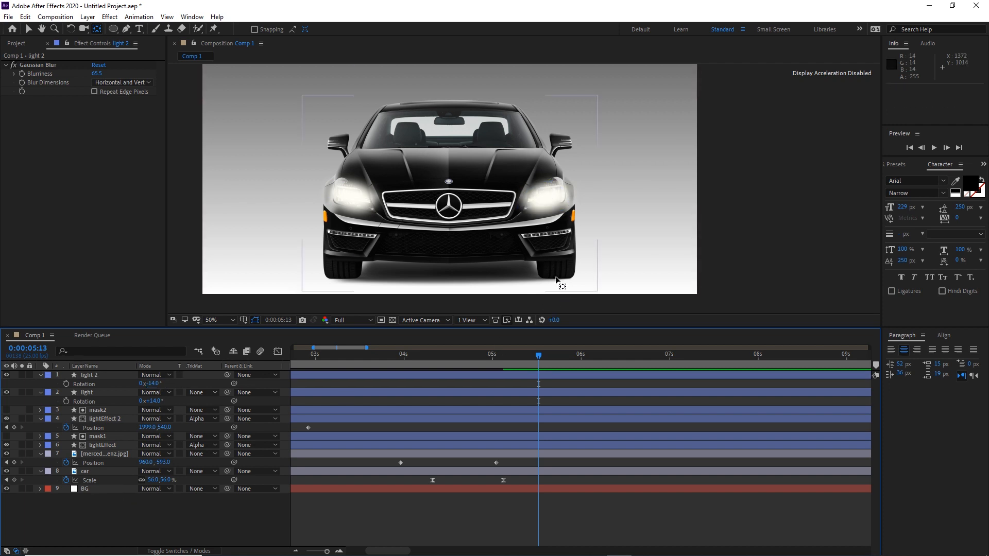
- Scale both the light and light 2 layers to 101%
left_click(82, 393)
left_click(85, 377, "shift")
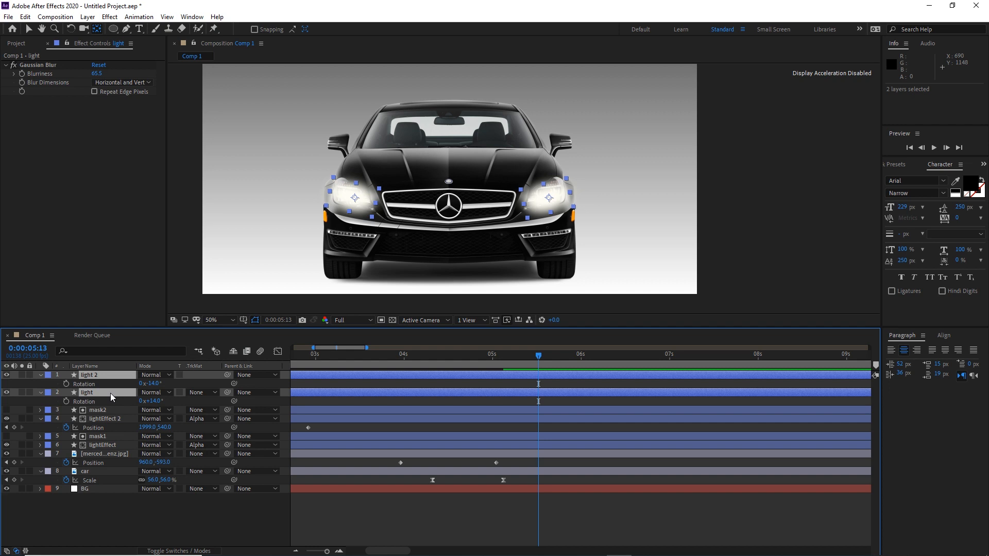
key("s")
left_click_drag(171, 384, 188, 400)
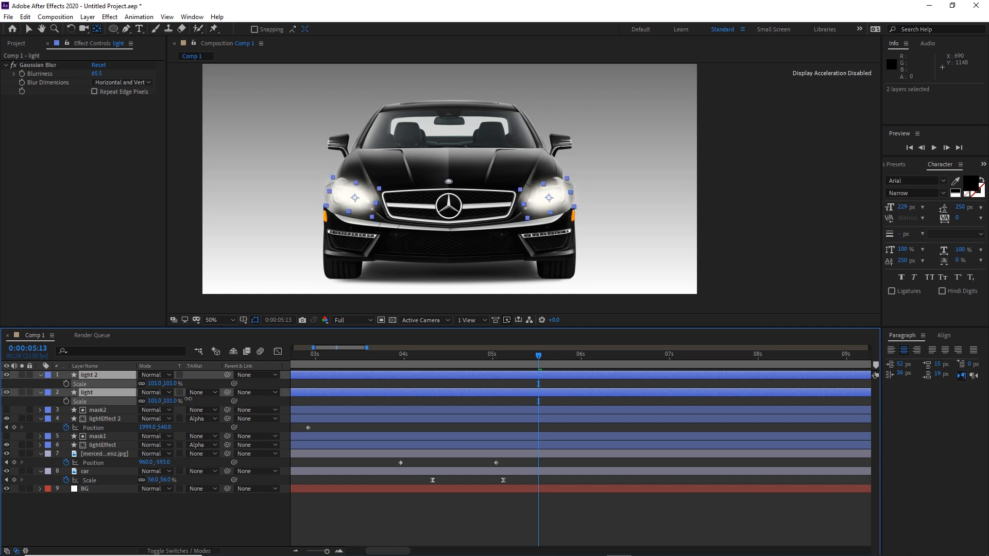
left_click(129, 510)
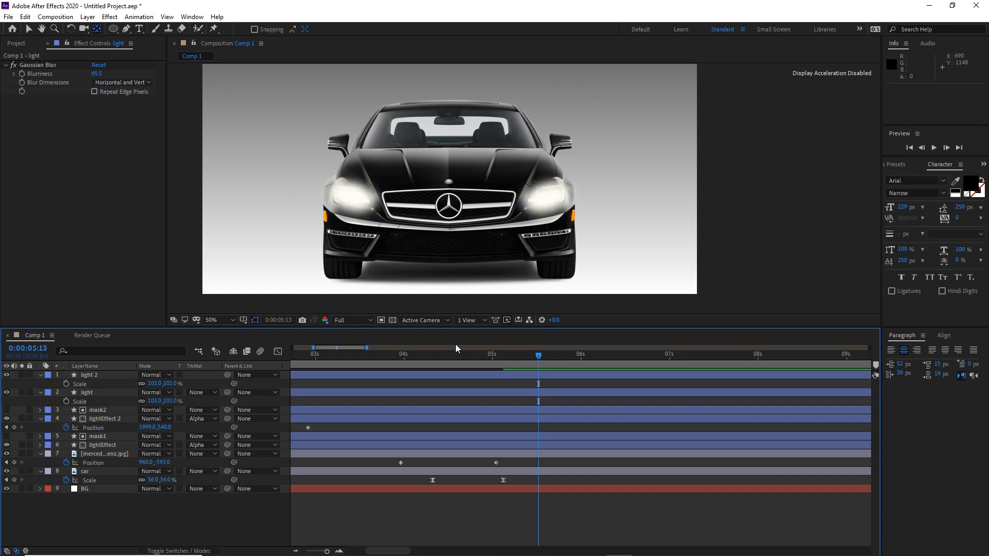
- Scale both the light and light 2 layers down to 88%
left_click(82, 375)
left_click(88, 393, "ctrl")
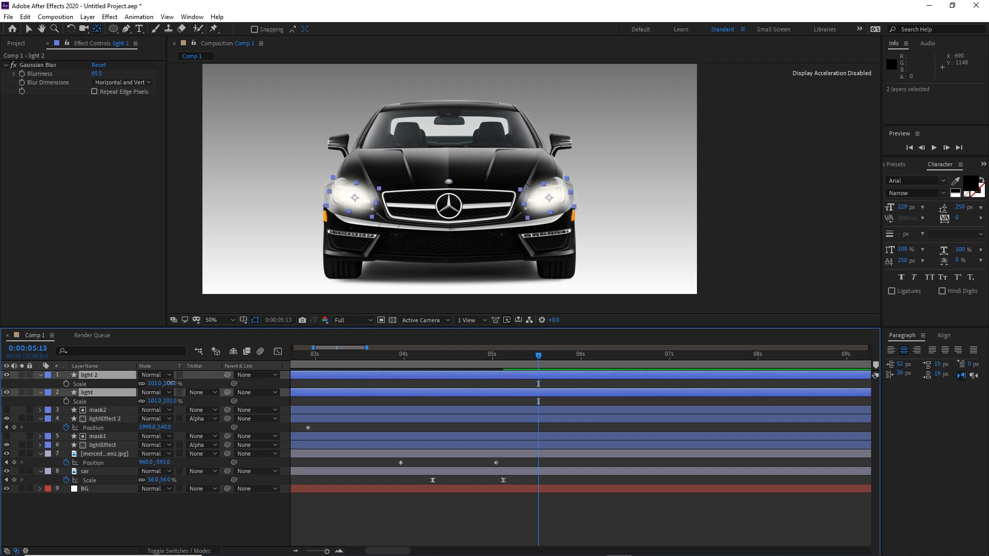
left_click_drag(170, 384, 157, 384)
left_click(155, 523)
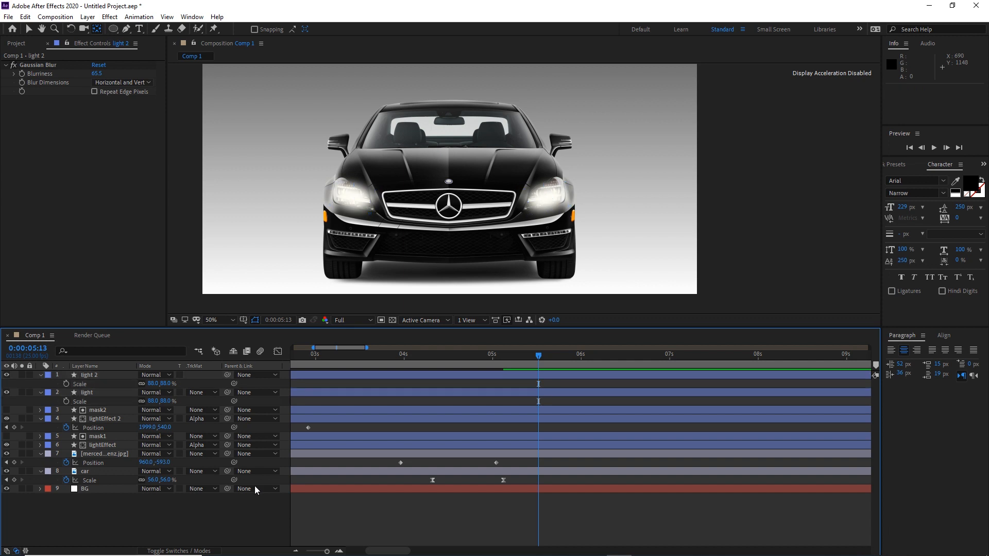
scroll(545, 205, "down", 1)
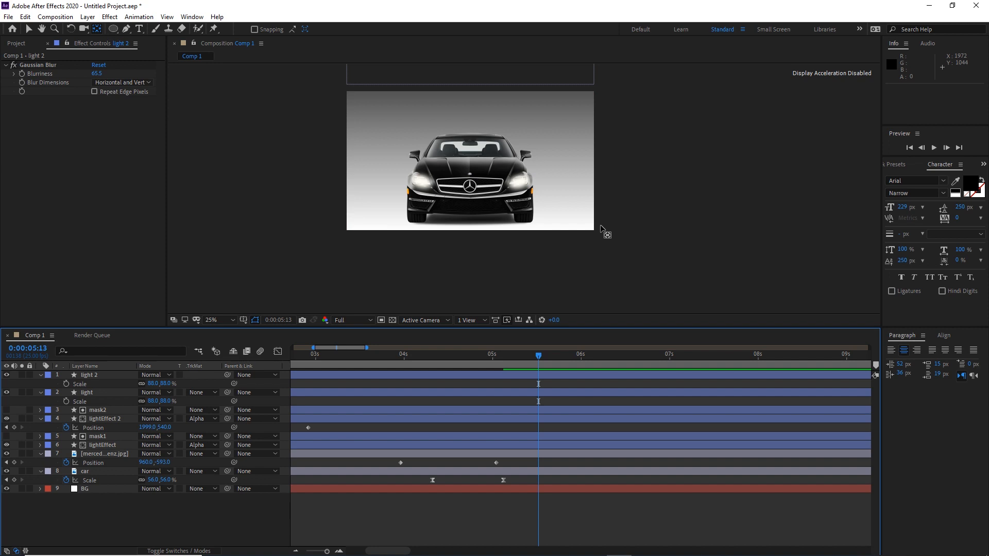
- Add a scale keyframe to both the light and light 2 layers at 0:00:05:05, just after the car finishes scaling in
left_click_drag(539, 355, 430, 359)
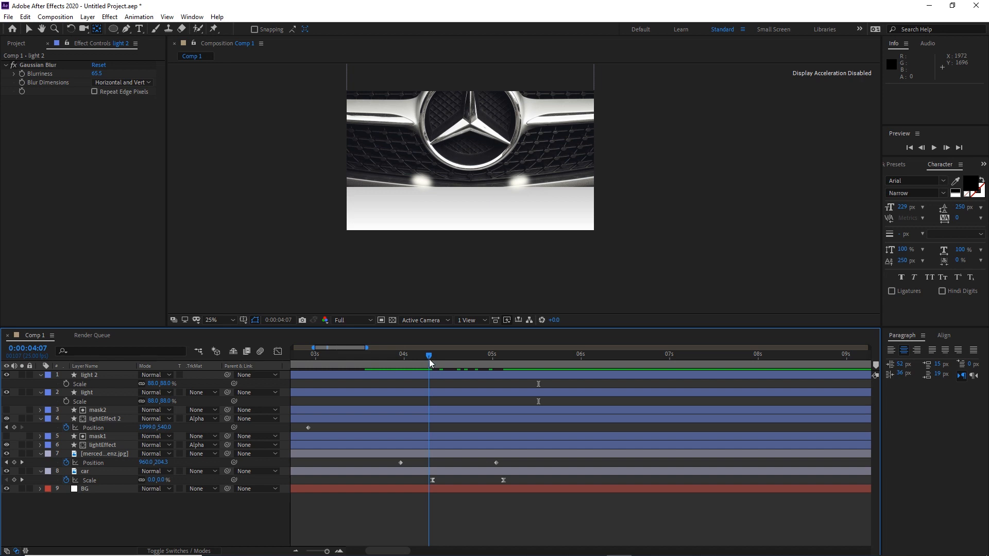
left_click_drag(429, 360, 449, 360)
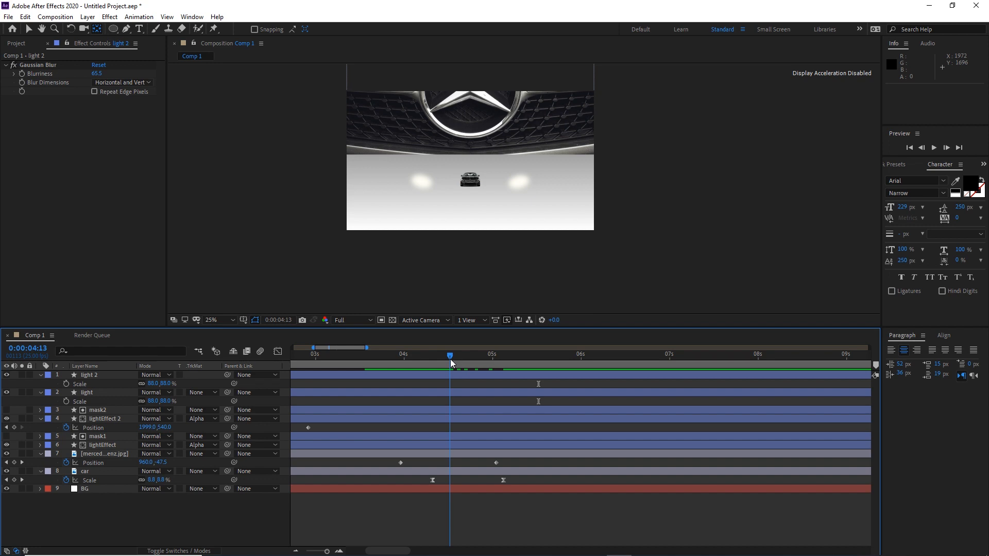
left_click_drag(450, 360, 507, 366)
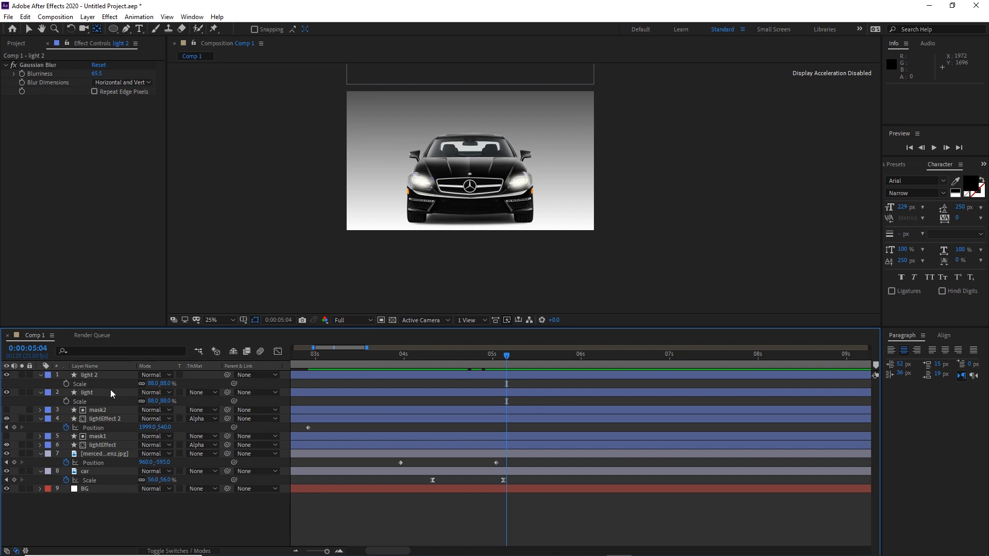
left_click(94, 394)
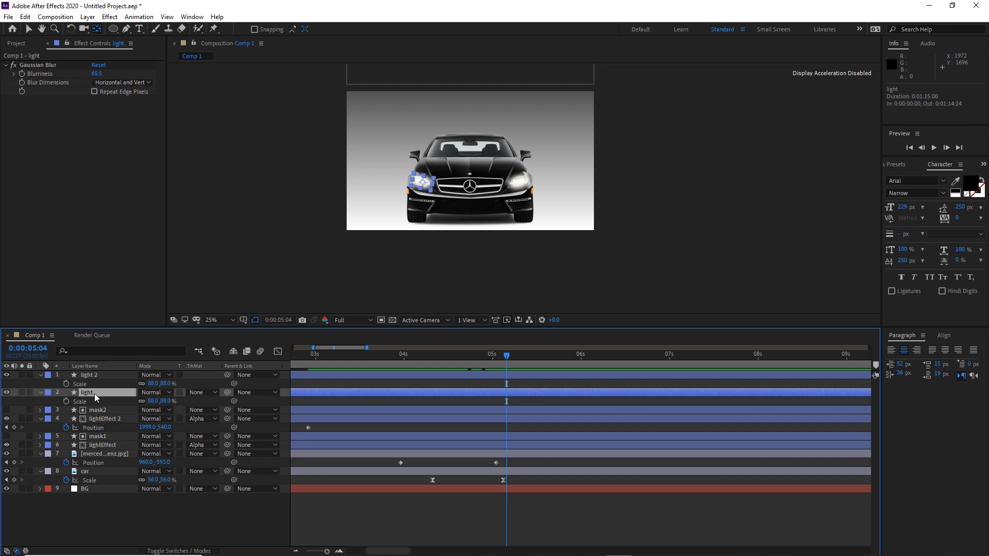
left_click_drag(506, 356, 509, 356)
left_click(92, 375, "ctrl")
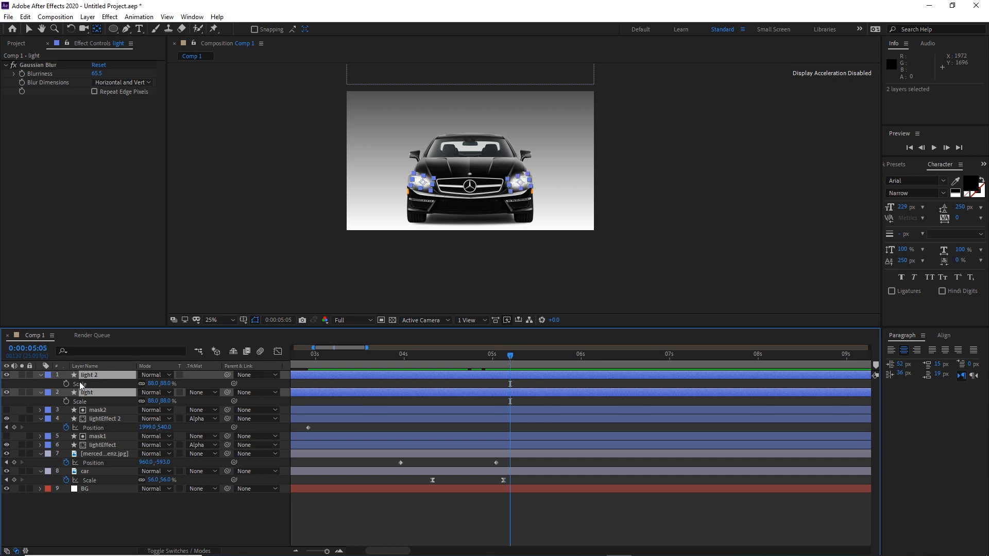
left_click(66, 383)
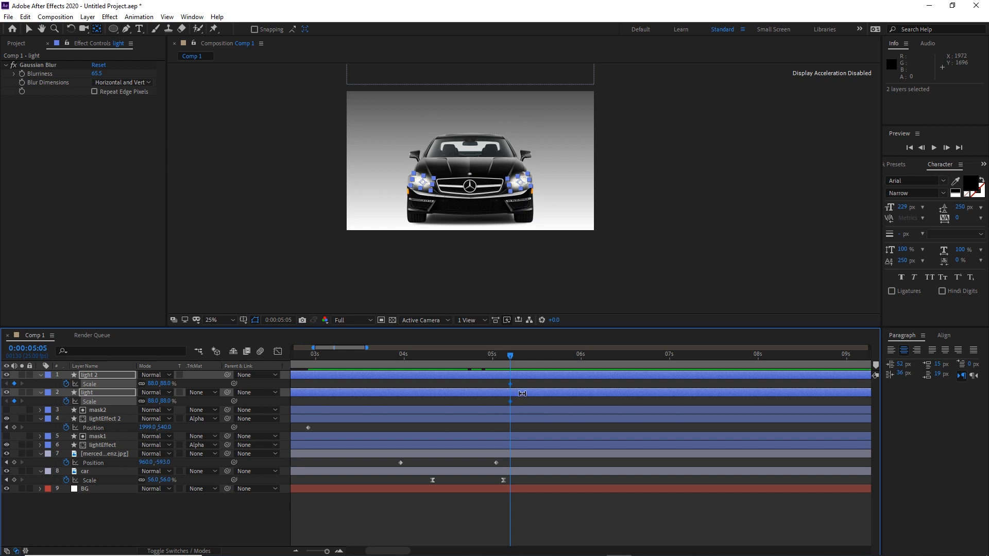
- Shift both layers' 88% scale keyframes to 0:00:05:07 and set the scale to 0% at 0:00:05:05
left_click_drag(512, 384, 517, 385)
left_click(163, 384)
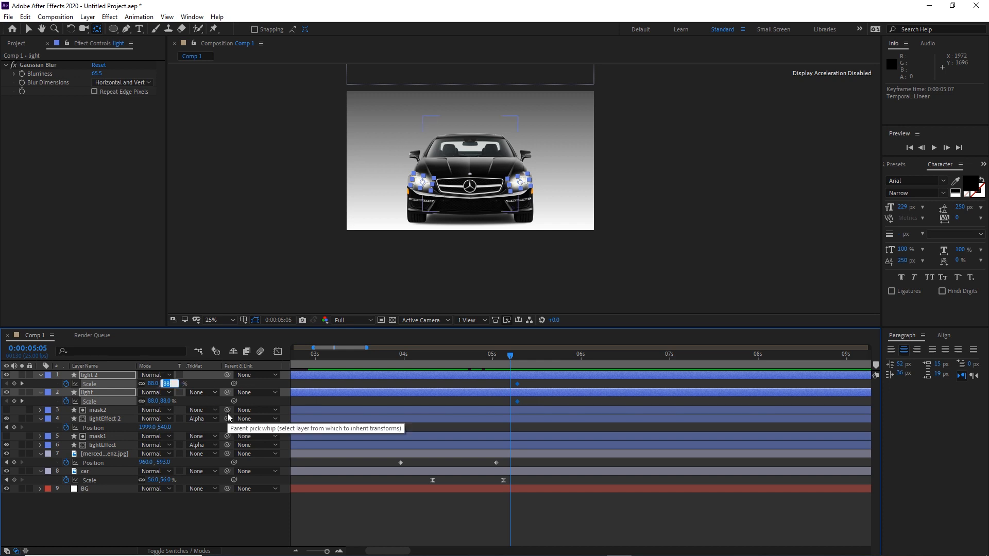
type("0")
key("Return")
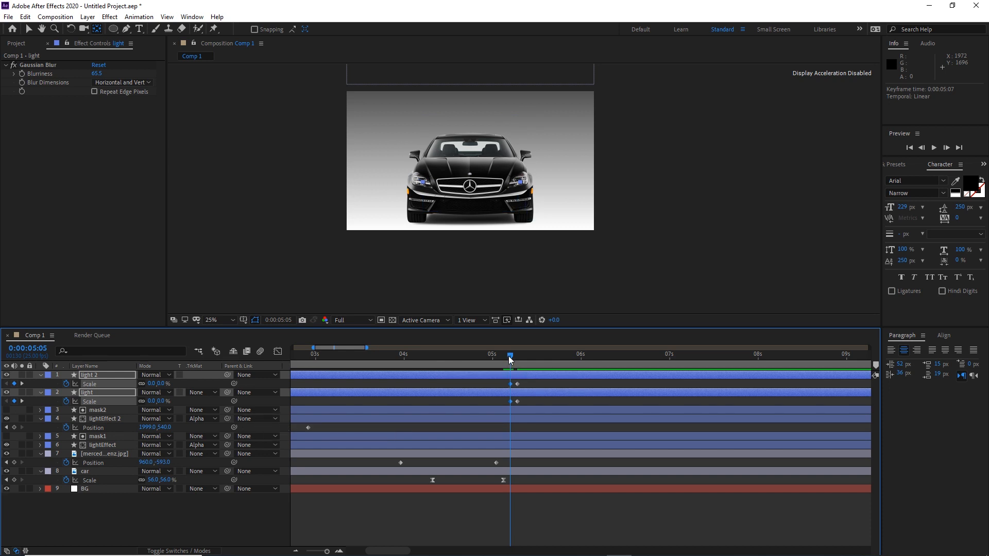
- Preview the headlights switching on, playing the animation from 0:00:03:12
mouse_move(509, 359)
left_mouse_down()
mouse_move(453, 357)
mouse_move(522, 367)
left_mouse_up()
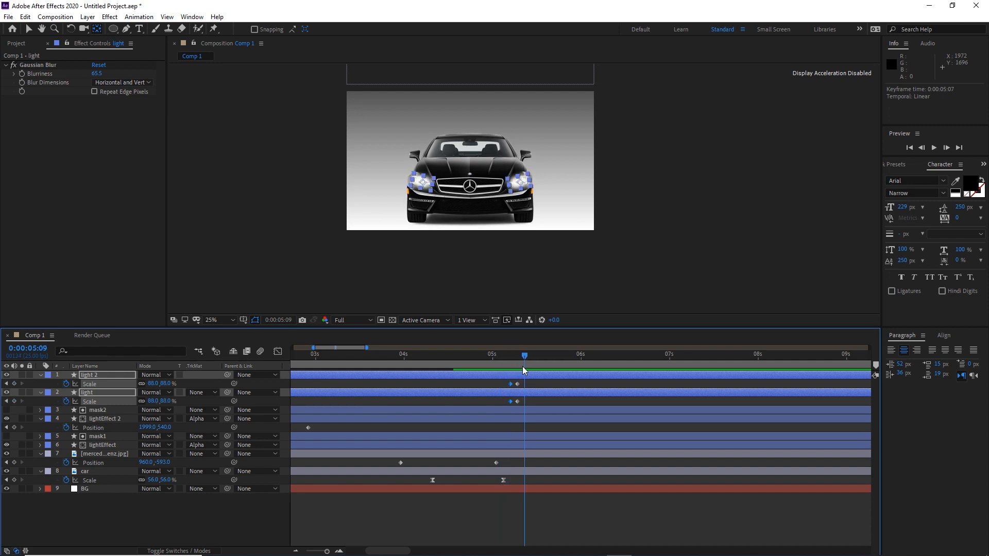
left_click_drag(523, 367, 357, 370)
key("space")
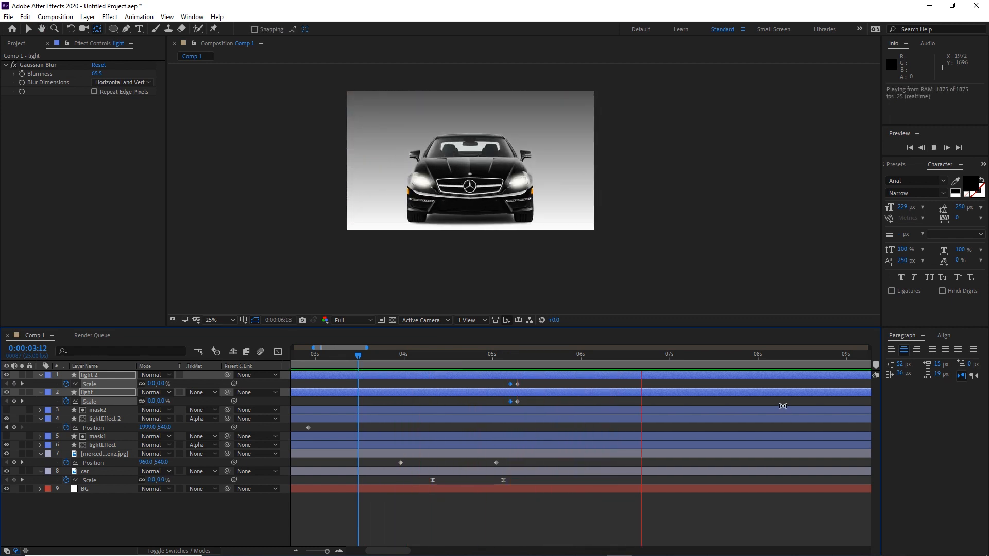
key("space")
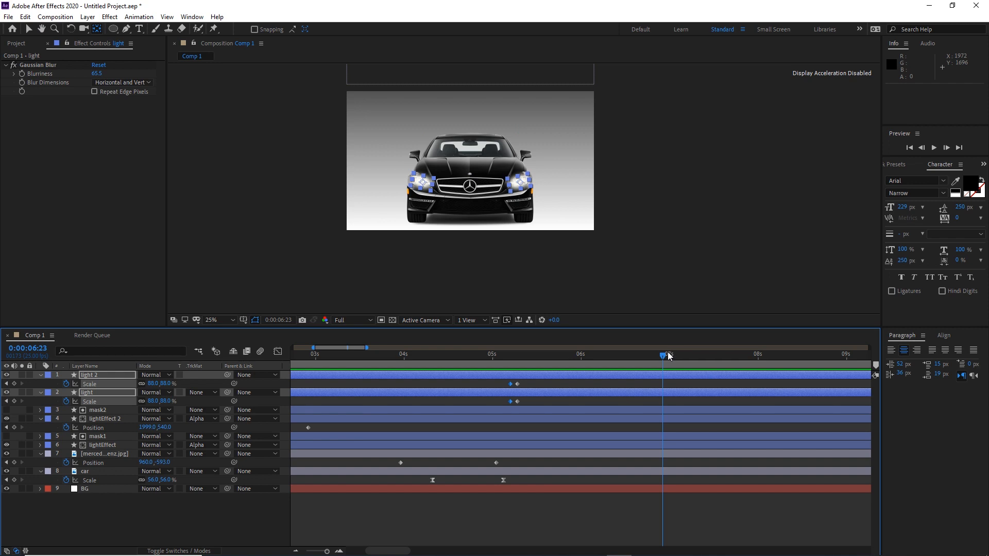
- Copy the 88% scale keyframe to 0:00:05:11 on both the light 2 and light layers
left_click(339, 551)
left_click_drag(662, 357, 359, 366)
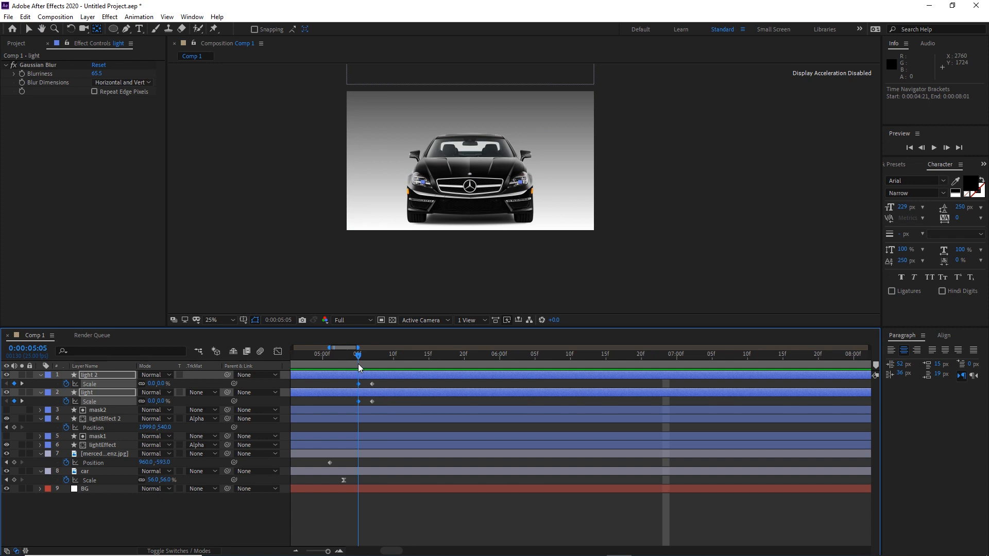
left_click_drag(359, 366, 372, 364)
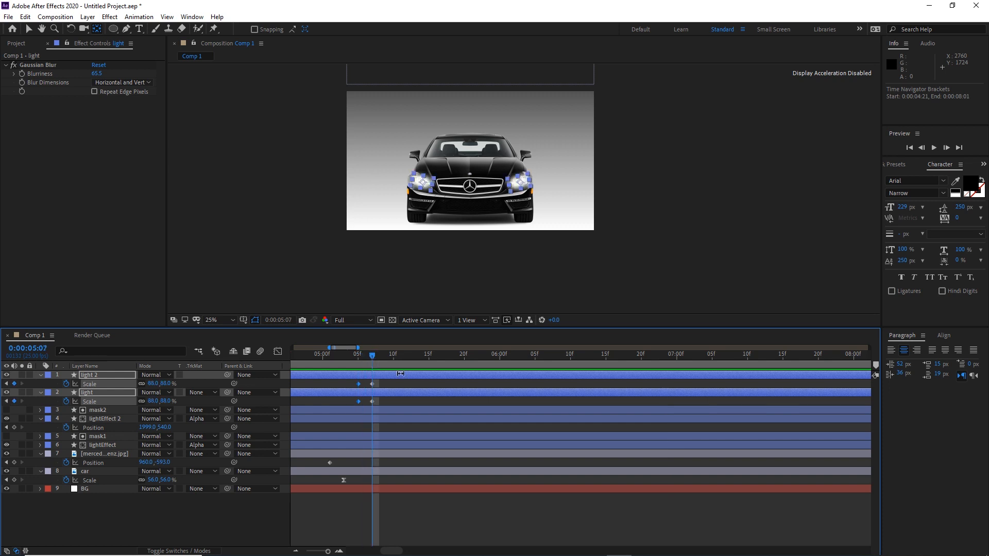
left_click(384, 385)
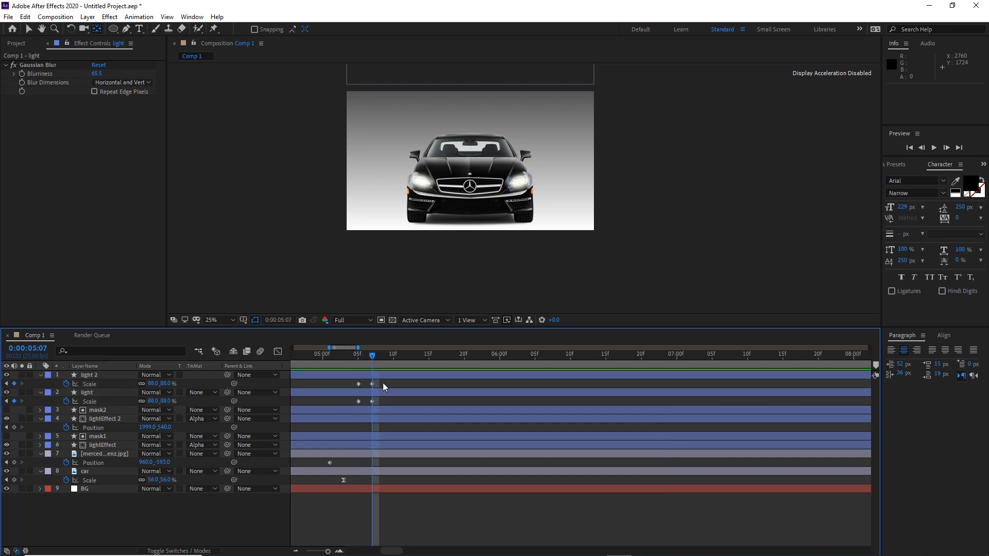
left_click(372, 384)
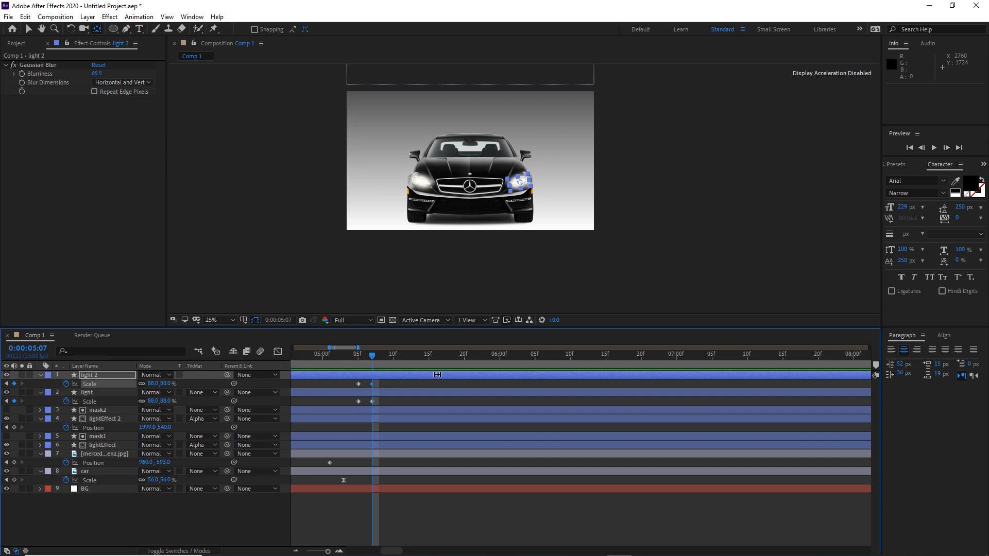
key("ctrl+c")
left_click_drag(373, 359, 402, 359)
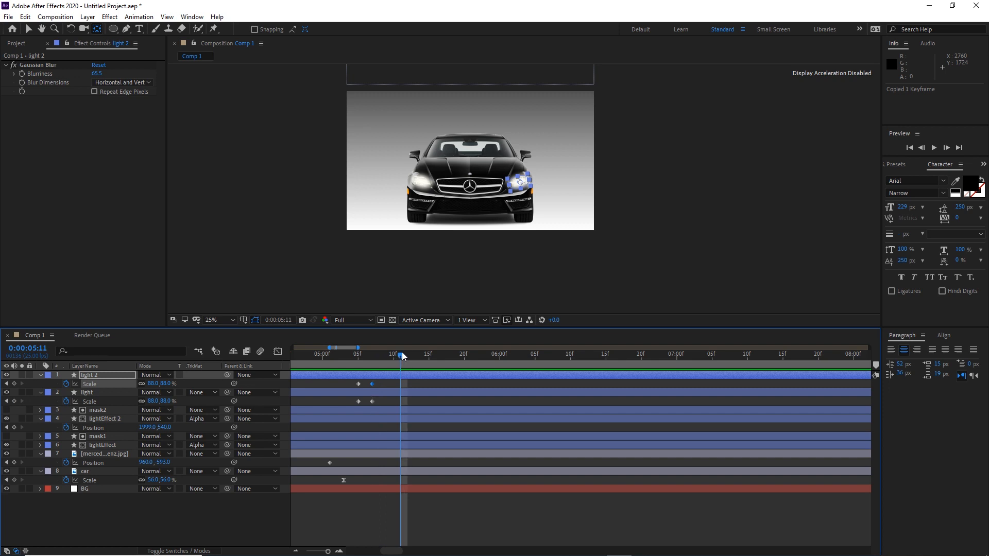
key("ctrl+v")
left_click(372, 401)
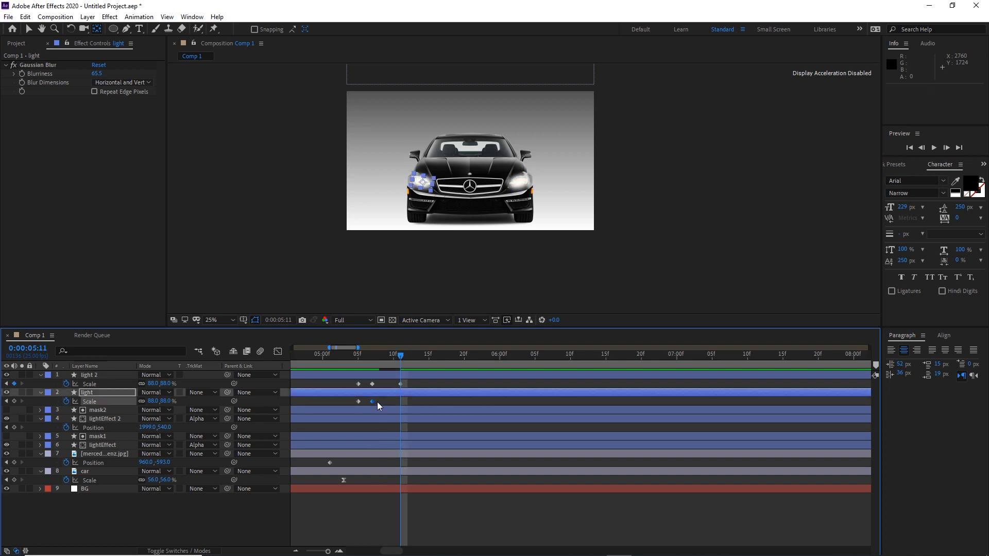
key("ctrl+v")
left_click(372, 384)
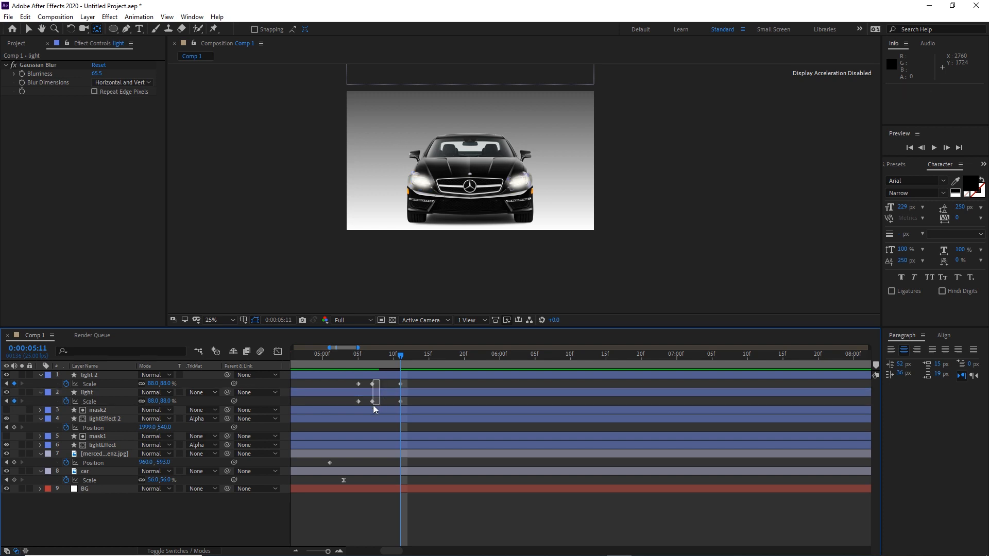
left_click(372, 401, "shift")
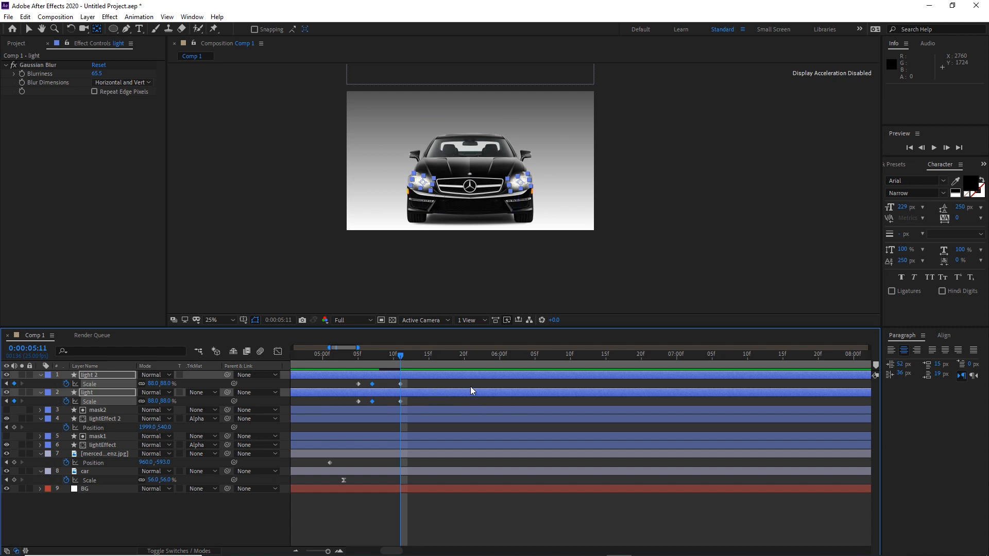
key("ctrl+c")
left_click_drag(401, 356, 428, 356)
key("ctrl+v")
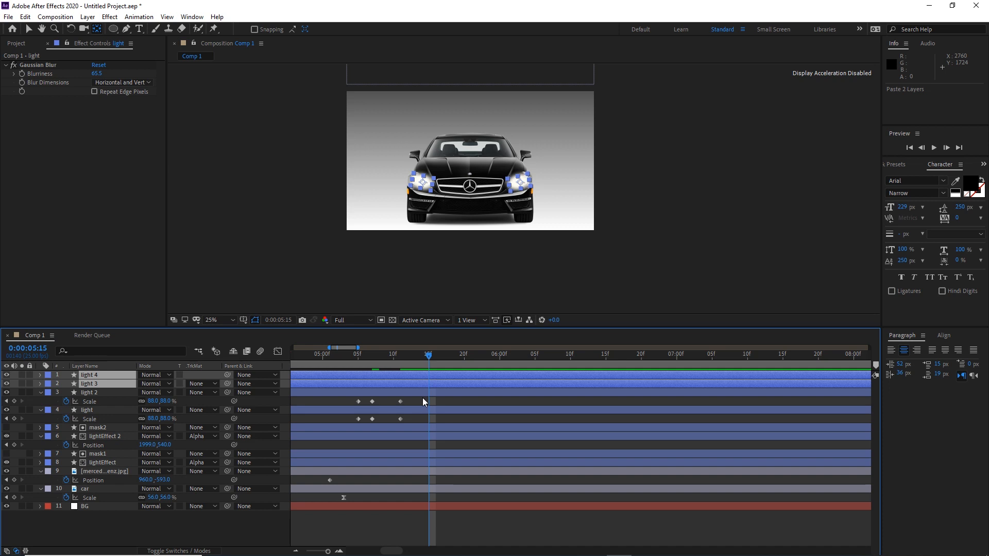
key("ctrl+z")
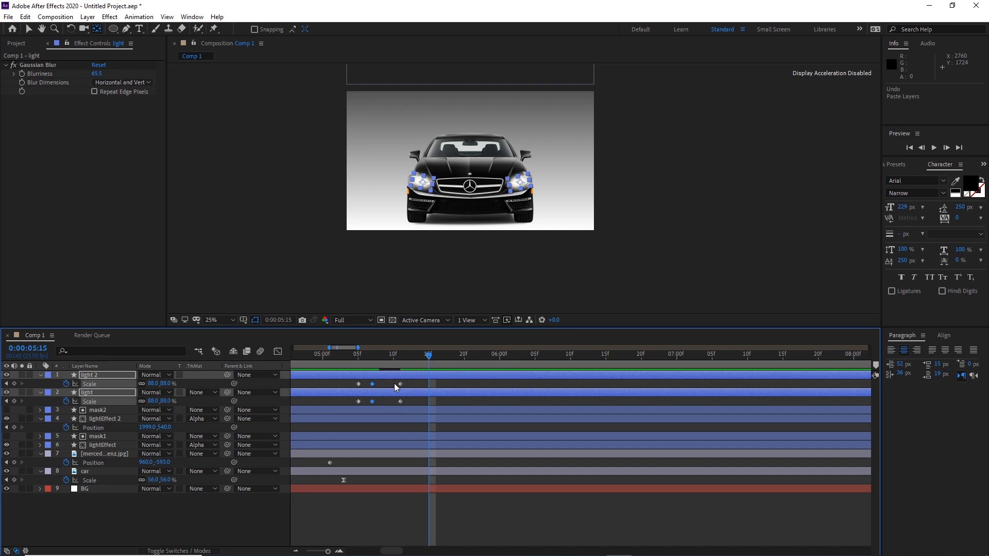
- Copy the first 0% scale keyframe to 0:00:05:14 on both the light 2 and light layers
mouse_move(425, 363)
left_mouse_down()
mouse_move(350, 369)
mouse_move(422, 365)
left_mouse_up()
left_click(358, 384)
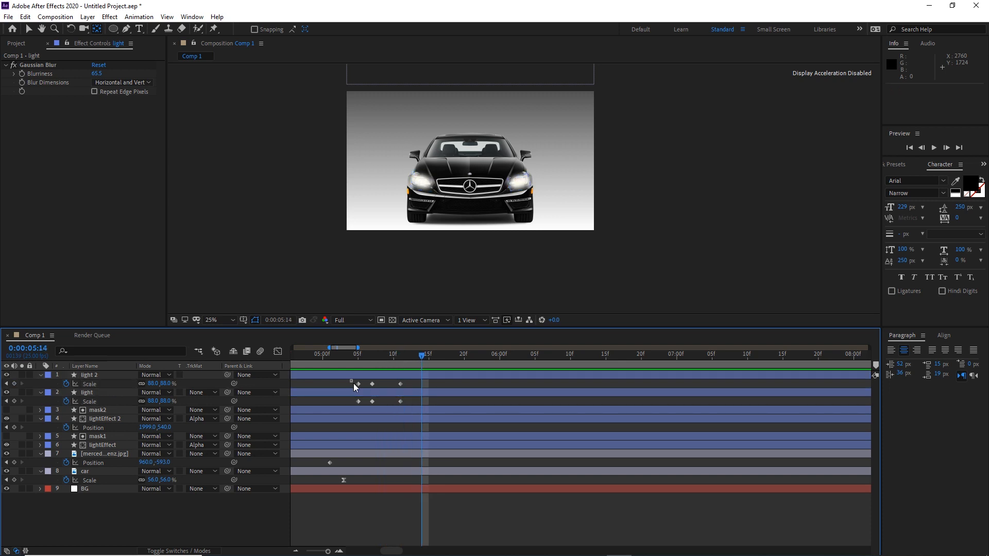
key("ctrl+c")
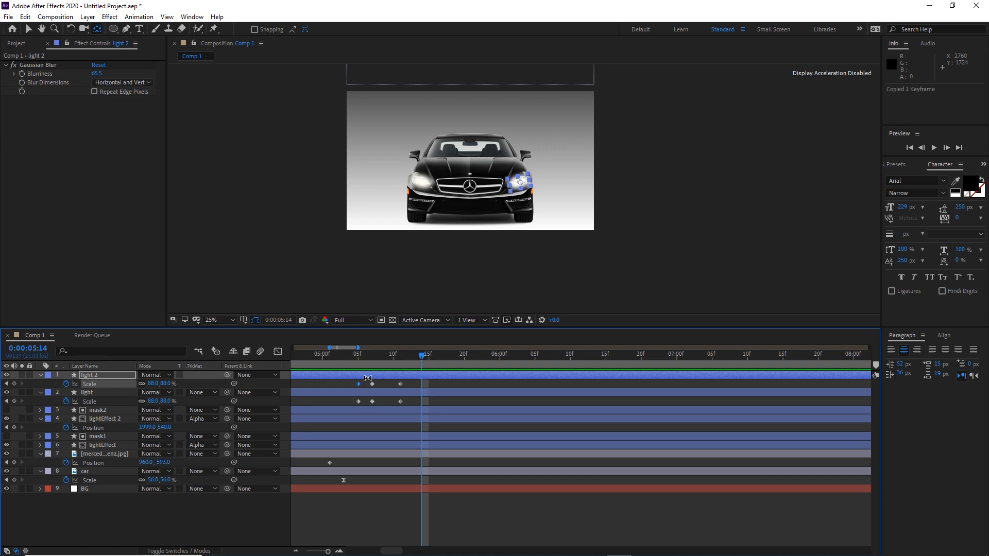
key("ctrl+v")
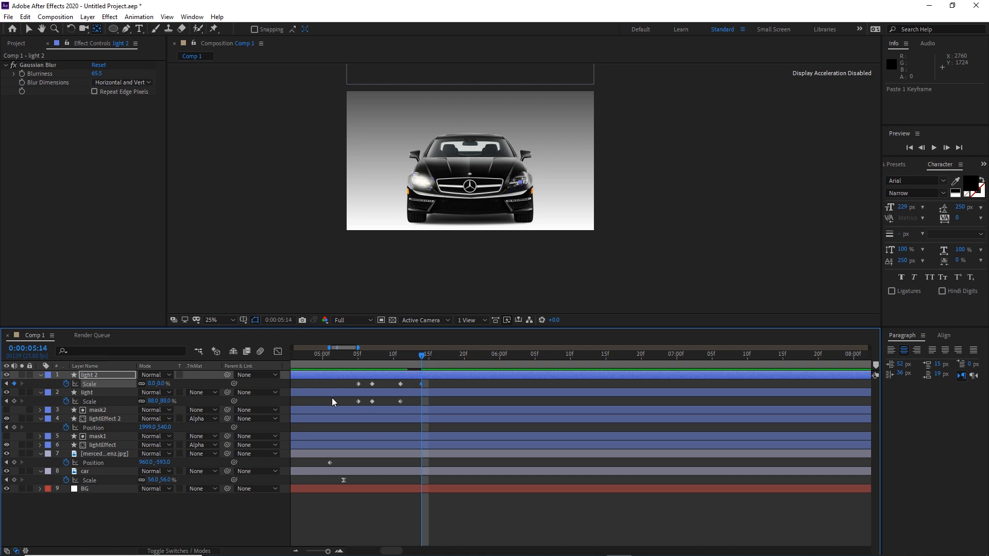
left_click(359, 401)
key("ctrl+c")
key("ctrl+v")
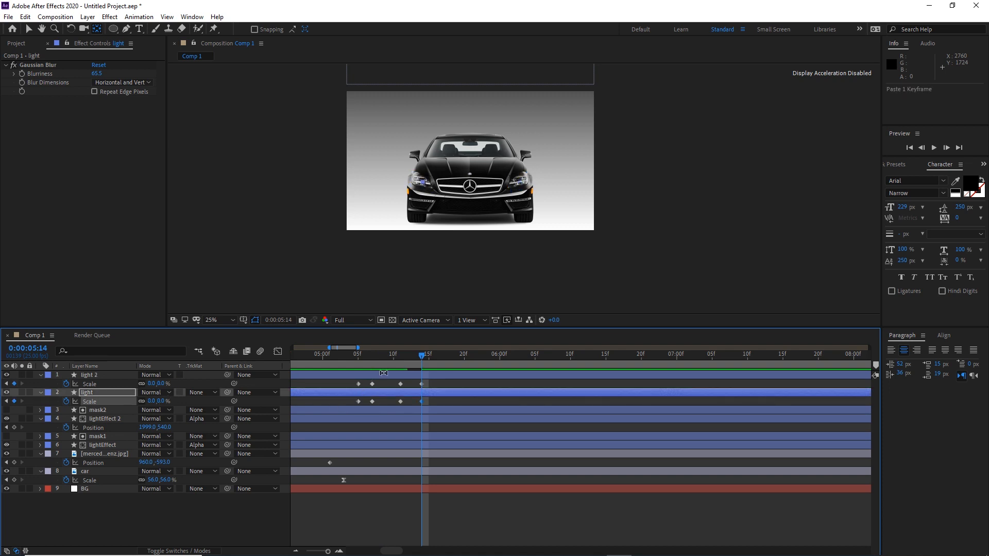
- Preview the headlight flash, replaying it from just before the first light keyframes
left_click_drag(415, 353, 343, 354)
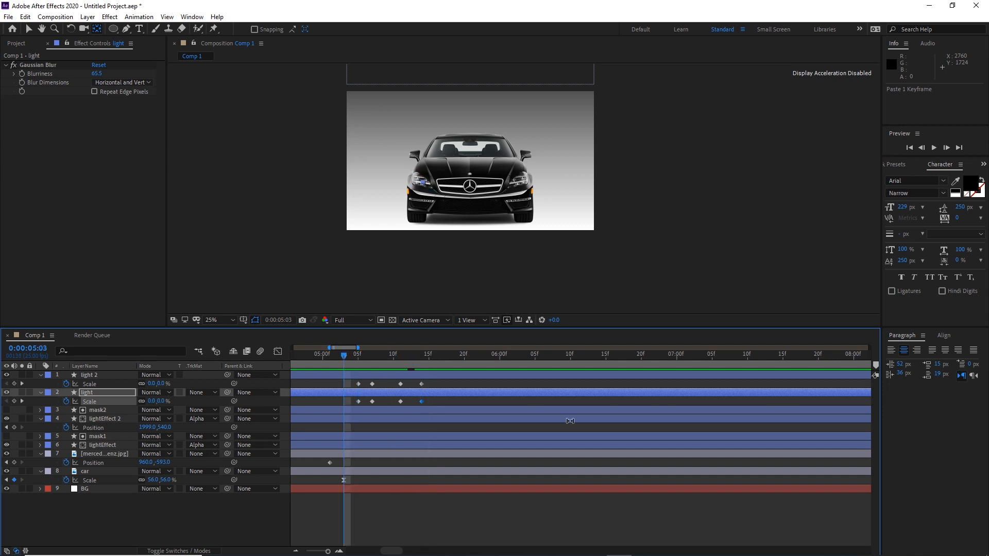
key("space")
key("space")
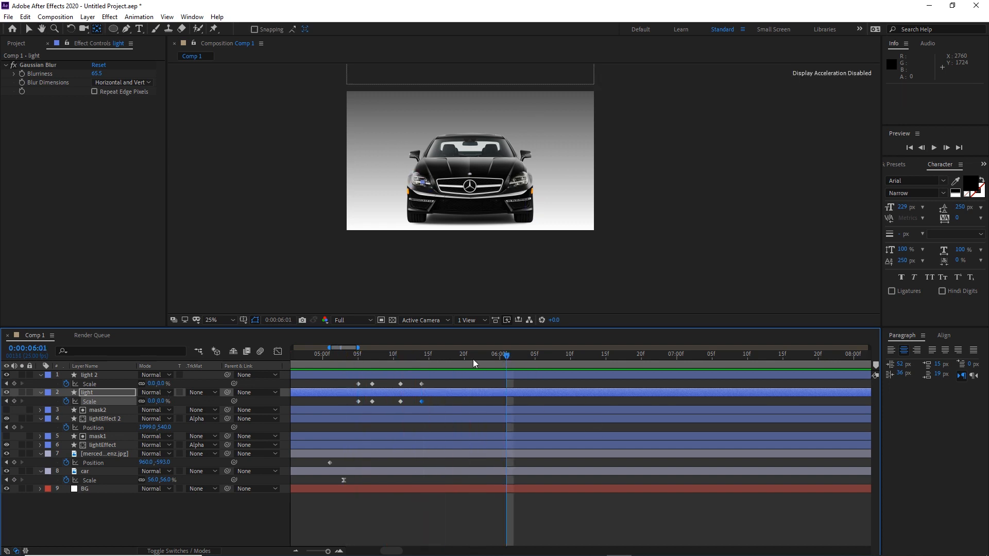
left_click(313, 364)
key("space")
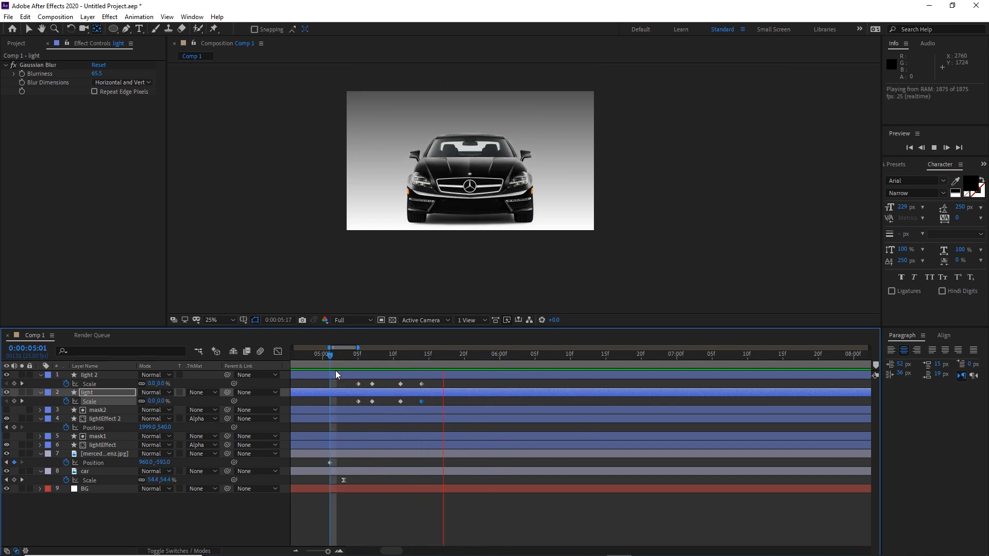
key("space")
- Move the last 0% scale keyframes of both light layers one frame earlier, to 0:00:05:13
mouse_move(432, 383)
left_mouse_down()
mouse_move(420, 404)
mouse_move(415, 383)
left_mouse_up()
left_click(420, 384)
left_click(423, 382)
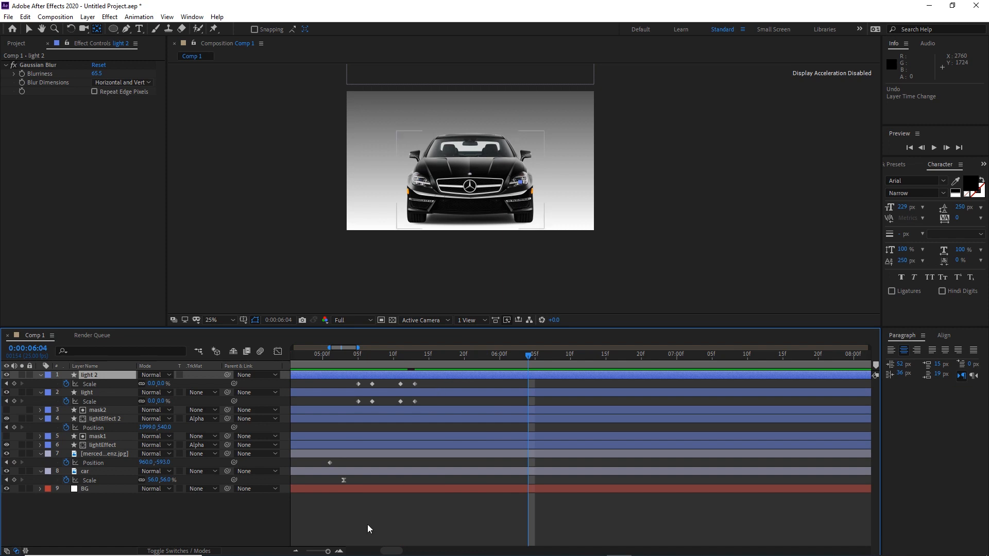
- Duplicate the light 2 layer's four scale keyframes at 0:00:05:15 to repeat the headlight flash
left_click_drag(328, 551, 326, 552)
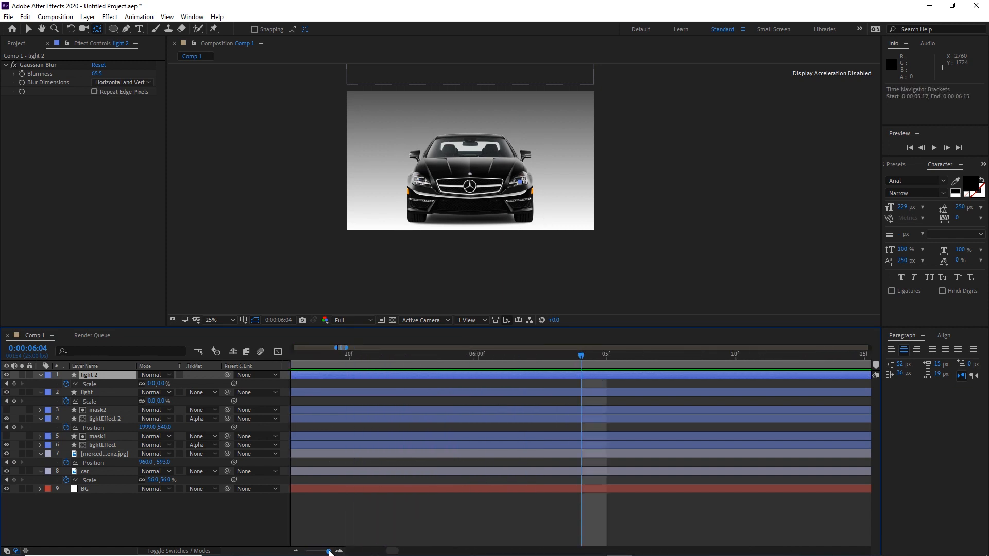
left_click_drag(587, 360, 487, 385)
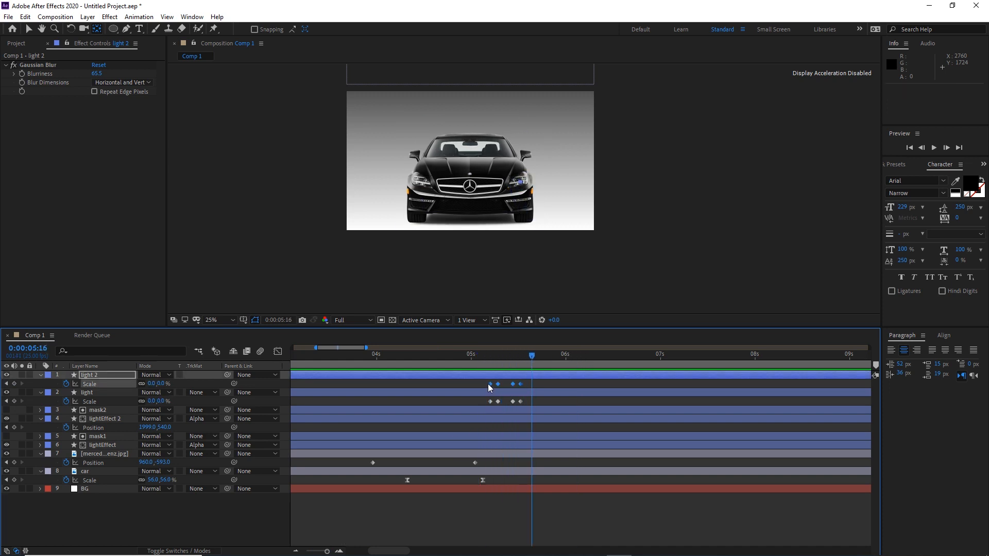
key("ctrl+c")
left_click(528, 356)
key("ctrl+v")
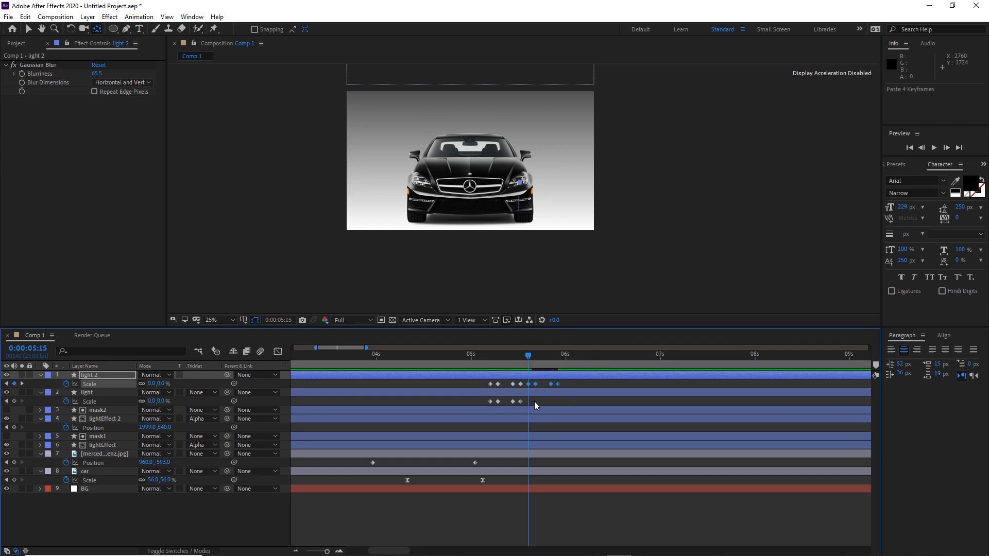
- Duplicate the light layer's four scale keyframes at 0:00:05:15 and preview the repeated flash from 0:00:05:01
left_click_drag(535, 400, 481, 403)
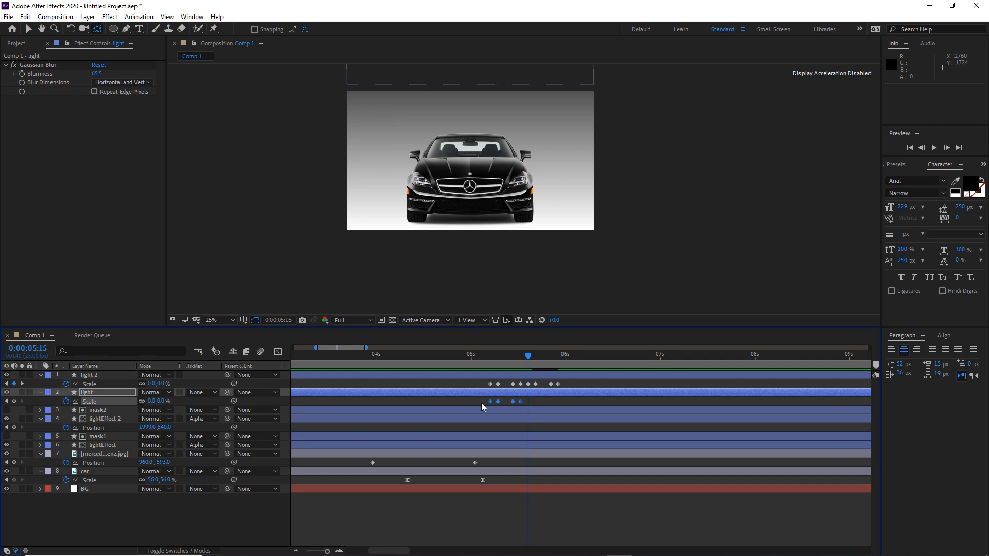
key("ctrl+c")
key("ctrl+v")
left_click_drag(528, 356, 475, 363)
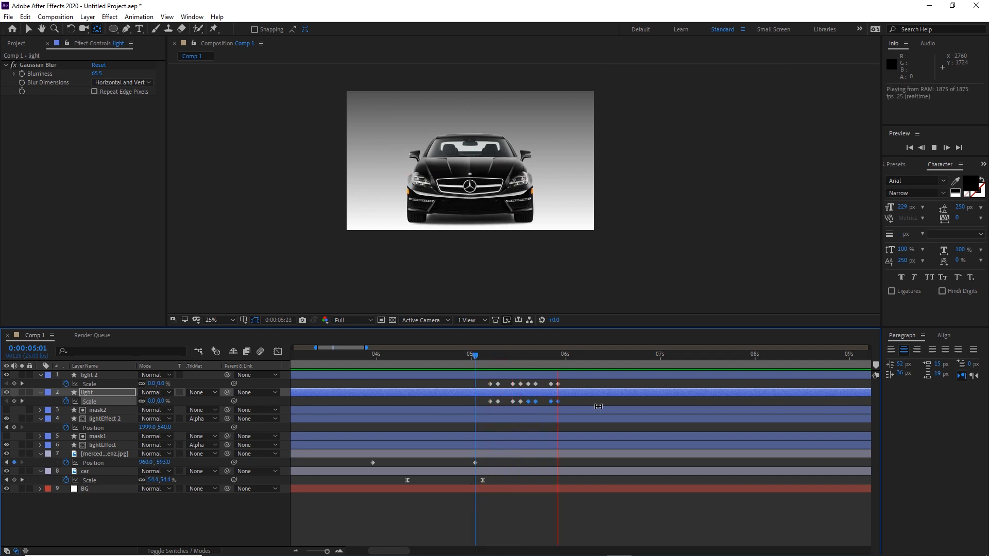
- Add scale keyframes holding the current value at 0:00:06:13 on both the light 2 and light layers
left_click(597, 355)
left_click_drag(482, 357, 616, 363)
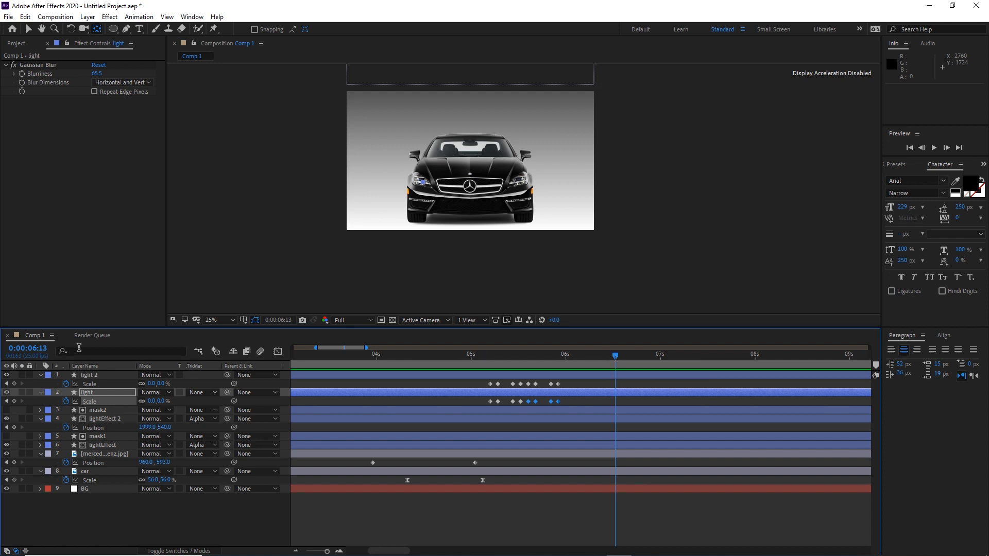
left_click(620, 382)
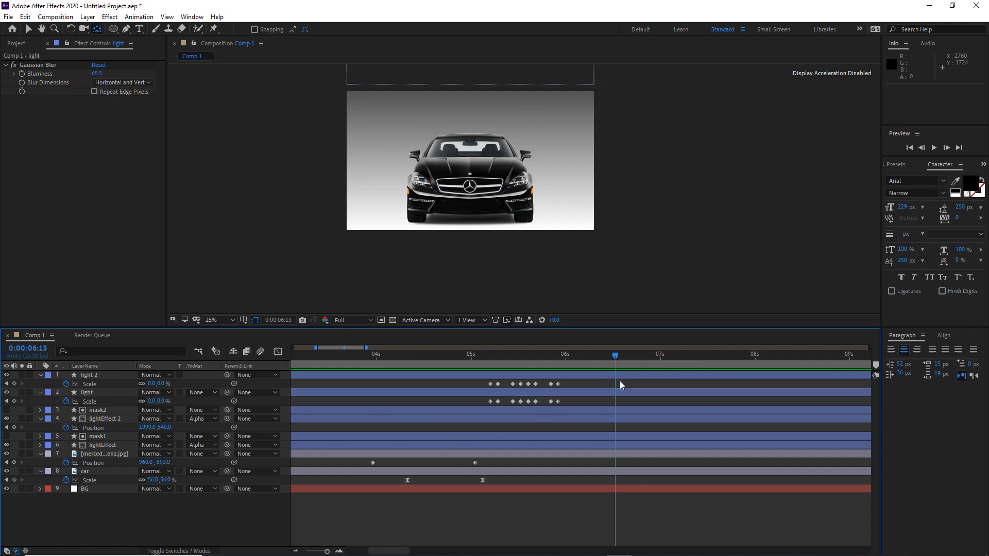
left_click(15, 384)
left_click(15, 402)
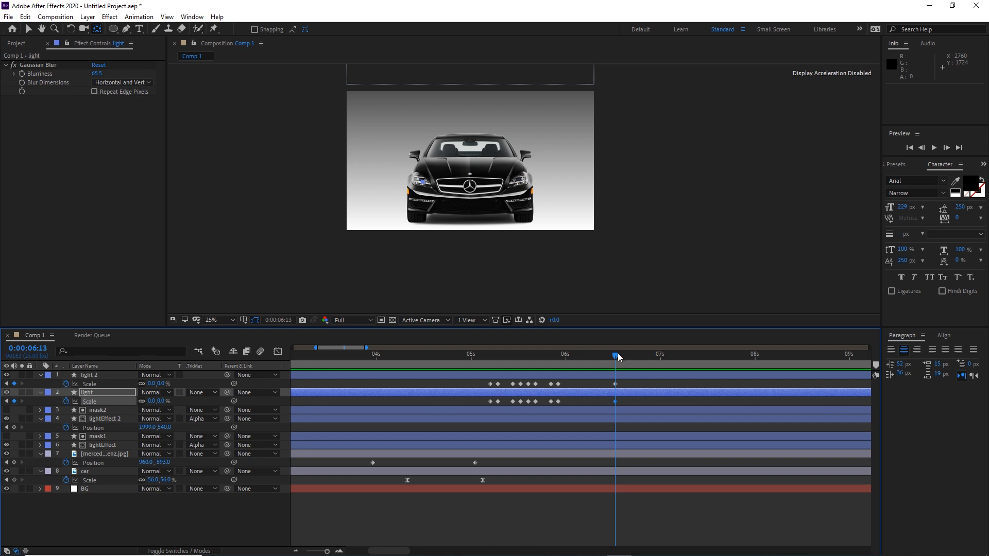
- At 0:00:06:16, set the scale to 89% on the light 2 layer and 88% on the light layer
left_click_drag(617, 355, 627, 357)
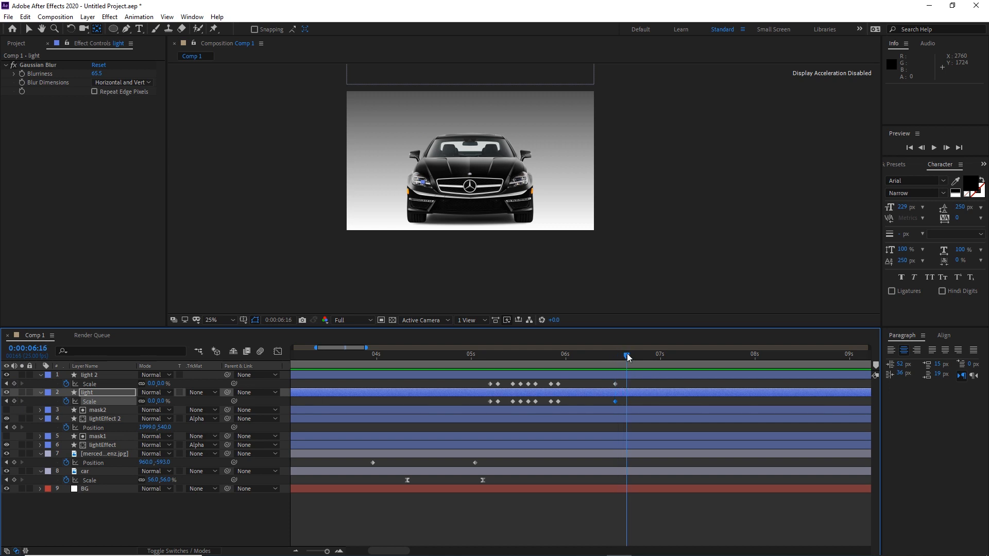
left_click(163, 383)
type("89")
key("Return")
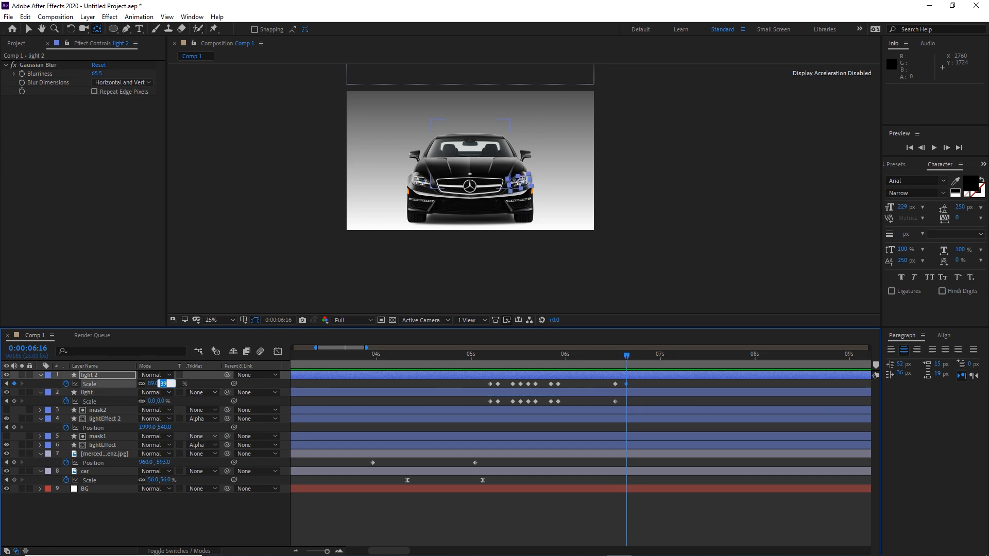
left_click(163, 401)
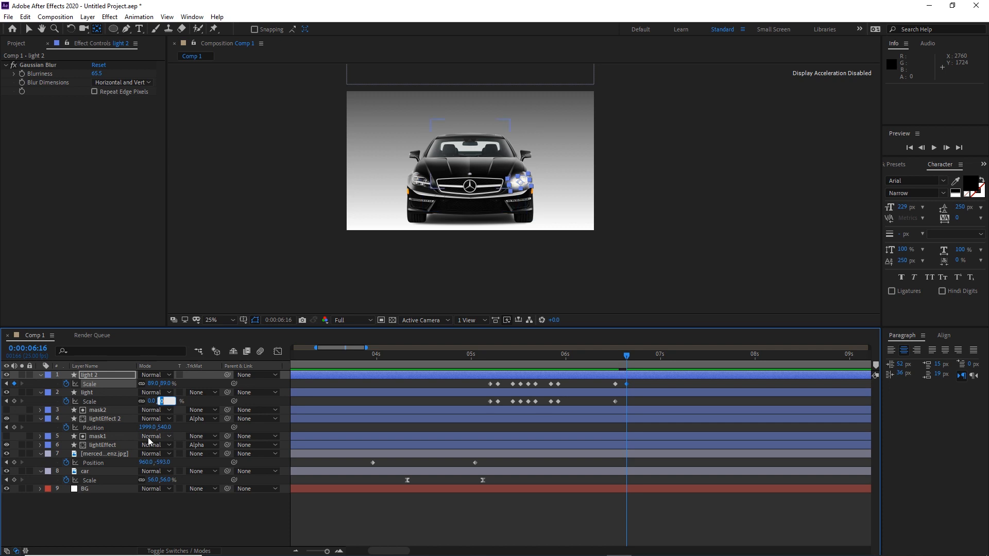
type("88")
key("Return")
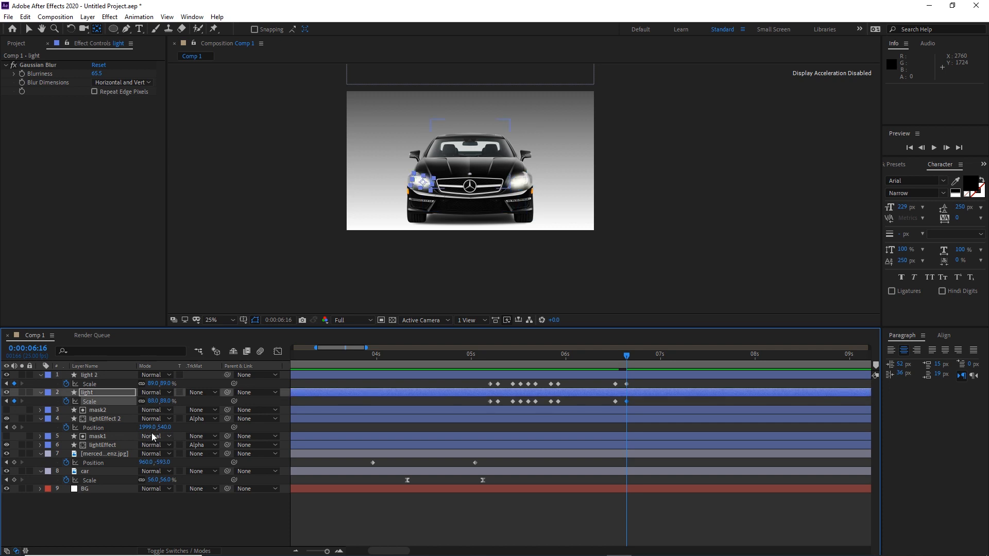
- Preview the headlight animation from before its first flash, and play the whole composition from 0:00:00:00
left_click_drag(614, 354, 444, 362)
key("space")
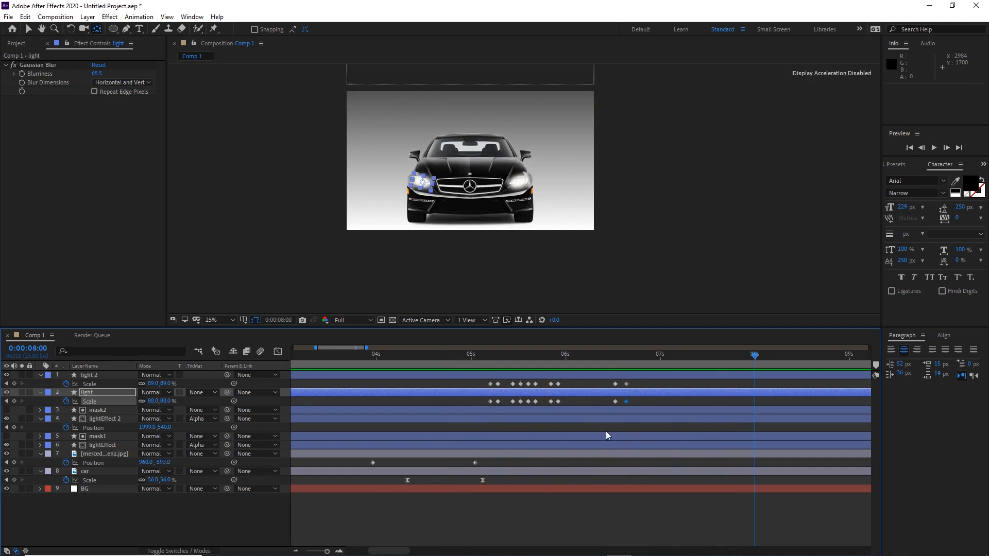
left_click_drag(327, 552, 306, 552)
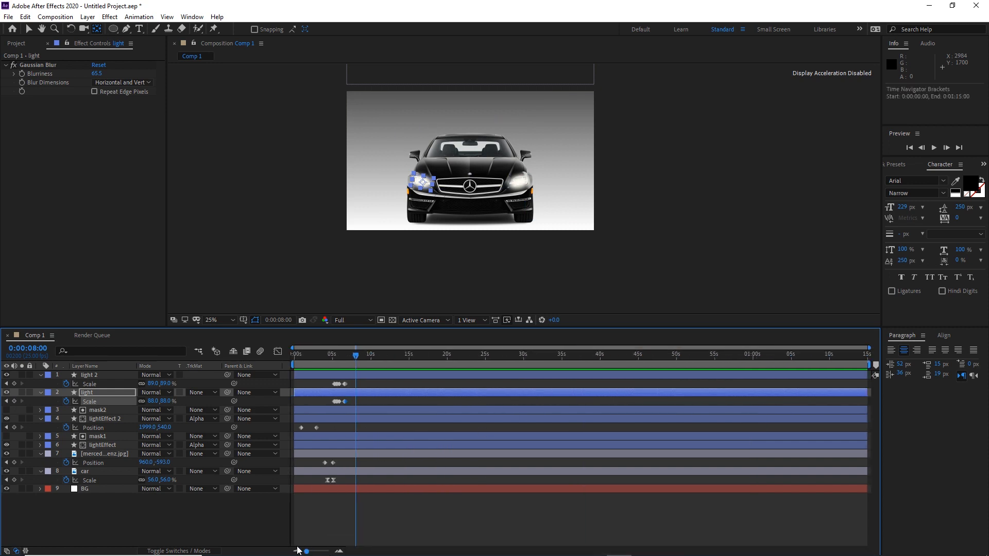
left_click_drag(356, 356, 292, 354)
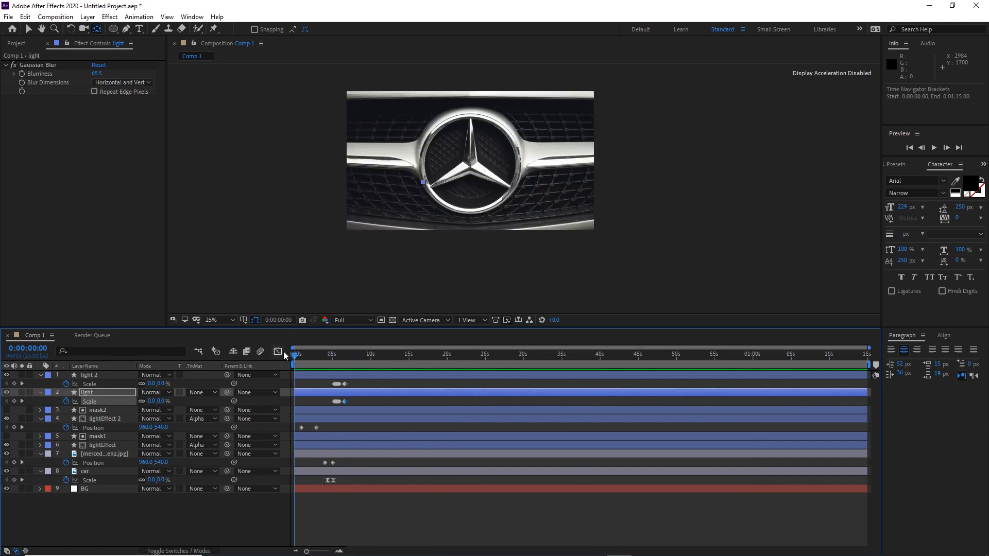
key("space")
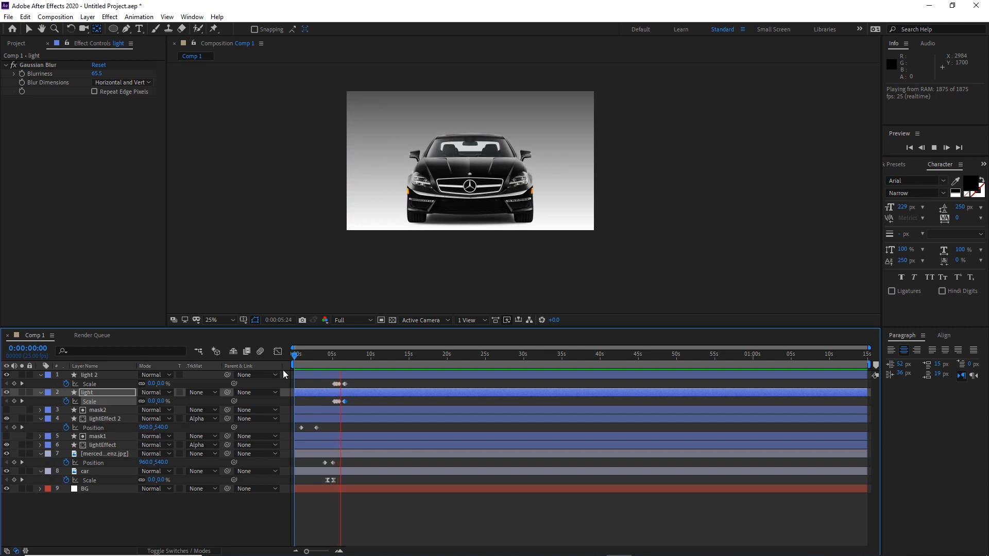
key("space")
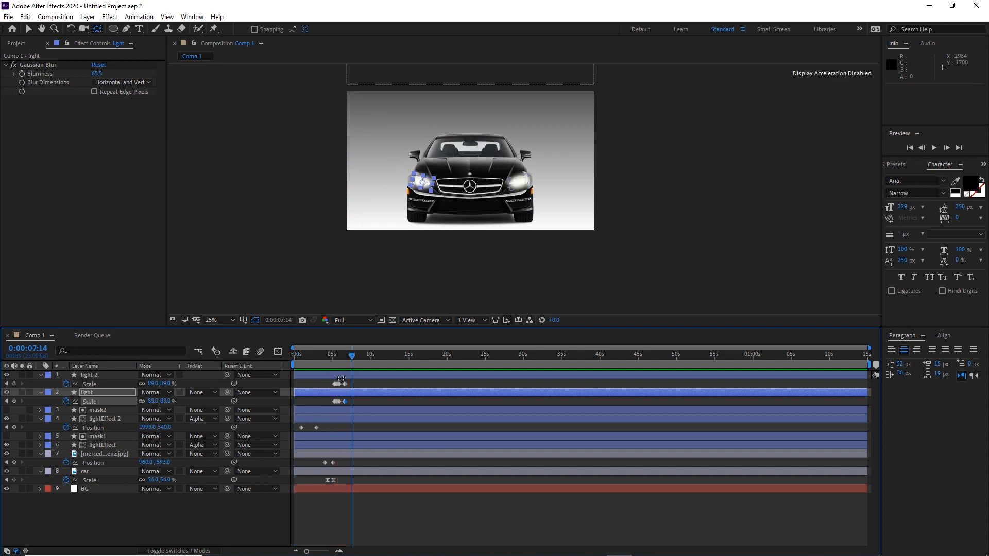
- Fit the composition in an enlarged viewer and replay the full animation from the beginning
left_click(230, 320)
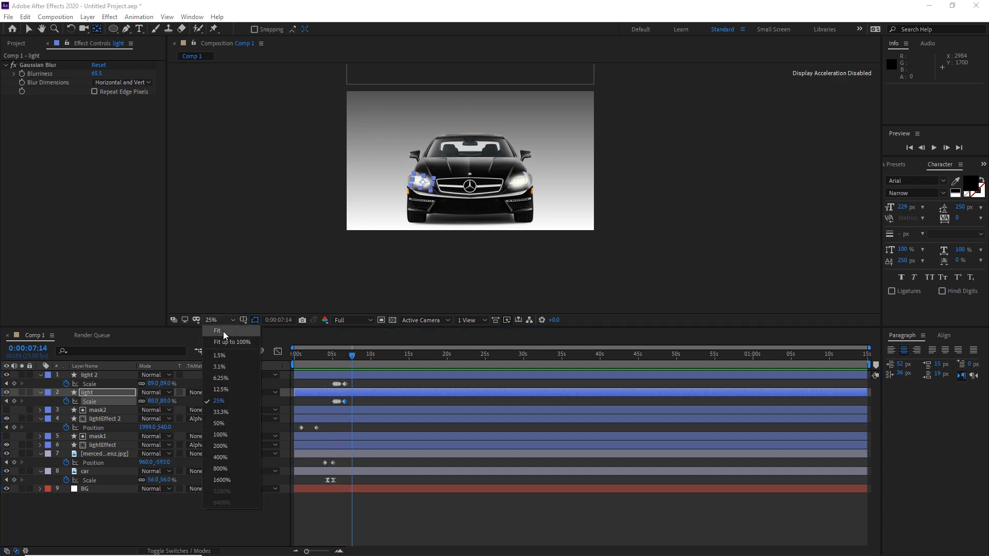
left_click(221, 331)
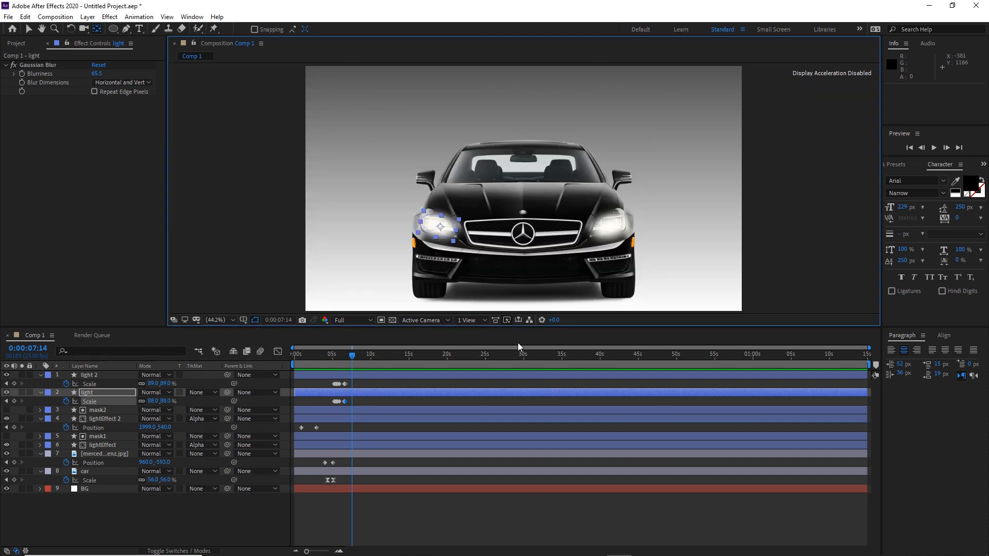
left_click_drag(510, 328, 511, 387)
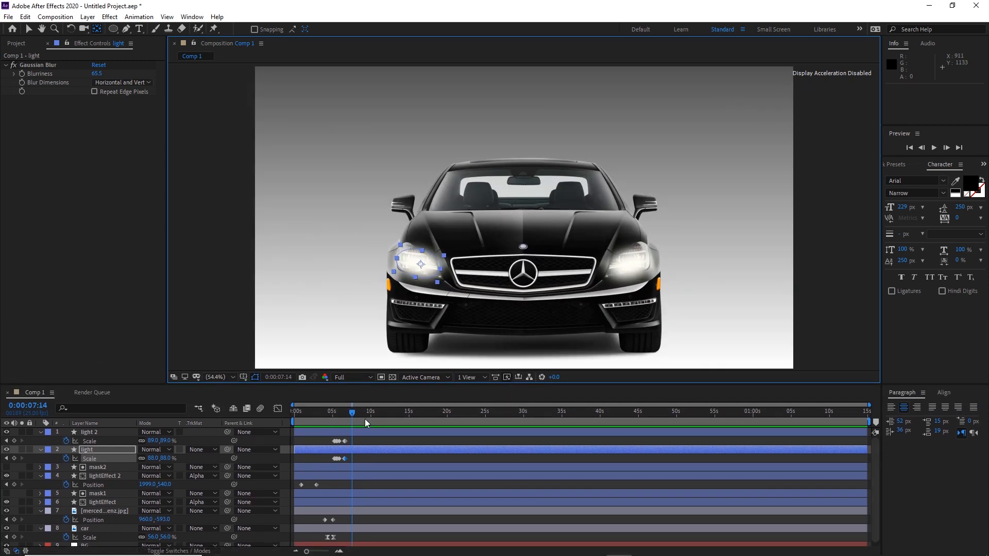
left_click_drag(353, 413, 222, 407)
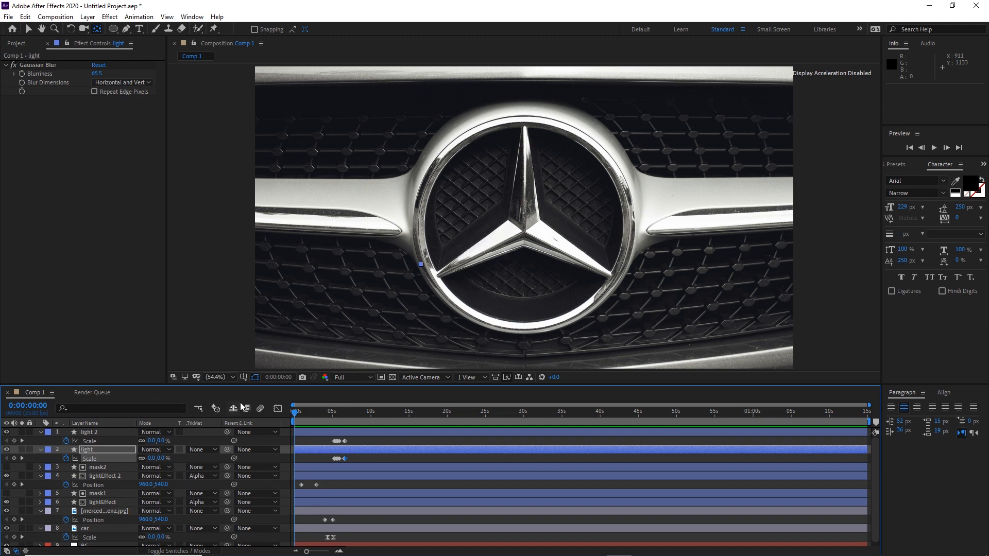
key("space")
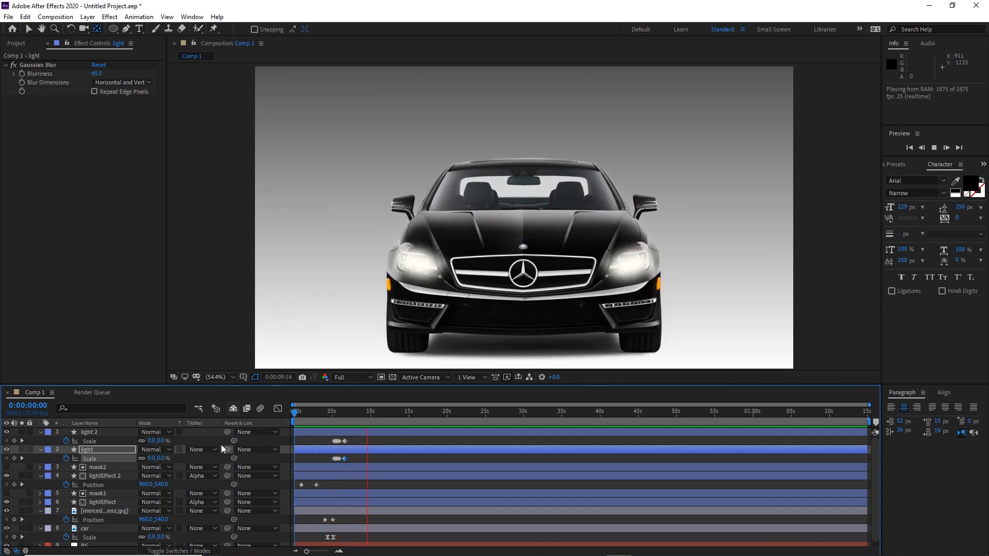
key("space")
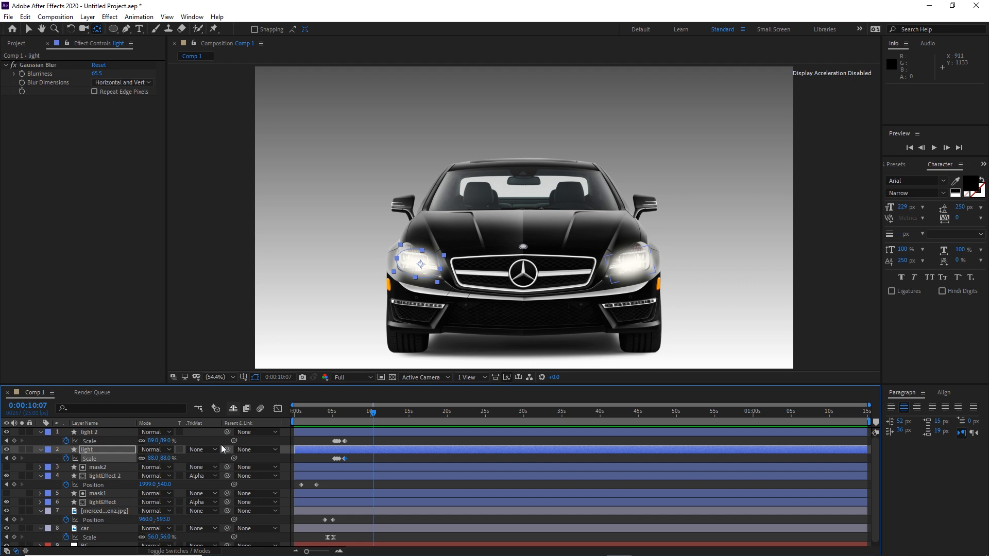
left_click(227, 254)
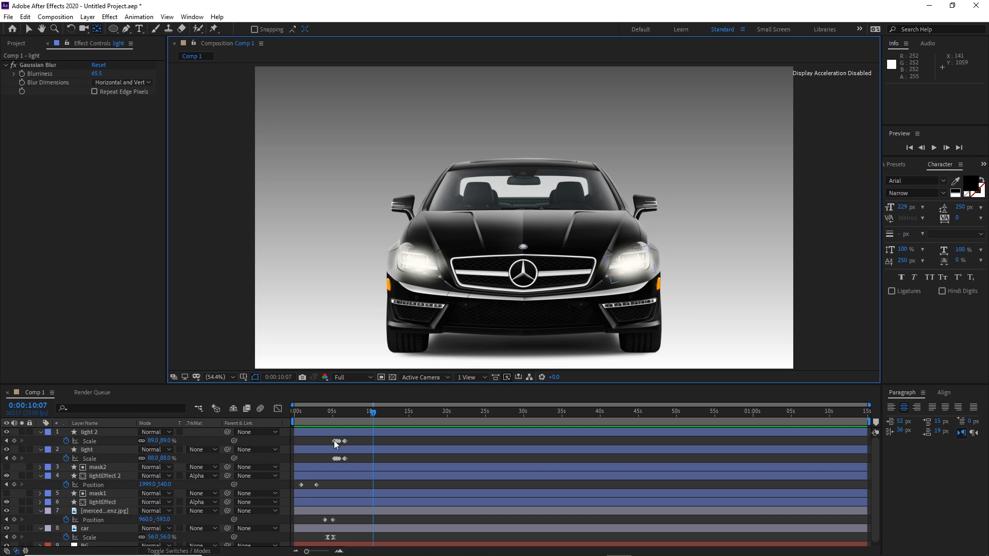
- Try to end the work area at 0:00:08:17
mouse_move(373, 420)
left_mouse_down()
mouse_move(276, 415)
mouse_move(774, 424)
mouse_move(688, 408)
mouse_move(330, 412)
mouse_move(361, 417)
left_mouse_up()
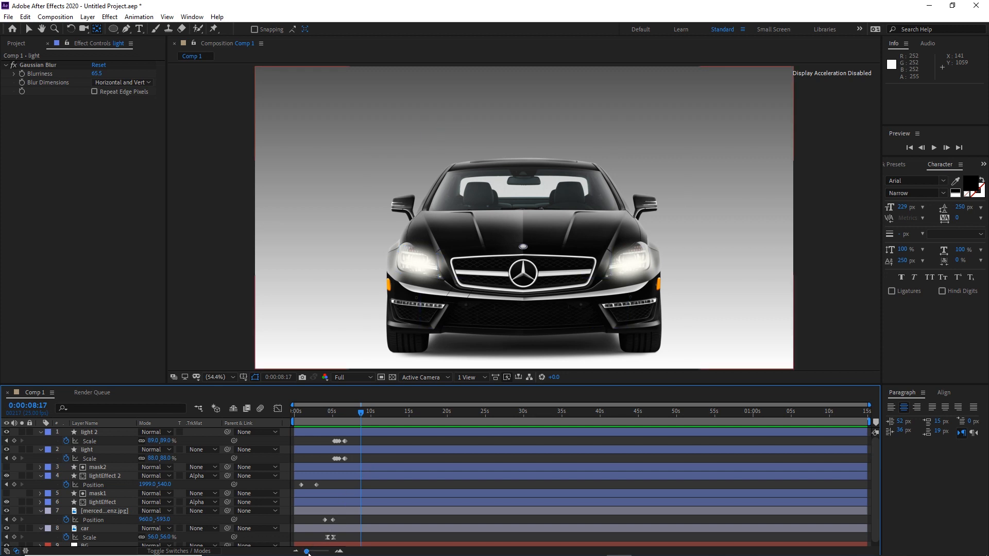
left_click_drag(307, 552, 322, 553)
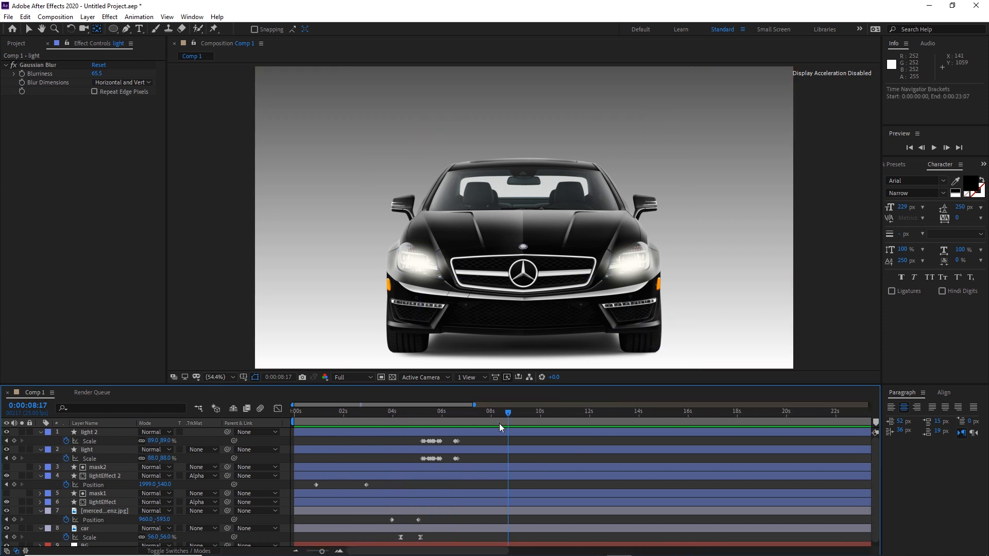
key("n")
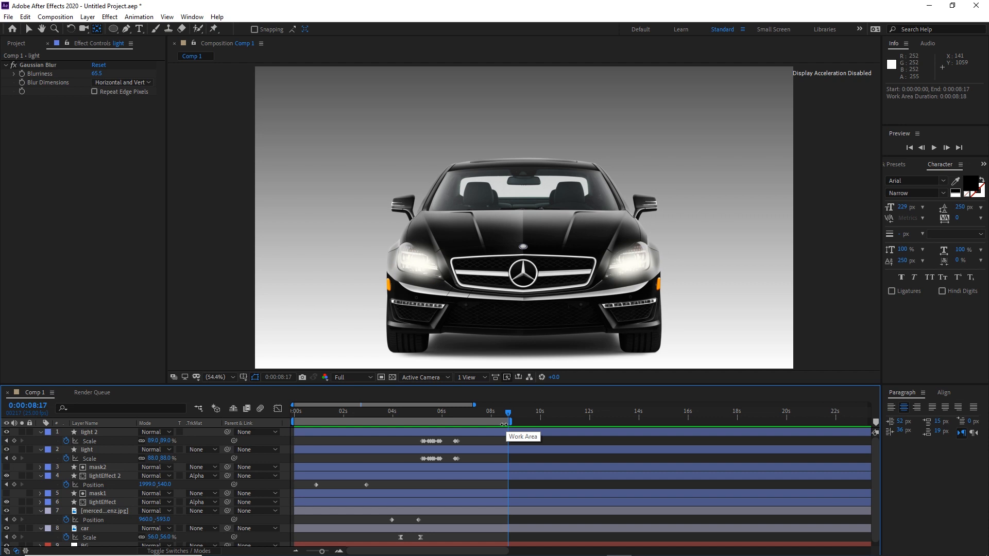
key("ctrl+z")
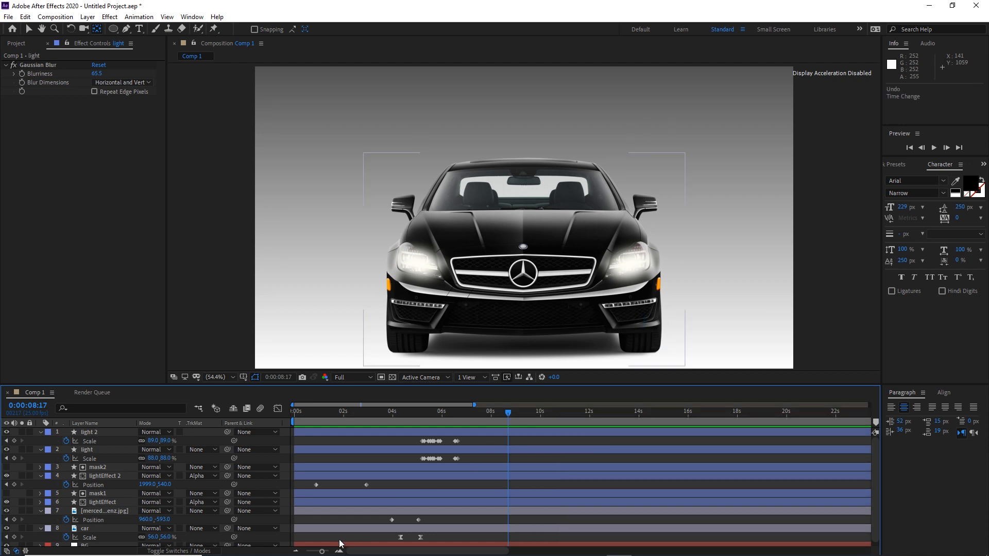
left_click_drag(322, 552, 300, 553)
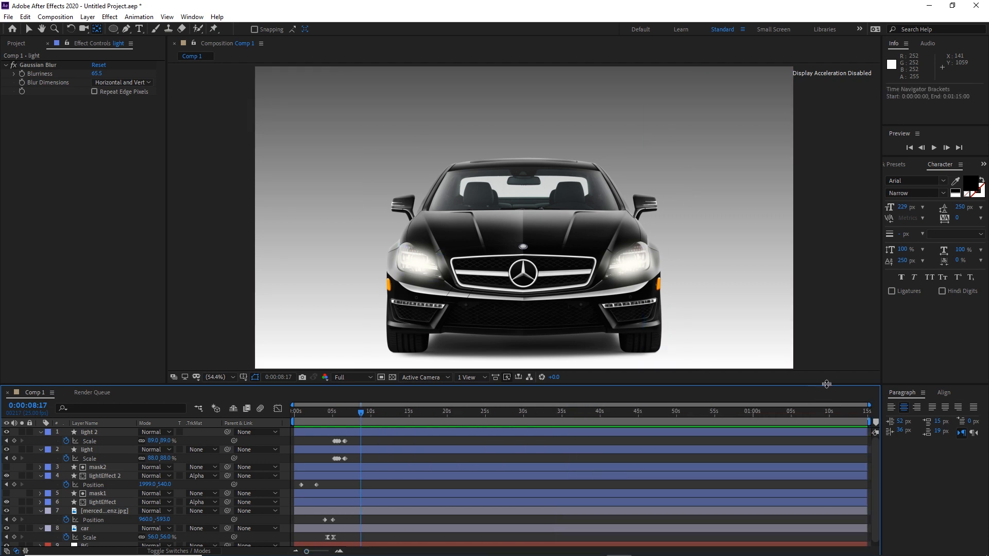
- End the work area at 0:00:08:11 and trim the composition to the work area
left_click_drag(870, 422, 361, 422)
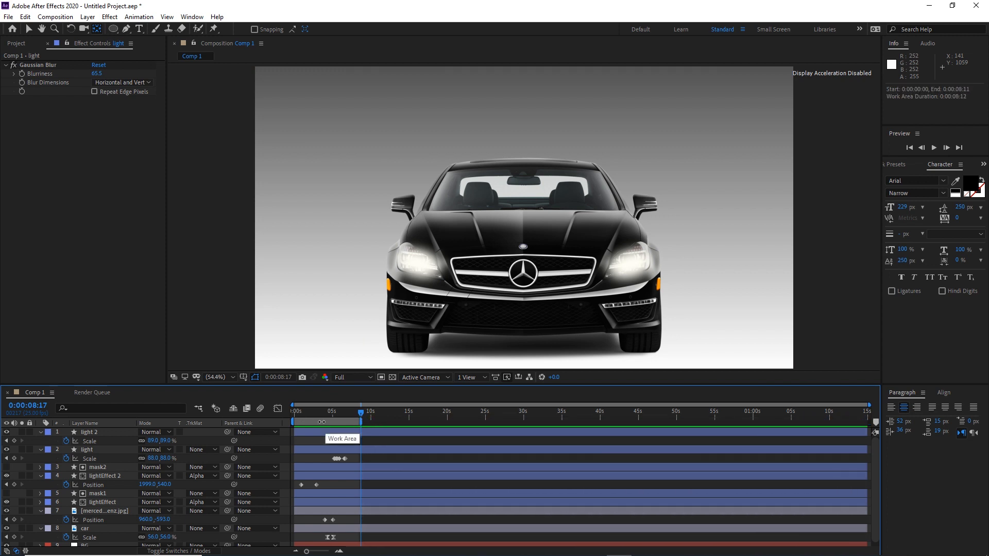
right_click(321, 422)
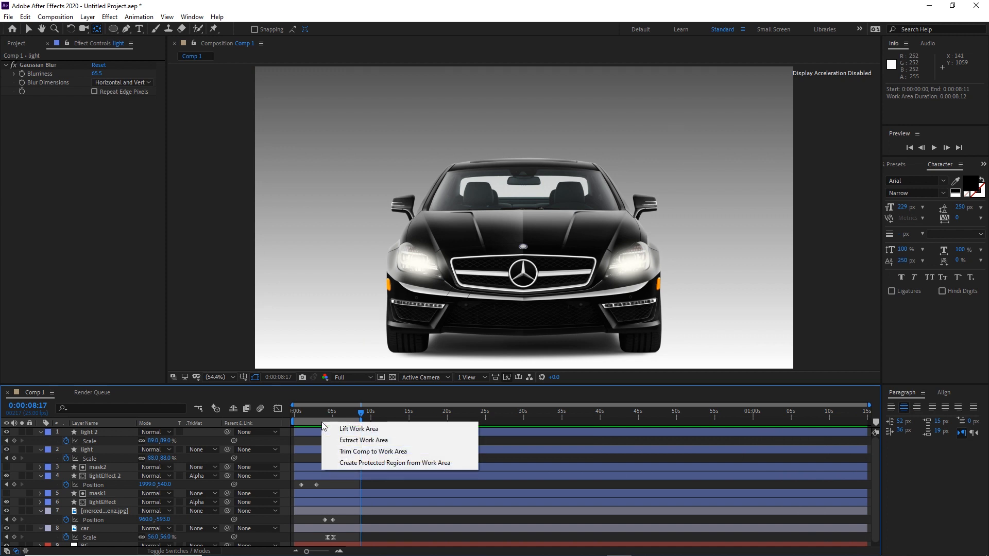
left_click(362, 452)
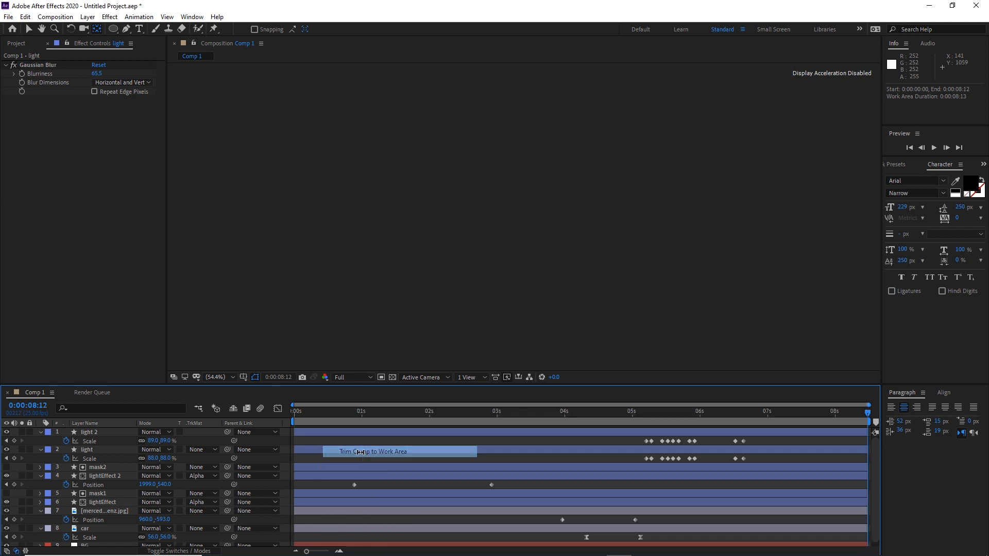
- Preview the trimmed composition from 0:00:00:00
left_click(822, 413)
left_click_drag(823, 413, 285, 412)
key("space")
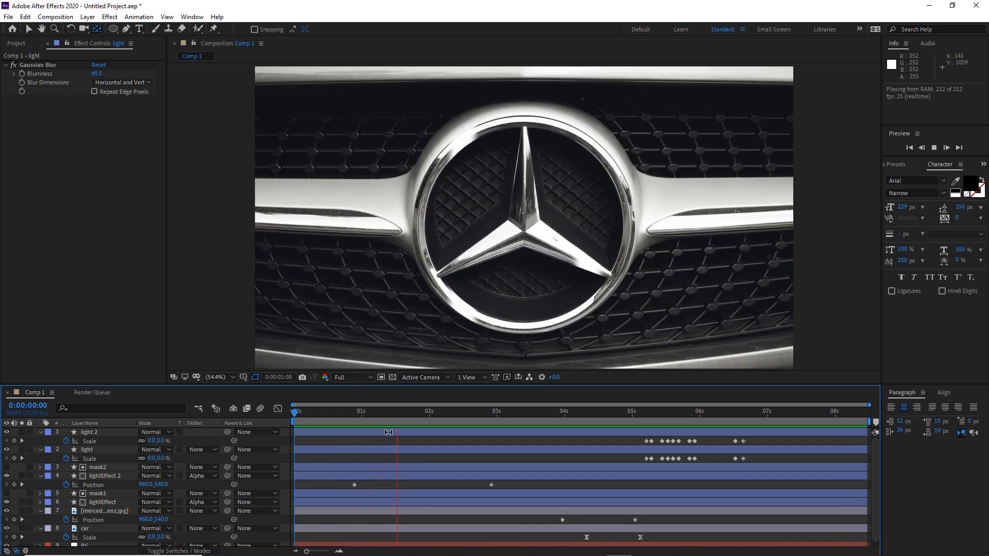
key("space")
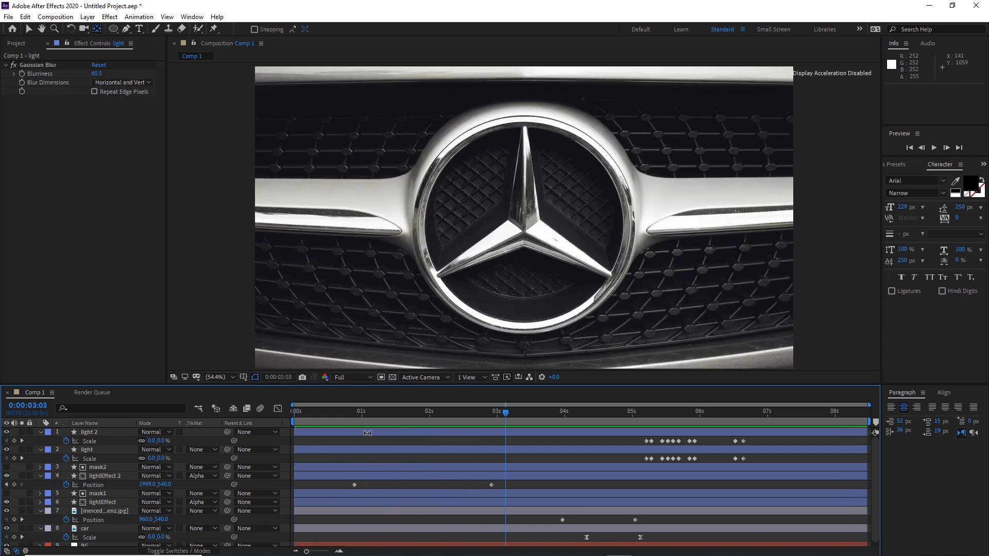
- Send the composition to the Adobe Media Encoder queue and choose H.264 as its output format
left_click(8, 17)
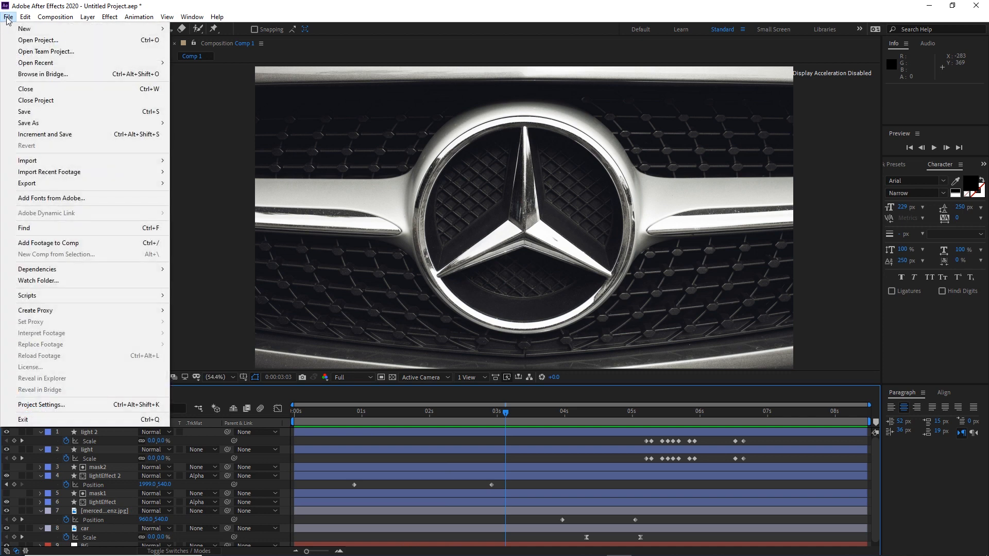
mouse_move(86, 180)
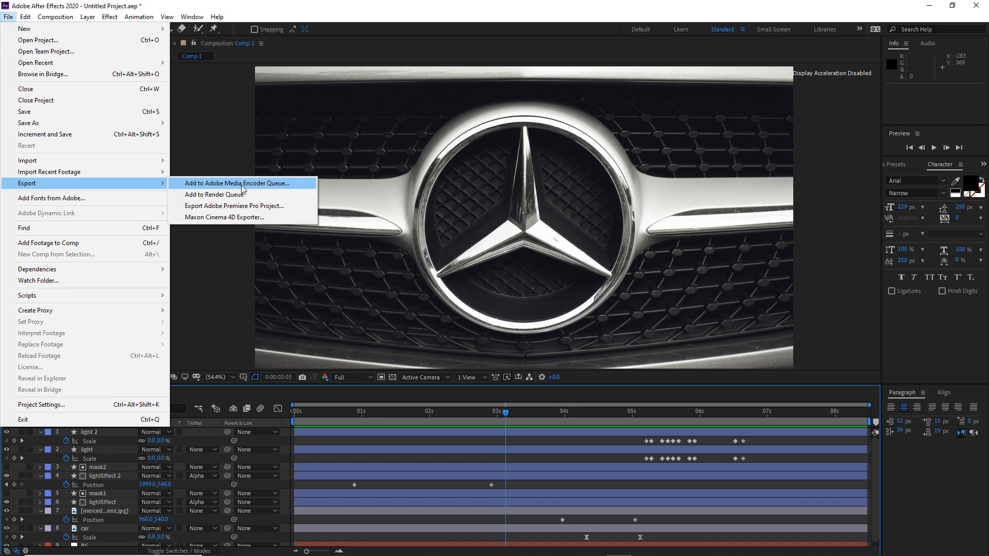
left_click(235, 184)
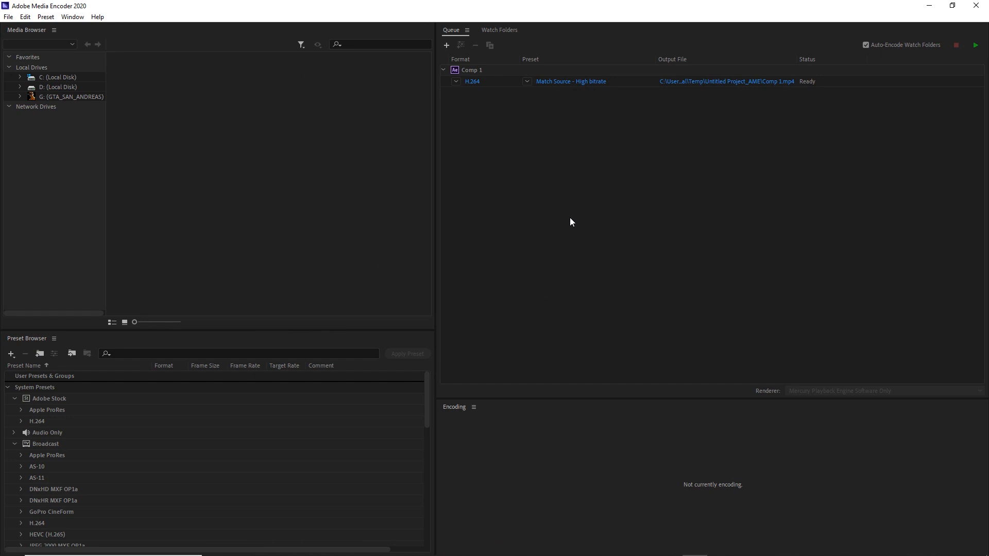
left_click(453, 82)
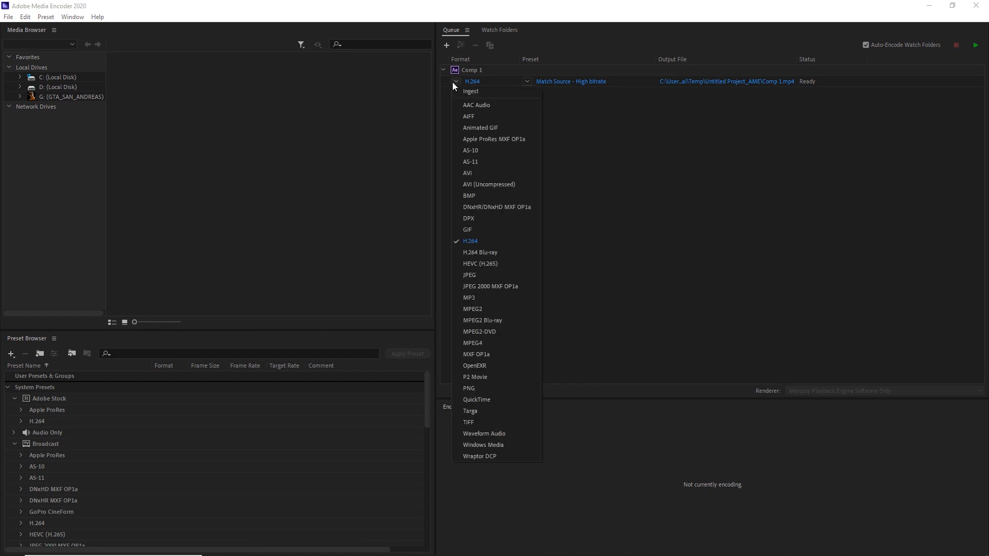
left_click(473, 244)
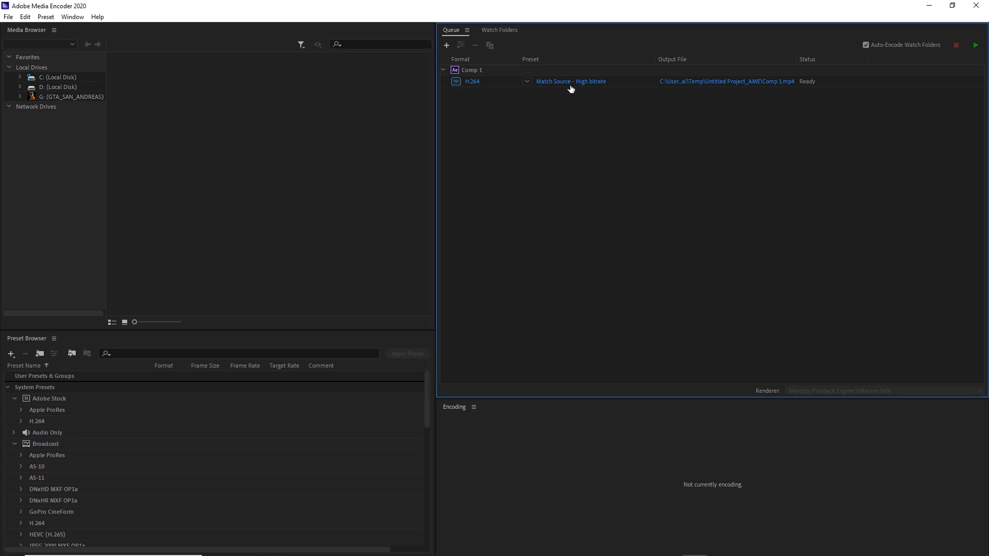
- In the queued item's export settings, set the output file to mercedes in the Desktop folder
mouse_move(552, 84)
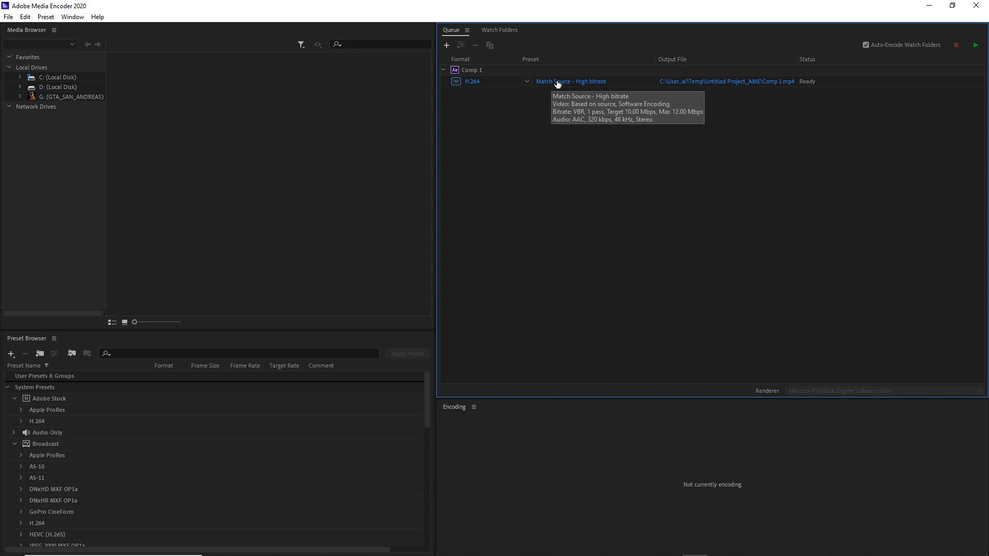
left_click(558, 82)
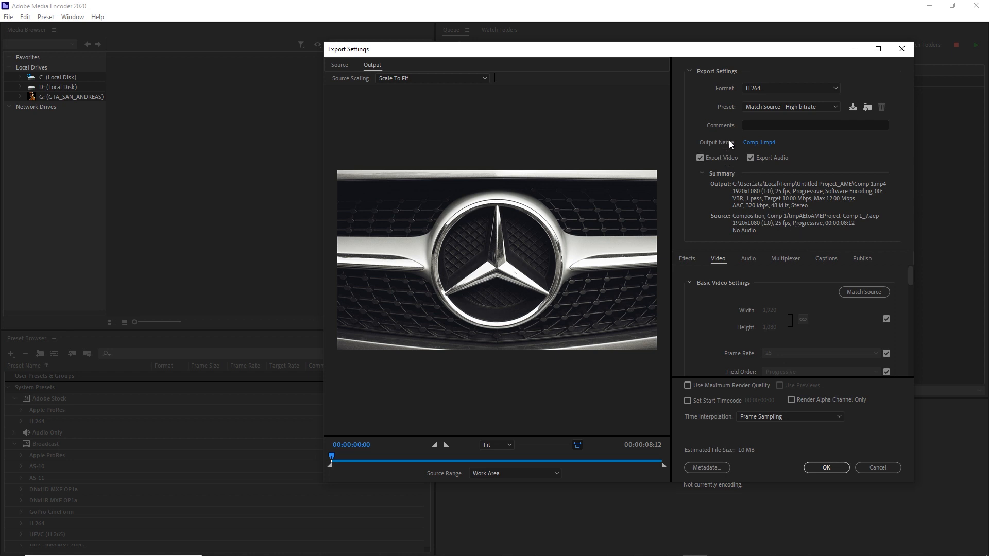
left_click(751, 143)
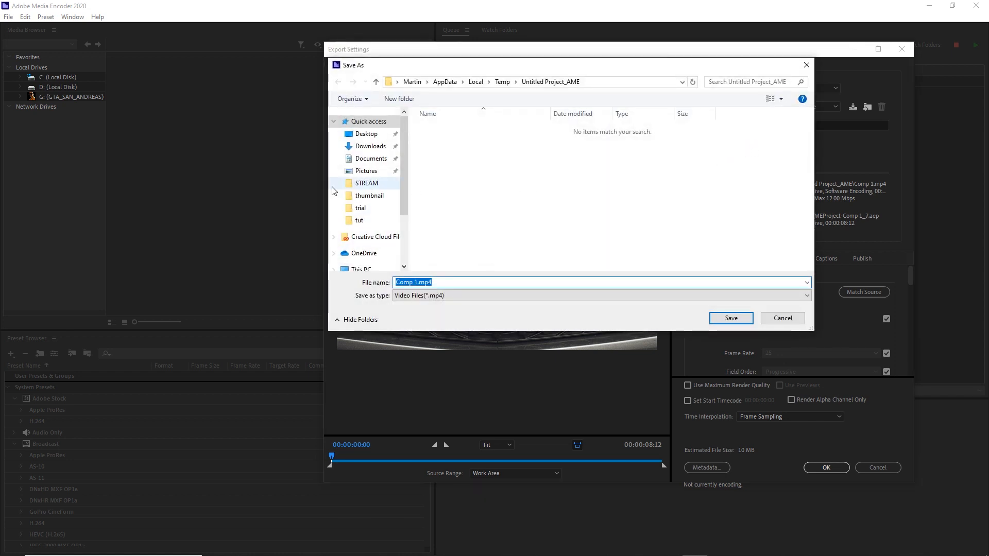
left_click(369, 135)
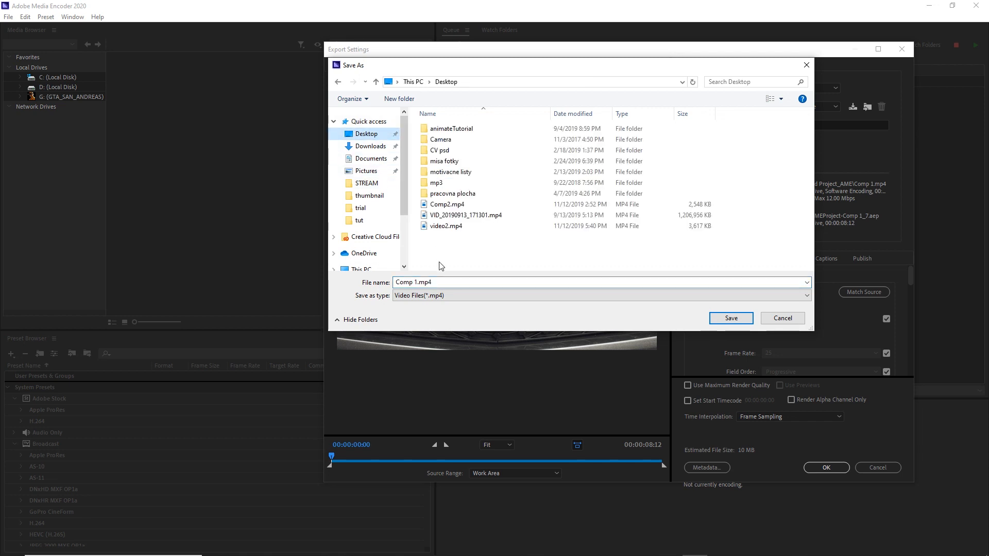
left_click(439, 283)
key("ctrl+a")
type("m")
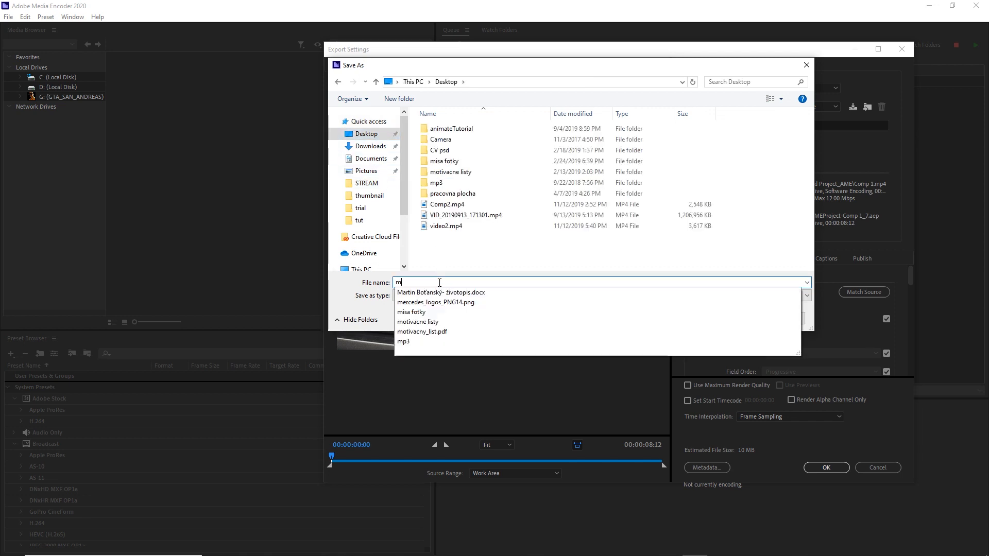
type("ercedes")
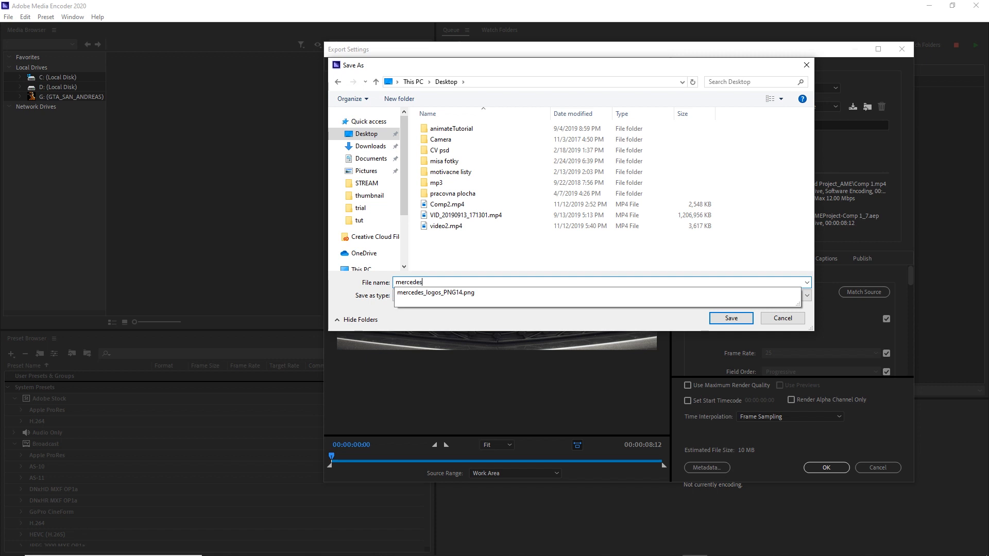
left_click(734, 319)
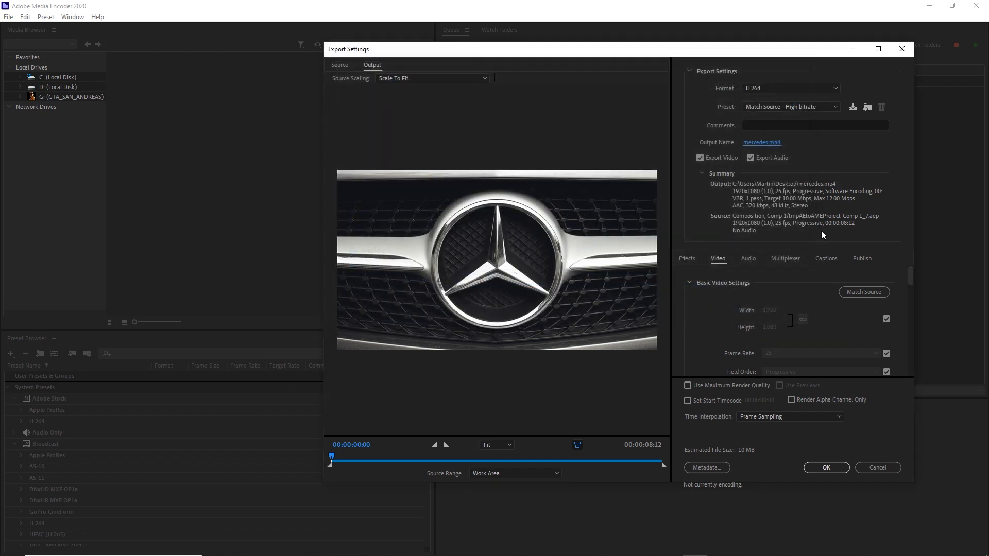
- Set the target bitrate to 6 Mbps, accept the export settings and start encoding the queue
scroll(913, 290, "down", 8)
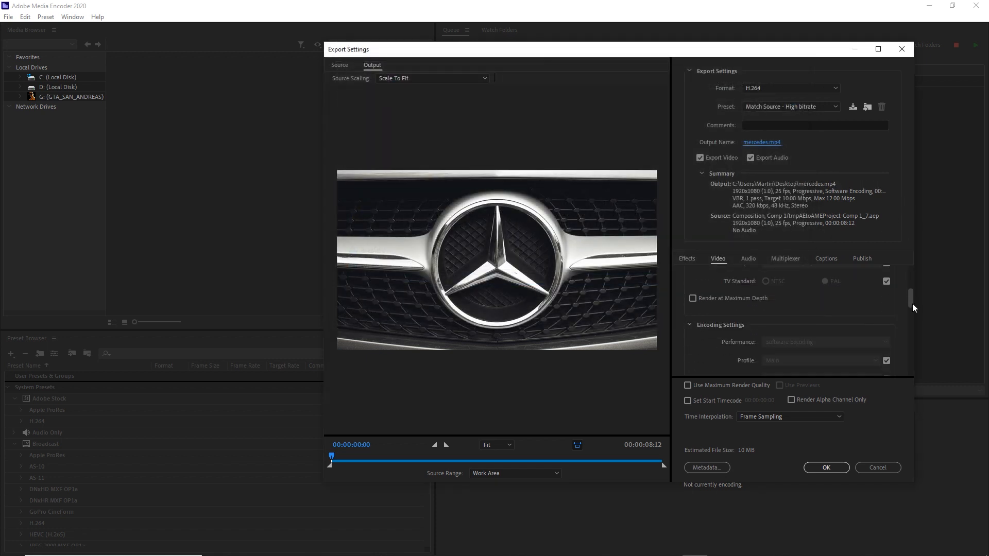
scroll(909, 359, "down", 3)
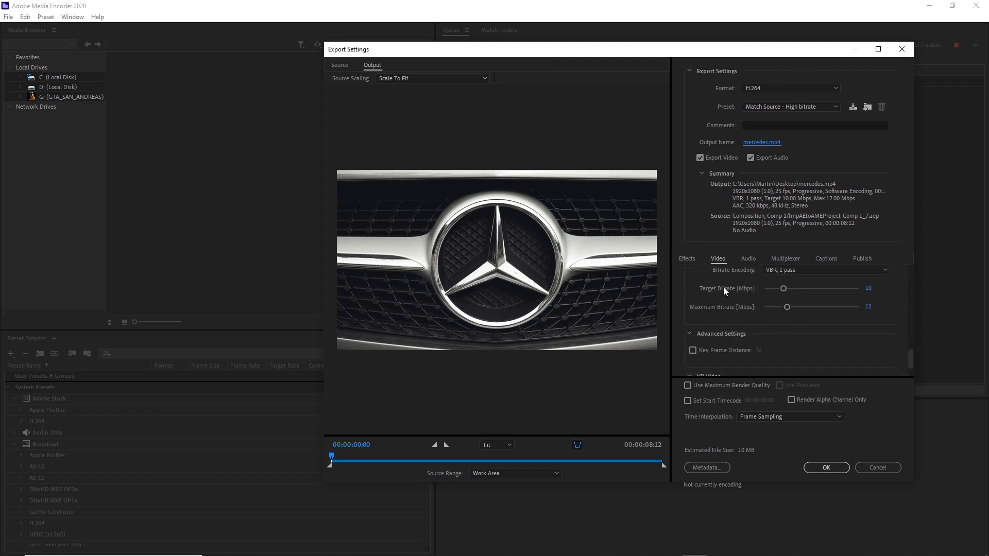
left_click(868, 290)
type("8")
key("BackSpace")
type("6")
left_click(861, 350)
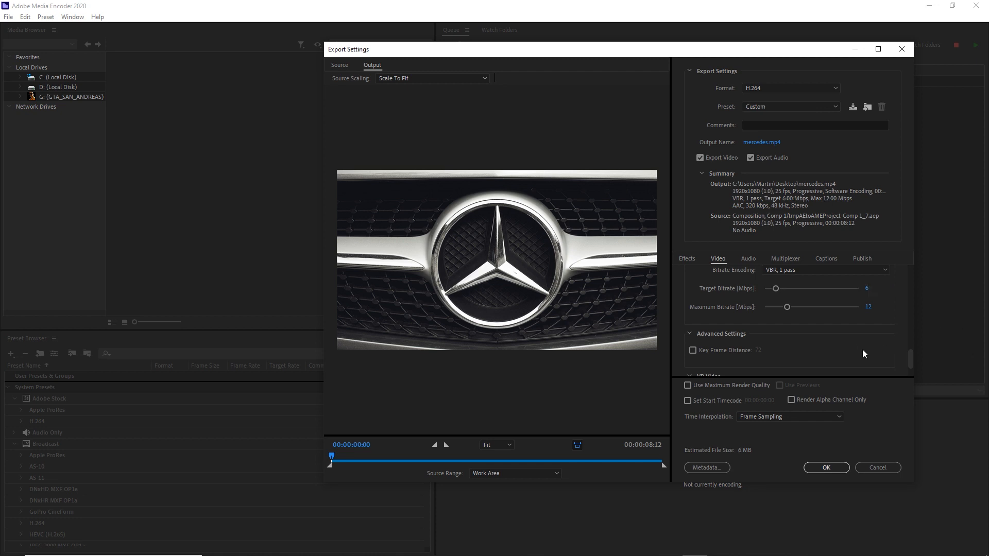
left_click(826, 467)
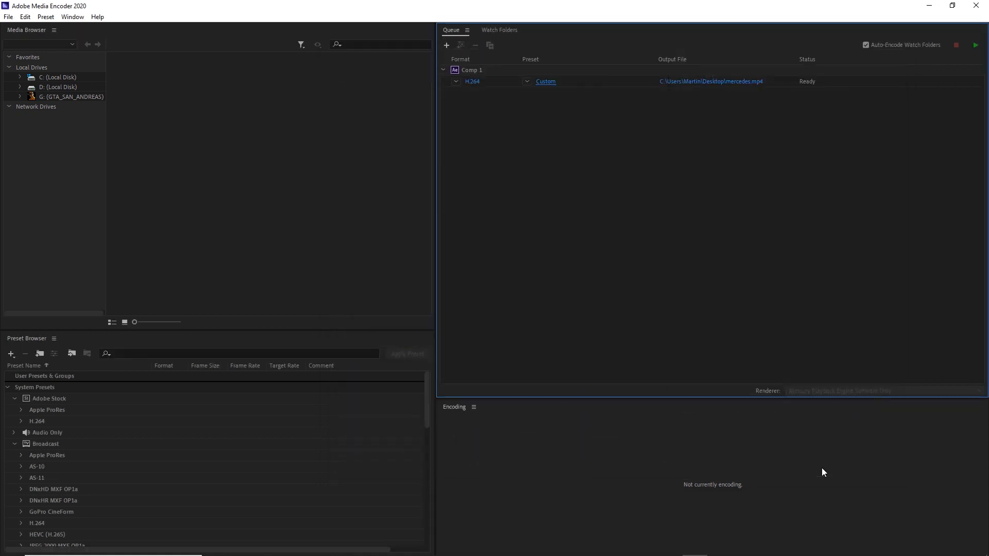
left_click(975, 48)
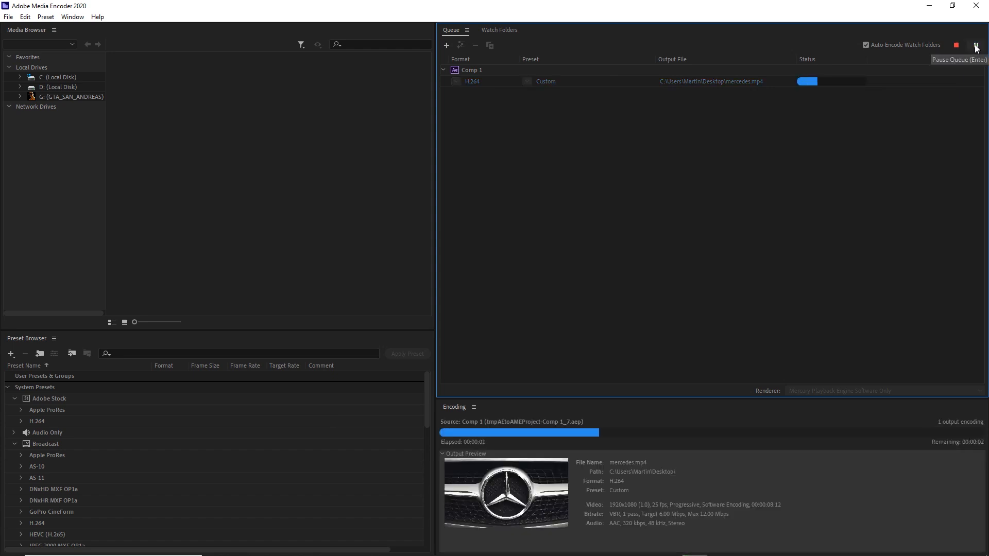